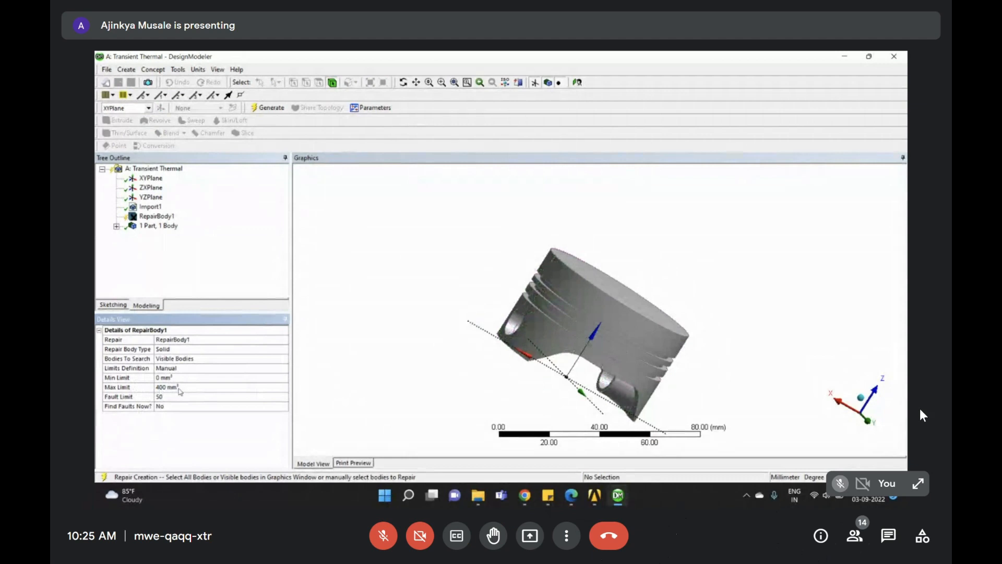
Set the body repair's fault limit to 100
left_click(161, 378)
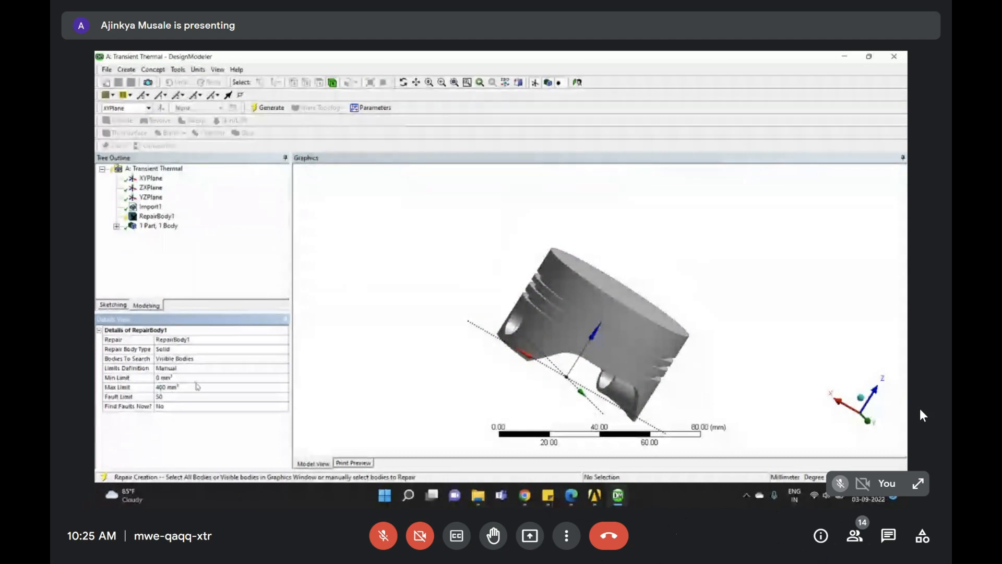
left_click_drag(230, 312, 231, 281)
middle_click_drag(543, 340, 577, 340)
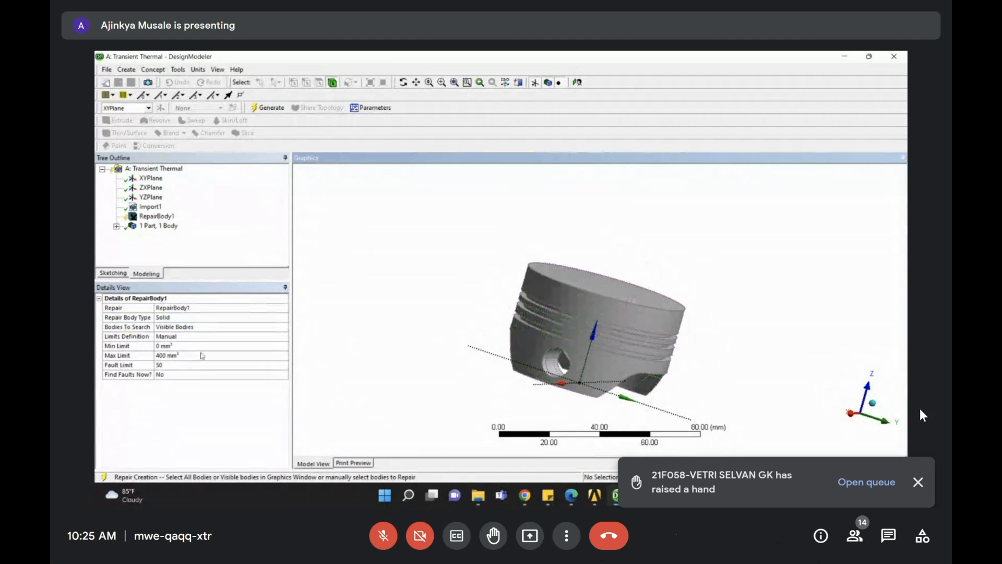
left_click(127, 366)
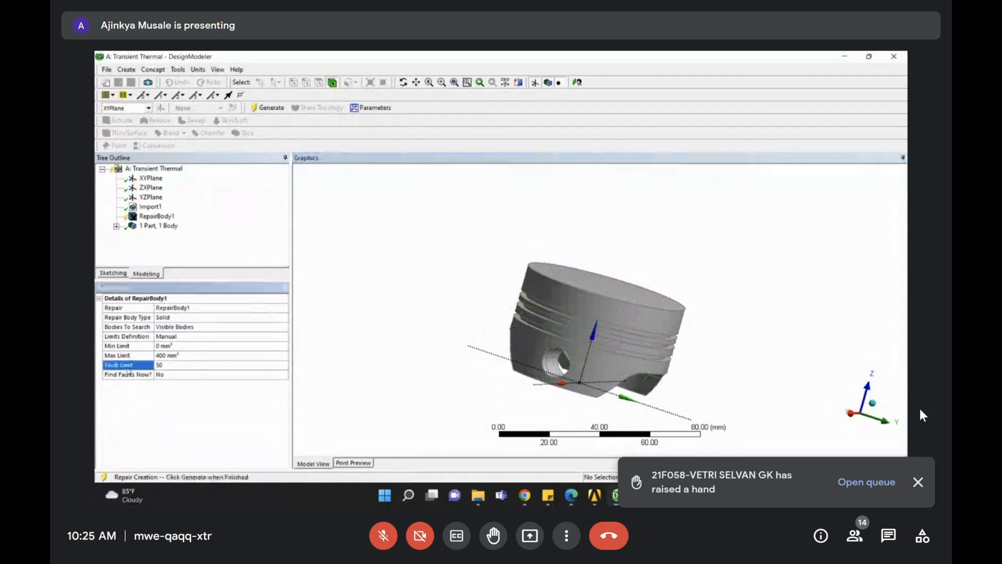
left_click(194, 366)
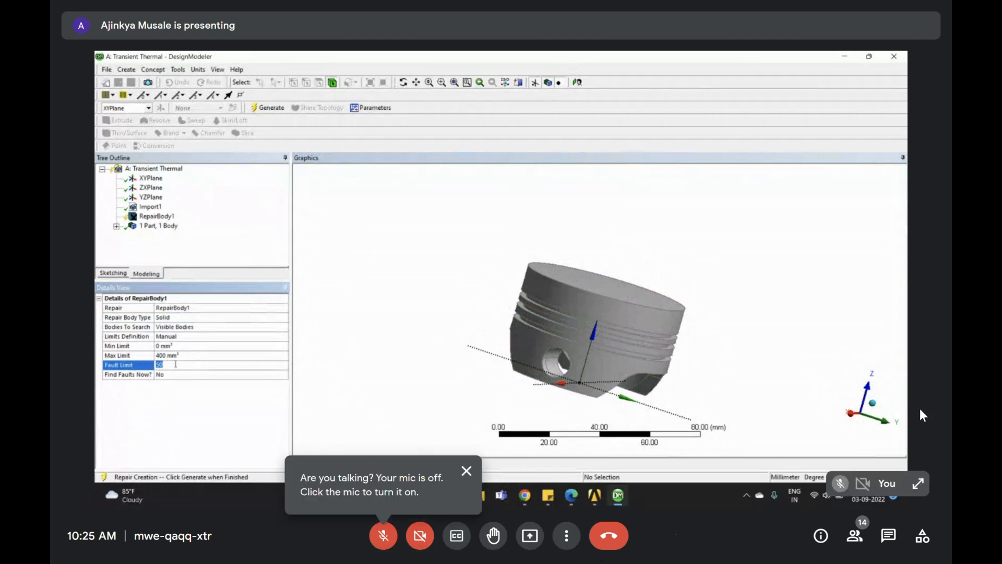
type("100")
key("Return")
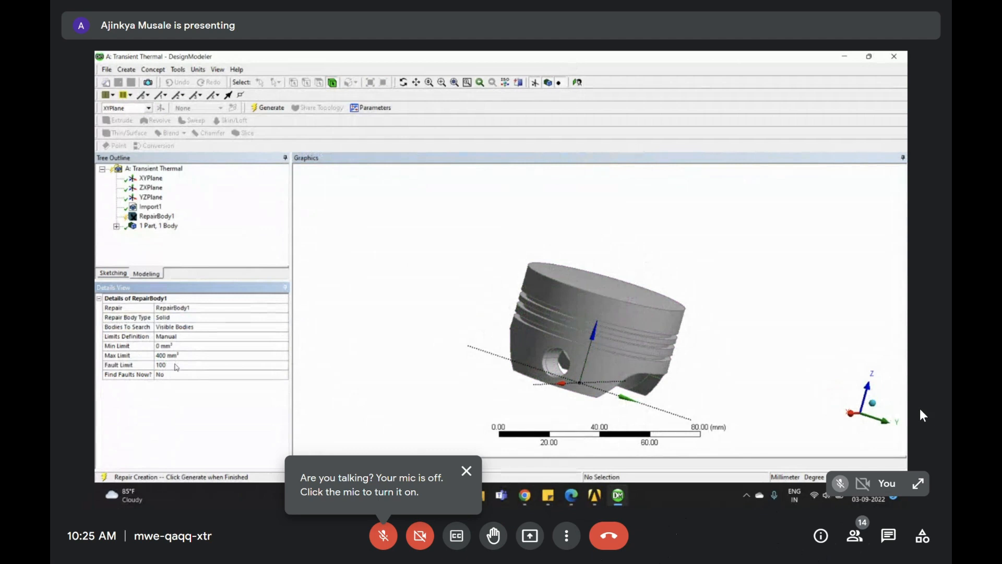
Examine the piston geometry, the body repair's fault limit and the available choices for Limits Definition
left_click(176, 366)
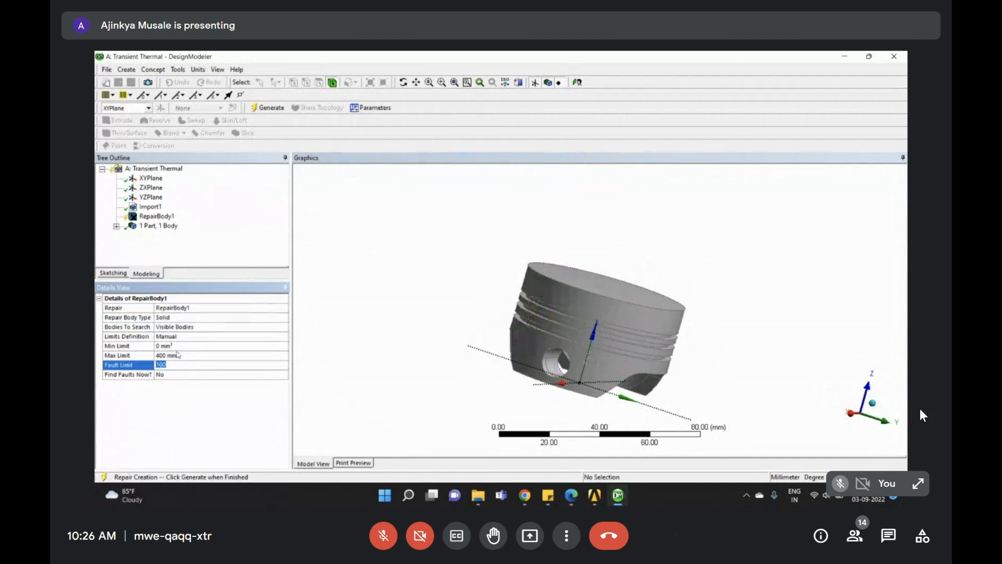
left_click(170, 381)
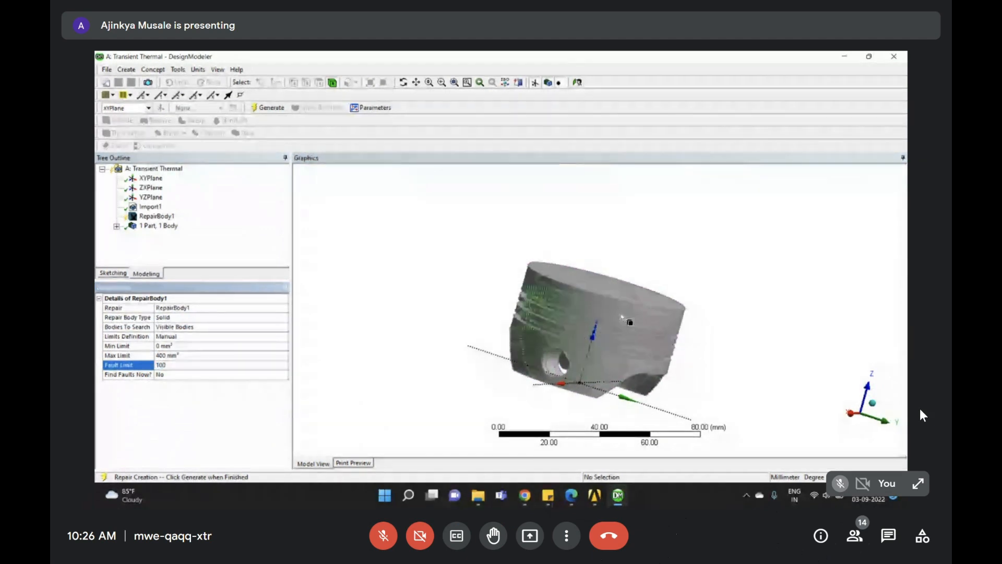
middle_click_drag(621, 317, 616, 277)
scroll(615, 278, "up", 1)
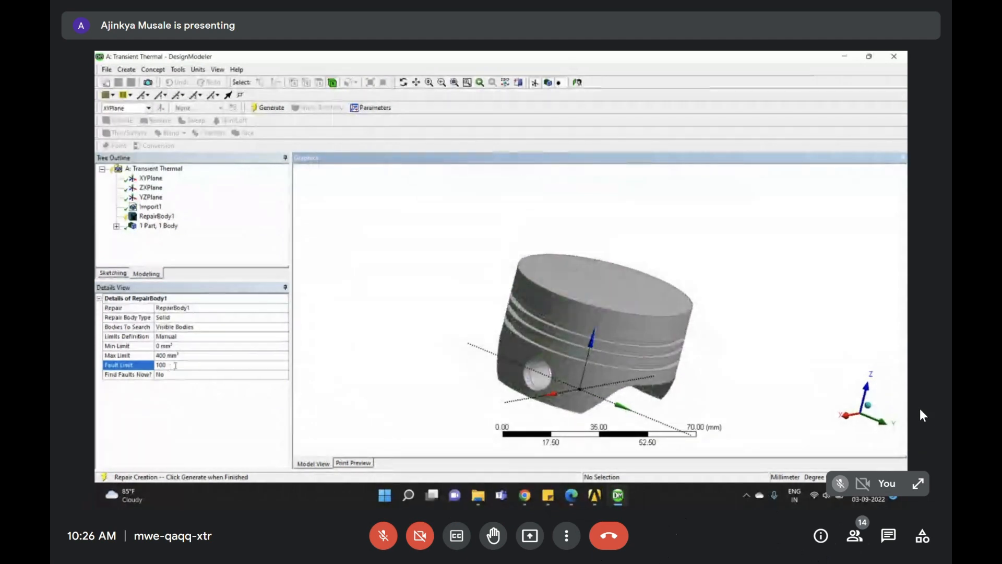
left_click(170, 367)
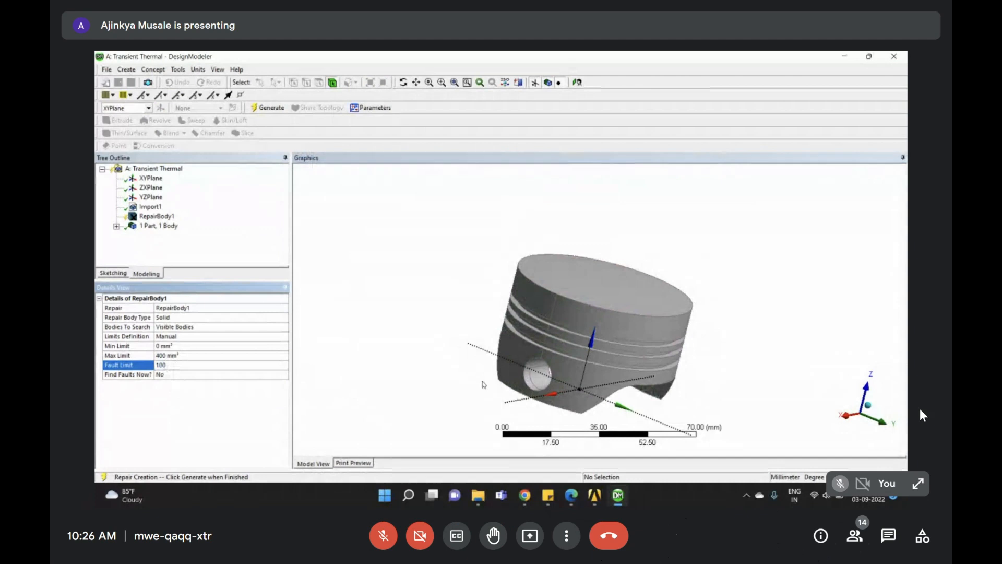
middle_click_drag(626, 372, 617, 375)
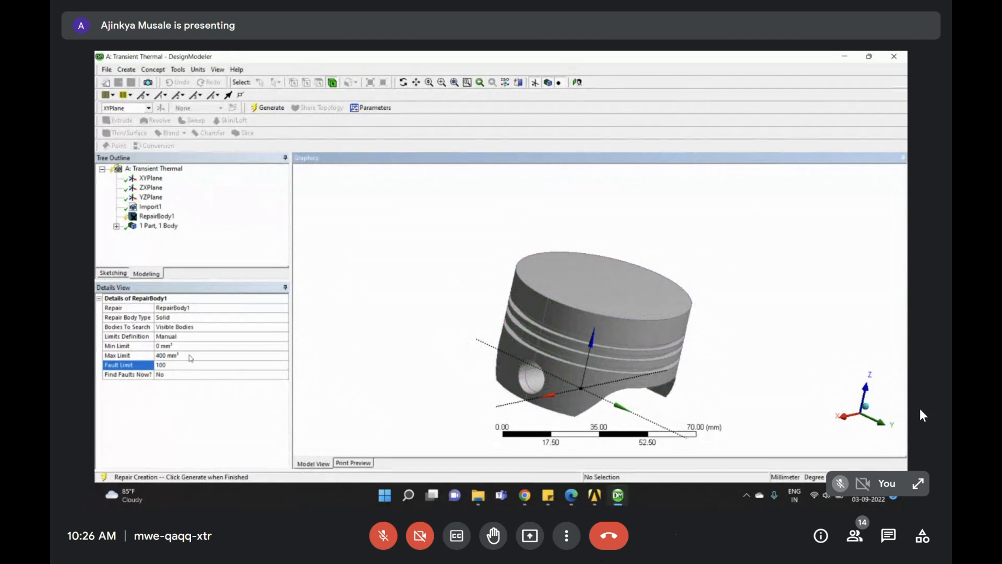
left_click(127, 337)
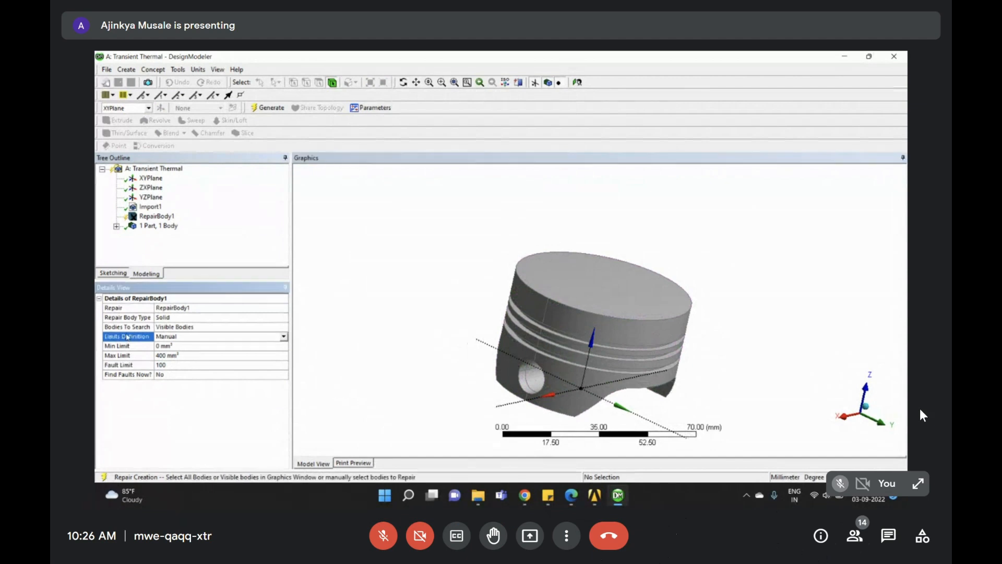
left_click(281, 338)
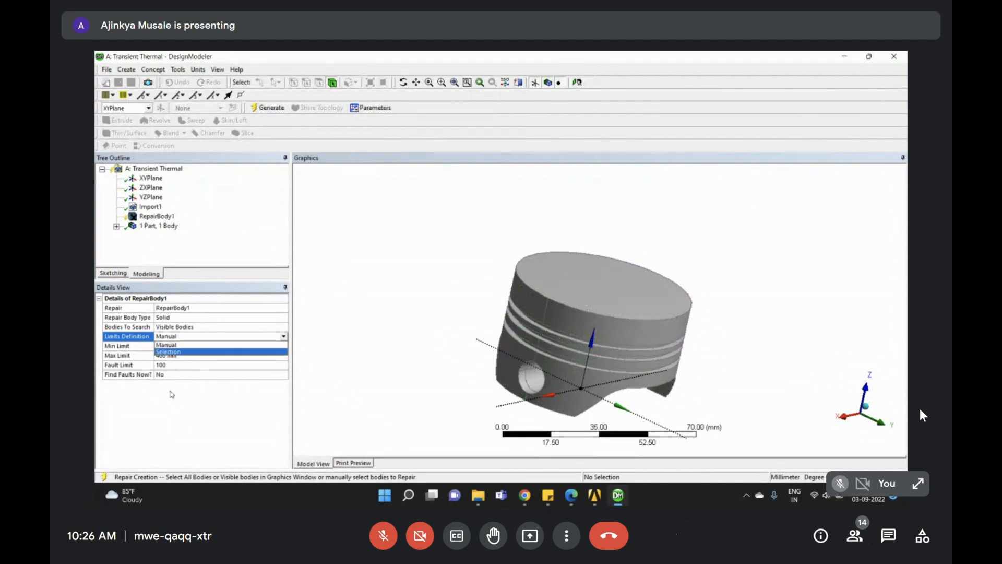
left_click(217, 419)
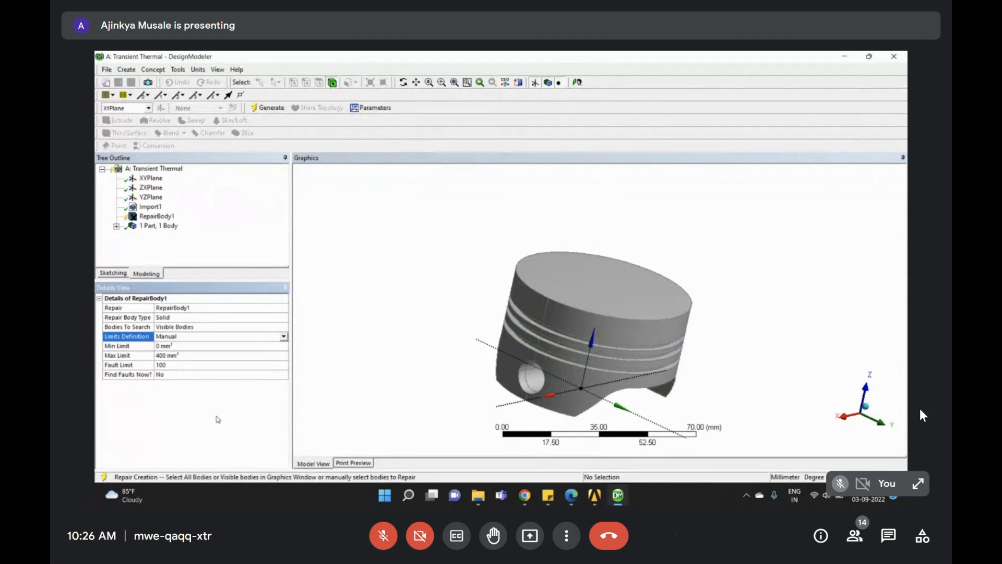
Run the body repair's fault search on the visible piston body and repeat it once
left_click(132, 376)
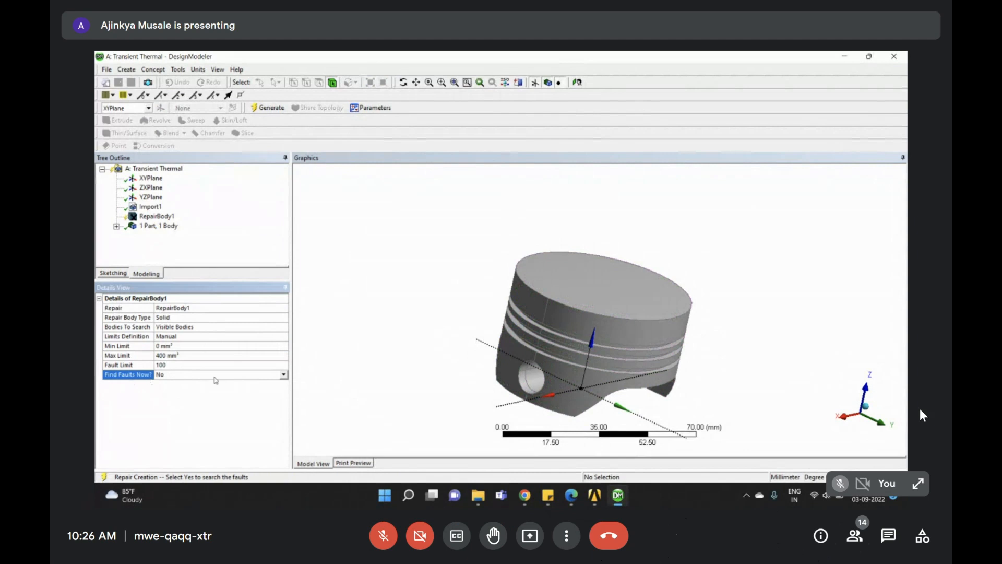
left_click(183, 377)
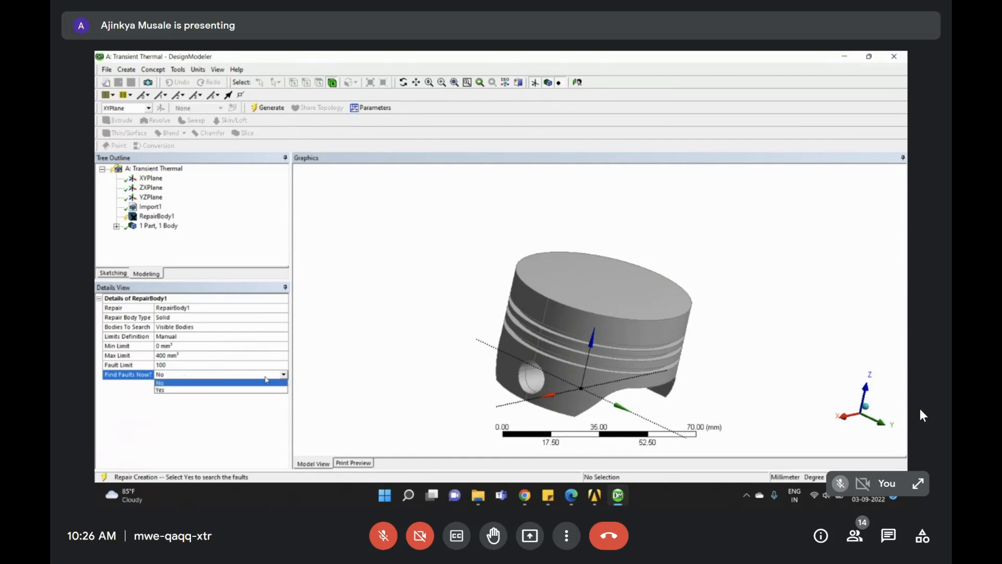
left_click(165, 390)
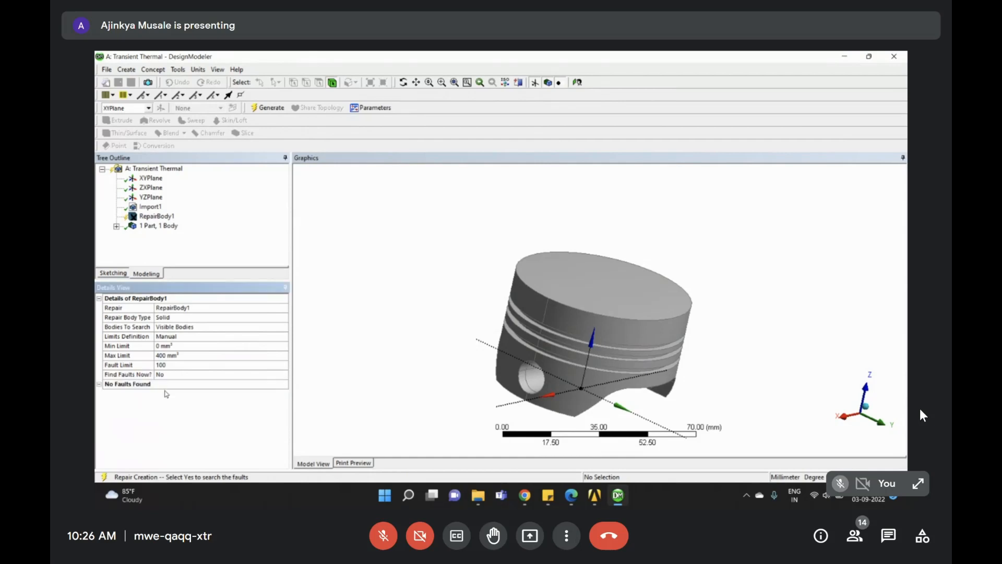
left_click(169, 375)
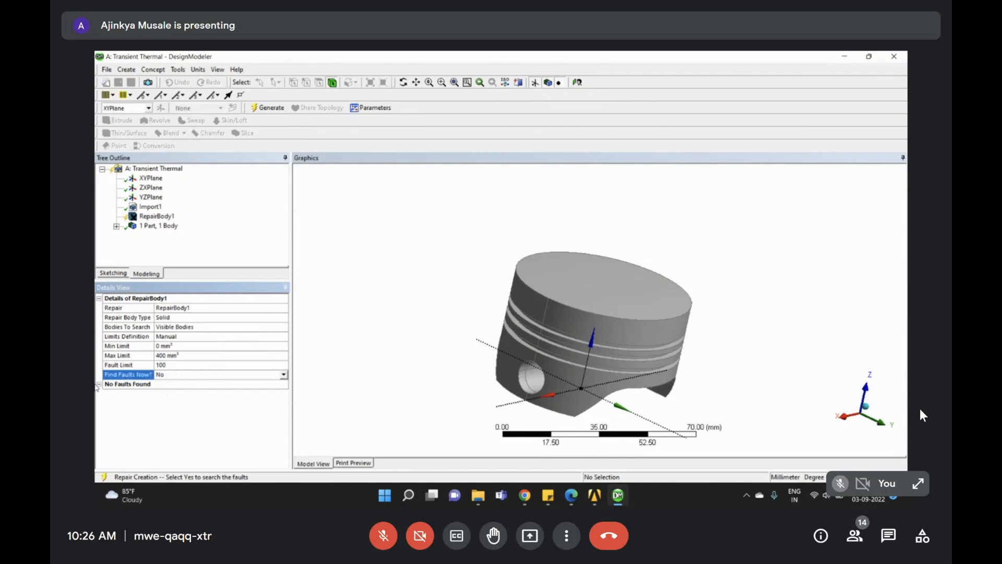
left_click(283, 375)
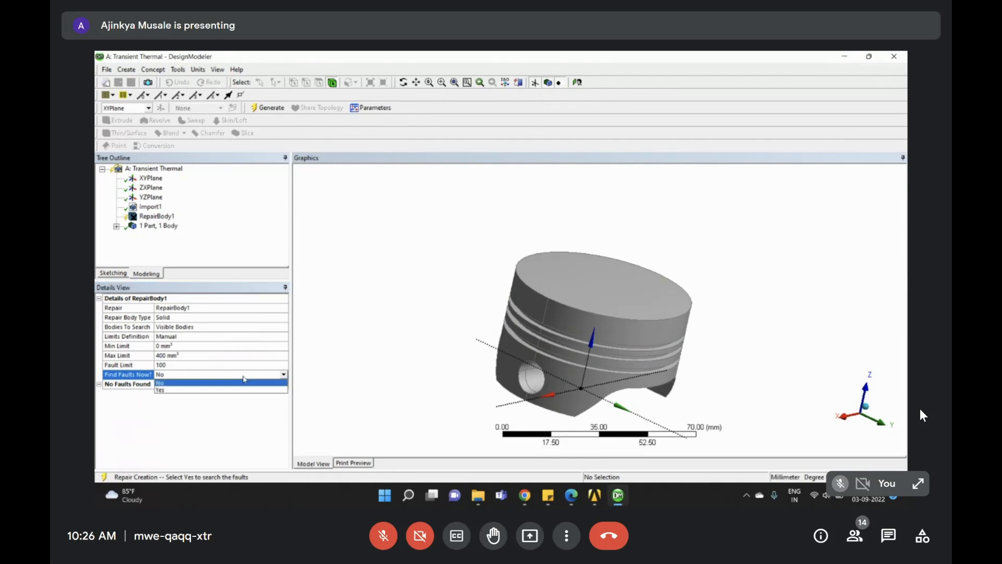
left_click(178, 390)
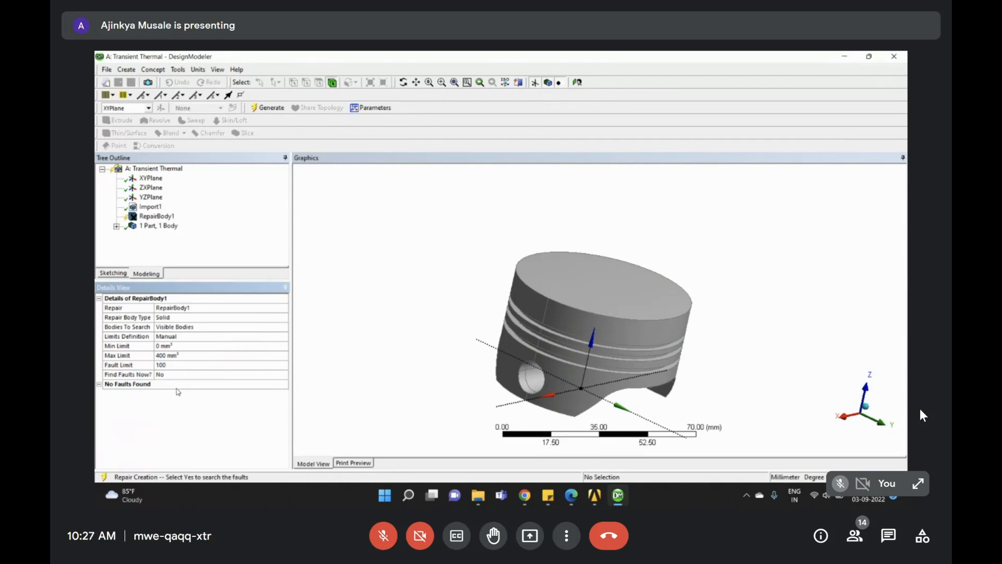
left_click(116, 387)
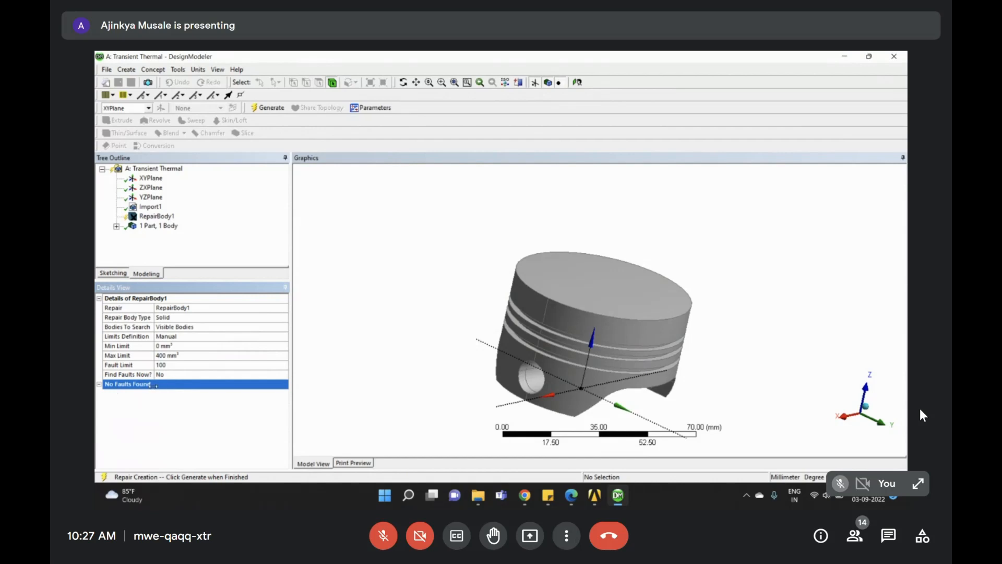
Delete the RepairBody1 feature from the model
left_click(202, 309)
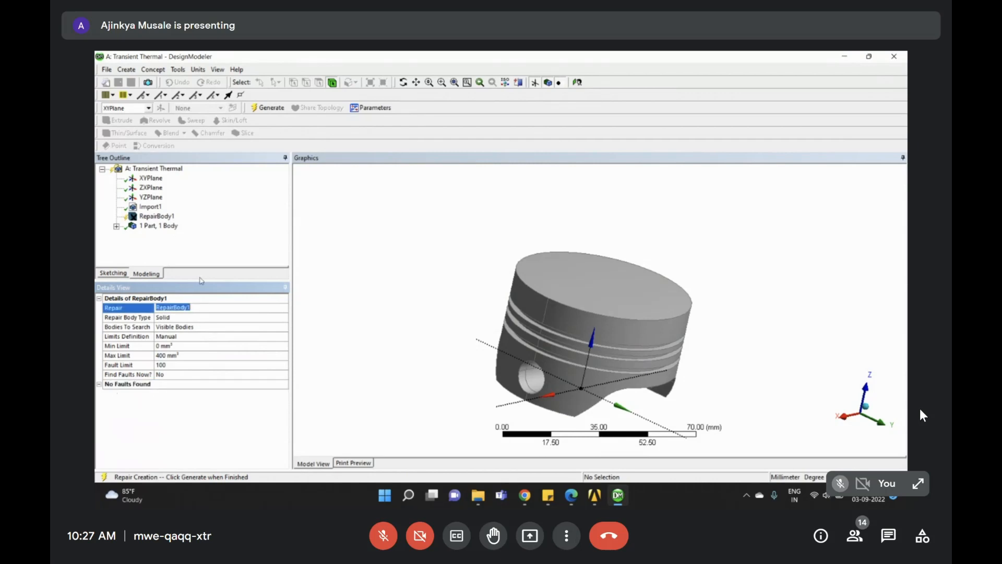
left_click(156, 216)
right_click(159, 217)
left_click(182, 224)
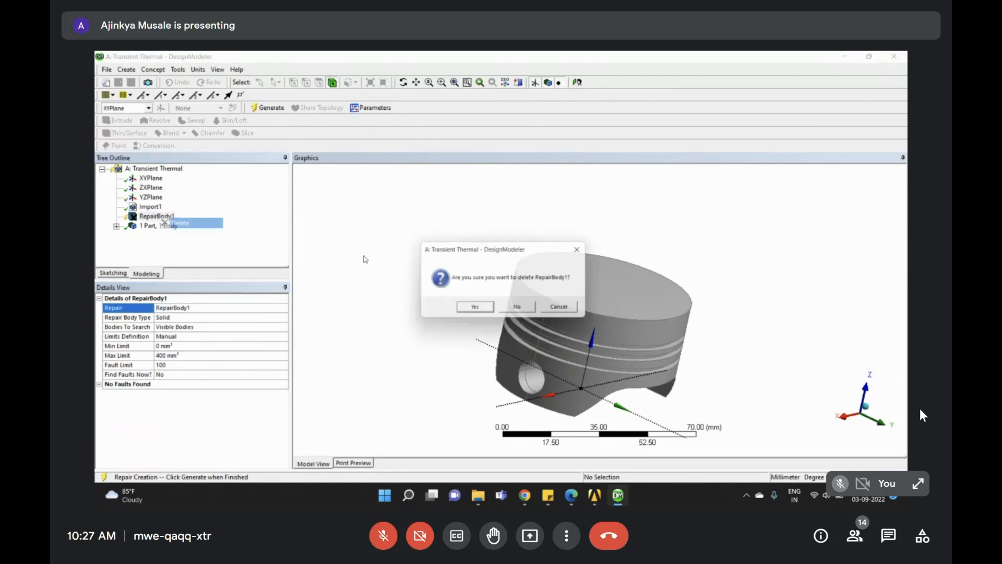
left_click(491, 306)
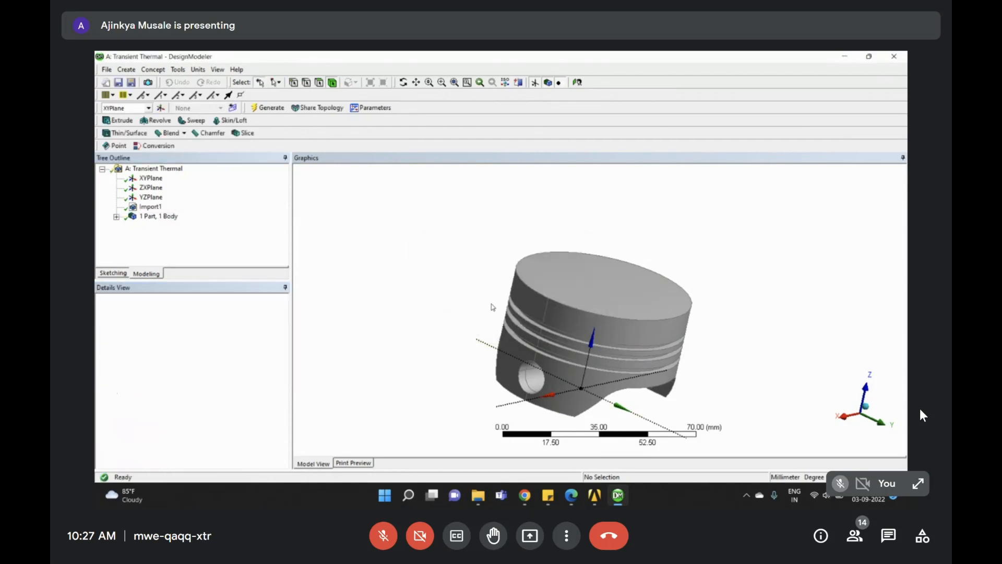
Add a Repair Hard Edges feature and inspect the piston from below and from the side
left_click(178, 69)
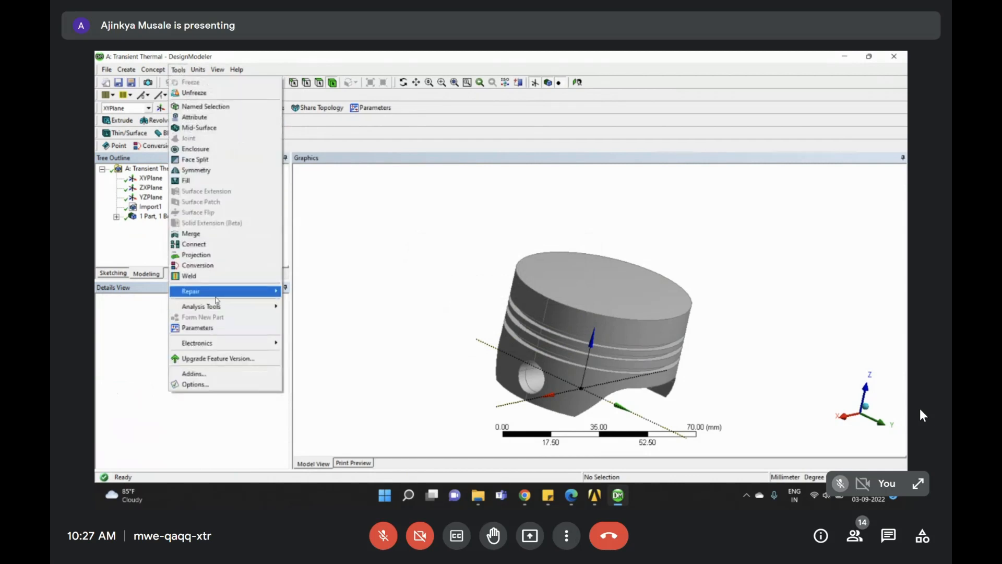
mouse_move(216, 295)
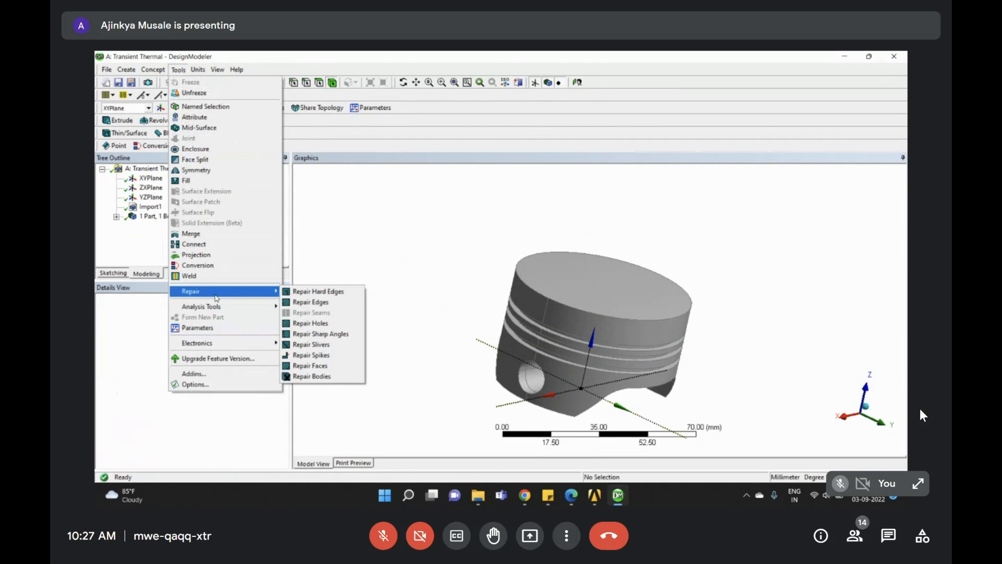
left_click(318, 297)
middle_click_drag(569, 342, 567, 314)
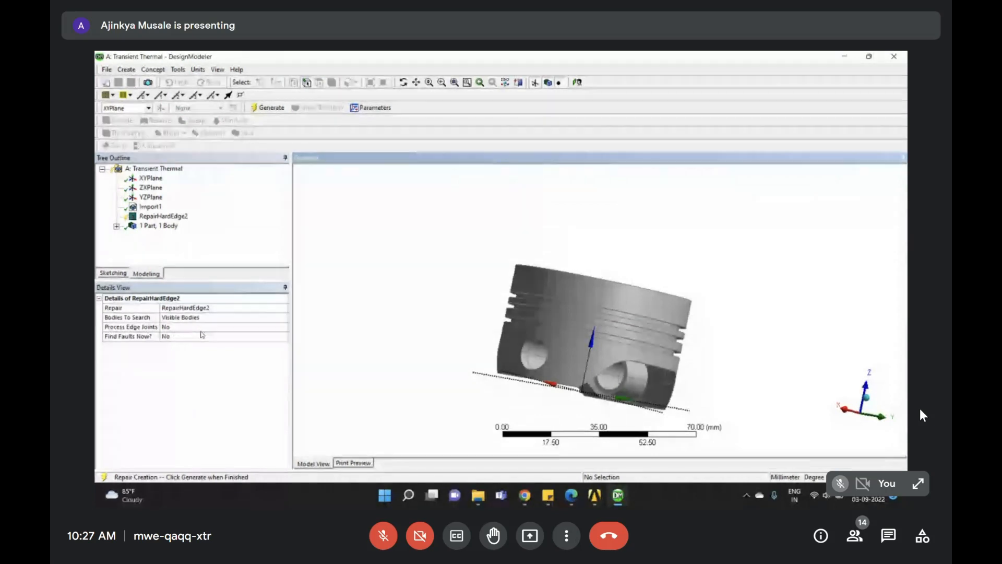
middle_click_drag(631, 401, 631, 338)
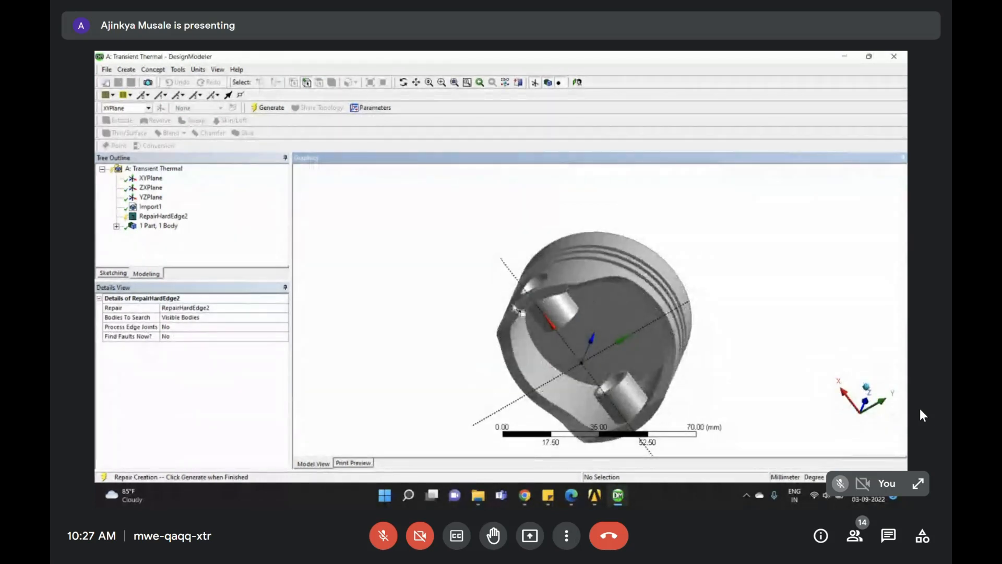
middle_click_drag(553, 286, 572, 358)
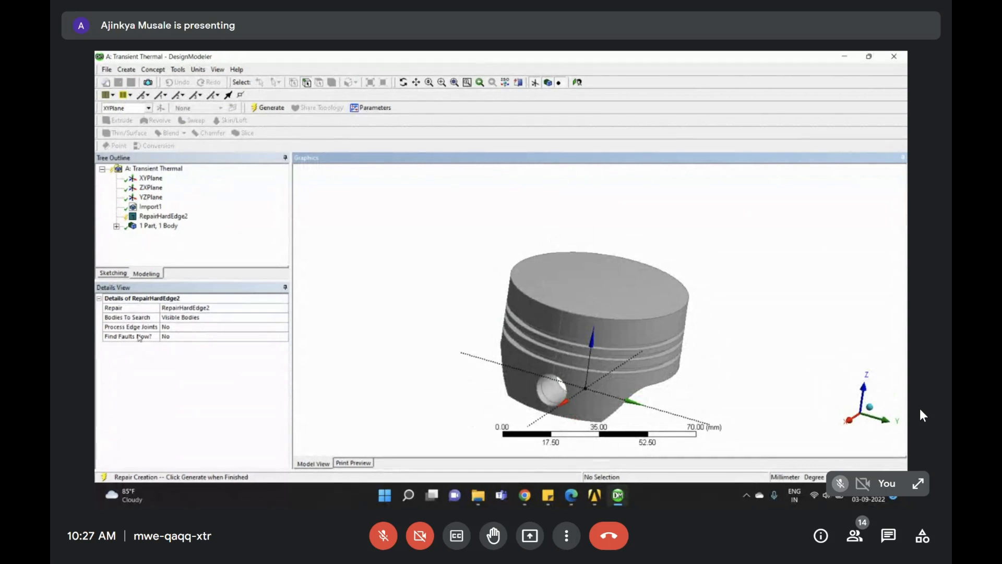
Search the visible piston body for hard-edge faults
left_click(263, 340)
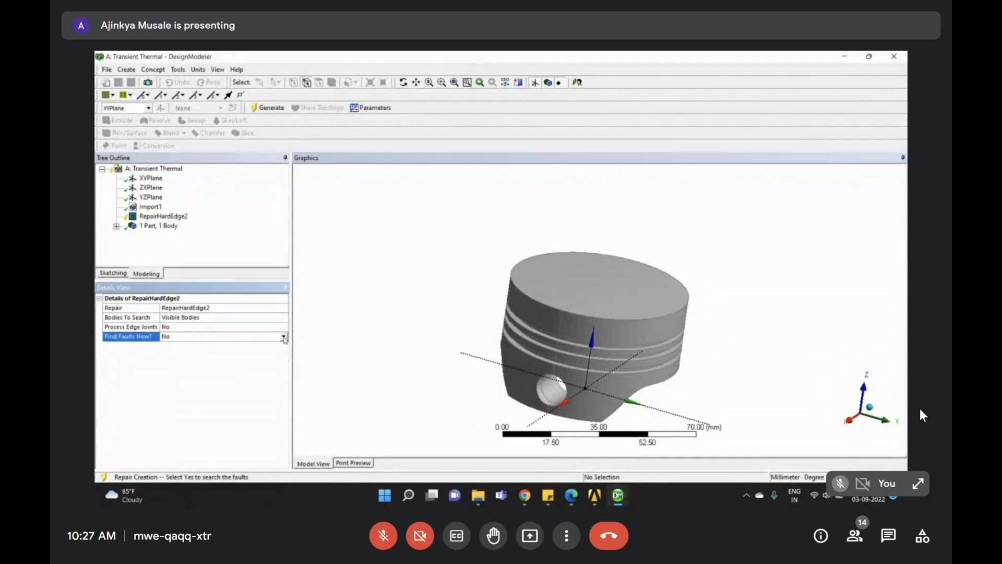
left_click(263, 340)
left_click(176, 352)
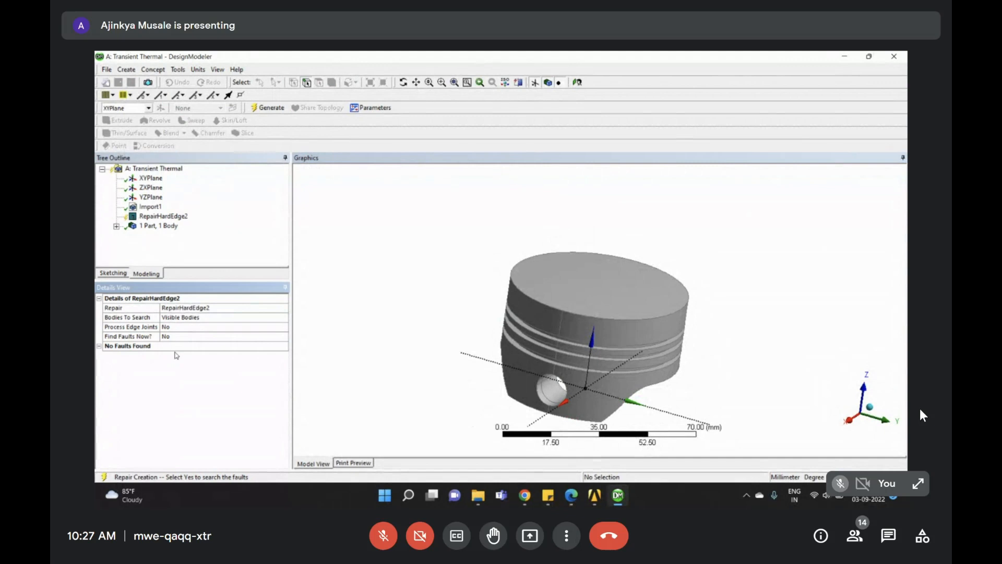
middle_click_drag(605, 365, 596, 341)
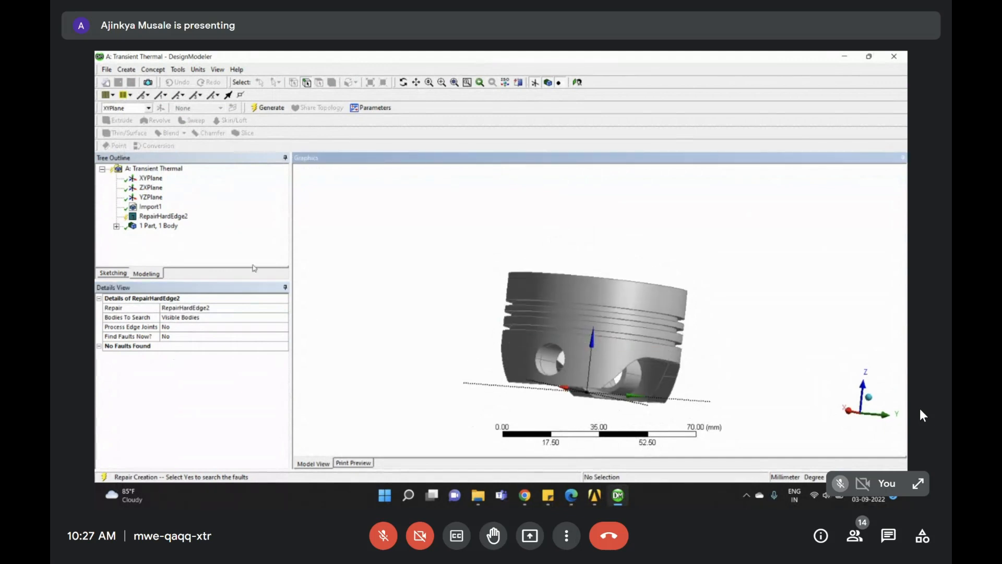
Delete the hard-edge repair feature from the model
right_click(182, 217)
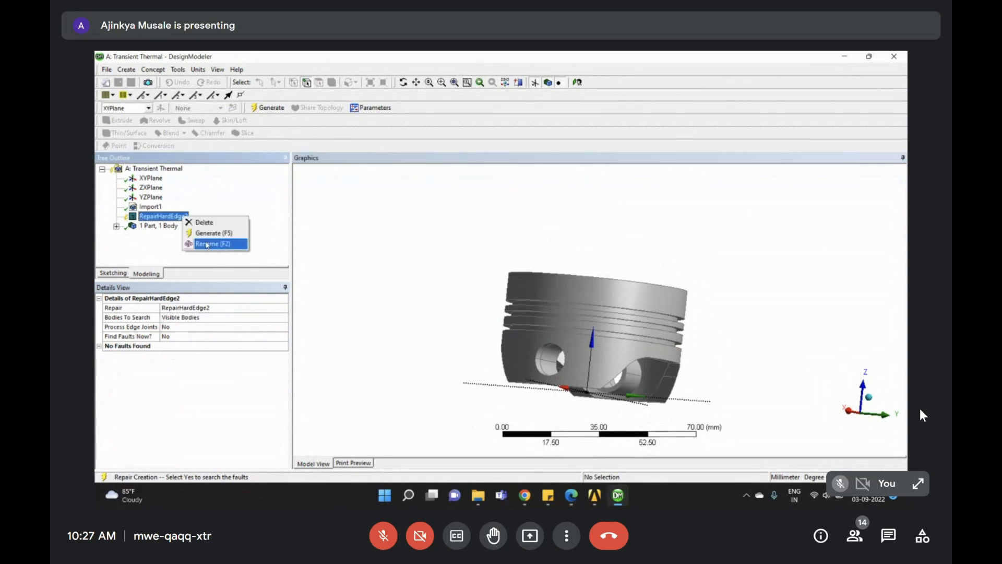
left_click(203, 222)
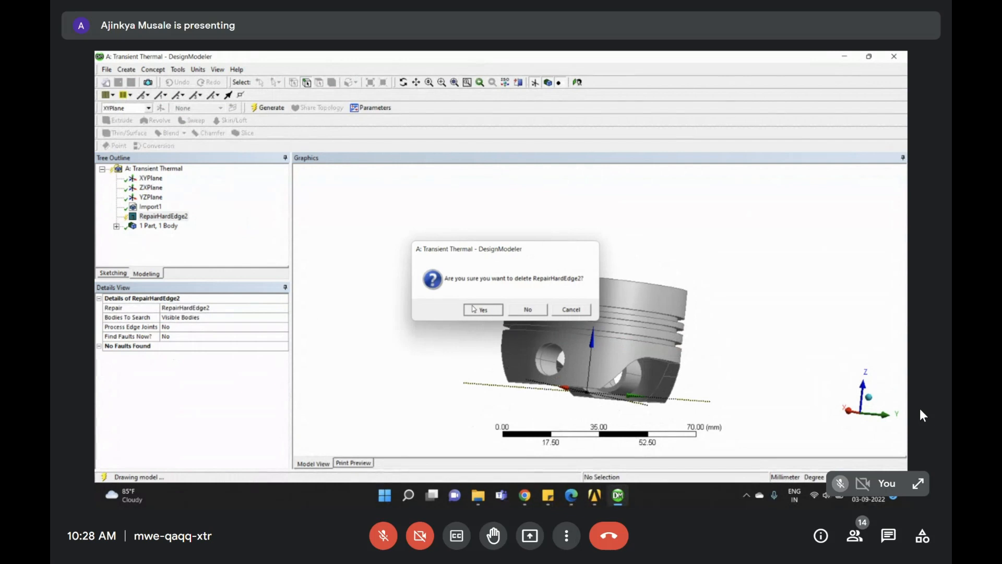
left_click(481, 310)
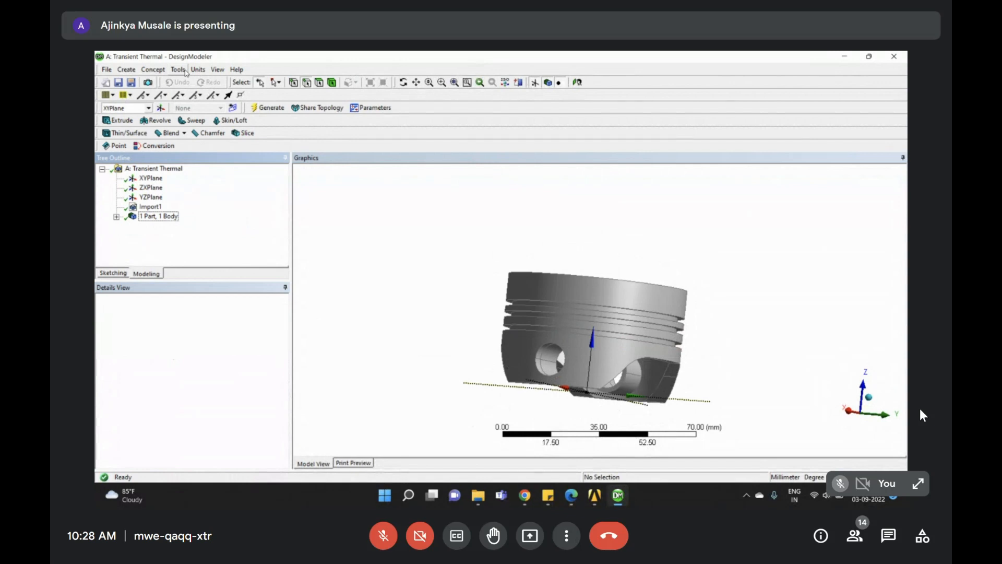
Add a Repair Slivers feature for the visible piston body
left_click(185, 70)
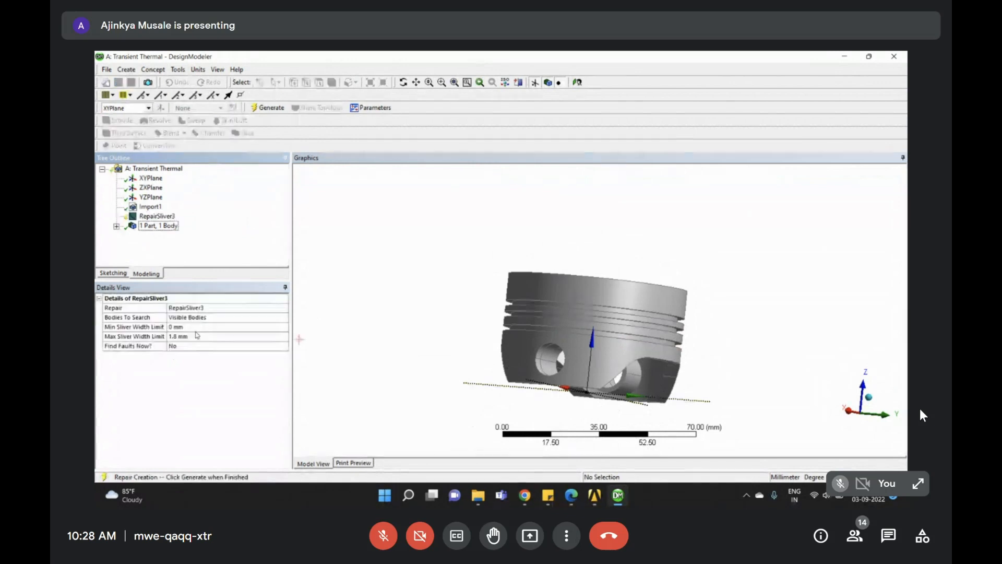
Search the visible piston body for sliver faults and examine the Sliver 1 ring face closely from several angles
scroll(317, 317, "down", 2)
double_click(185, 348)
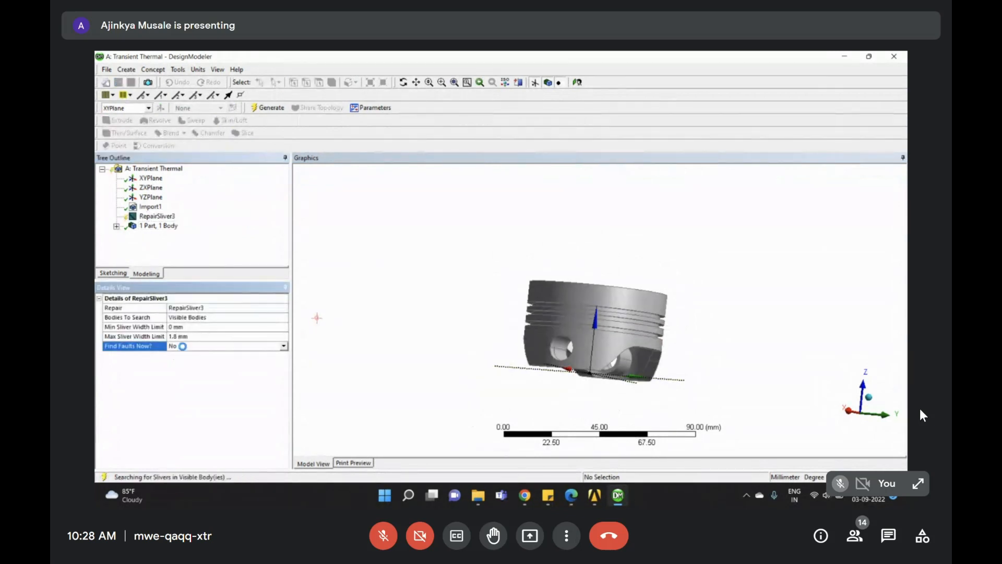
scroll(633, 327, "down", 5)
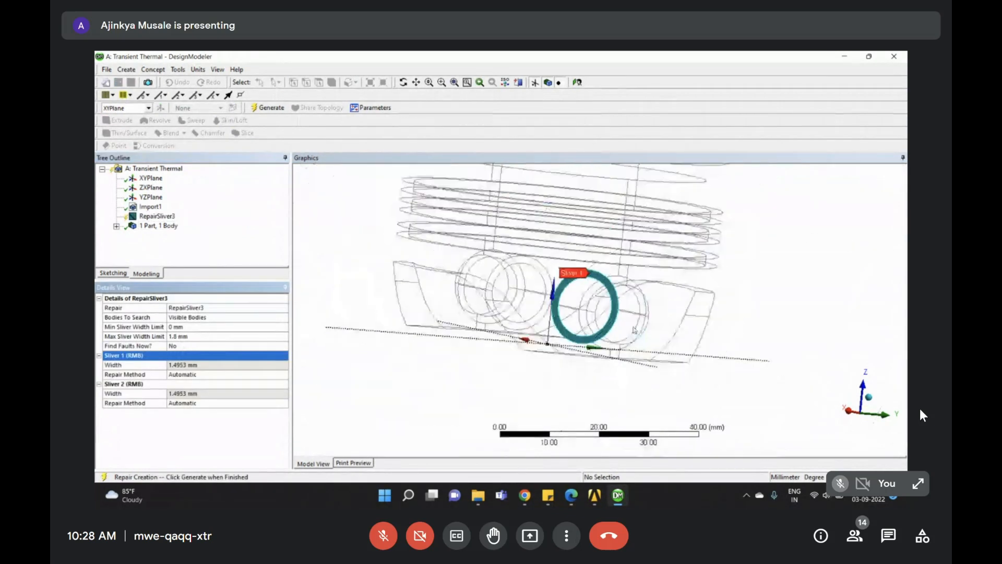
middle_click_drag(629, 324, 364, 320)
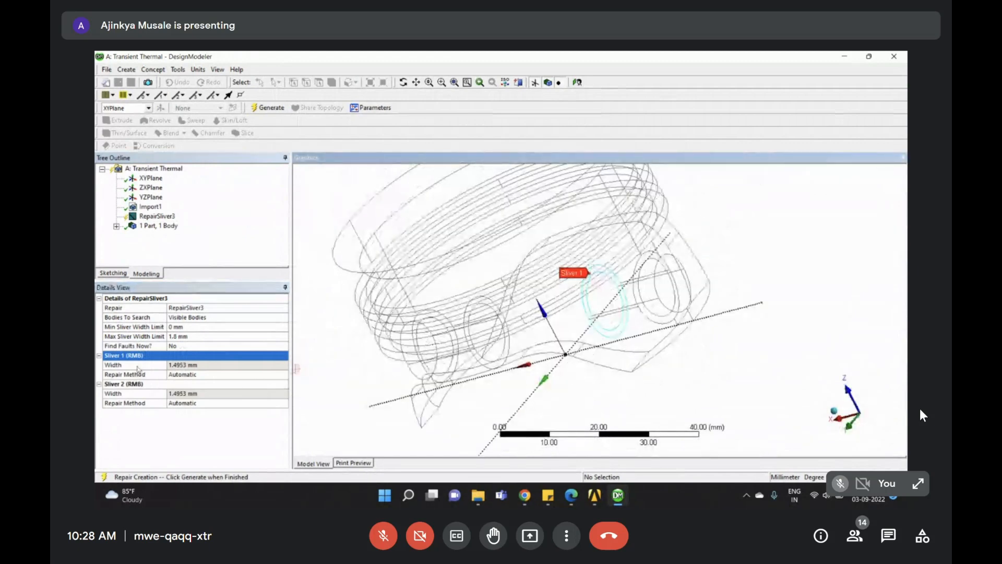
scroll(563, 303, "up", 1)
middle_click_drag(563, 303, 514, 364)
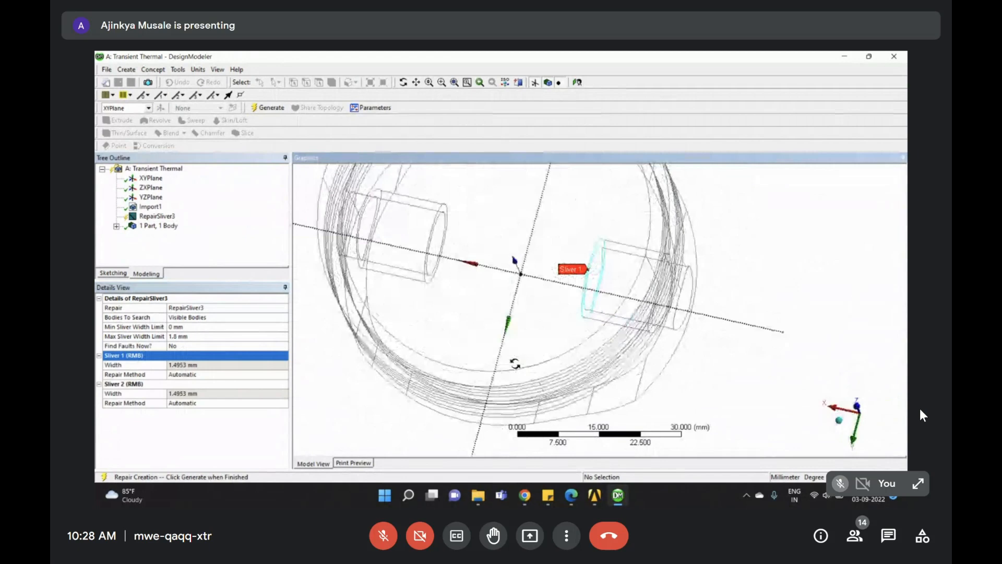
middle_click_drag(515, 364, 551, 213)
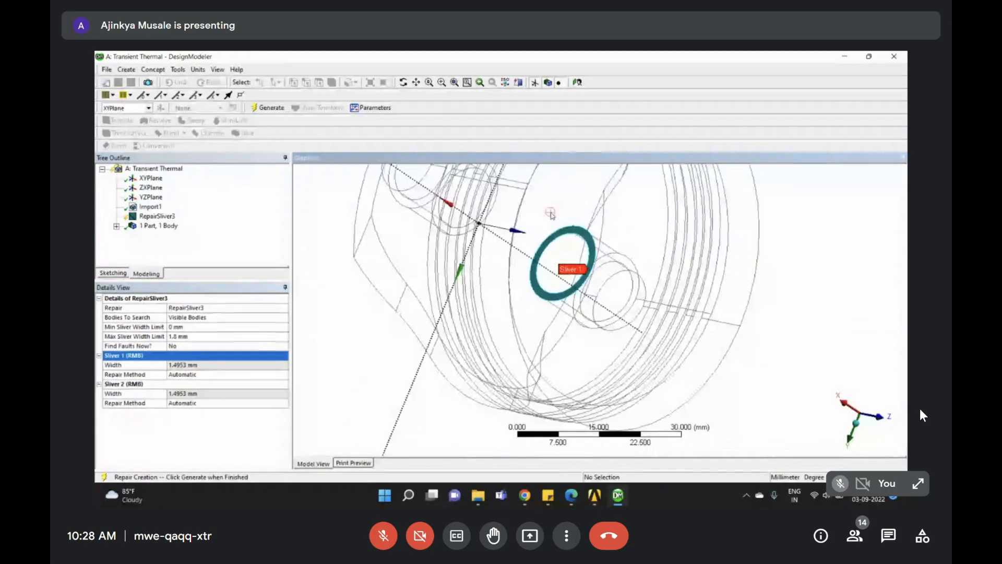
scroll(609, 294, "up", 5)
middle_click_drag(606, 291, 510, 292)
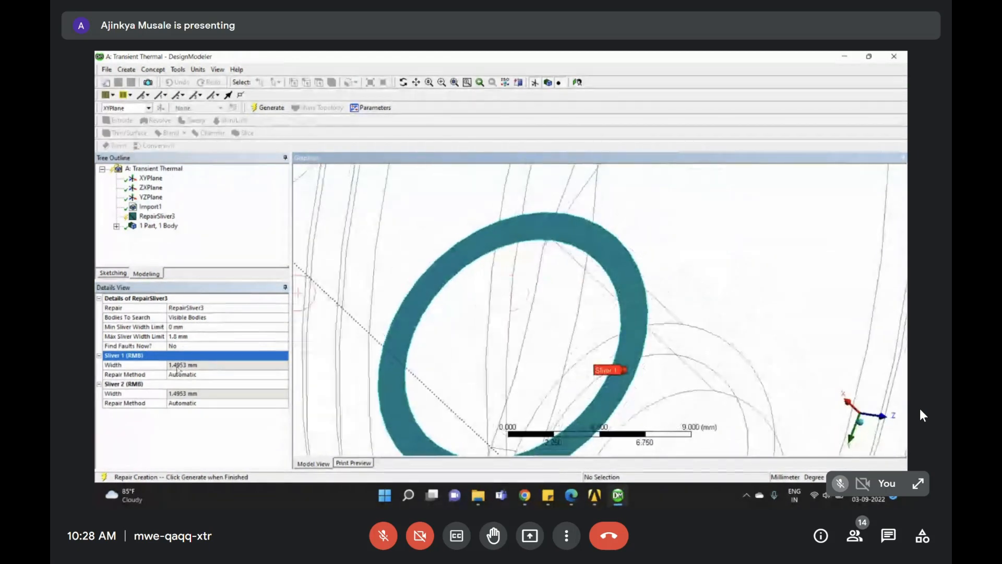
Highlight Sliver 2 on the piston and examine its ring face at the opposite pin boss
left_click(159, 375)
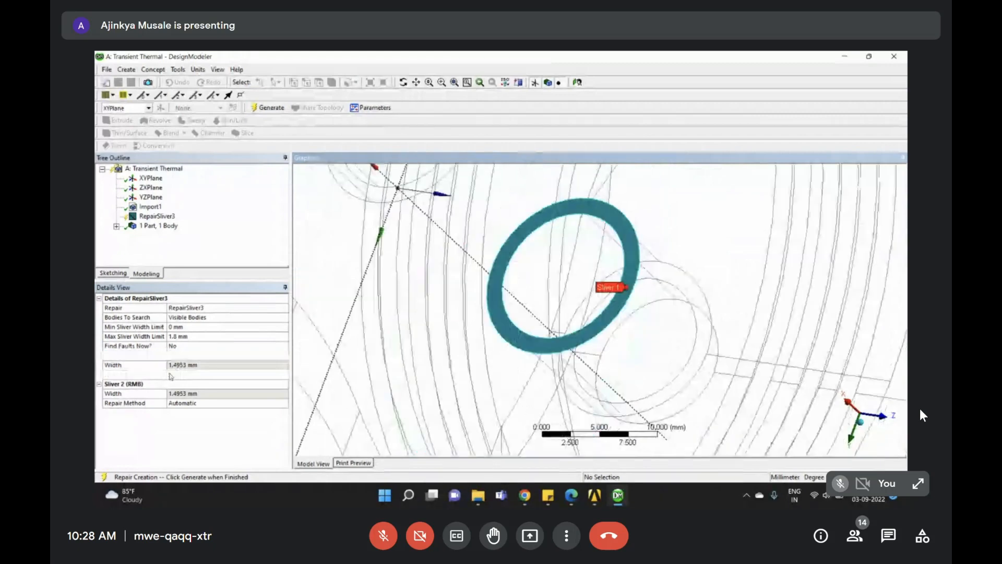
left_click(139, 385)
scroll(620, 305, "down", 3)
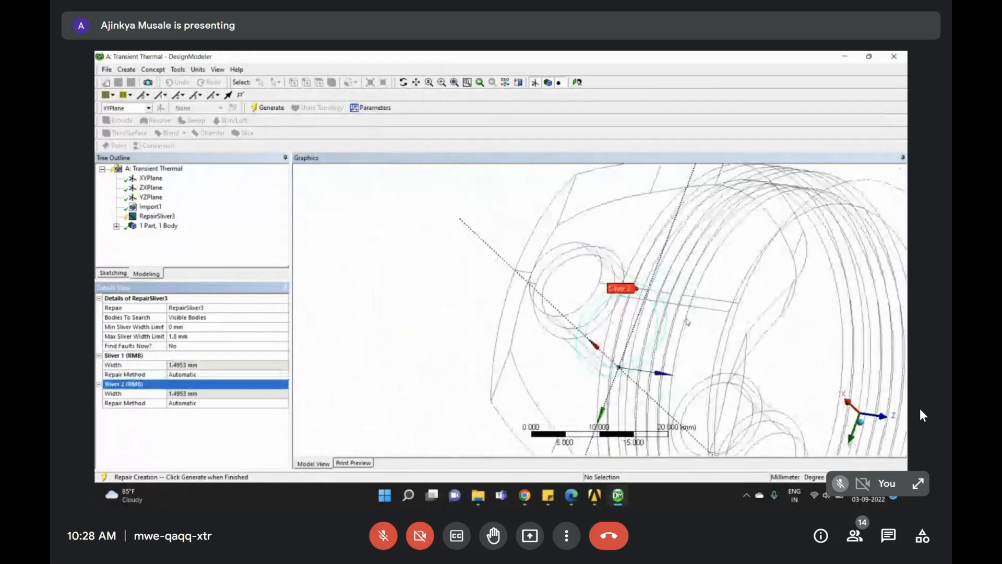
mouse_move(685, 321)
middle_mouse_down()
mouse_move(506, 283)
mouse_move(449, 237)
mouse_move(454, 185)
mouse_move(577, 336)
mouse_move(313, 319)
middle_mouse_up()
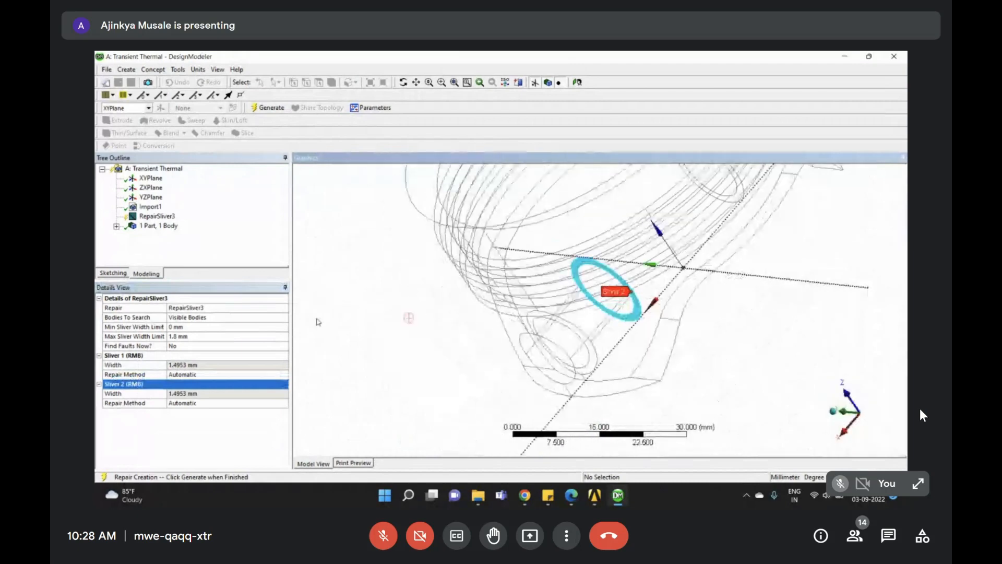
Generate the sliver repair and inspect the inner end faces of the piston's pin bosses
right_click(159, 217)
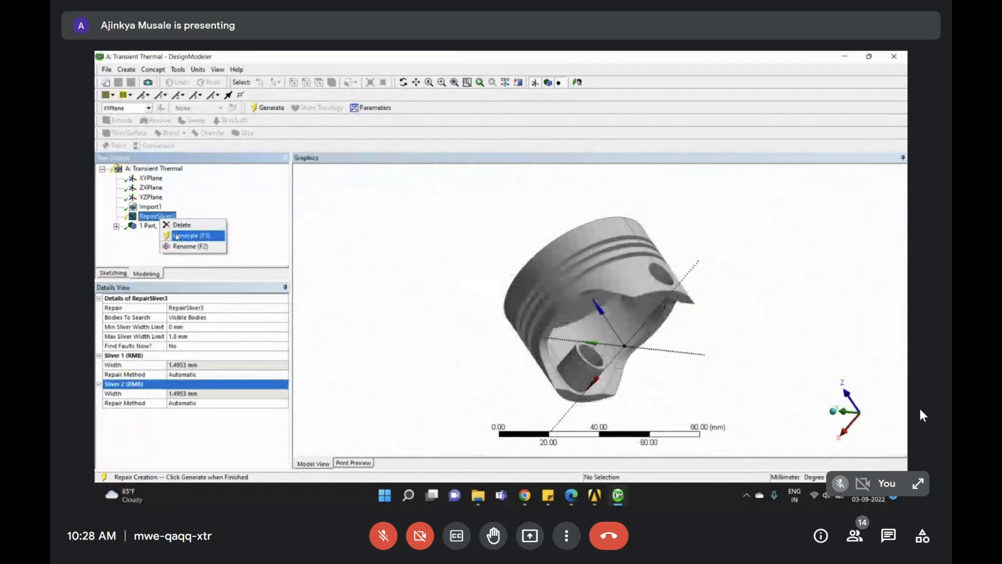
left_click(177, 235)
mouse_move(584, 328)
middle_mouse_down()
mouse_move(689, 253)
mouse_move(500, 318)
middle_mouse_up()
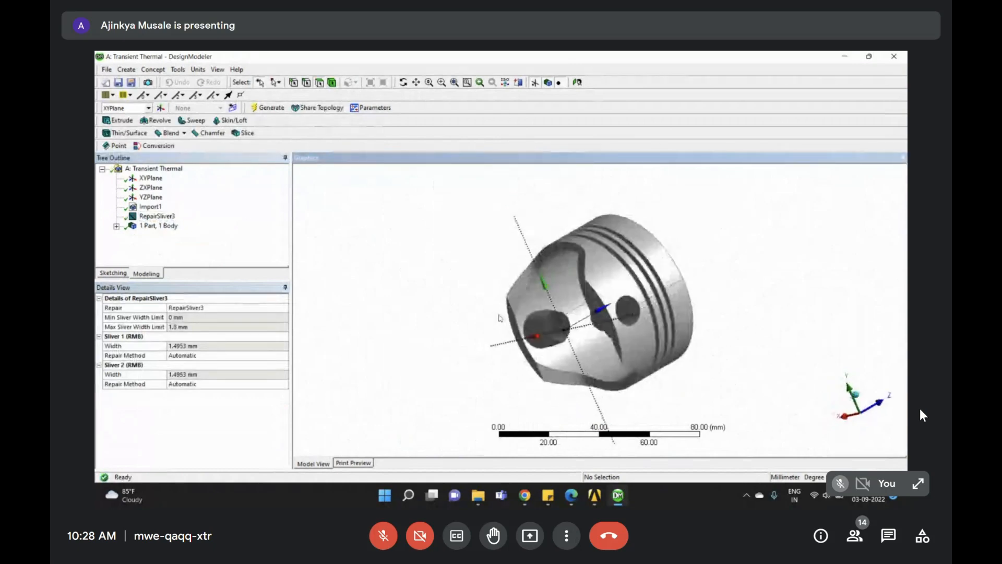
right_click_drag(510, 334, 631, 356)
middle_click_drag(630, 356, 688, 256)
scroll(764, 324, "down", 4)
scroll(753, 315, "down", 3)
right_click_drag(687, 255, 741, 303)
scroll(561, 228, "down", 4)
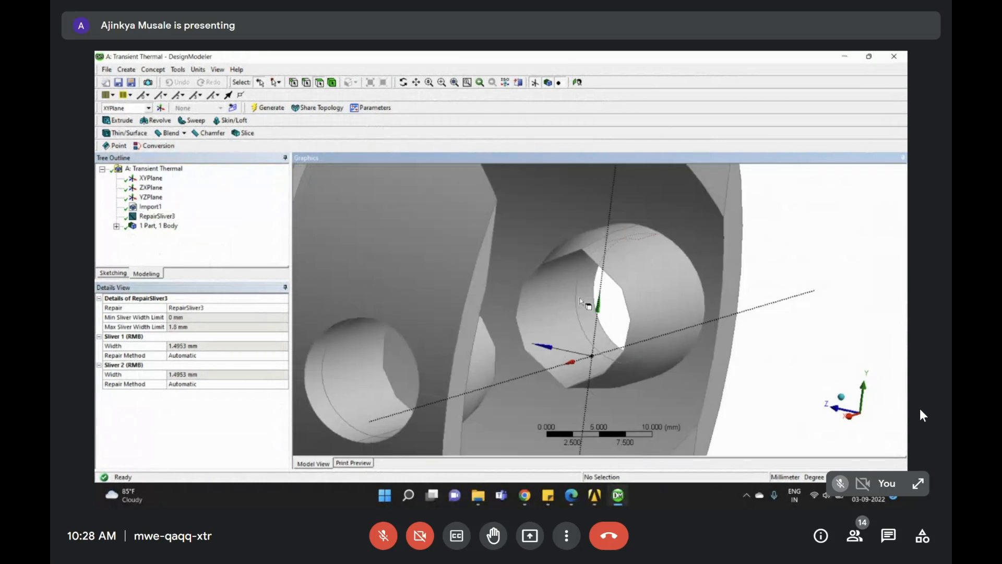
middle_click_drag(560, 228, 588, 335)
left_click(629, 344)
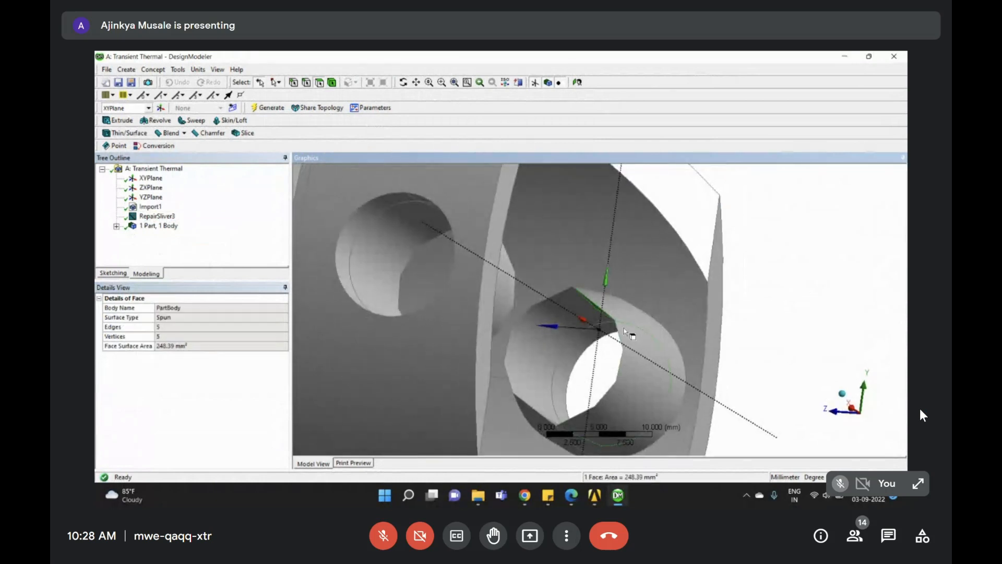
left_click(594, 366)
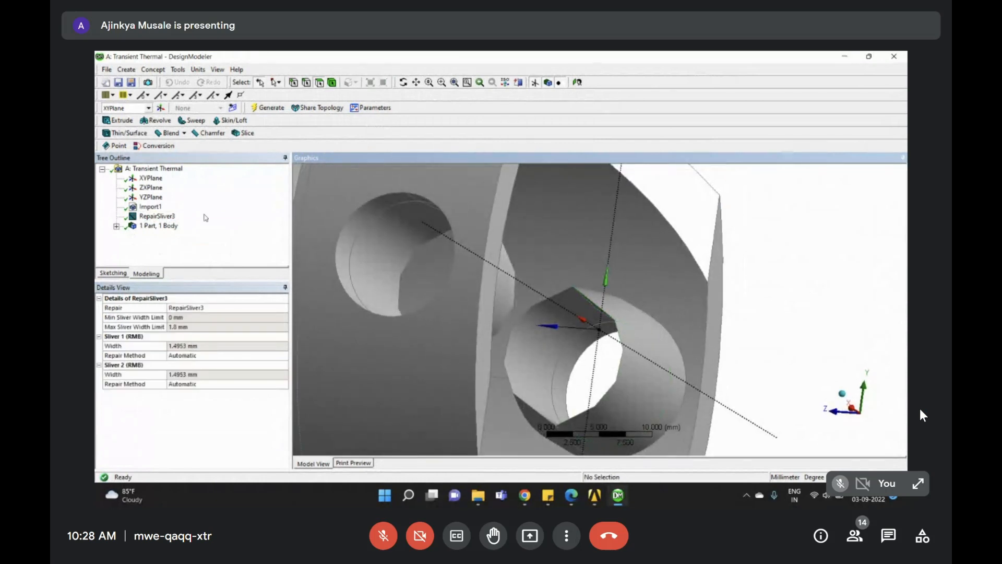
Delete the sliver repair feature from the model
left_click(168, 219)
right_click(169, 220)
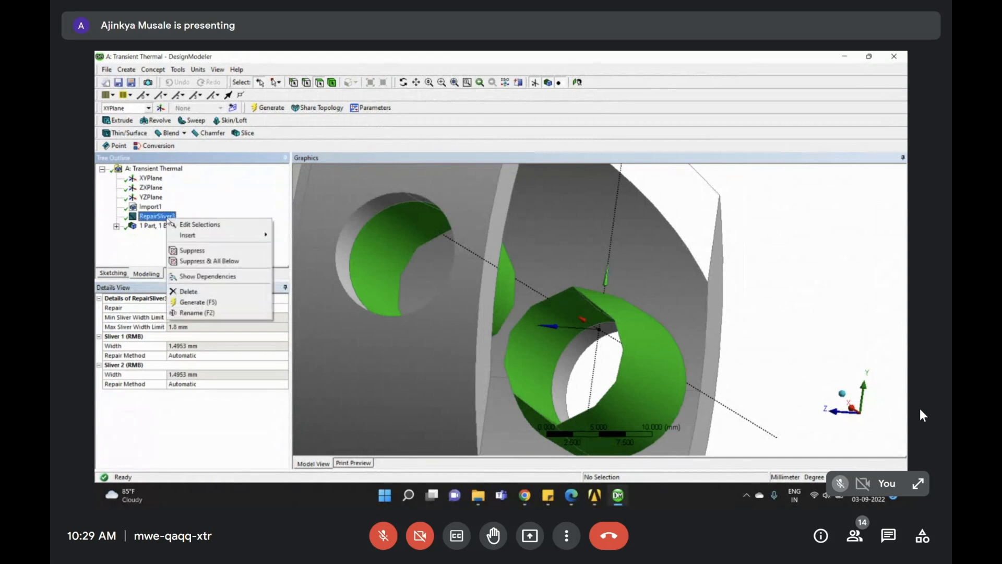
left_click(188, 292)
left_click(476, 309)
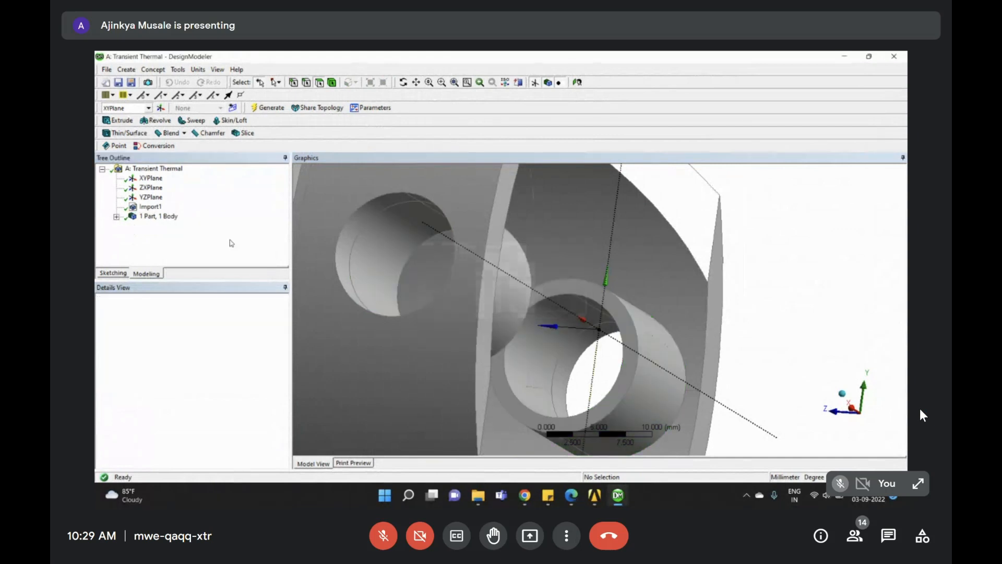
Add a Repair Faces feature for the visible piston body and view the piston from its open underside
left_click(178, 70)
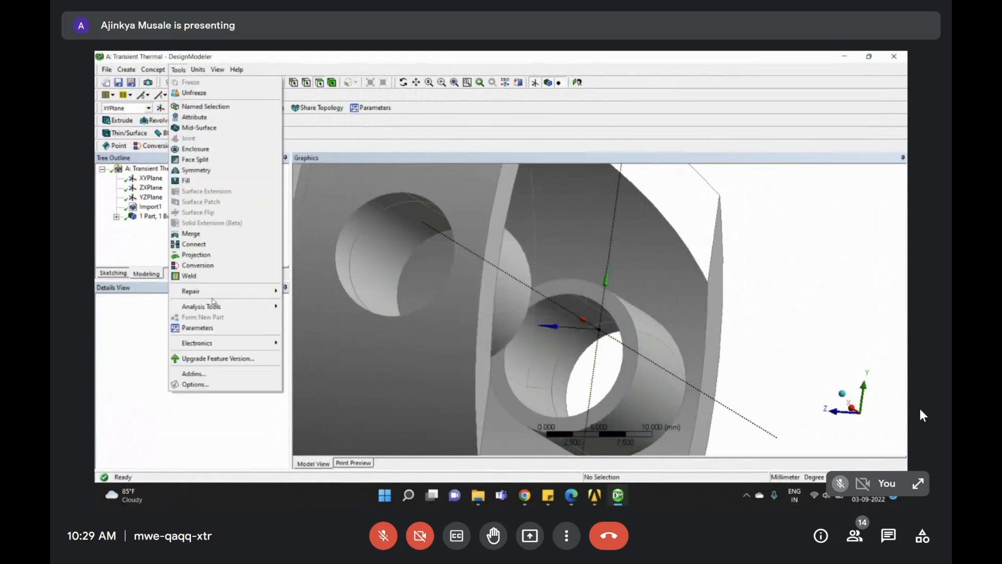
mouse_move(213, 298)
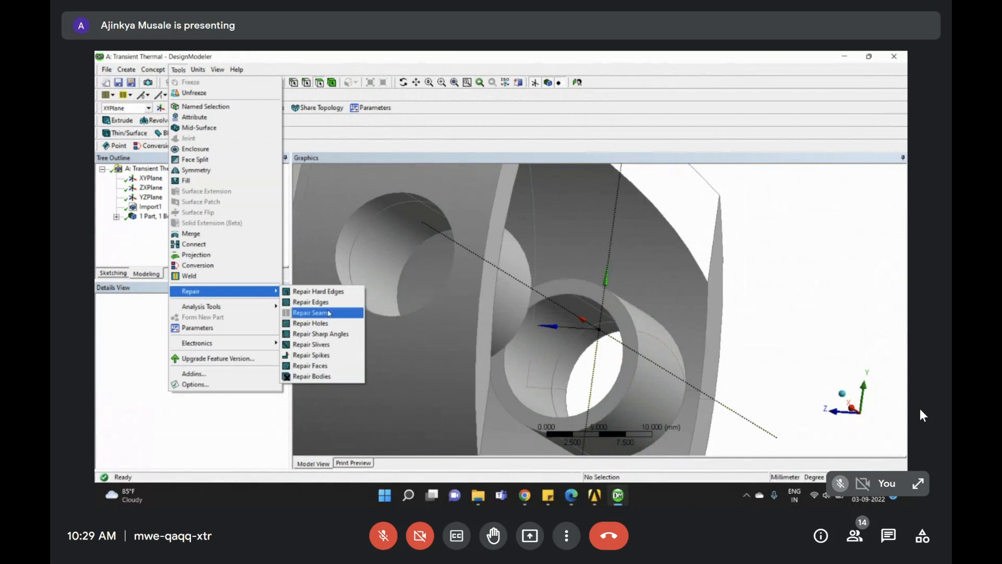
left_click(313, 365)
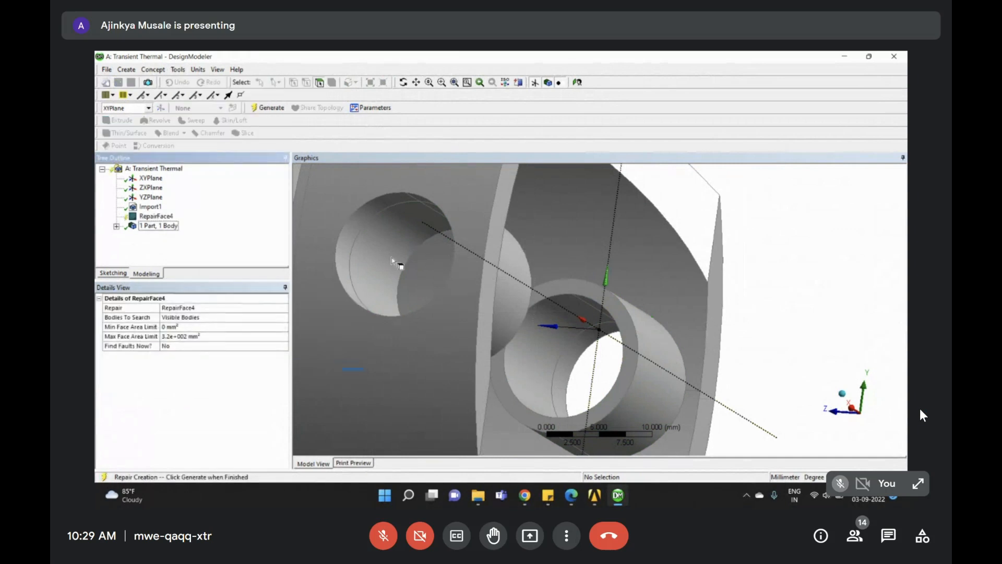
middle_click_drag(392, 258, 463, 313)
left_click(159, 228)
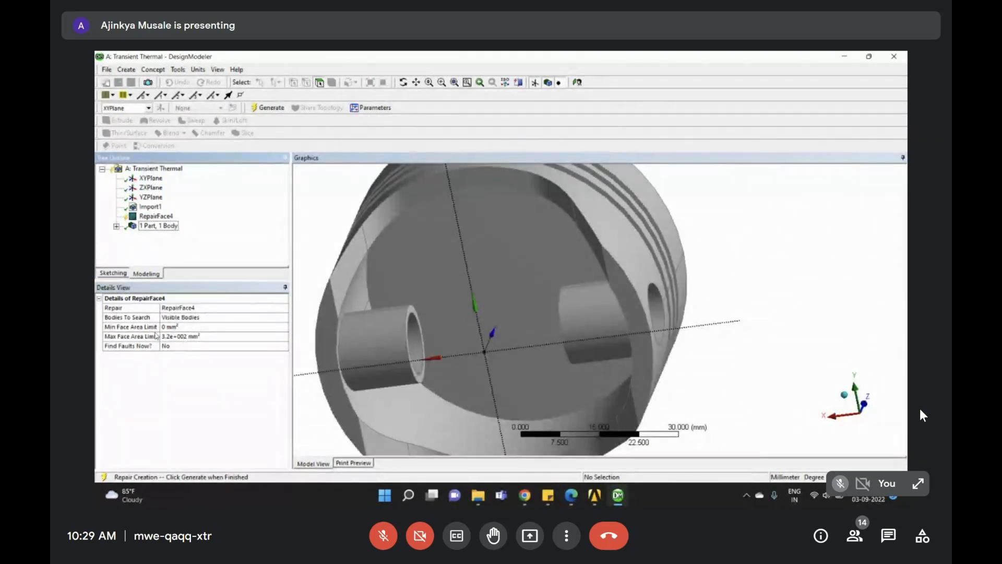
Search the piston for small-face faults and examine Face 1 on the skirt from several angles
double_click(174, 347)
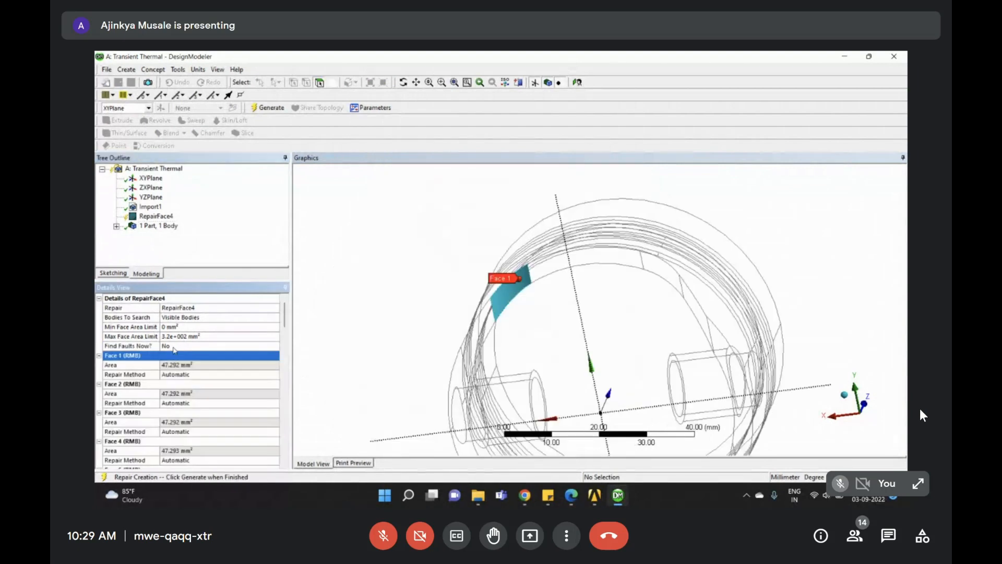
scroll(563, 280, "down", 4)
middle_click_drag(575, 280, 605, 260)
right_click_drag(565, 257, 490, 309)
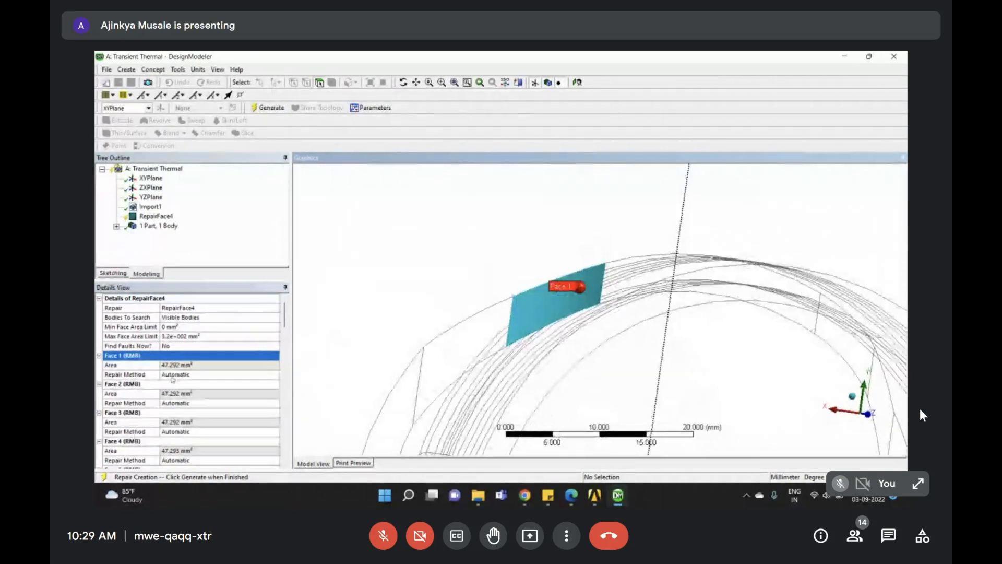
left_click(131, 365)
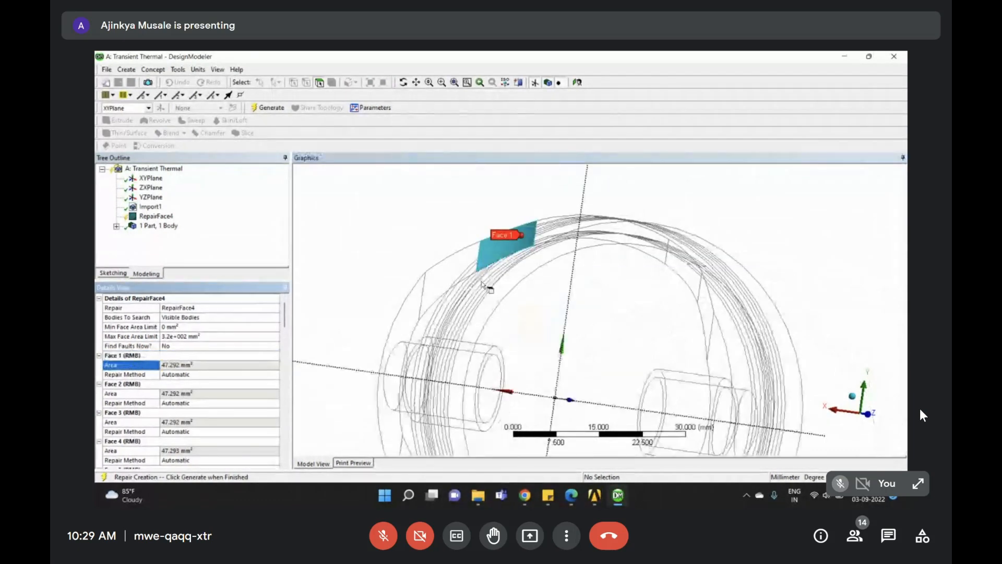
middle_click_drag(540, 243, 508, 283)
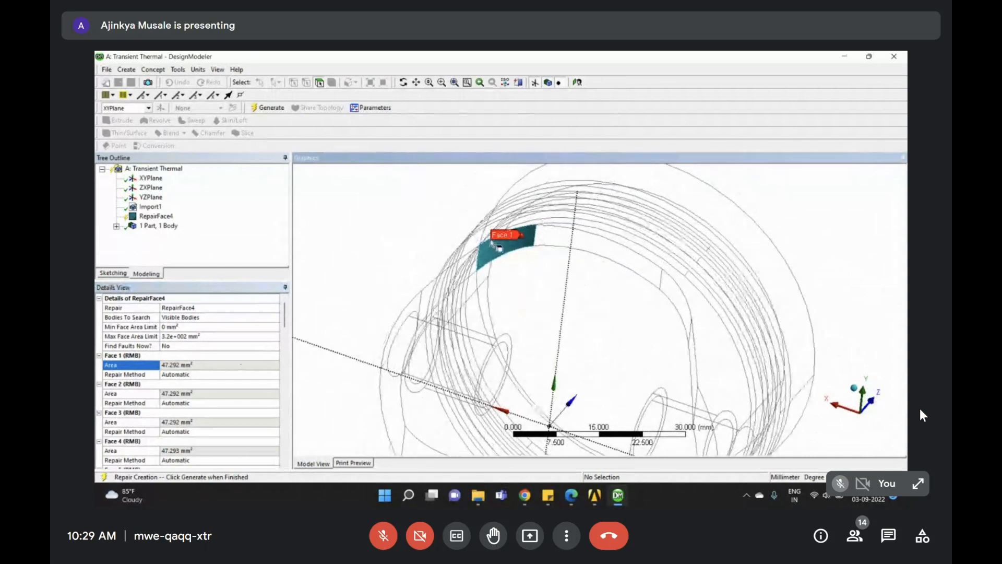
middle_click_drag(511, 271, 516, 214)
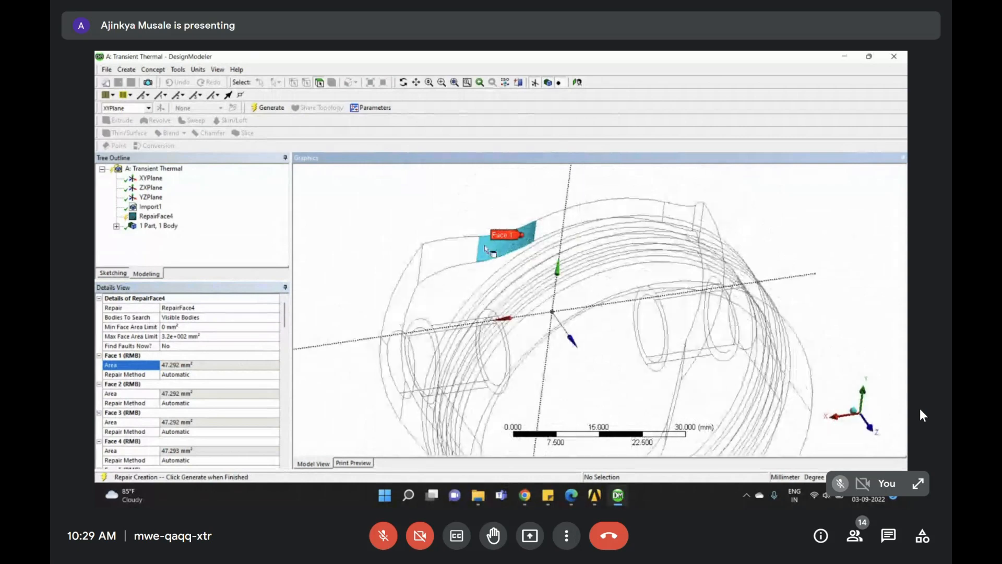
Review Face 1's repair method options, keep Automatic, and generate the face repair
left_click(134, 375)
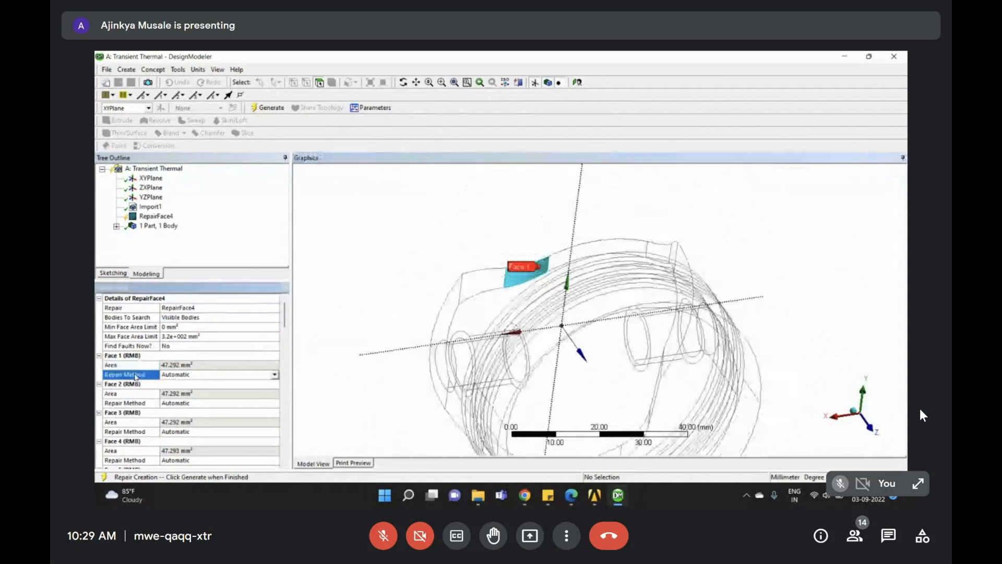
left_click(275, 375)
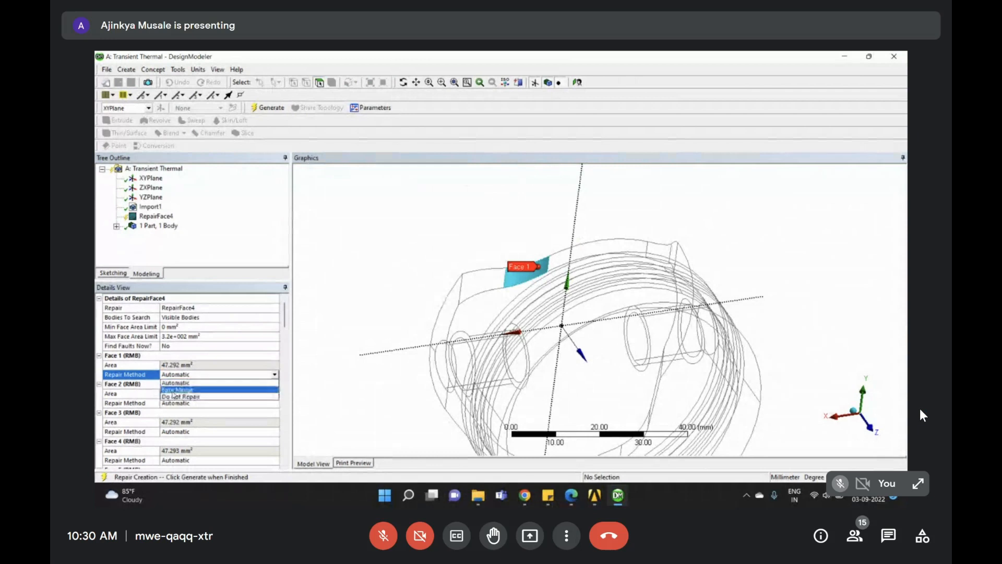
left_click(320, 319)
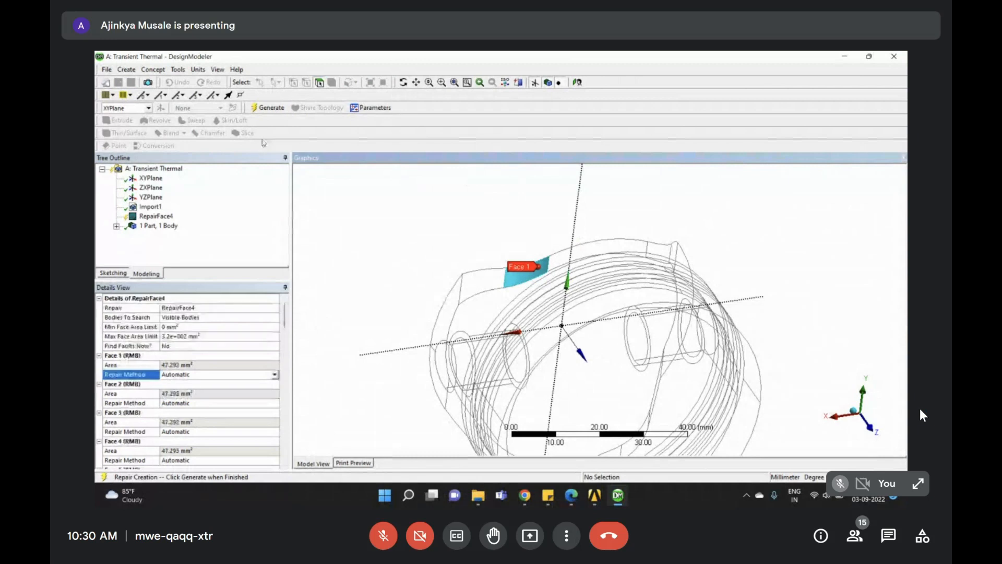
left_click(272, 107)
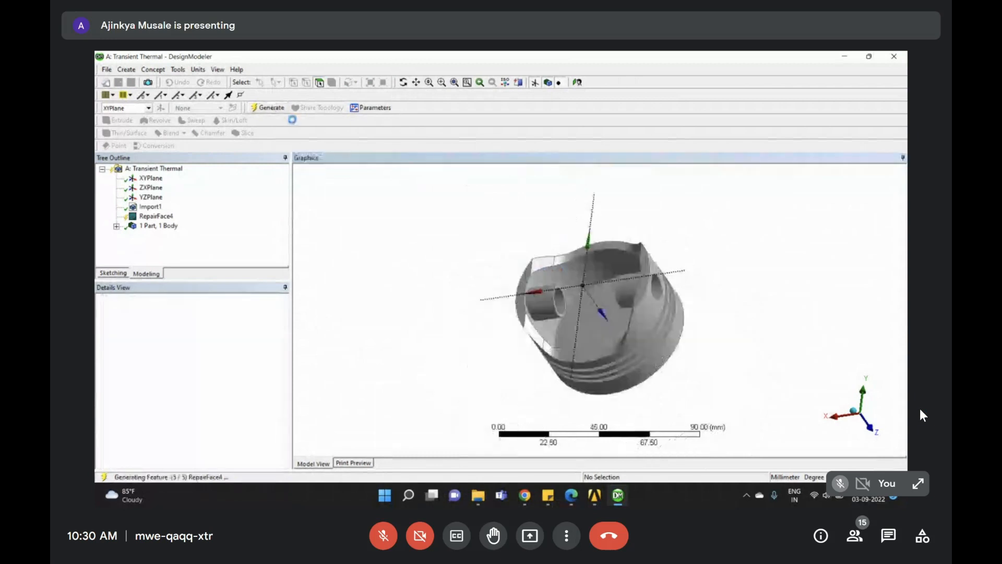
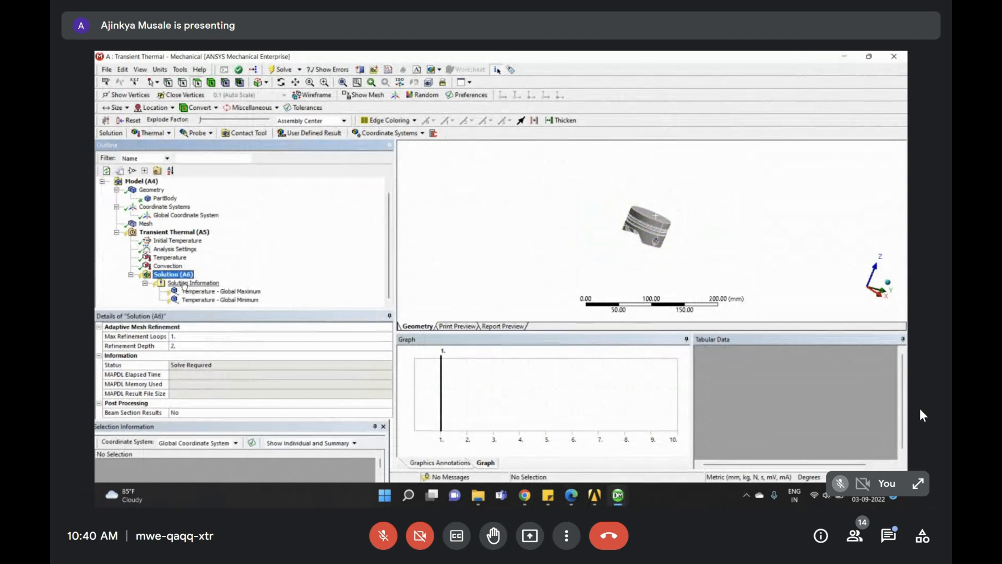
In ANSYS Mechanical, check the Temperature - Global Maximum tracker and start solving the transient thermal analysis
left_click(195, 290)
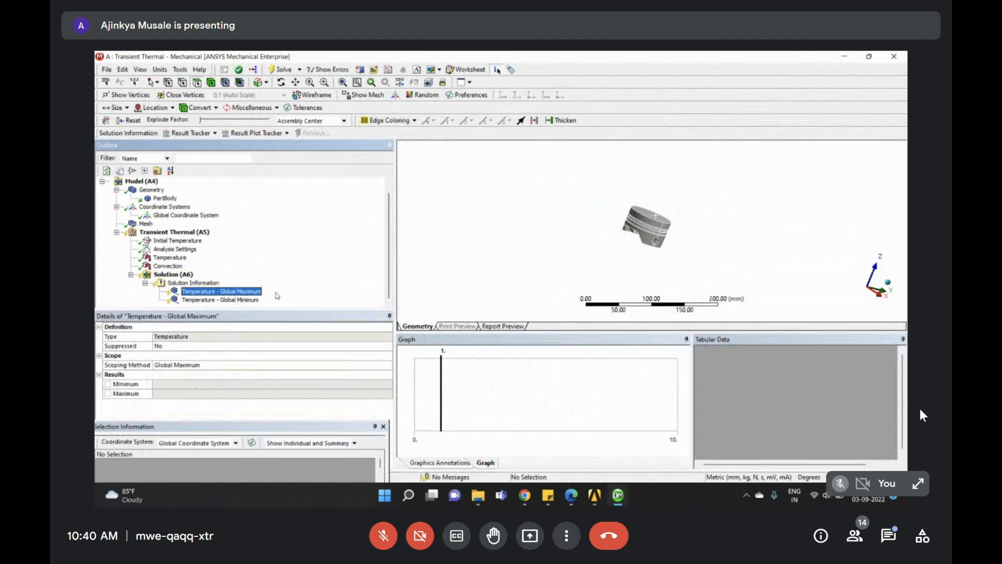
double_click(168, 283)
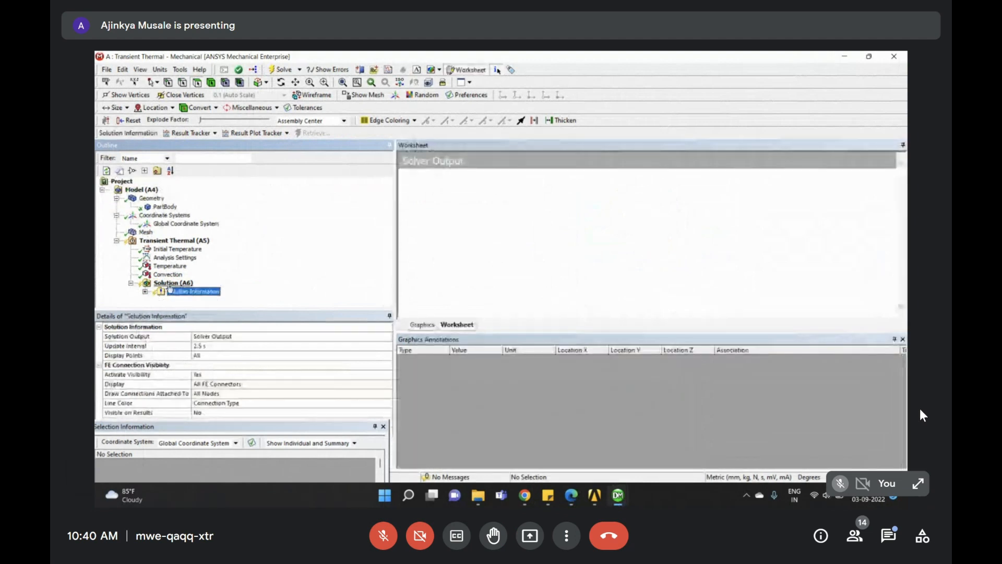
right_click(170, 284)
left_click(238, 300)
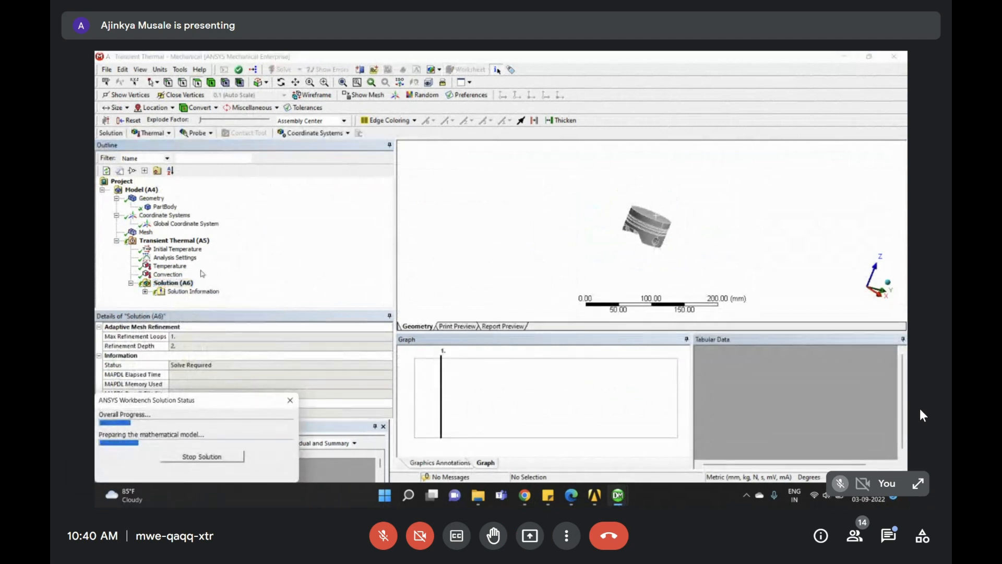
View the analysis settings' steps and end times during the solve, moving the solution status window off the selection information
left_click(173, 258)
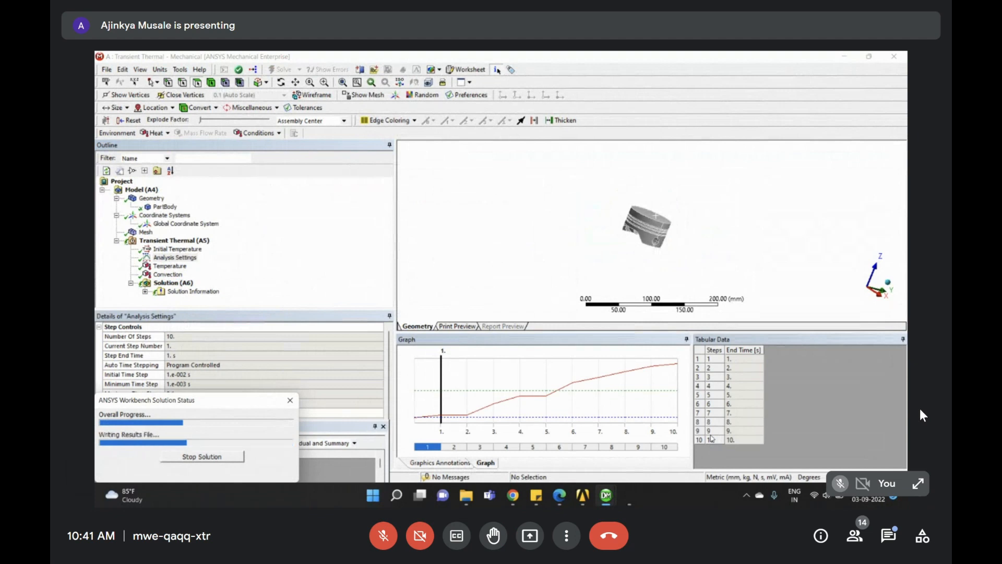
left_click_drag(237, 405, 307, 317)
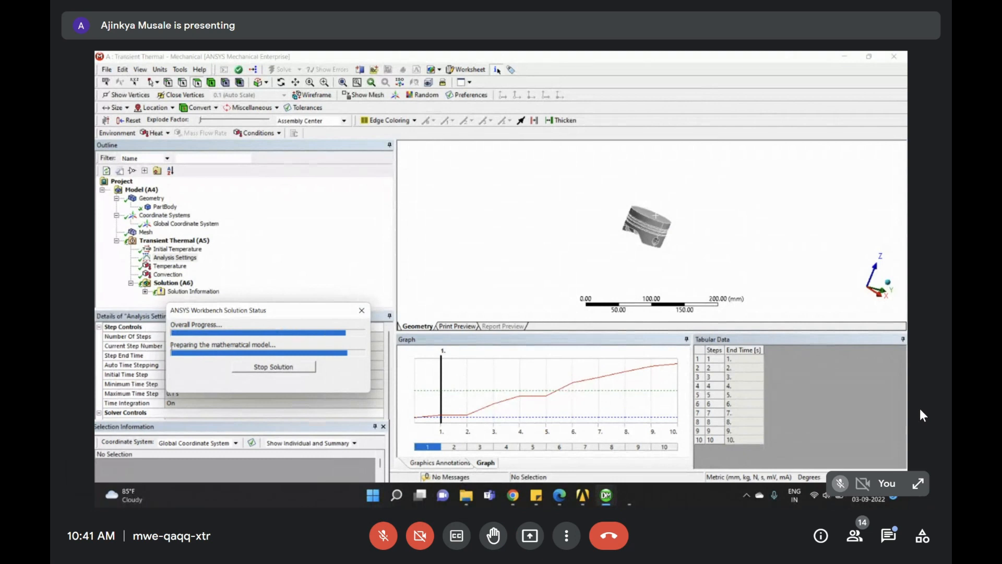
Wait for the transient thermal solve to finish and open the solution information
left_click_drag(170, 345, 278, 346)
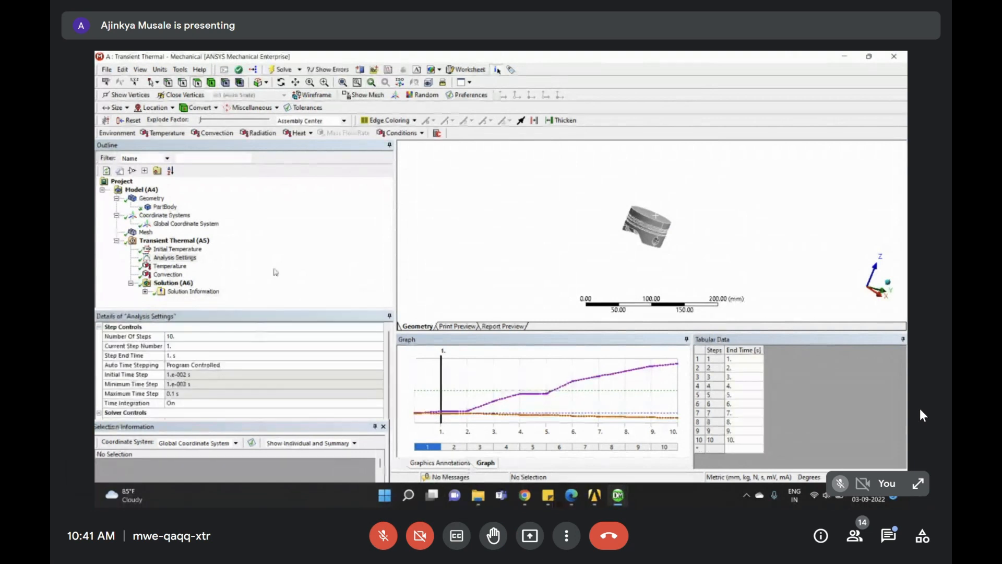
left_click(220, 291)
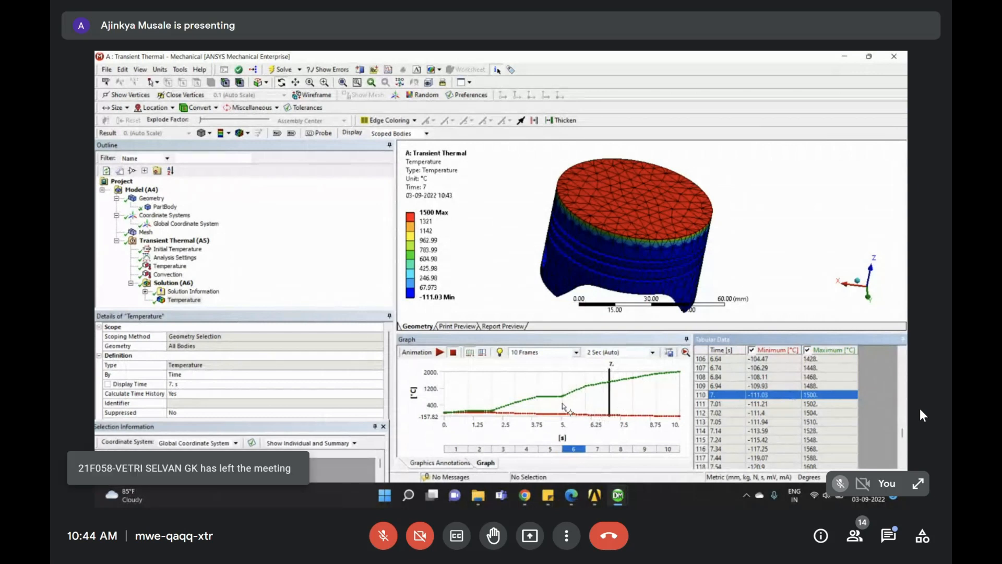
Retrieve the piston's temperature result at 5 s and inspect its tabular row and contour plot
left_click(563, 407)
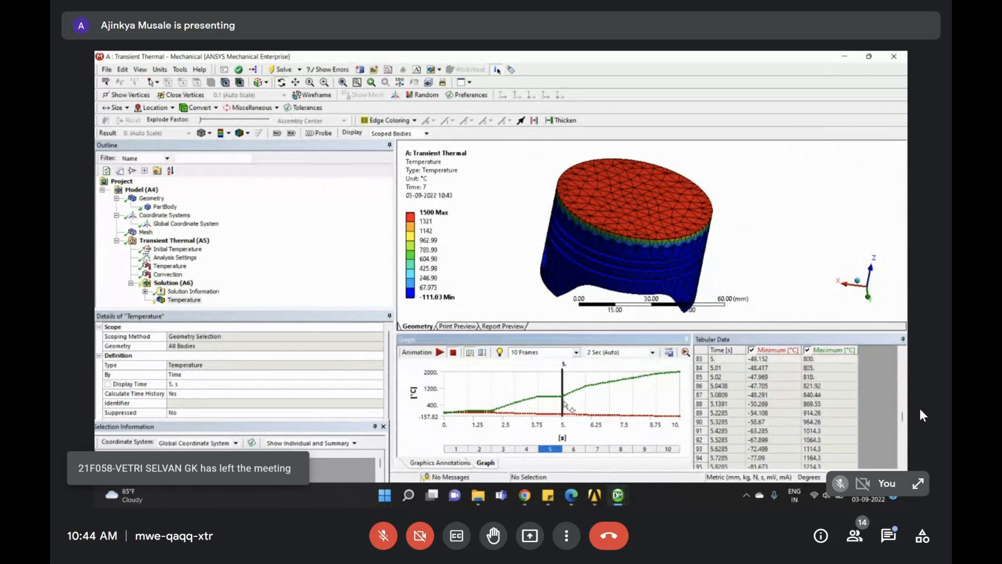
right_click(563, 383)
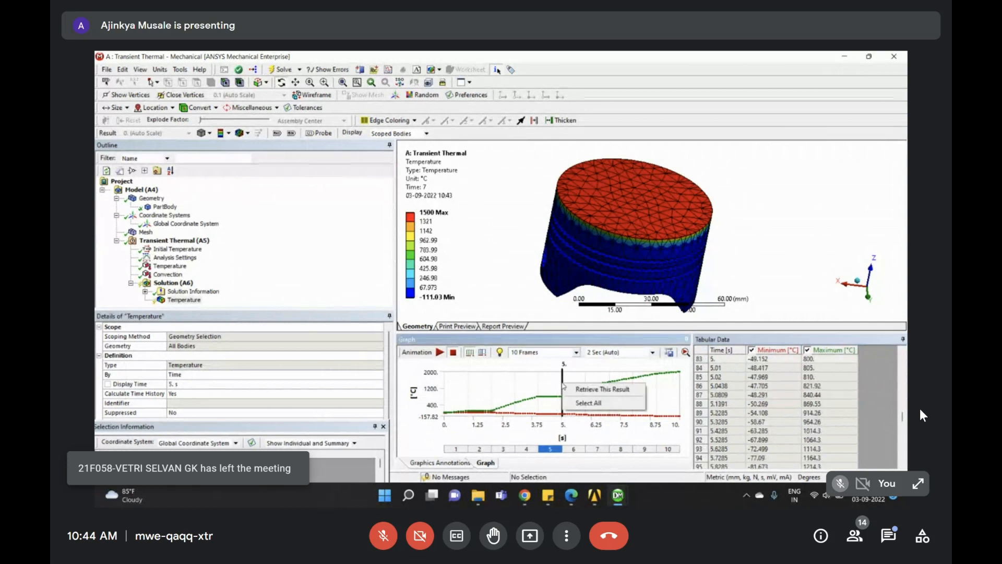
left_click(581, 389)
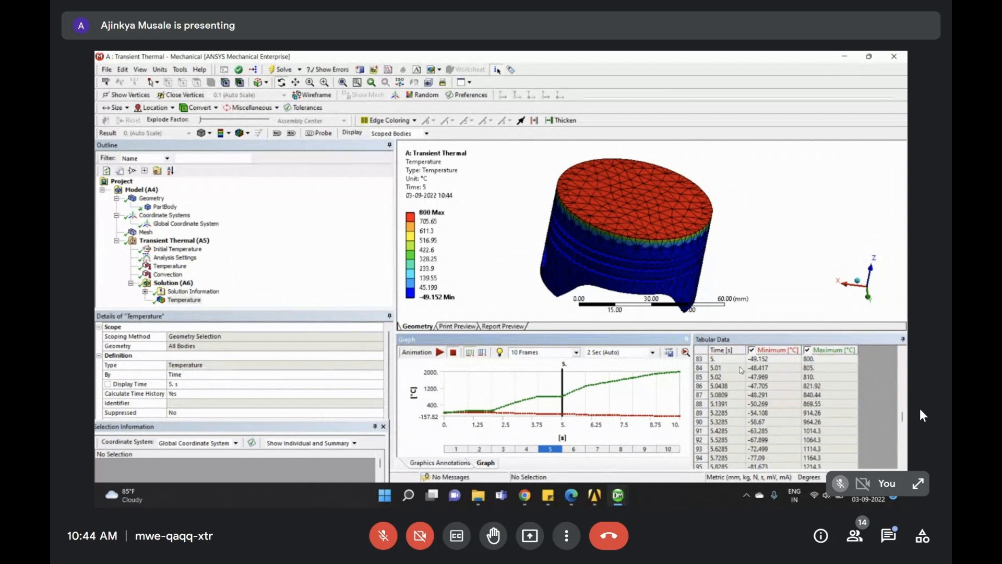
left_click(701, 418)
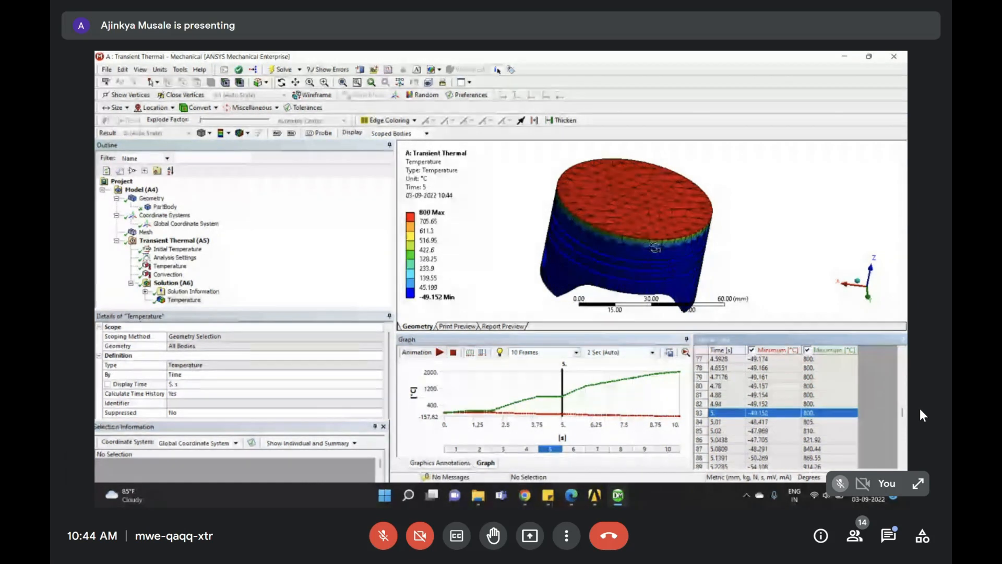
mouse_move(655, 247)
left_mouse_down()
mouse_move(629, 203)
mouse_move(427, 189)
left_mouse_up()
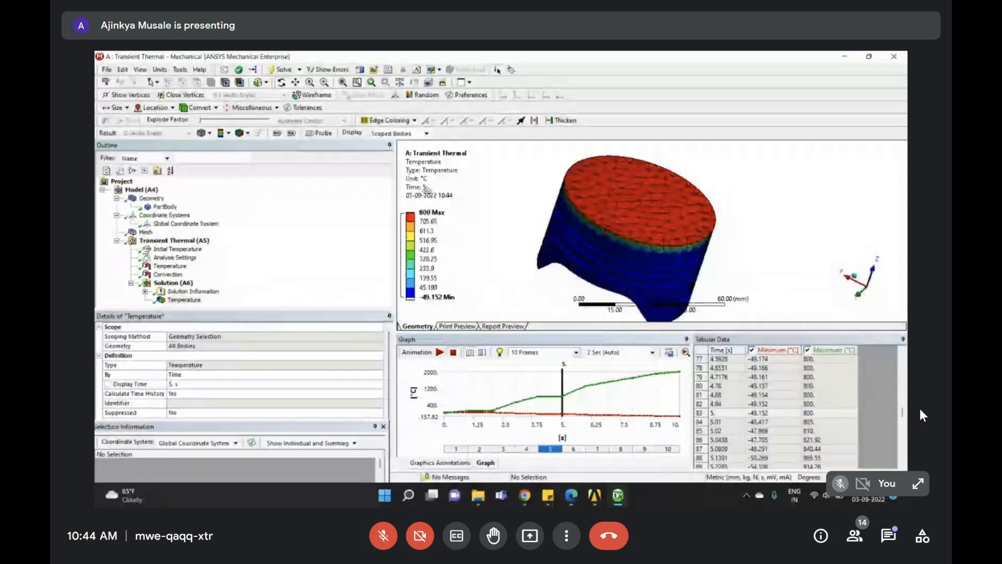
left_click(291, 257)
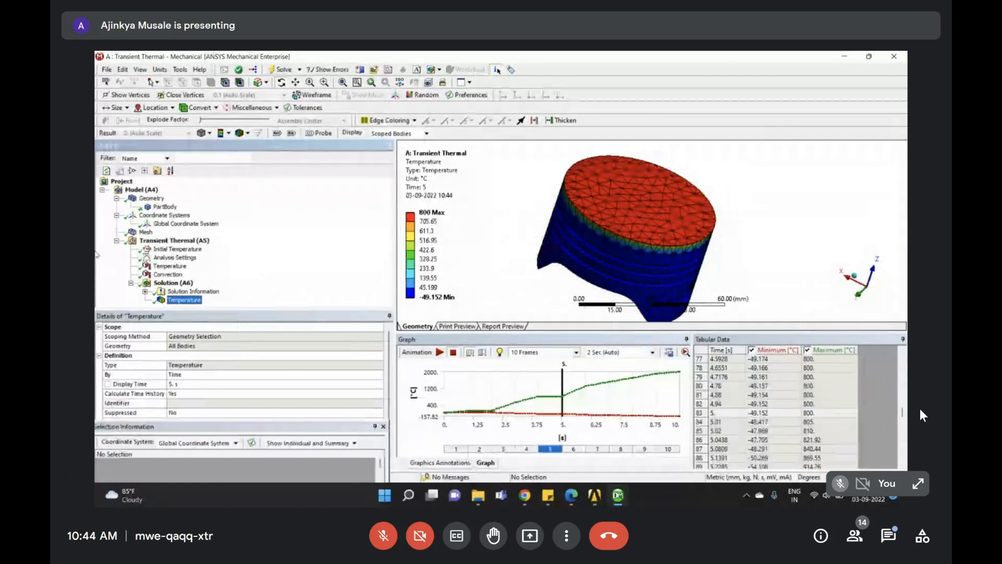
Add a Directional Heat Flux result oriented along the Z Axis to the solution and evaluate all results
right_click(189, 284)
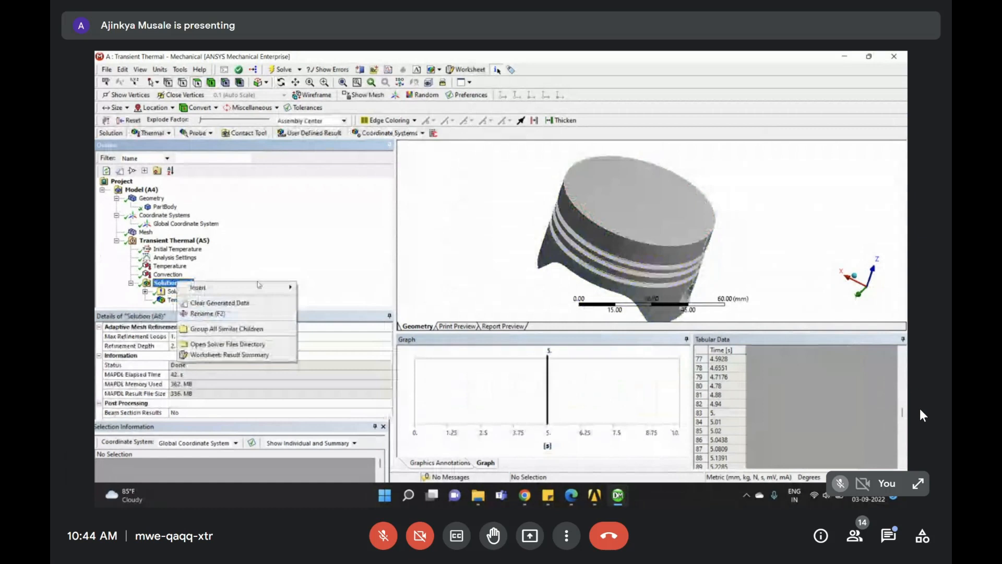
mouse_move(264, 287)
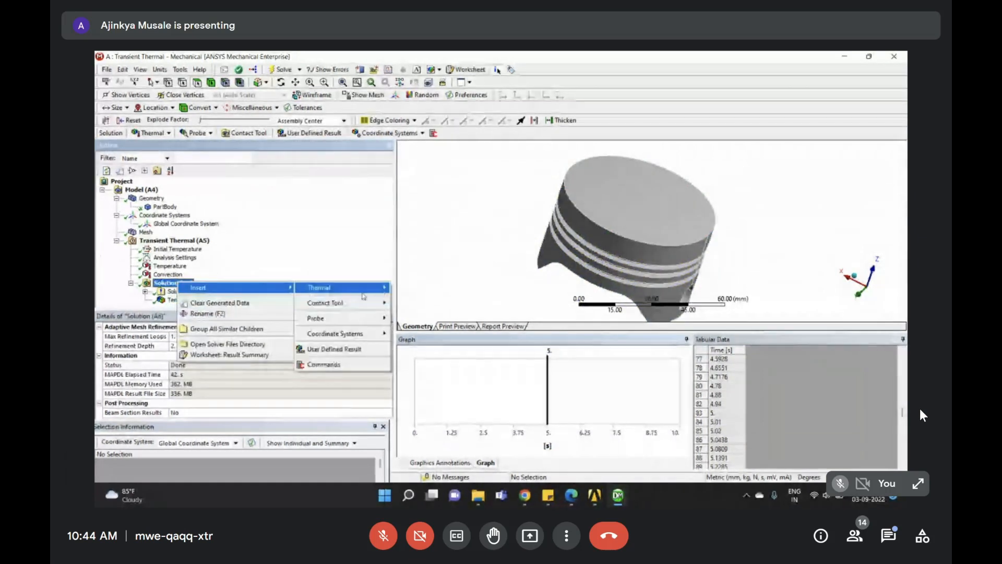
mouse_move(324, 287)
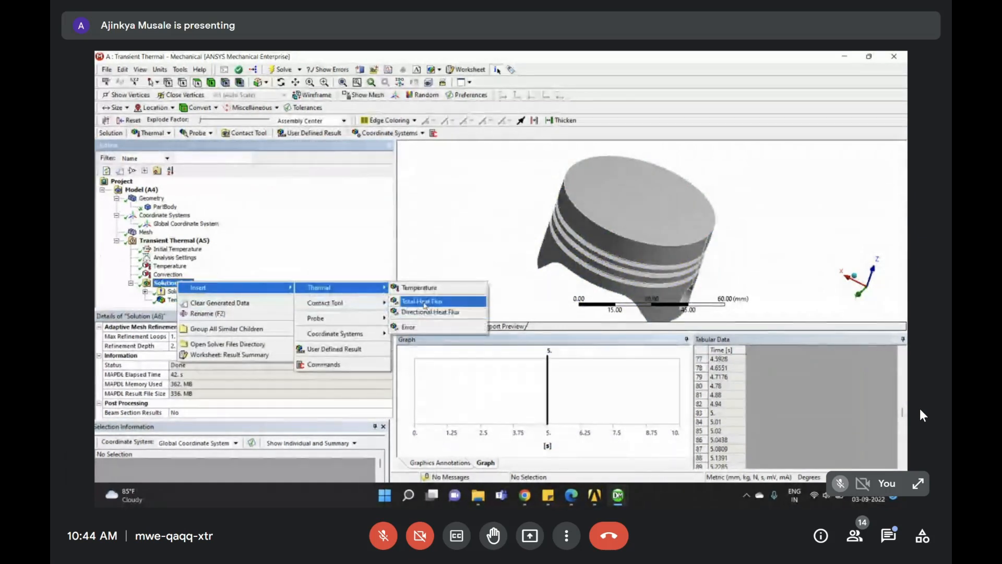
left_click(429, 311)
left_click(187, 374)
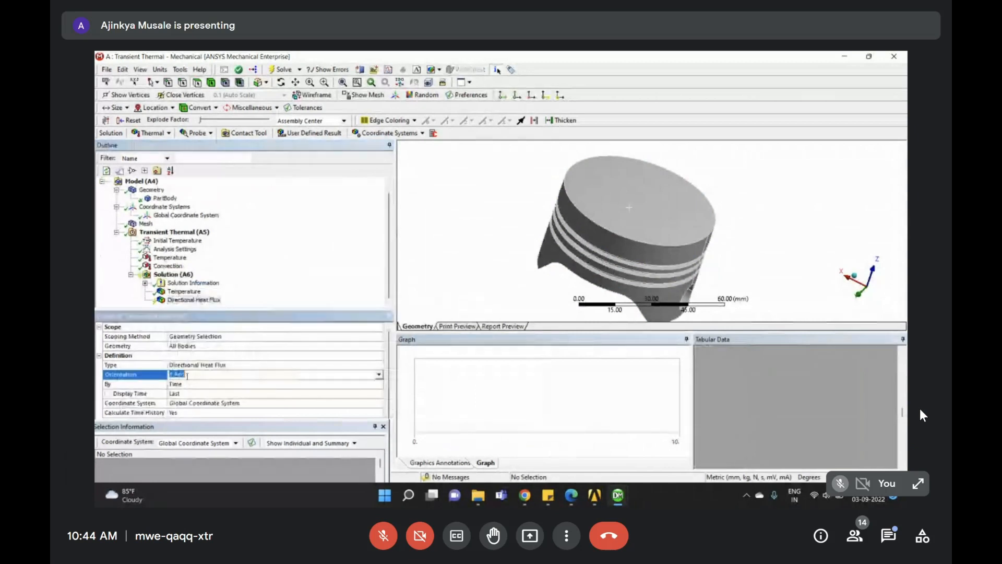
double_click(187, 375)
right_click(206, 299)
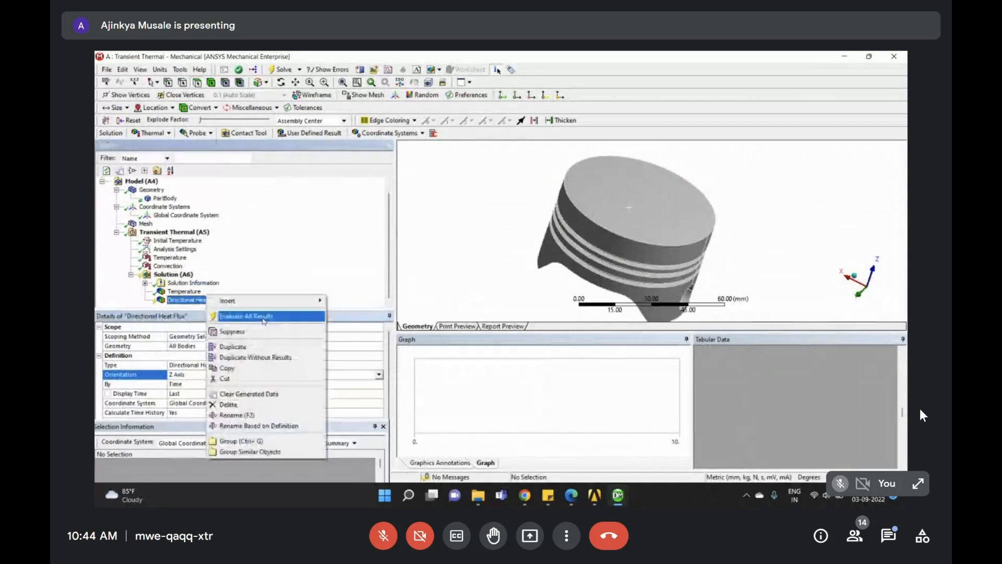
left_click(264, 317)
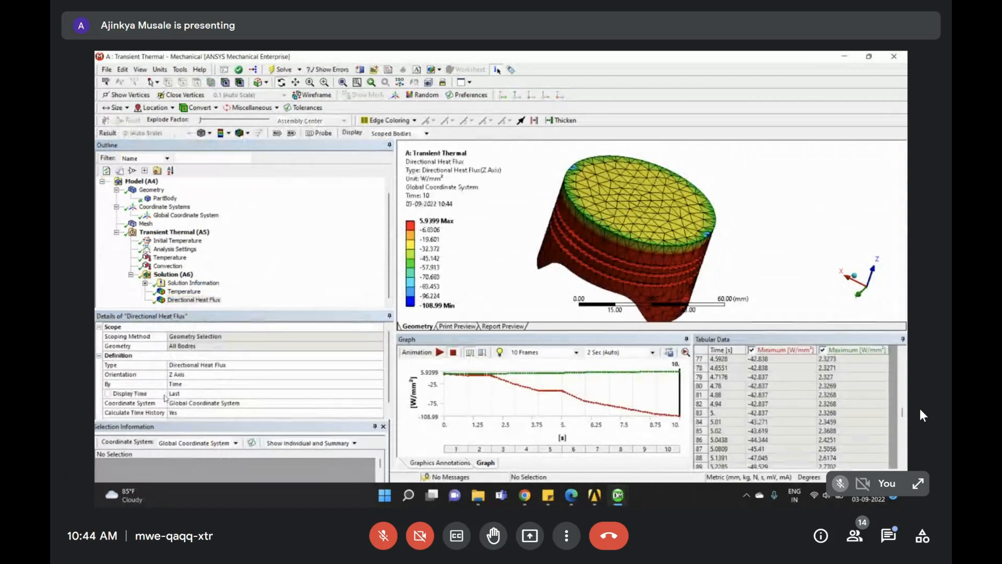
Examine the Z-axis directional heat flux at 10 s in the tabular data and on the piston
scroll(714, 399, "down", 20)
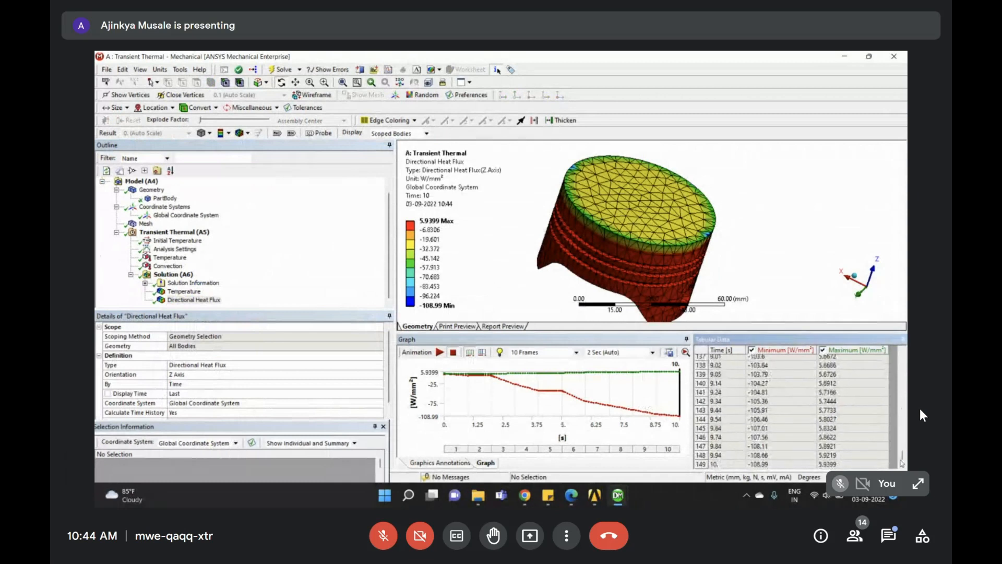
left_click(713, 463)
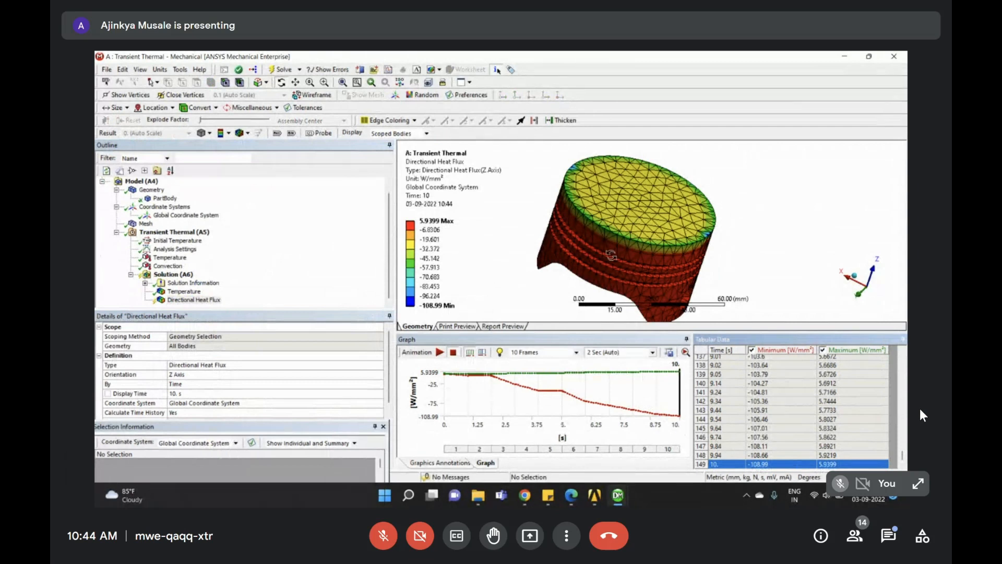
left_click_drag(614, 255, 585, 277)
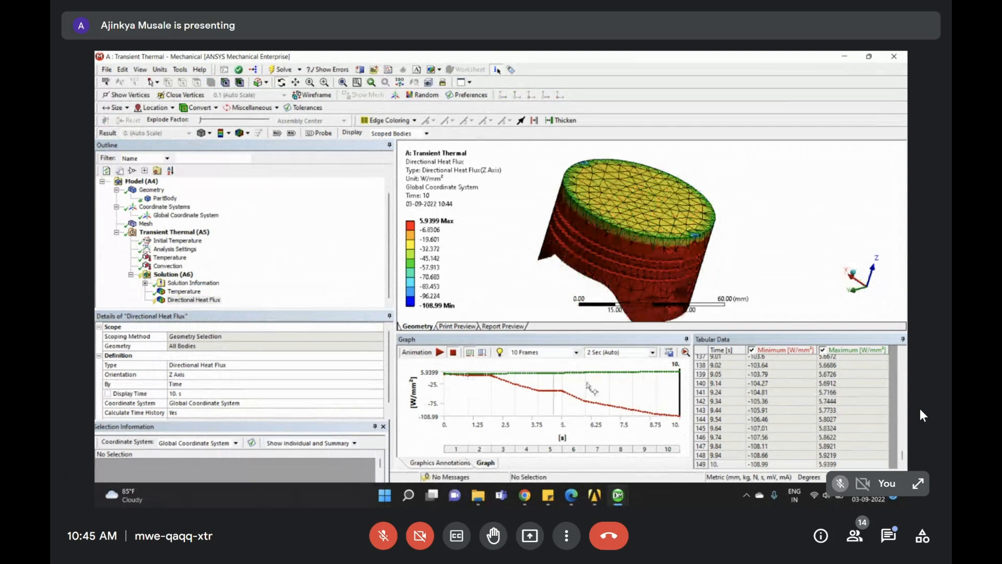
Retrieve the directional heat flux result at 5 s and inspect its contours on the whole piston
left_click(633, 399)
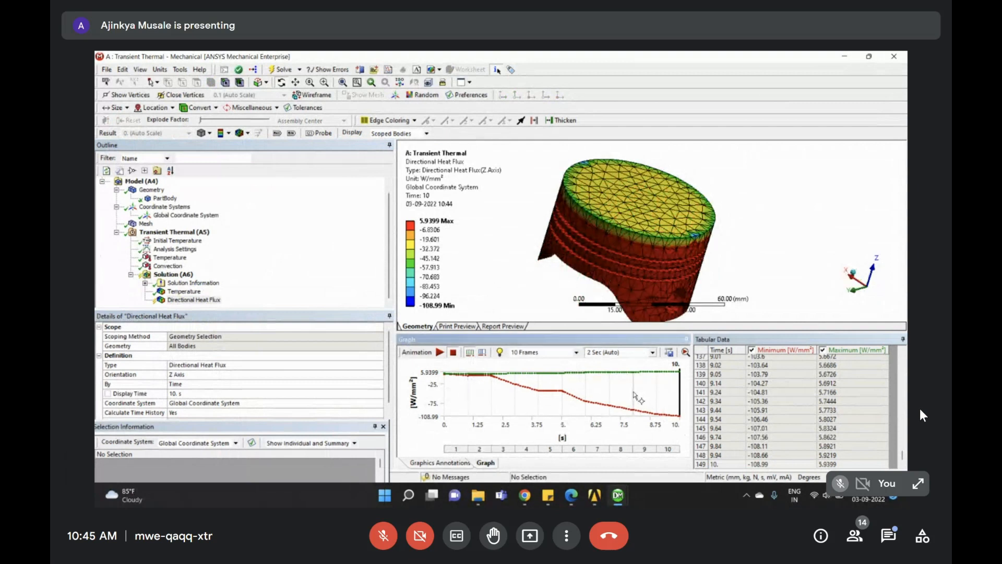
left_click(562, 389)
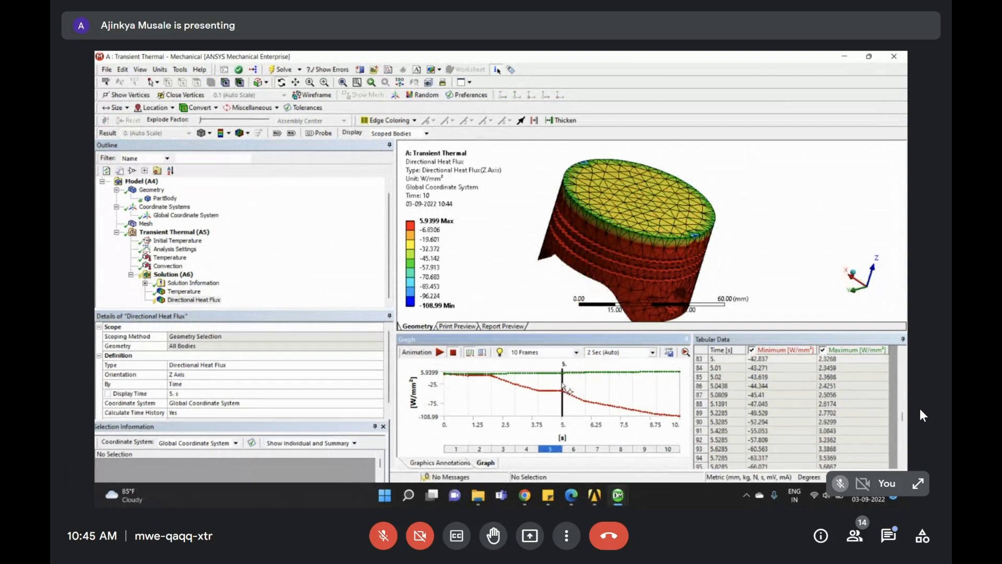
right_click(563, 380)
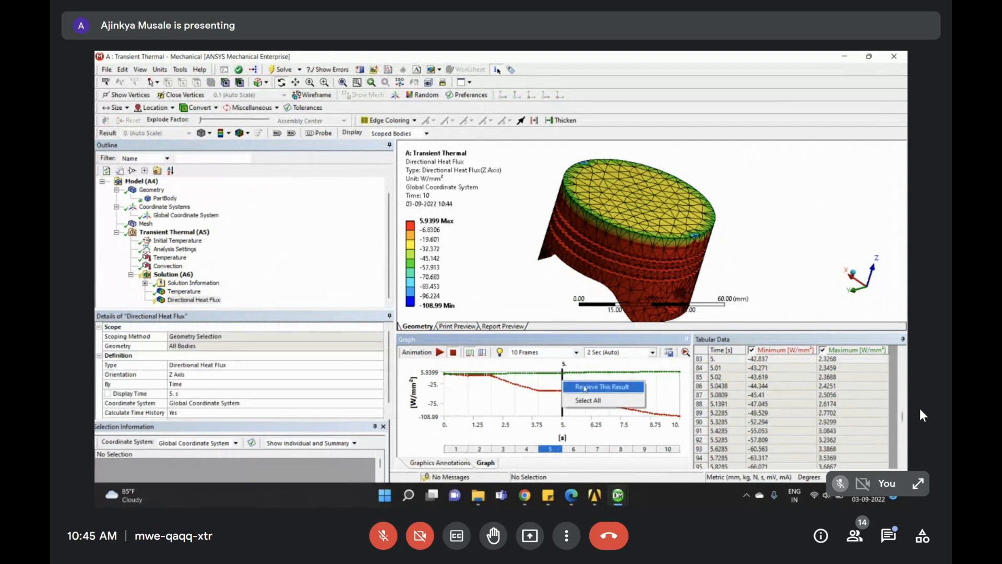
left_click(585, 387)
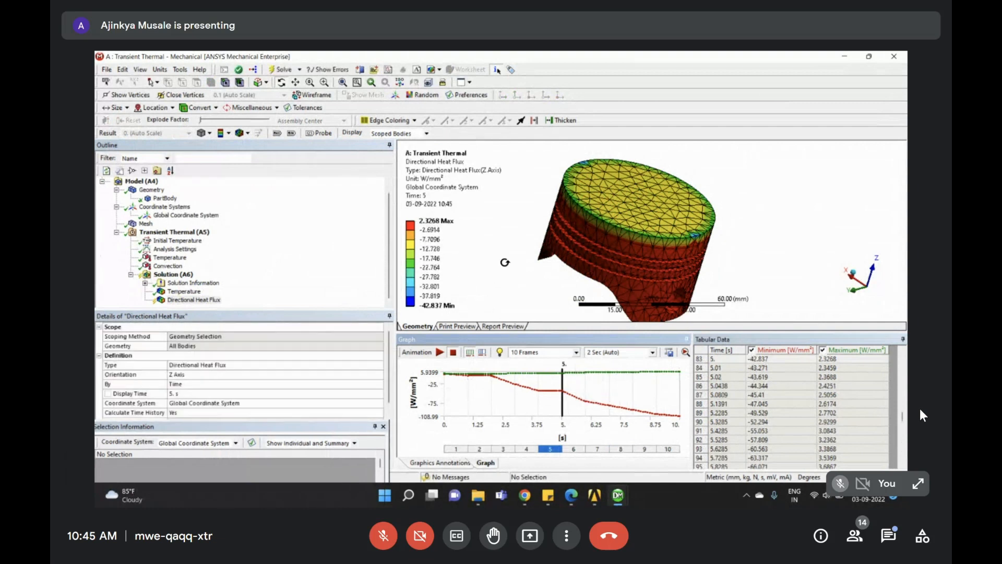
scroll(568, 234, "down", 2)
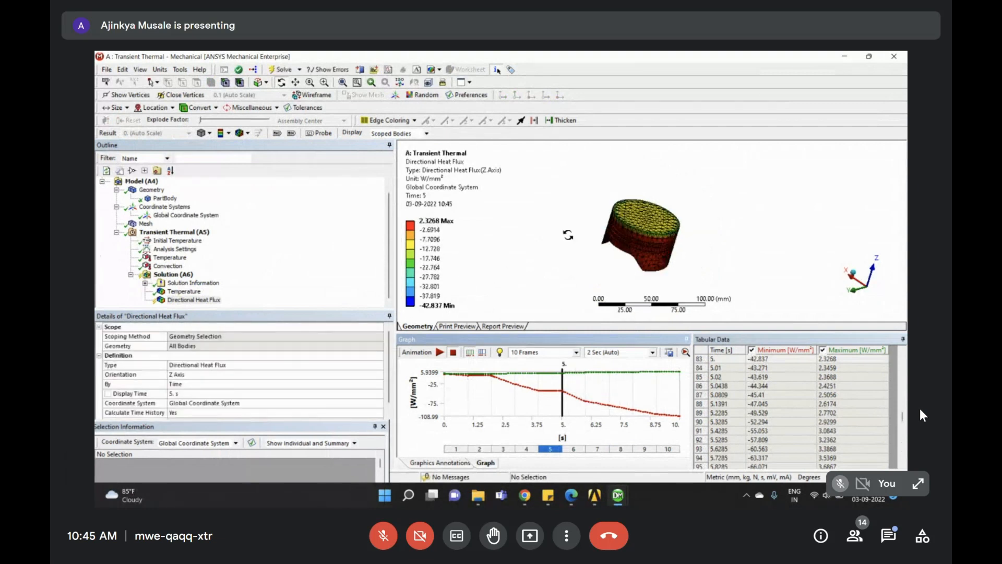
right_click_drag(604, 185, 740, 283)
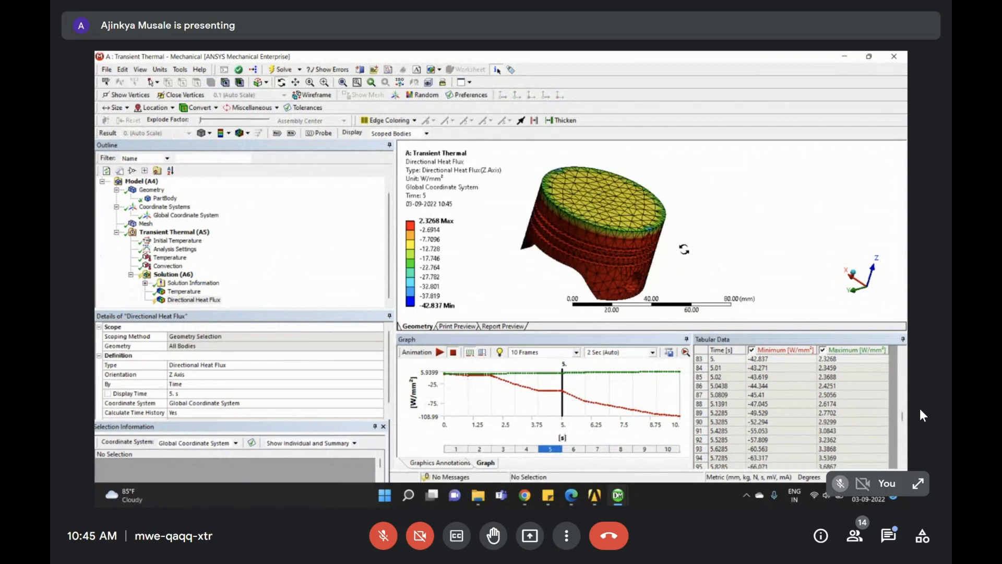
Switch to Assignment 7.pdf in Edge and read the required outputs, marking the Eq. Stress requirement
left_click(571, 495)
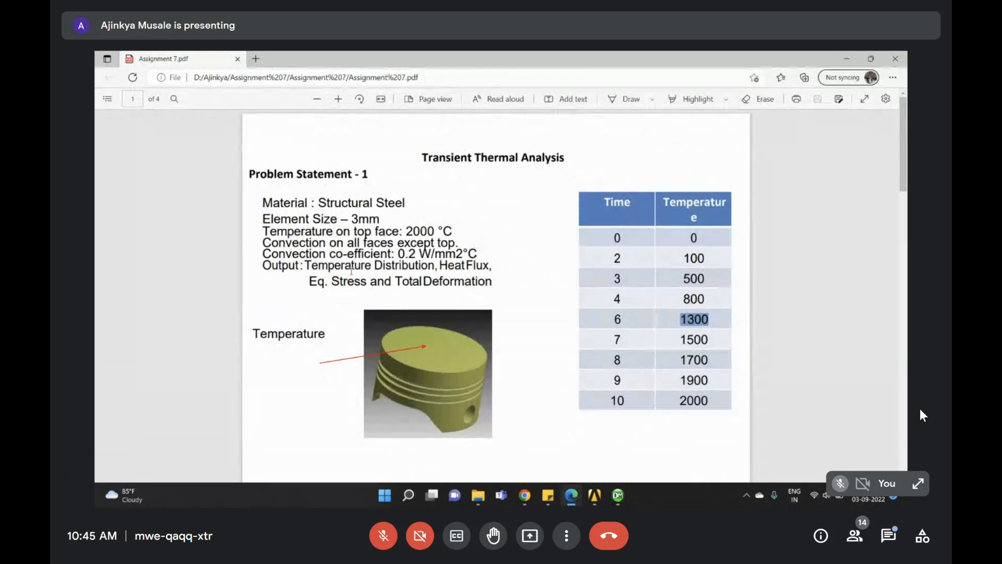
left_click_drag(310, 281, 404, 283)
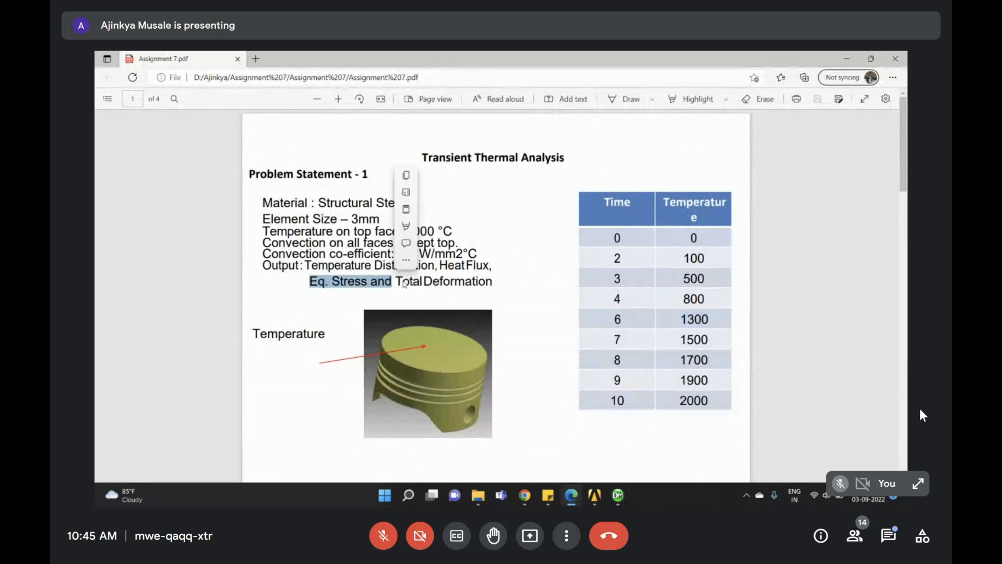
left_click(405, 283)
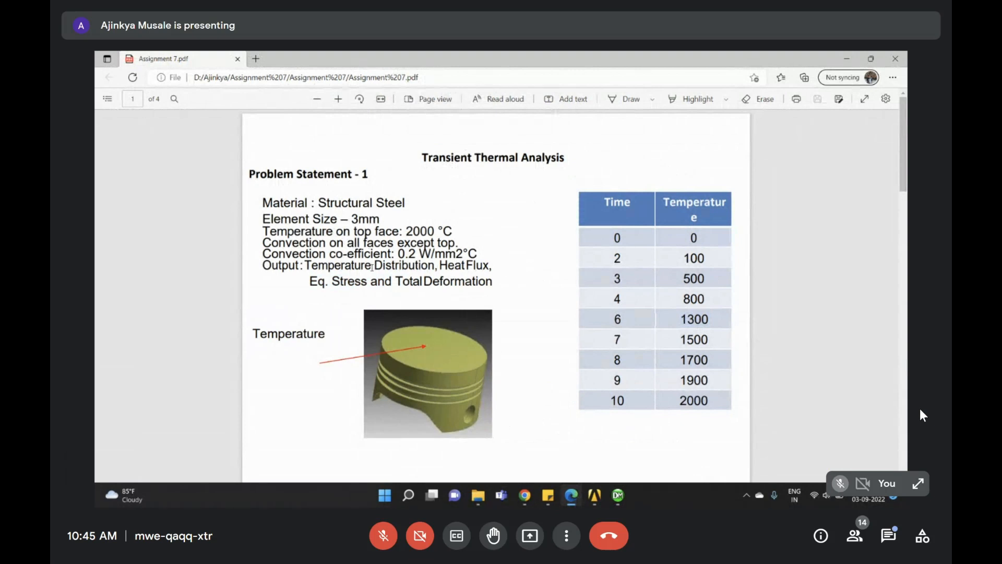
left_click_drag(310, 281, 385, 281)
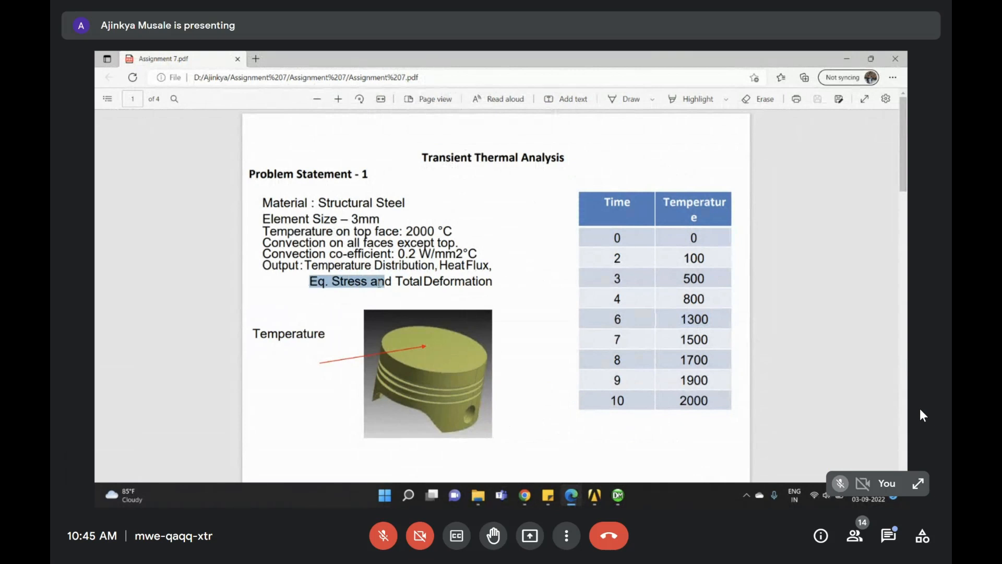
Look at the Transient Thermal system in the Workbench project schematic and return to ANSYS Mechanical
mouse_move(594, 494)
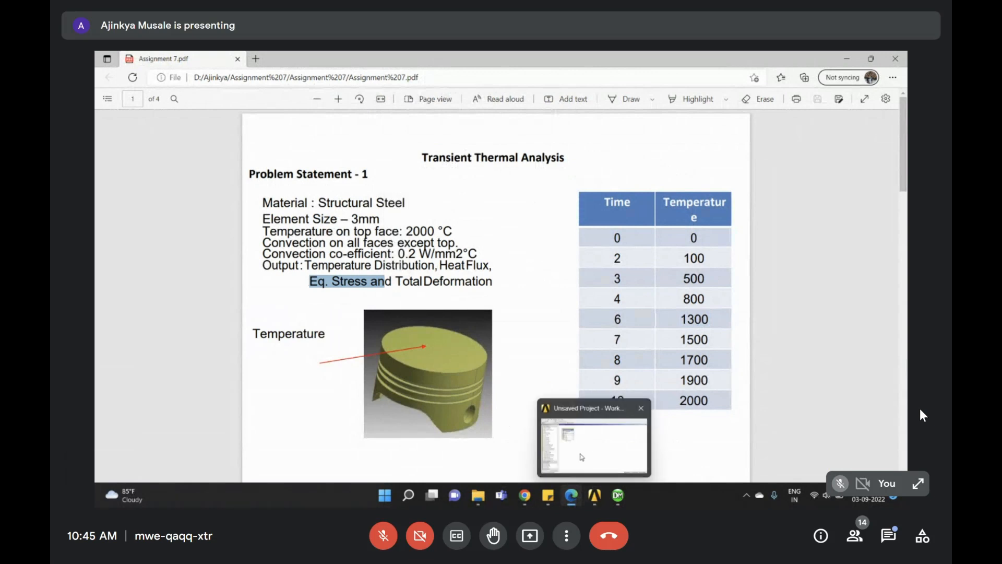
left_click(592, 438)
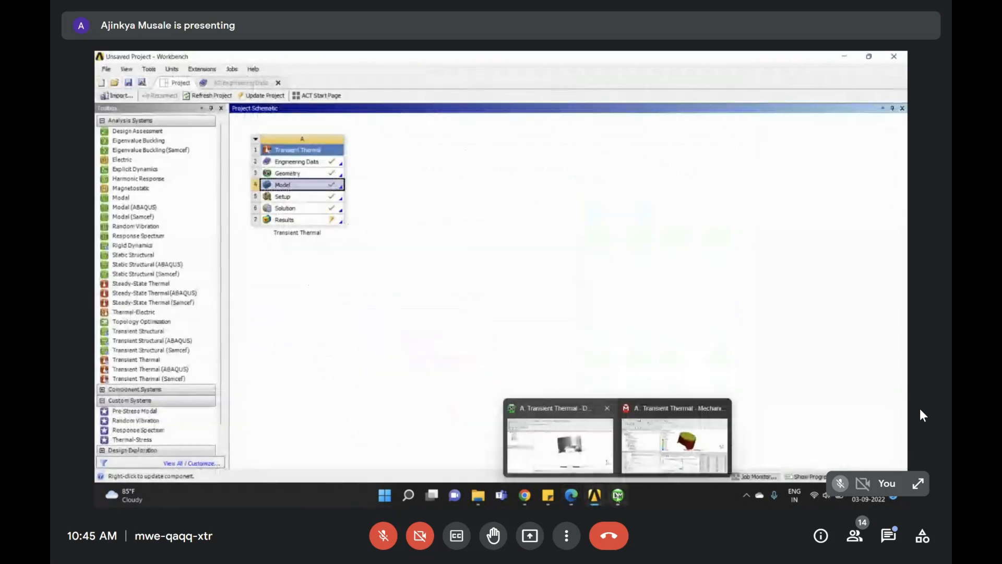
left_click(647, 447)
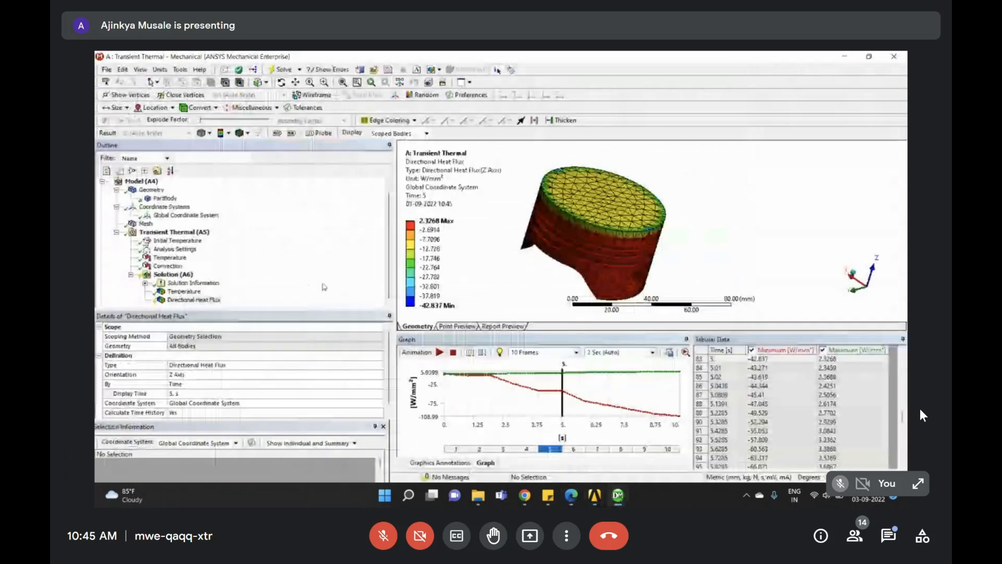
left_click(244, 252)
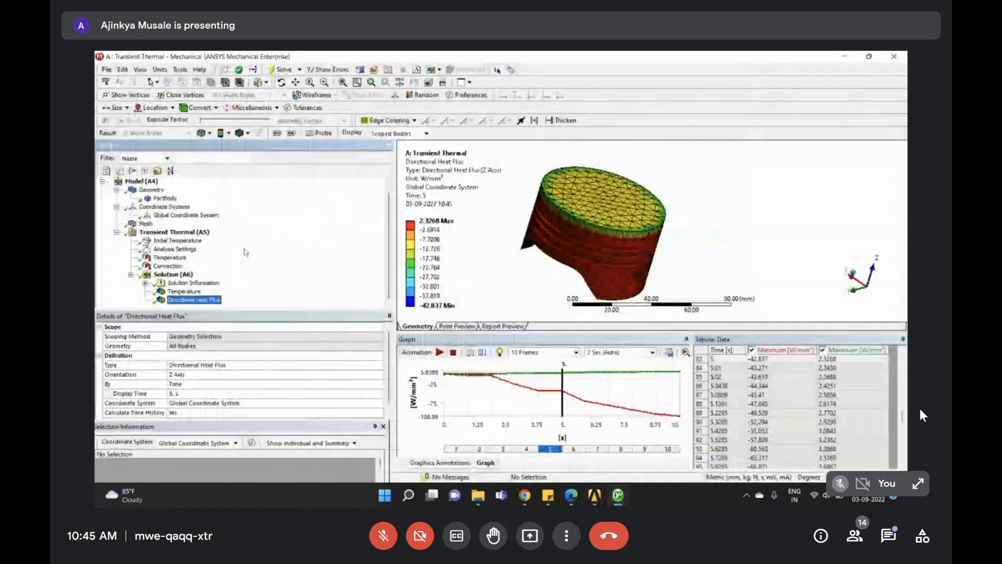
Switch to the Google Meet window in Chrome, check the call and its messages, and return to ANSYS Mechanical
left_click(525, 495)
left_click(638, 441)
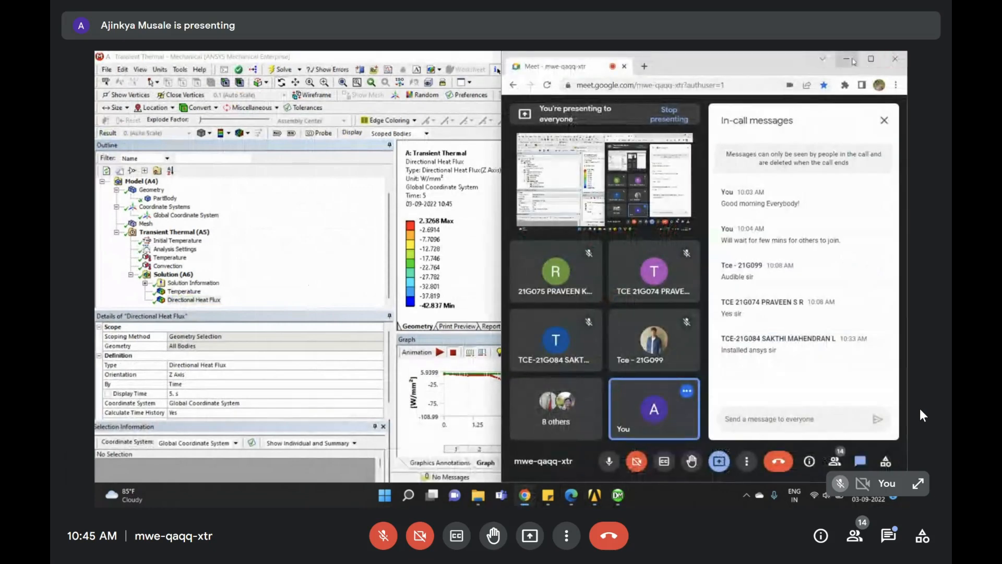
left_click(870, 58)
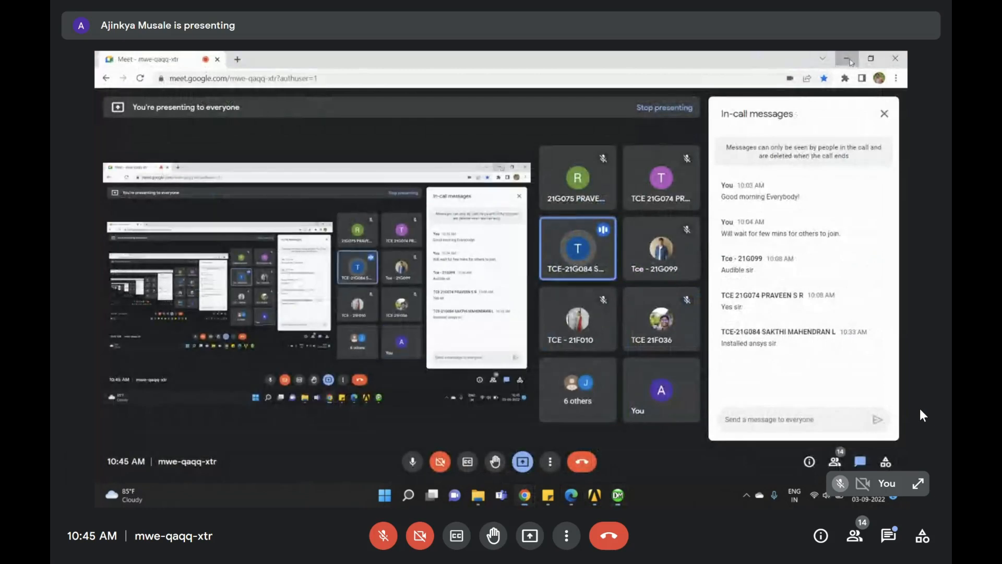
left_click(848, 59)
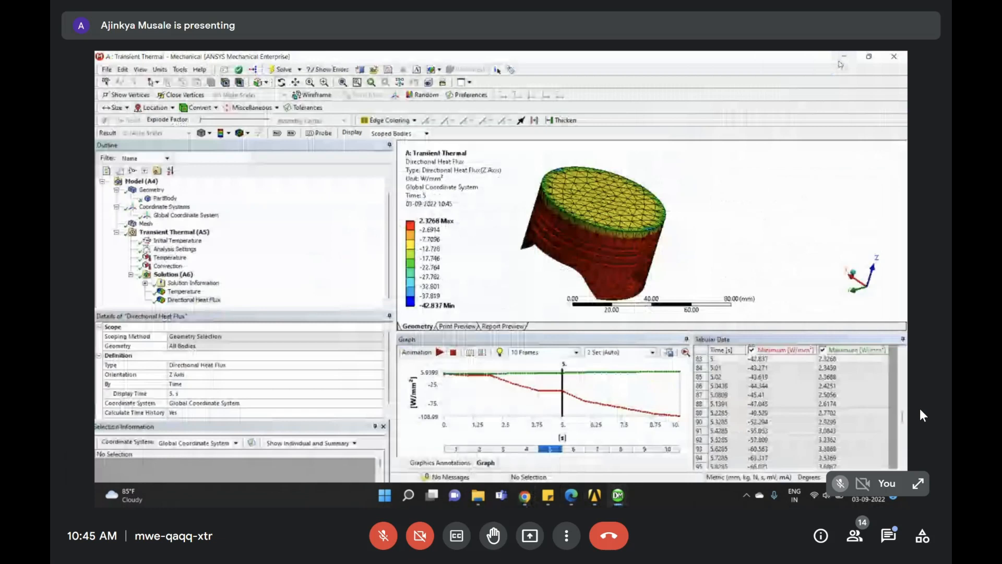
Review the thermal, contact tool and probe results that can be inserted under the transient thermal Solution (A6)
left_click(174, 274)
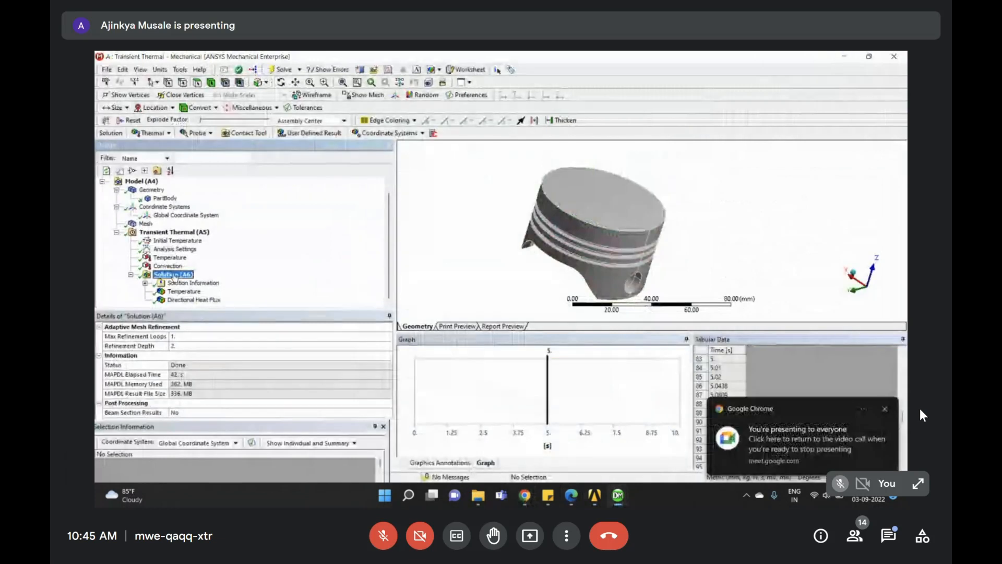
right_click(173, 275)
mouse_move(206, 280)
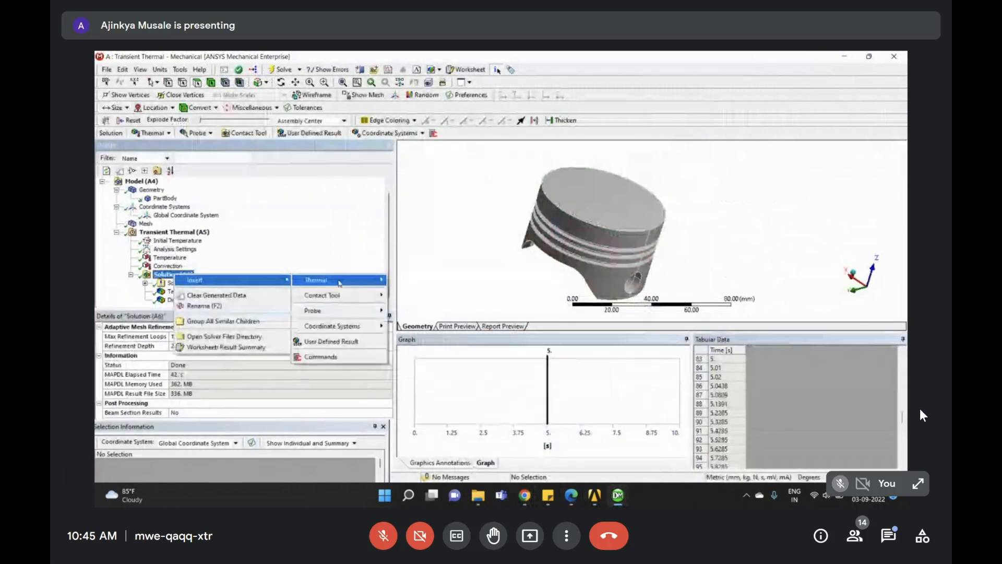
mouse_move(339, 297)
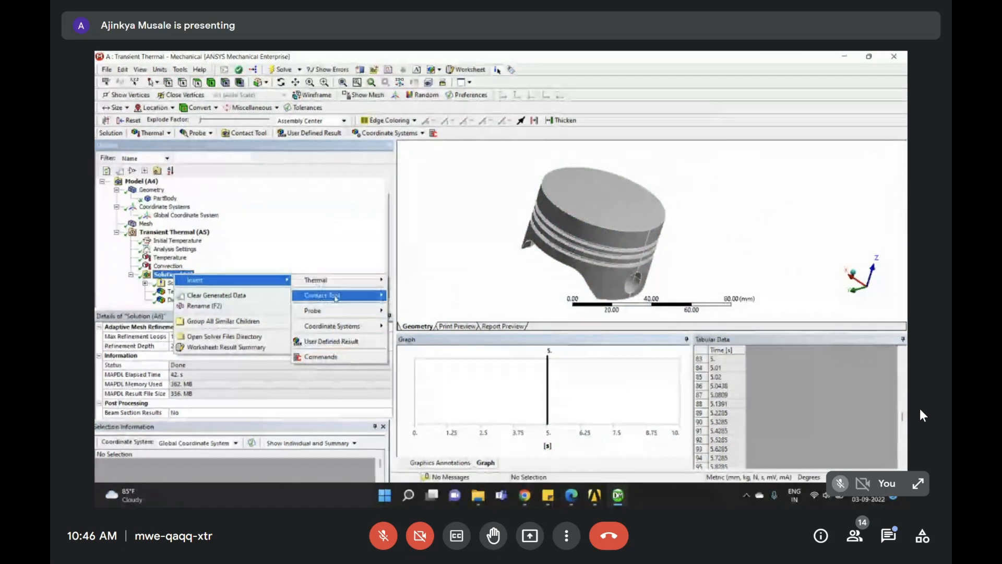
mouse_move(346, 317)
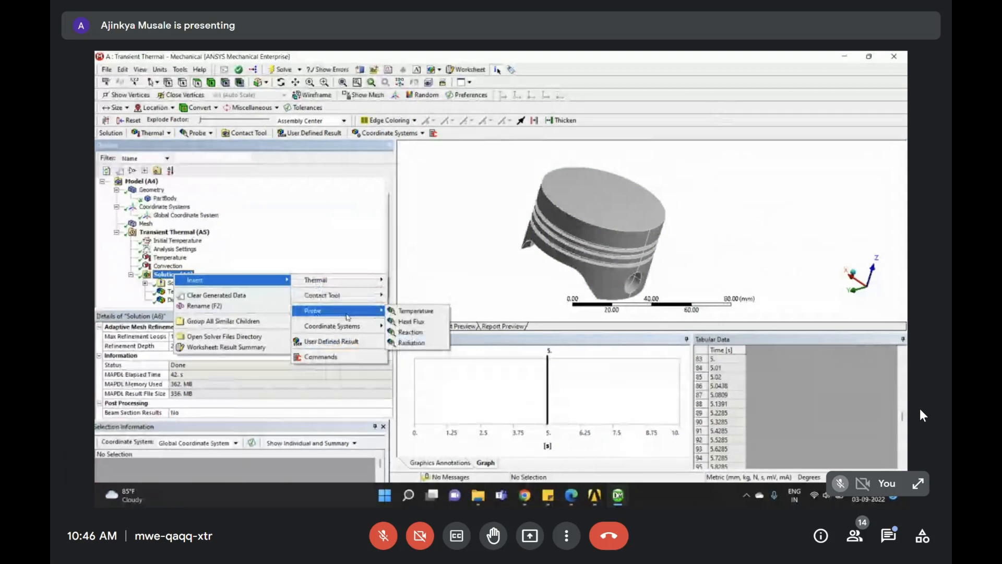
mouse_move(357, 333)
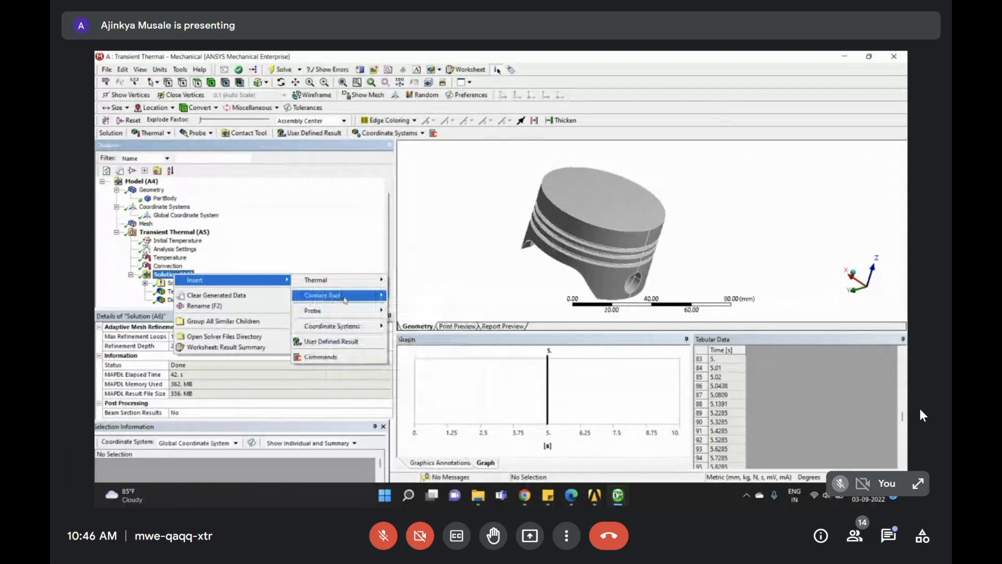
left_click(345, 244)
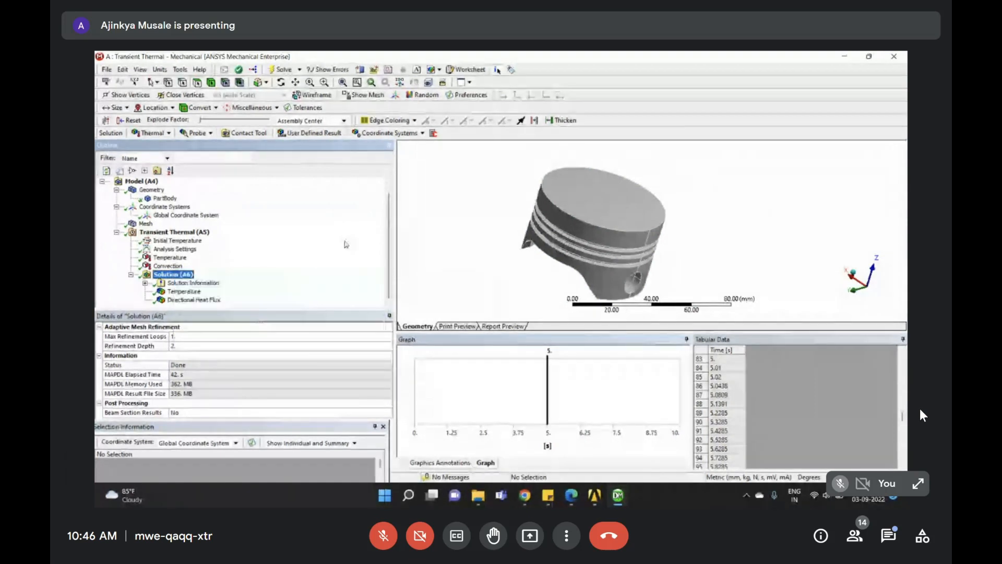
Switch to the Google Meet window in Chrome, check the call, and return to ANSYS Mechanical
left_click(526, 496)
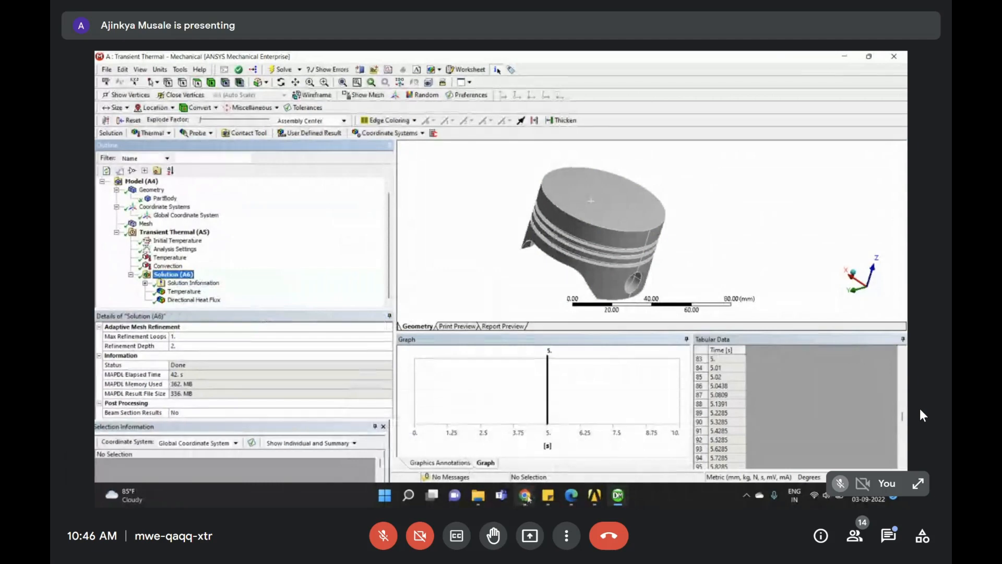
left_click(658, 436)
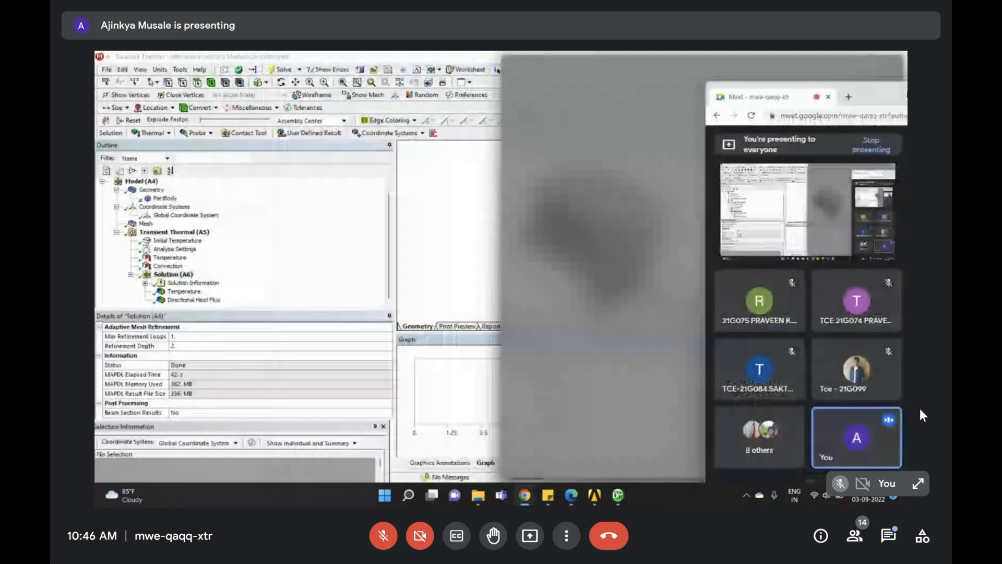
key("alt+Tab")
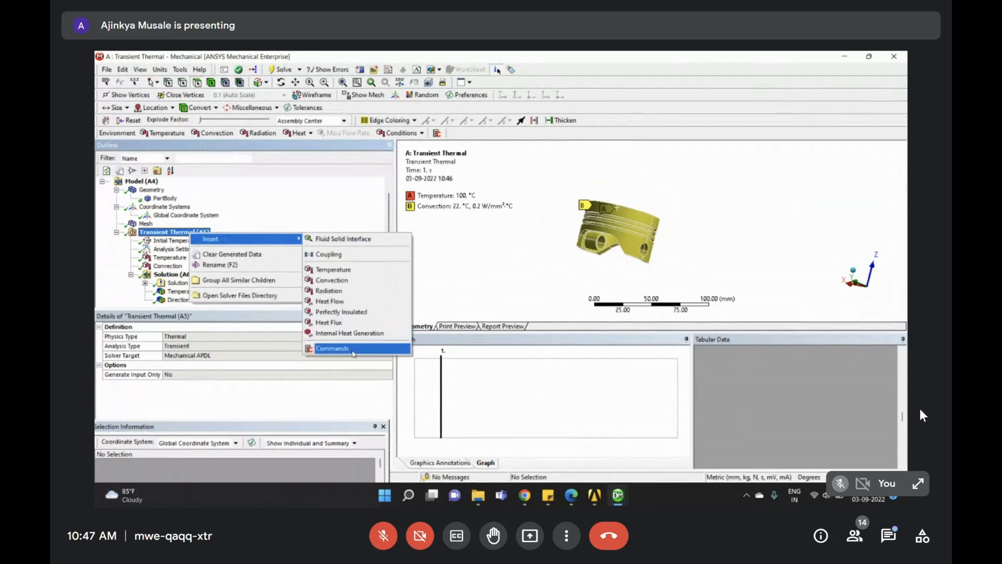
Close the insert options for Transient Thermal and collapse the Geometry and Coordinate Systems branches in the model tree
left_click(342, 207)
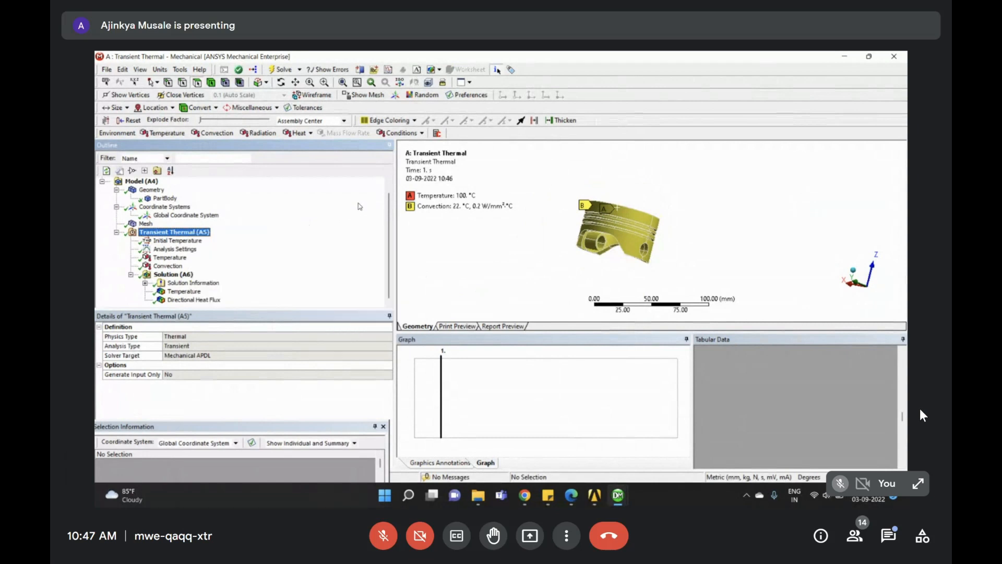
left_click(117, 190)
left_click(116, 206)
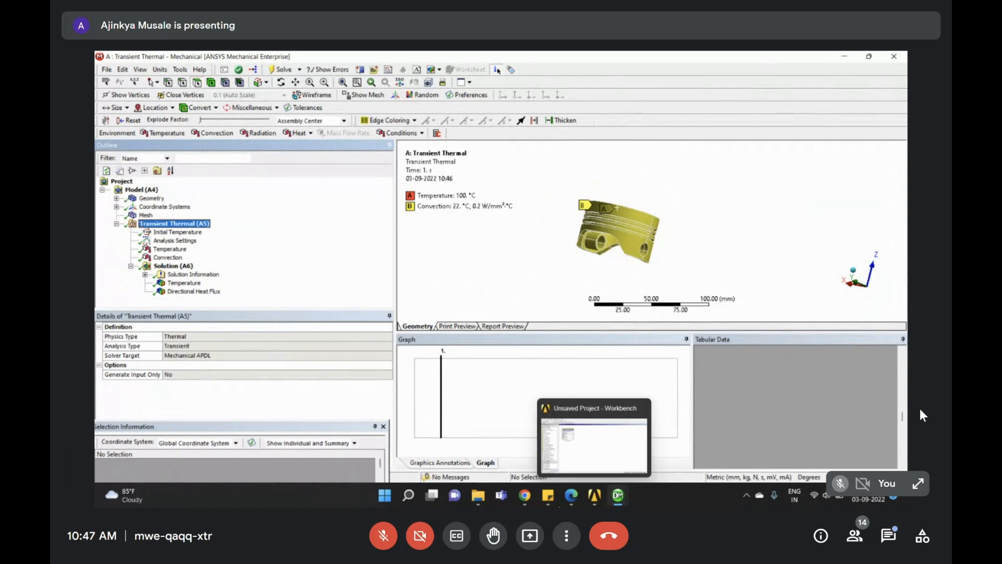
Switch to the Google Meet window in Chrome and read the latest in-call message about the custom system
left_click(533, 492)
left_click(638, 441)
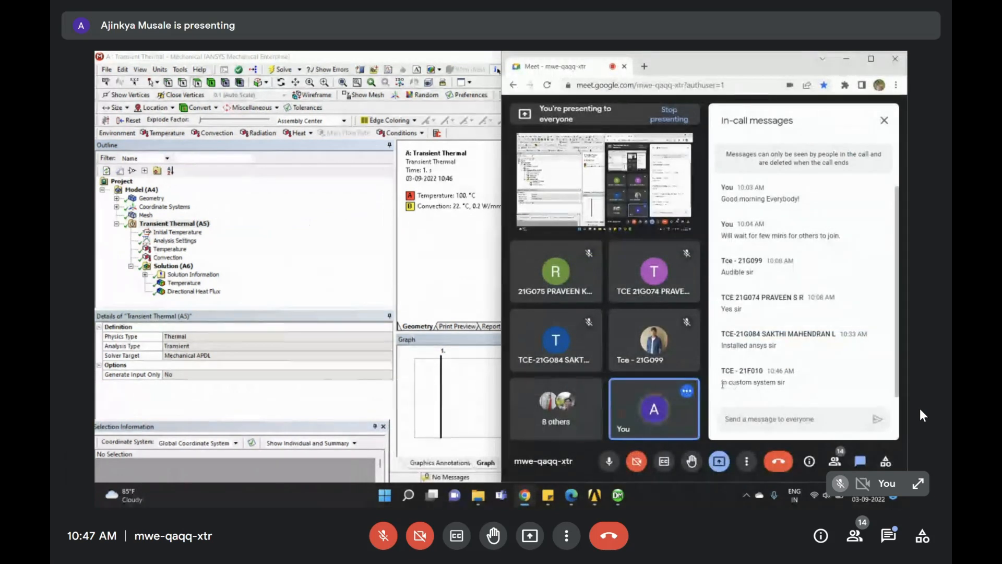
left_click_drag(722, 382, 819, 384)
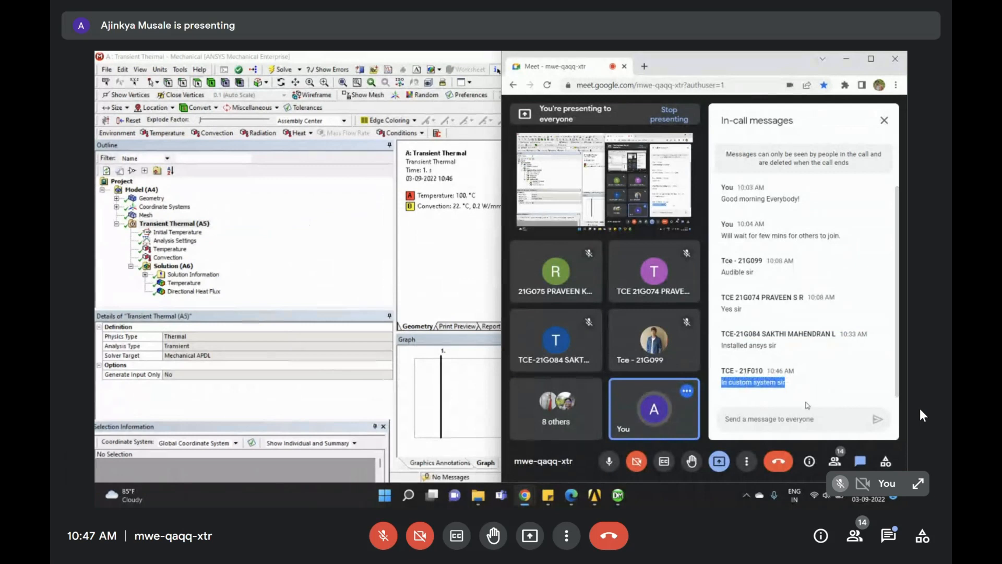
left_click(723, 383)
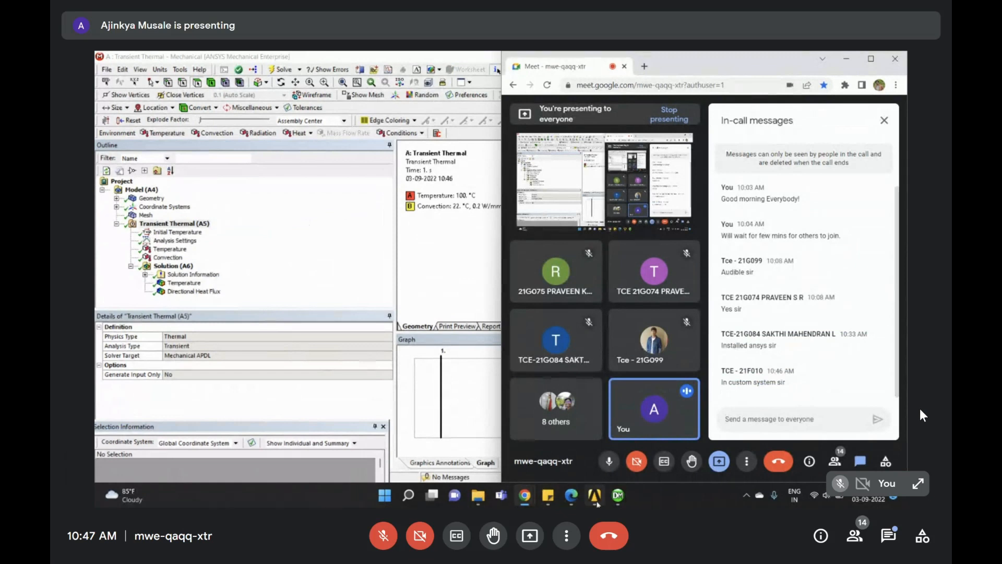
Switch to Workbench and add the Thermal-Stress custom system to the project schematic
mouse_move(597, 498)
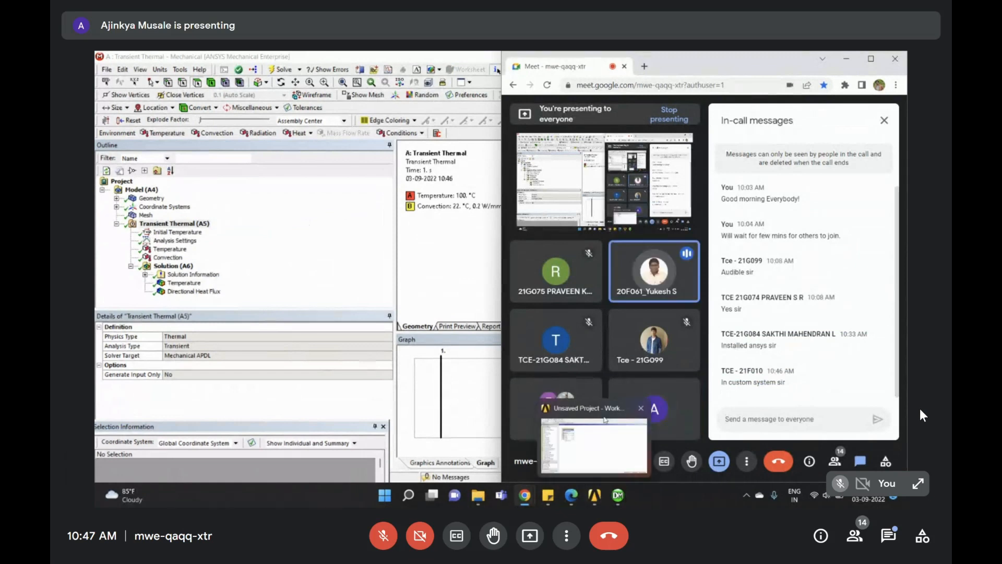
left_click(594, 496)
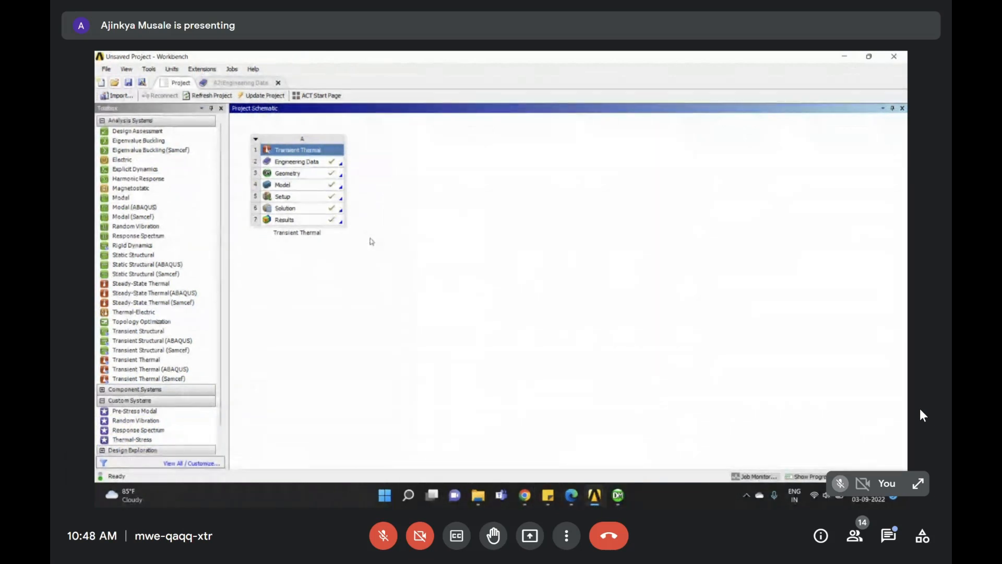
double_click(129, 440)
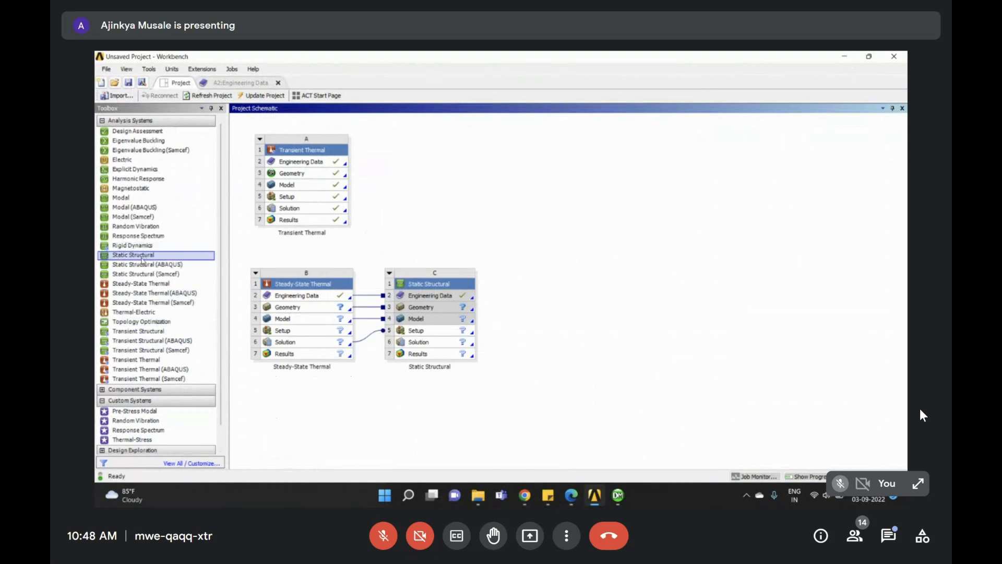
Add a Static Structural system linked to the Transient Thermal system's Solution and open the new system's Solution in Mechanical
left_click_drag(142, 261, 327, 213)
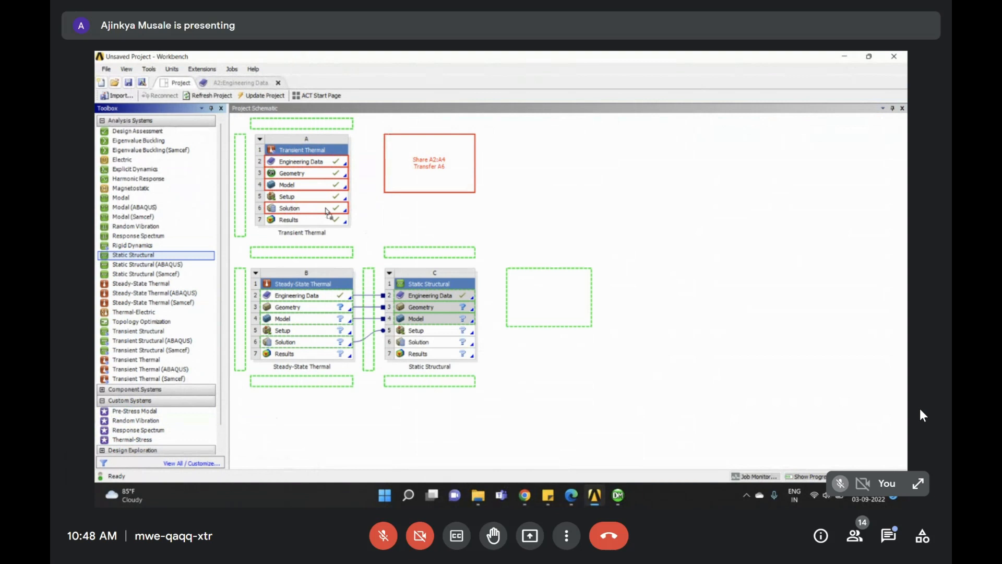
left_click_drag(327, 211, 327, 211)
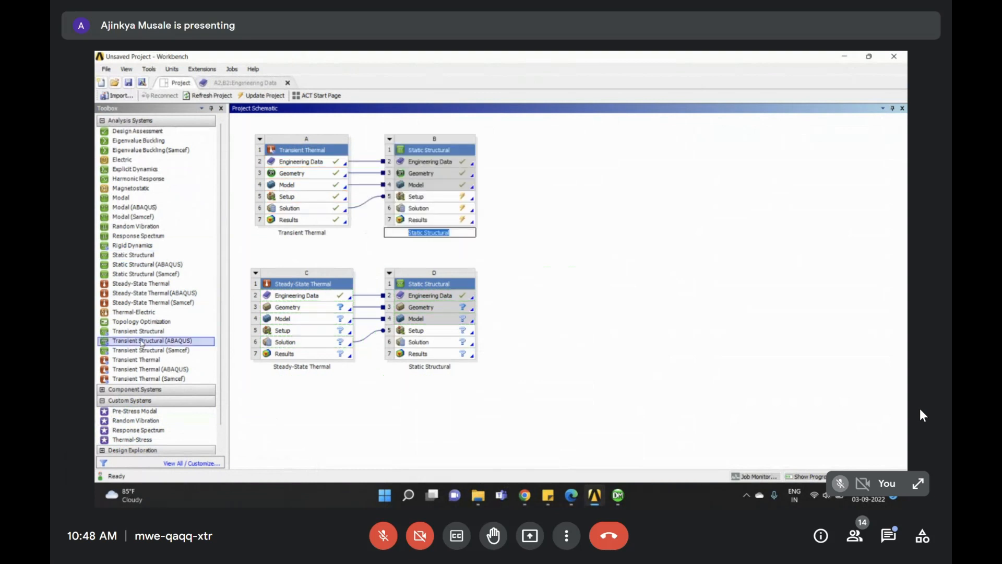
left_click(427, 206)
double_click(427, 207)
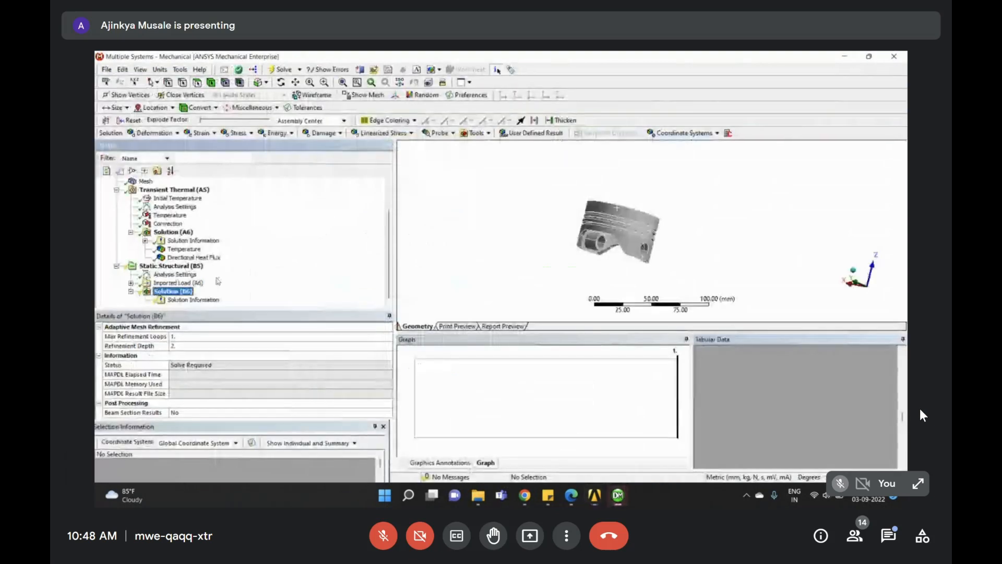
Inspect the Static Structural analysis settings and the Imported Body Temperature load transferred from the transient thermal analysis
left_click(131, 291)
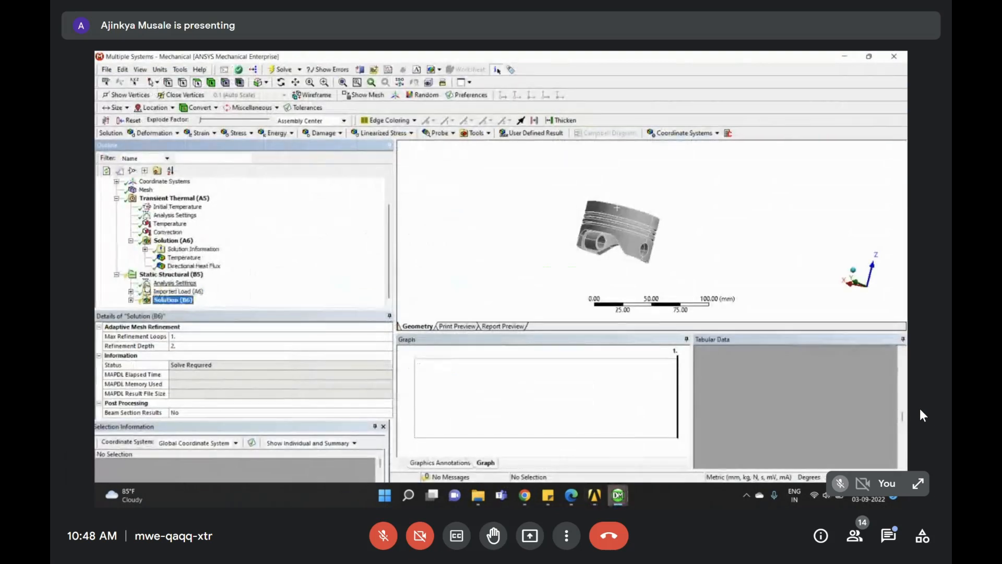
left_click(131, 292)
left_click(174, 283)
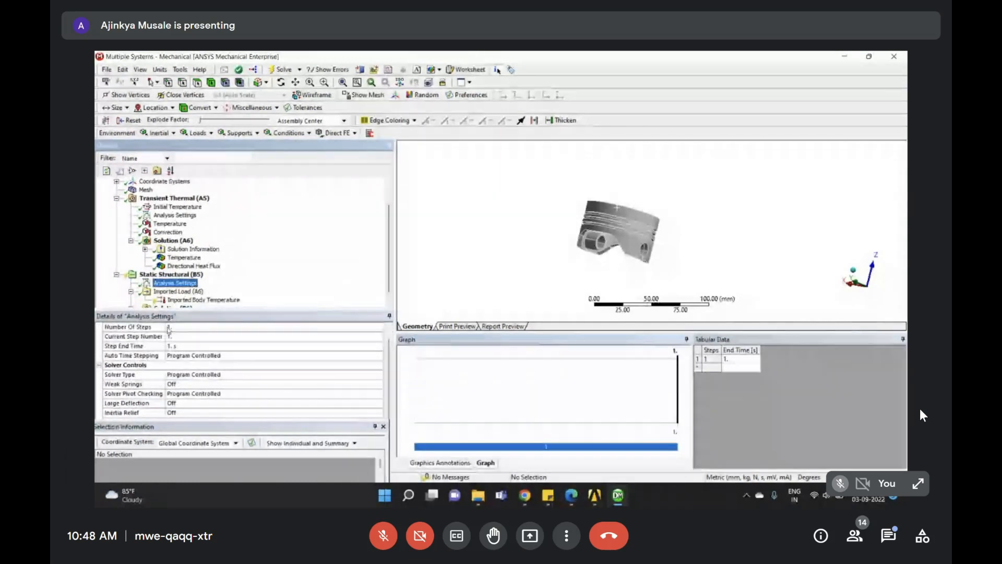
scroll(261, 280, "down", 1)
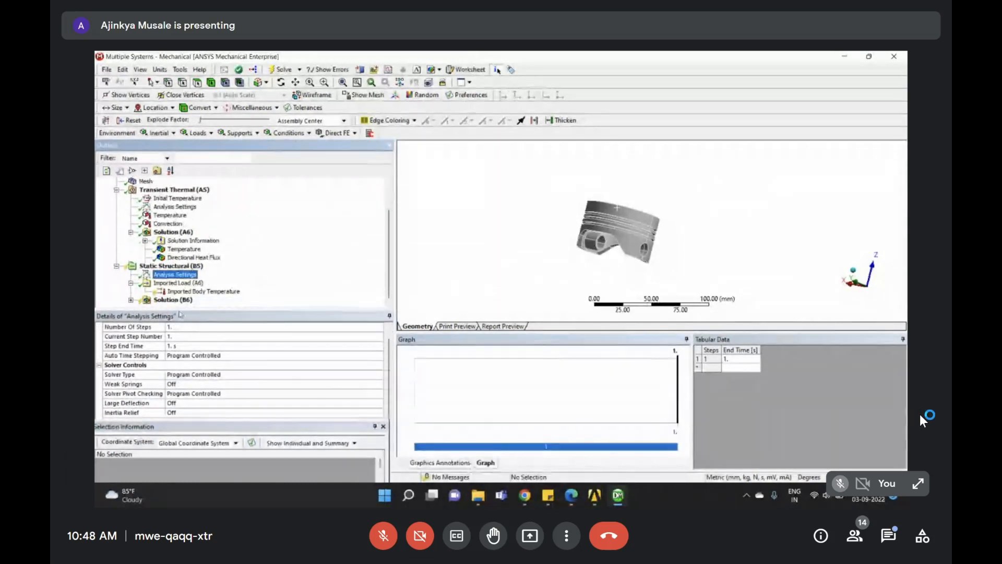
left_click(175, 291)
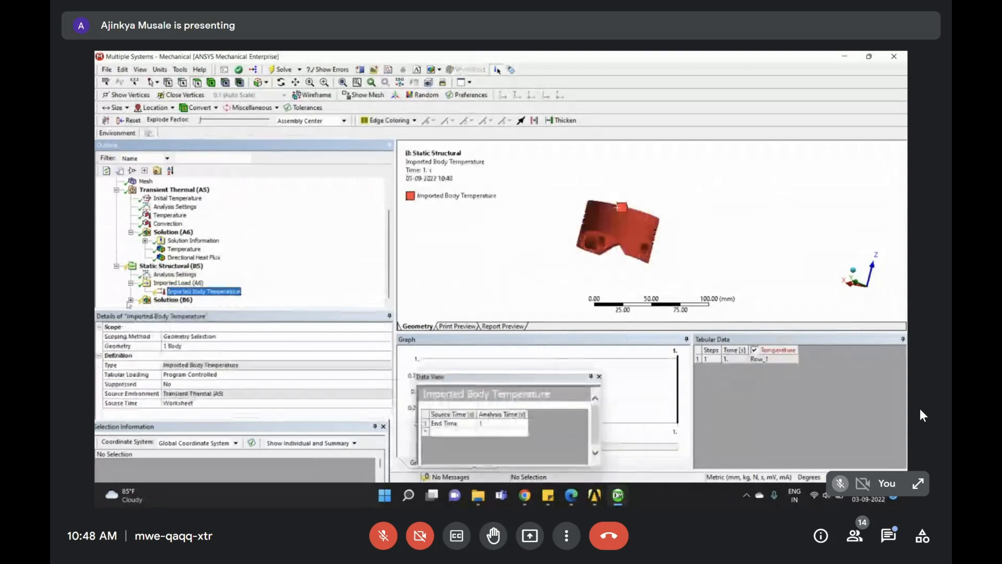
Compare the loads and supports that can be inserted under Static Structural (B5) with those available under Transient Thermal (A5)
right_click(170, 258)
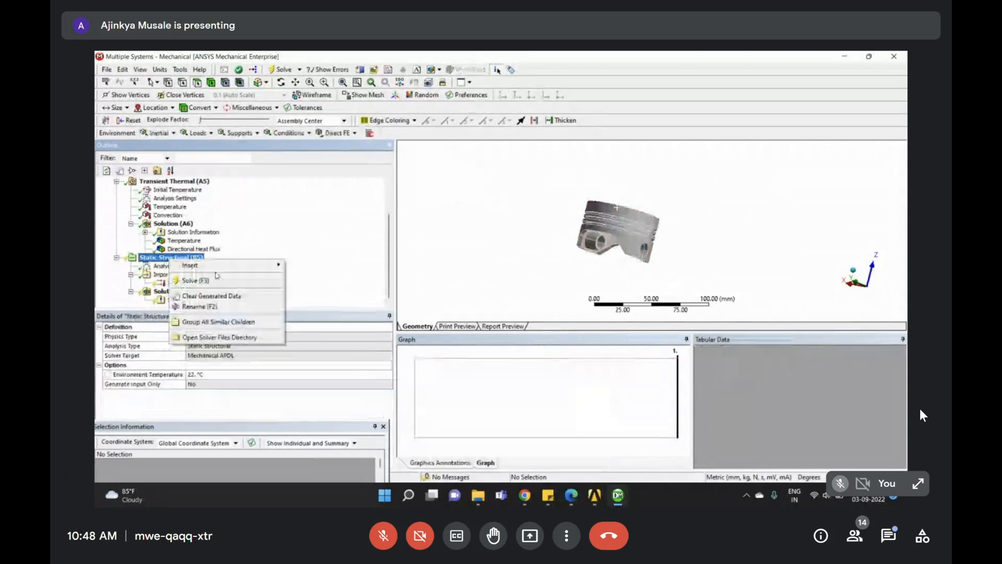
mouse_move(219, 265)
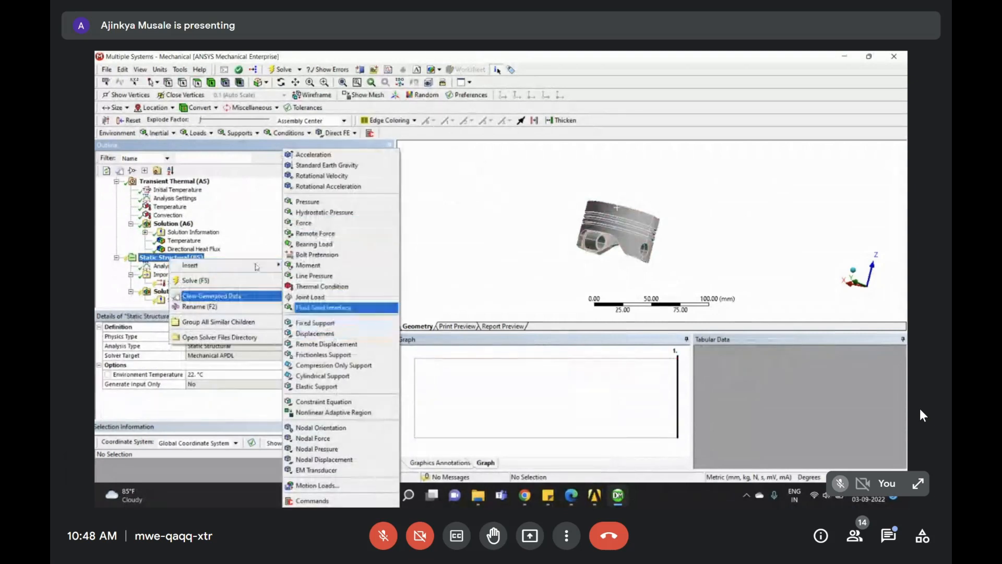
left_click(239, 233)
scroll(188, 287, "up", 2)
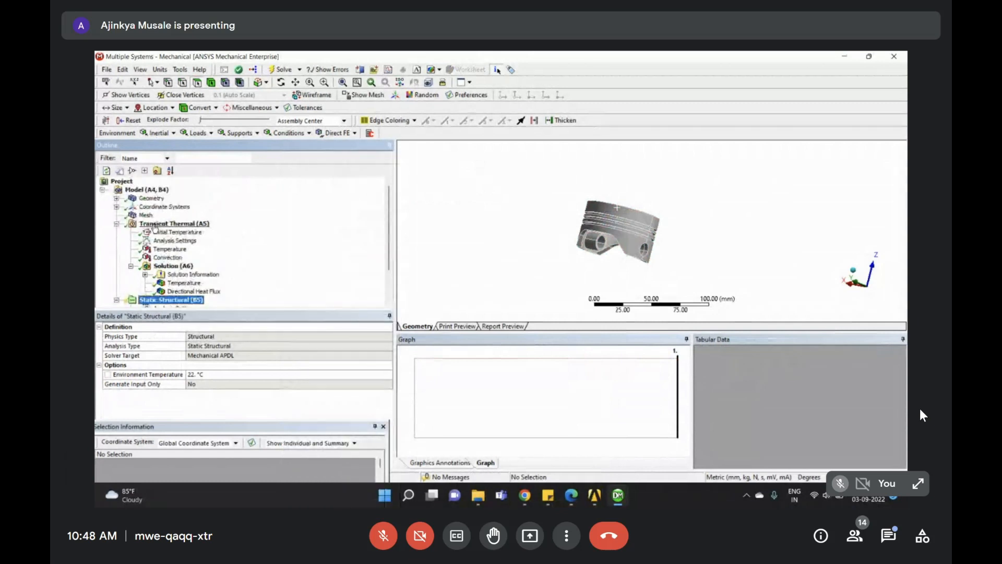
left_click(192, 224)
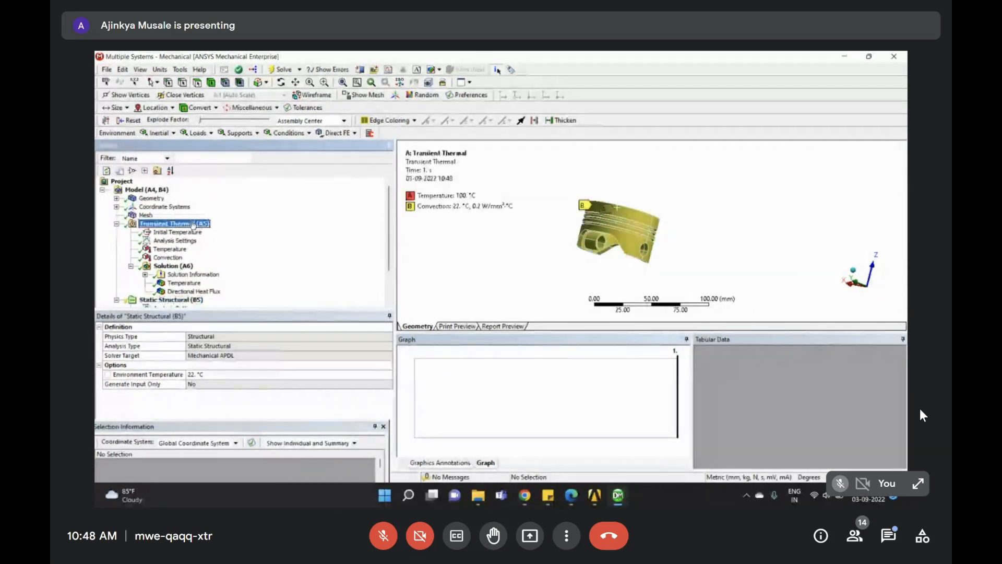
right_click(170, 225)
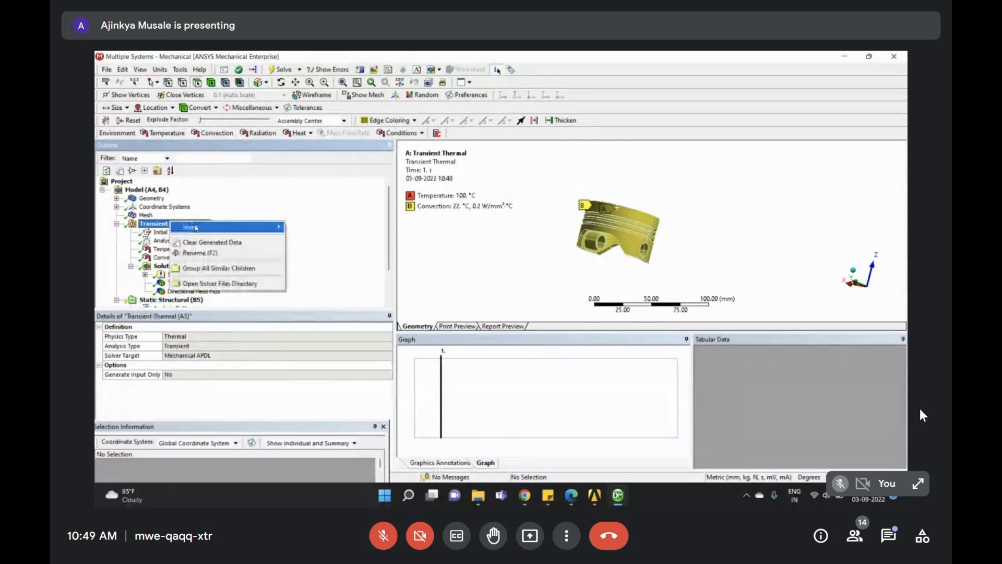
mouse_move(212, 227)
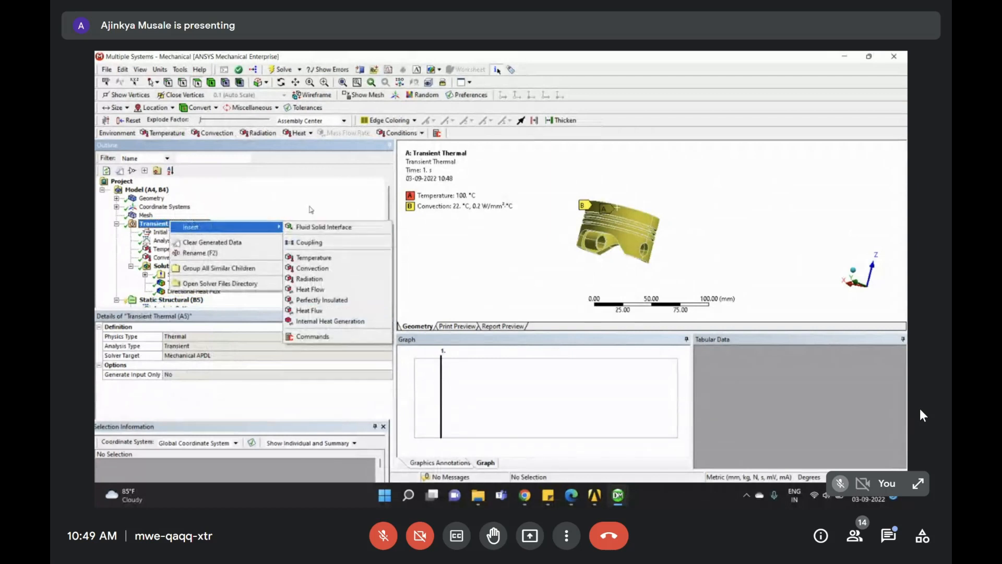
left_click(289, 207)
scroll(198, 243, "down", 2)
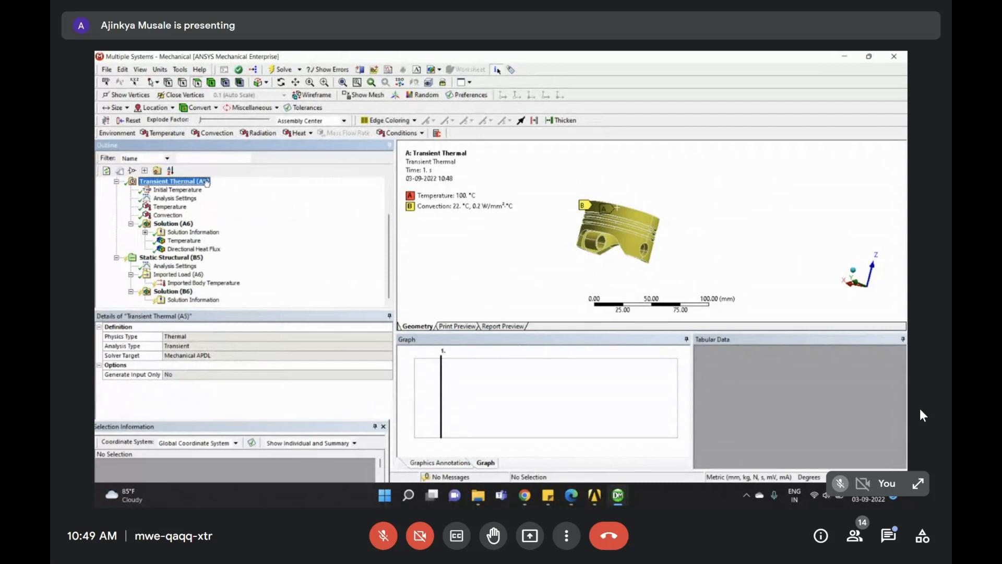
Add a fixed support under Static Structural (B5) on the four inner faces of the piston's two pin holes
left_click(173, 258)
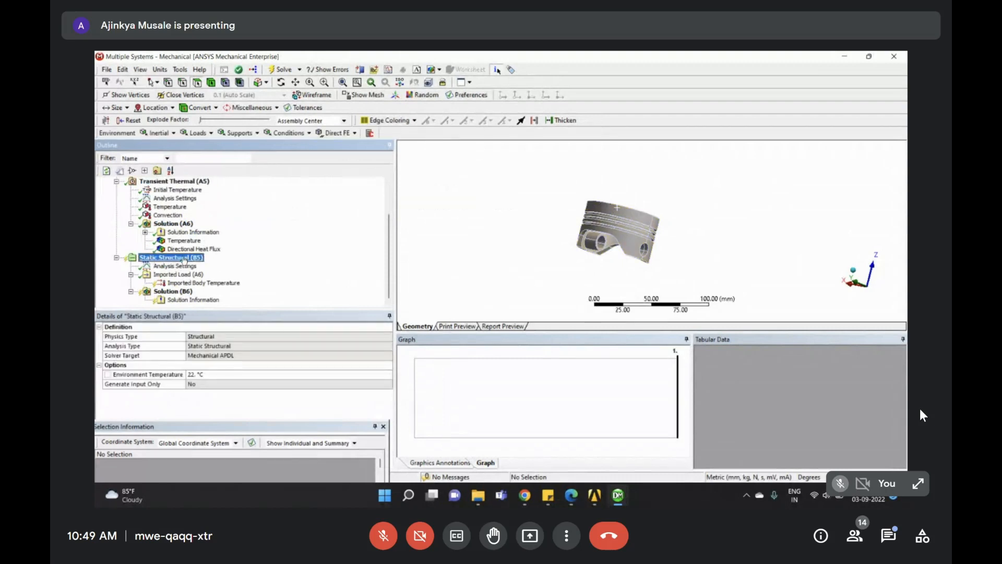
right_click(184, 259)
mouse_move(231, 270)
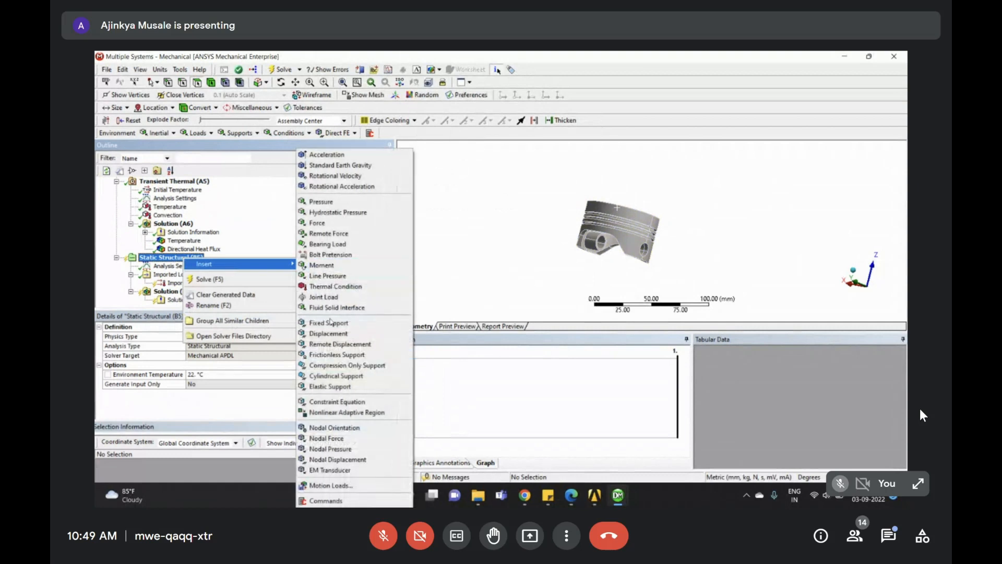
left_click(330, 327)
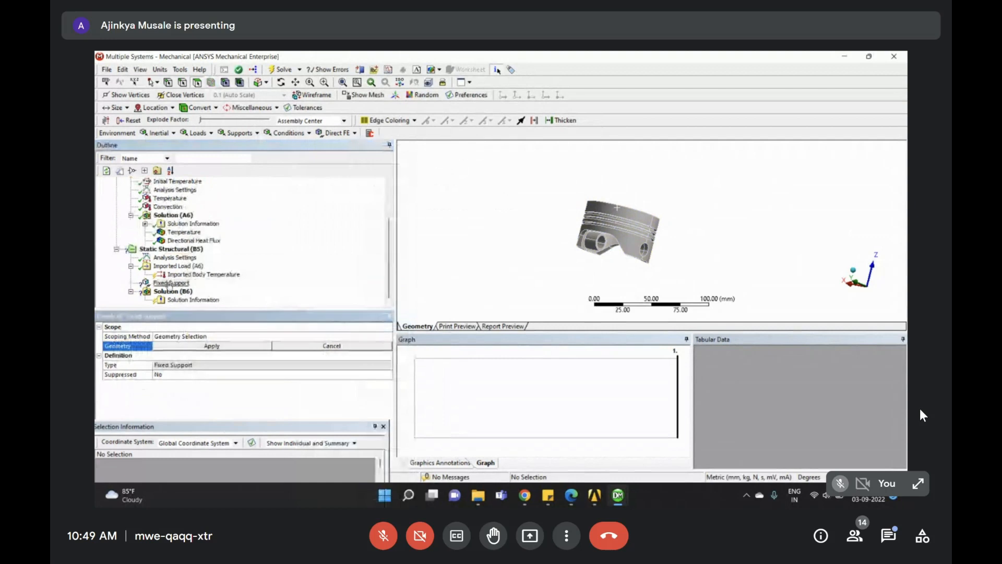
middle_click_drag(591, 241, 557, 226)
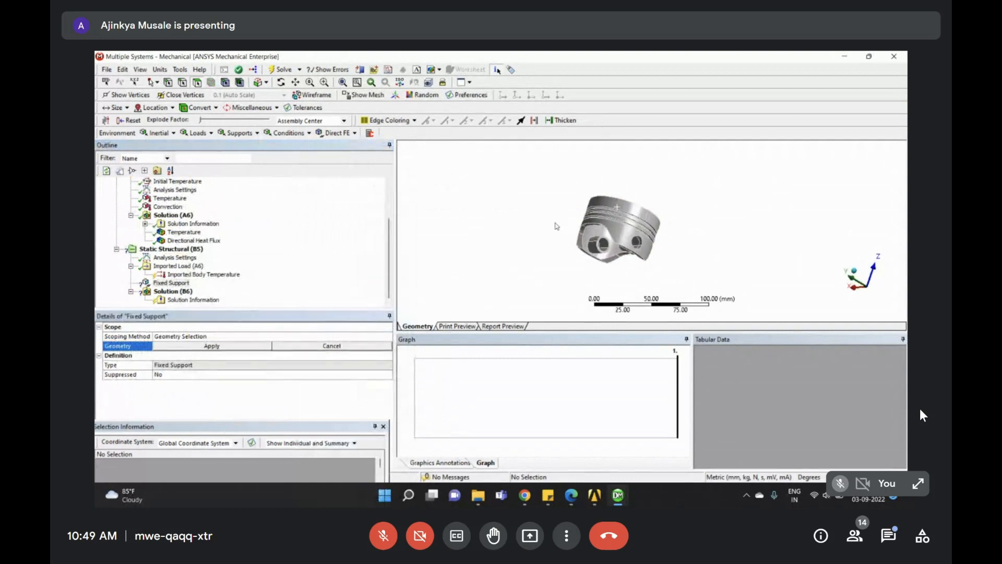
scroll(632, 269, "up", 5)
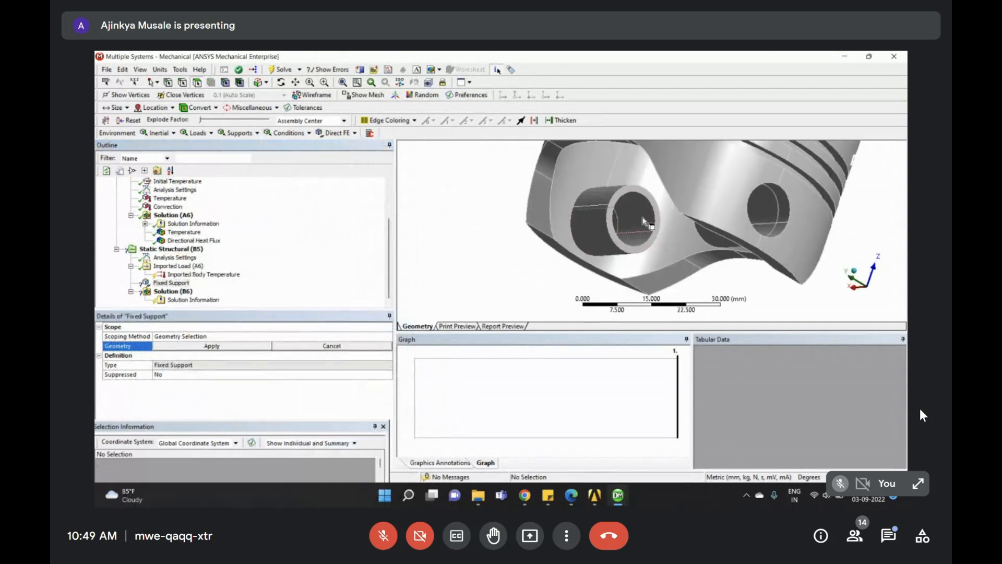
left_click(641, 239)
left_click(639, 241, "ctrl")
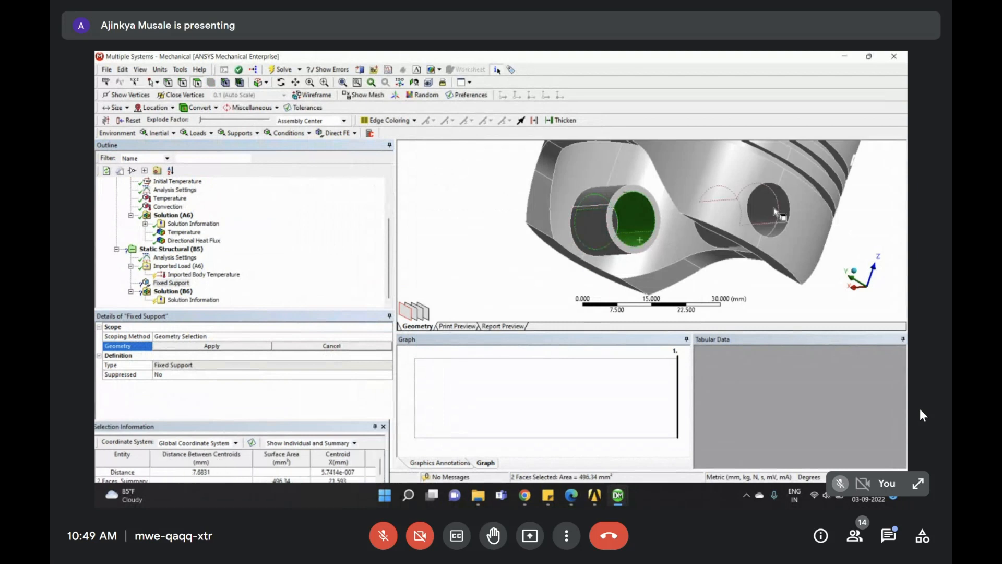
left_click(765, 224, "ctrl")
left_click(765, 227, "ctrl")
middle_click_drag(648, 237, 726, 251)
left_click(252, 346)
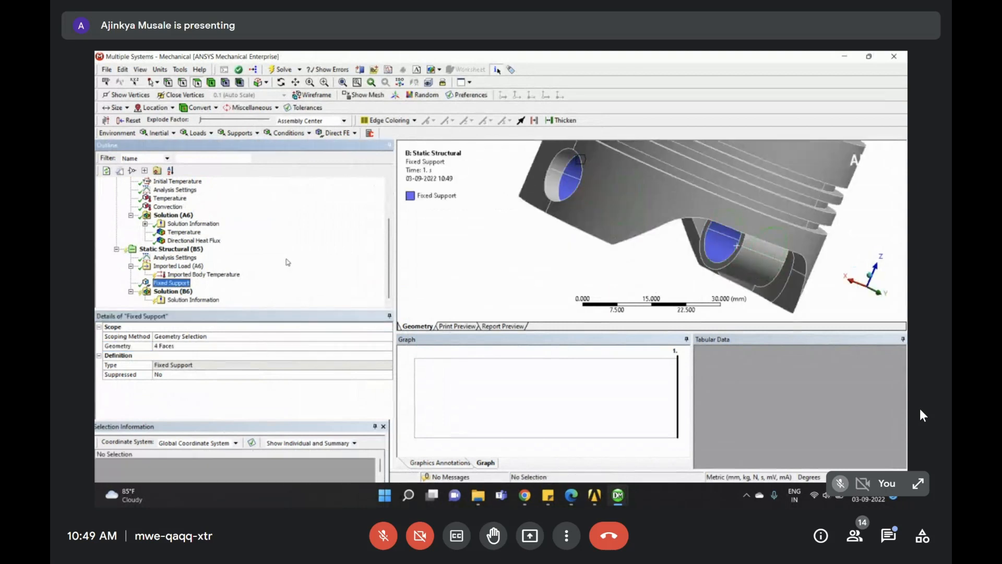
Solve the static structural analysis and add an Equivalent (von-Mises) Stress result to Solution (B6)
right_click(172, 291)
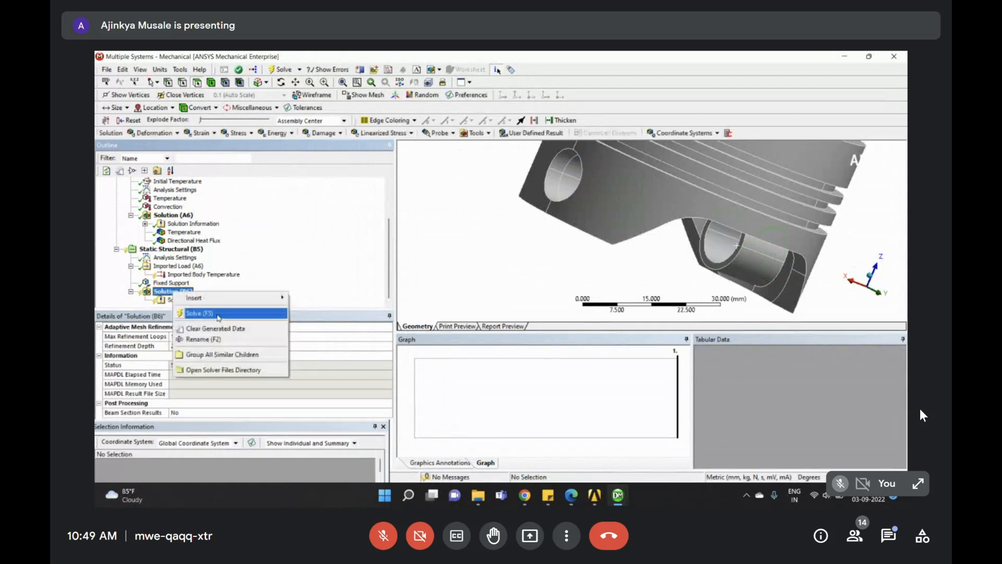
left_click(218, 314)
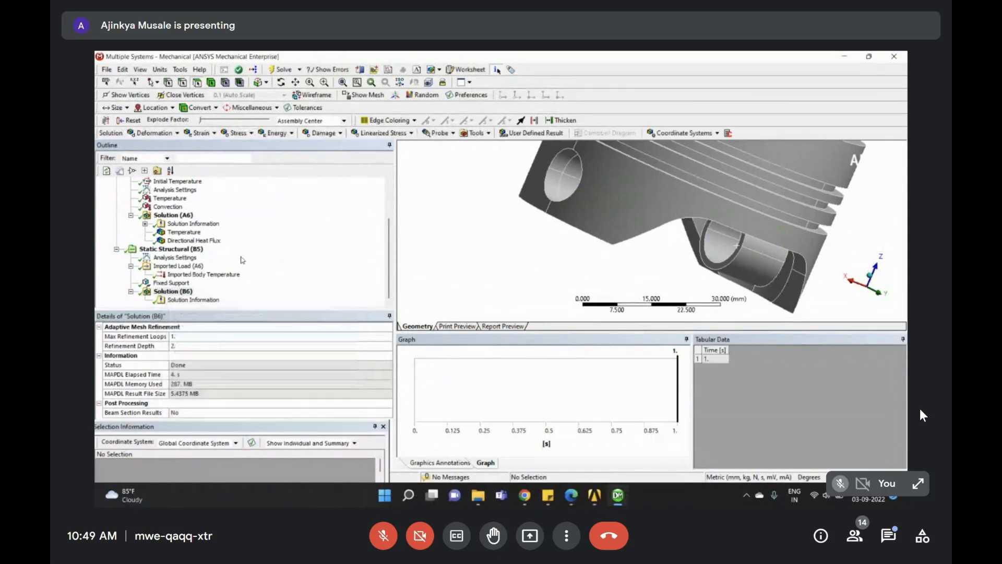
right_click(177, 296)
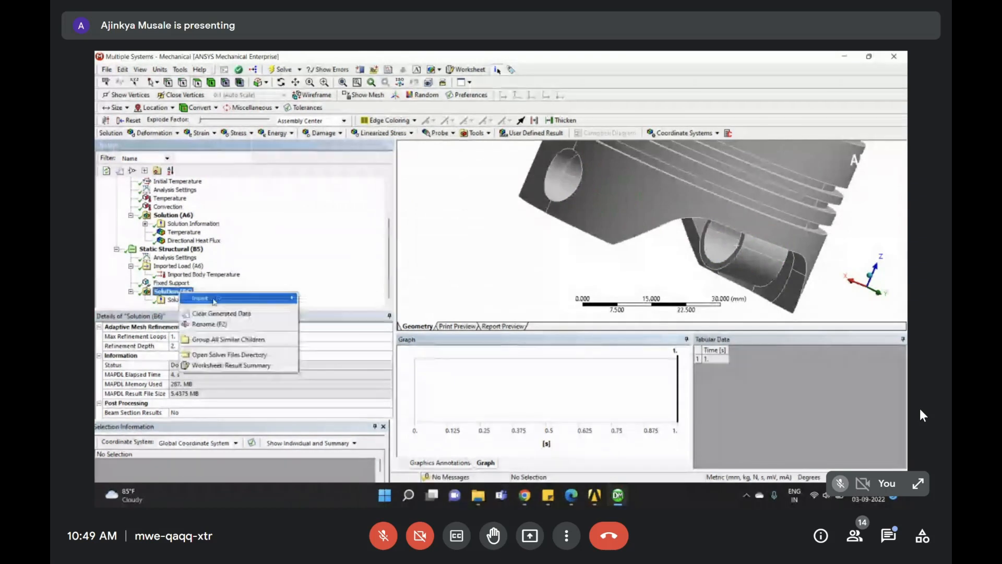
mouse_move(214, 301)
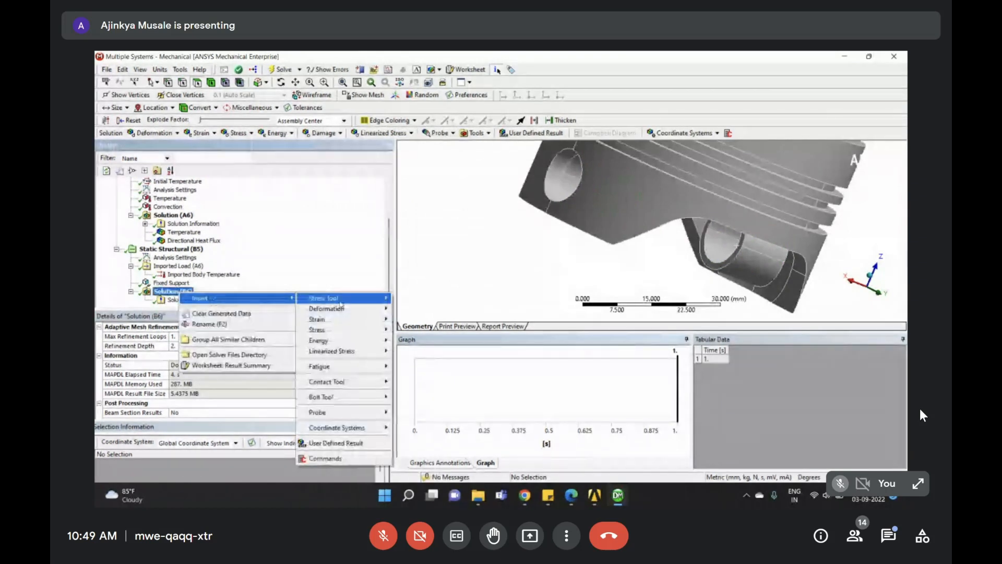
mouse_move(355, 333)
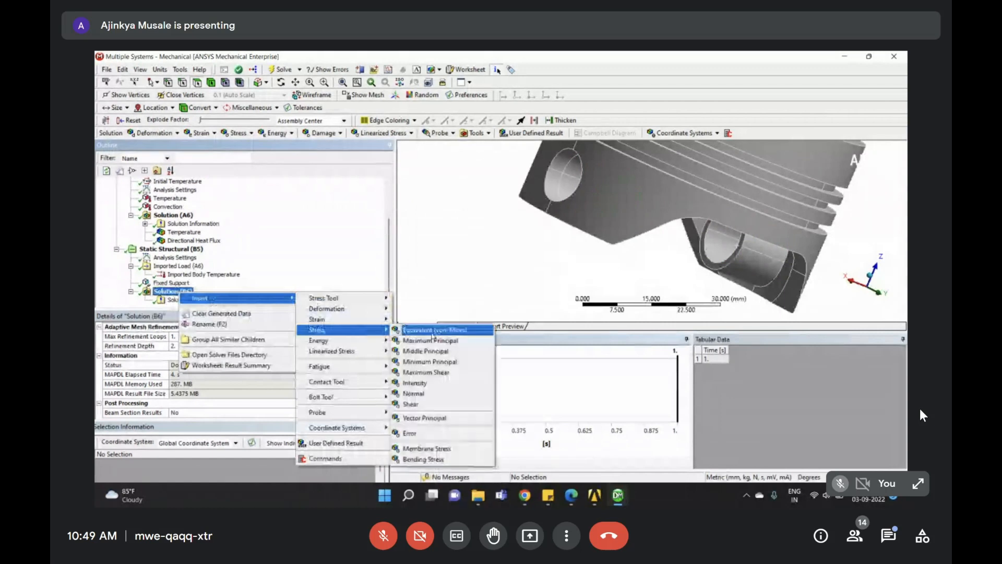
left_click(433, 330)
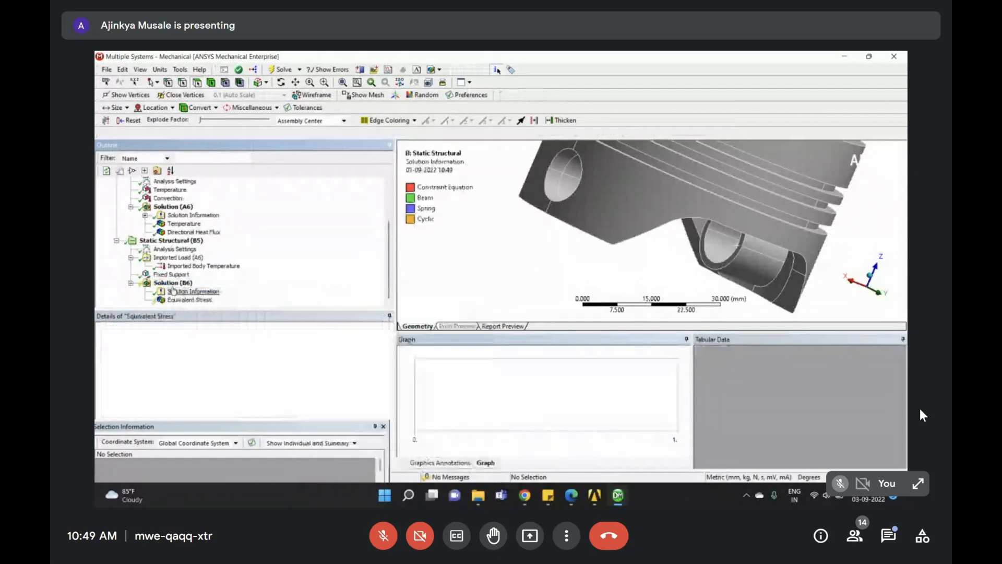
Add a Directional Deformation result to Solution (B6) with its orientation set to the Z Axis
right_click(169, 282)
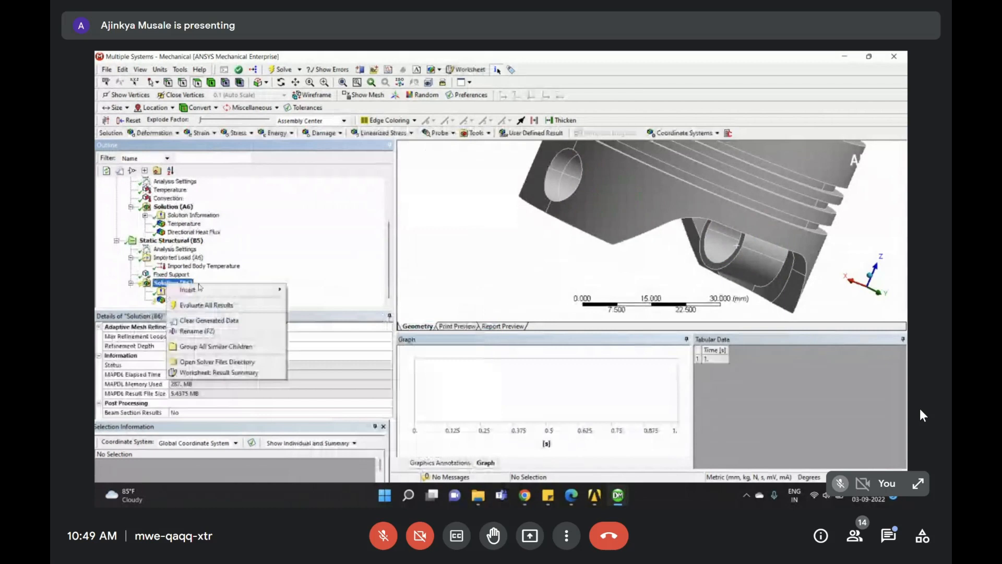
mouse_move(324, 300)
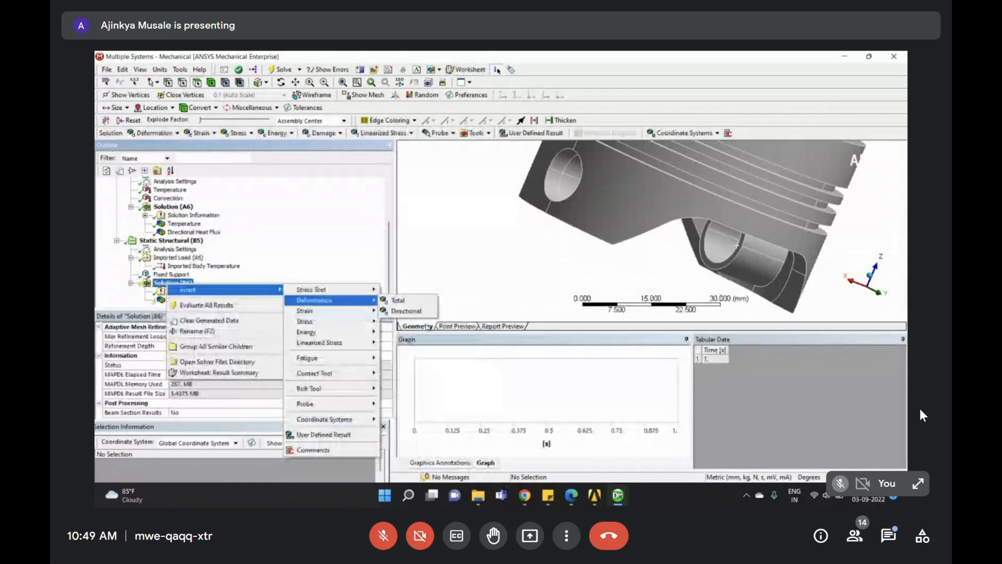
left_click(406, 311)
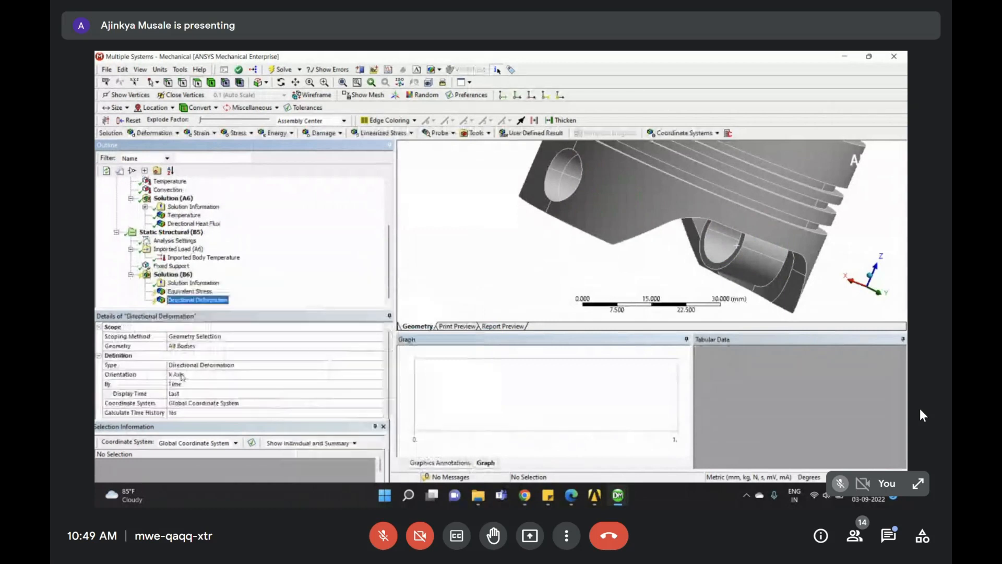
left_click(181, 376)
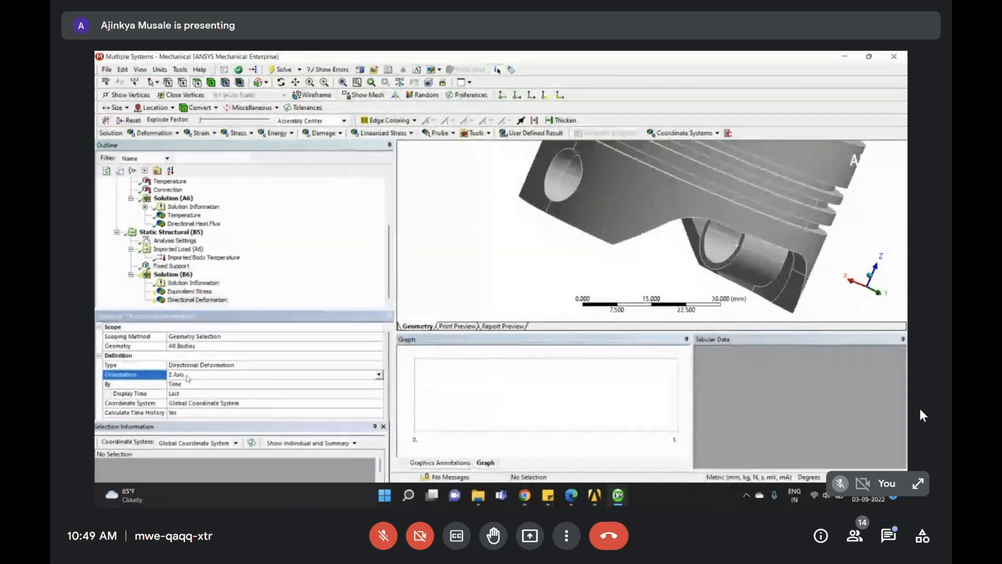
left_click(382, 377)
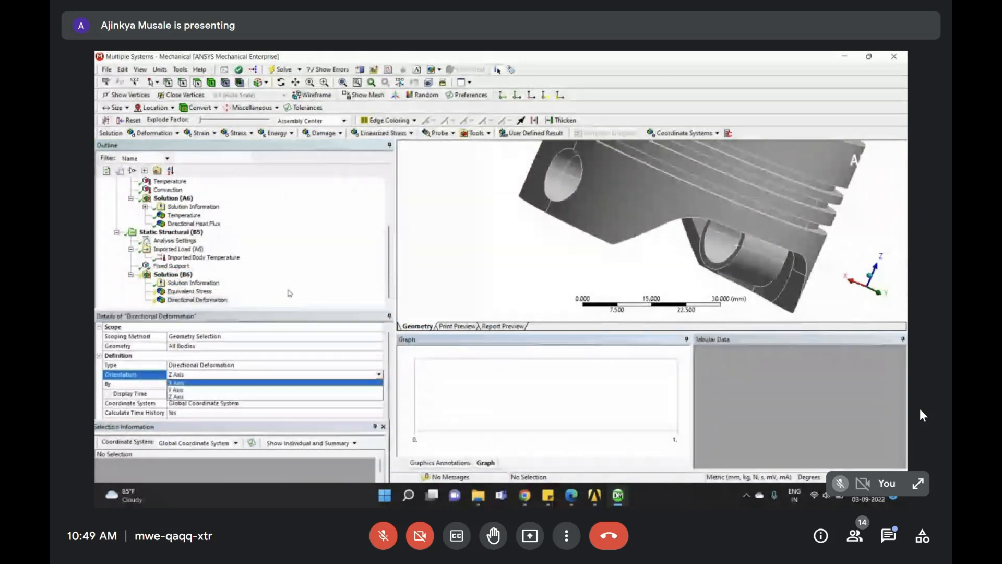
Evaluate the results and review the equivalent stress and Z-axis directional deformation contours over the whole piston
left_click(189, 291)
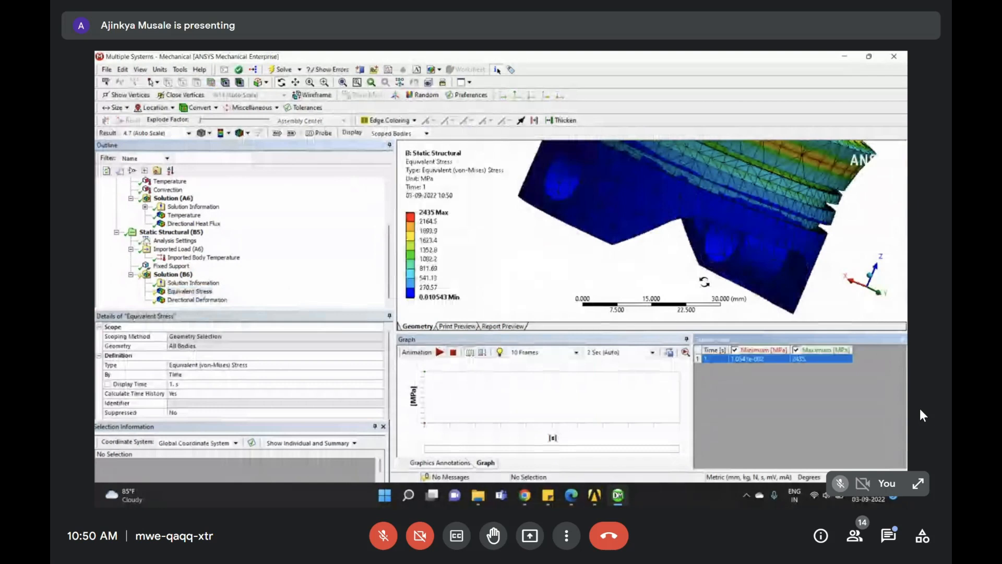
scroll(704, 282, "down", 5)
left_click_drag(704, 282, 606, 208)
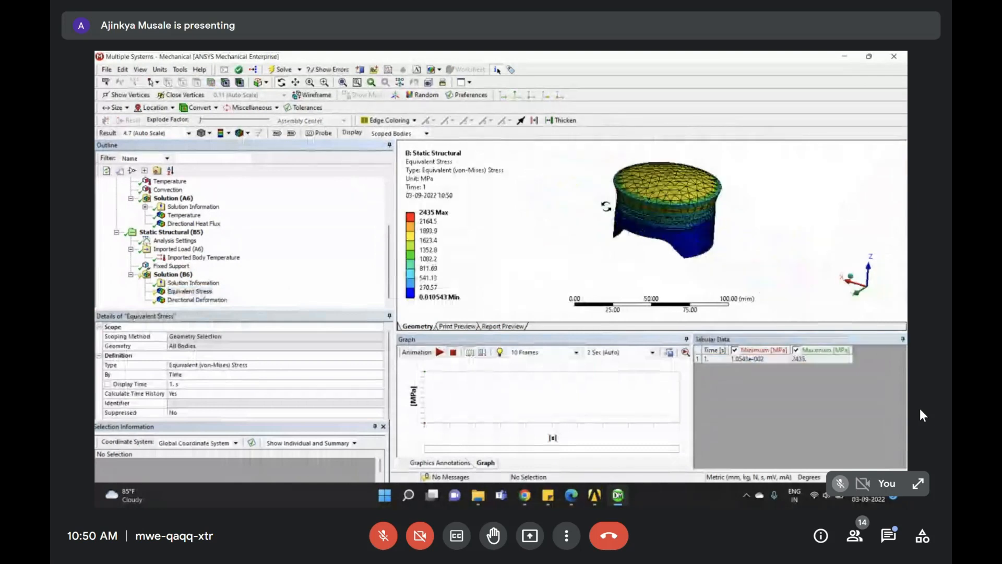
right_click_drag(612, 161, 786, 269)
left_click(190, 291)
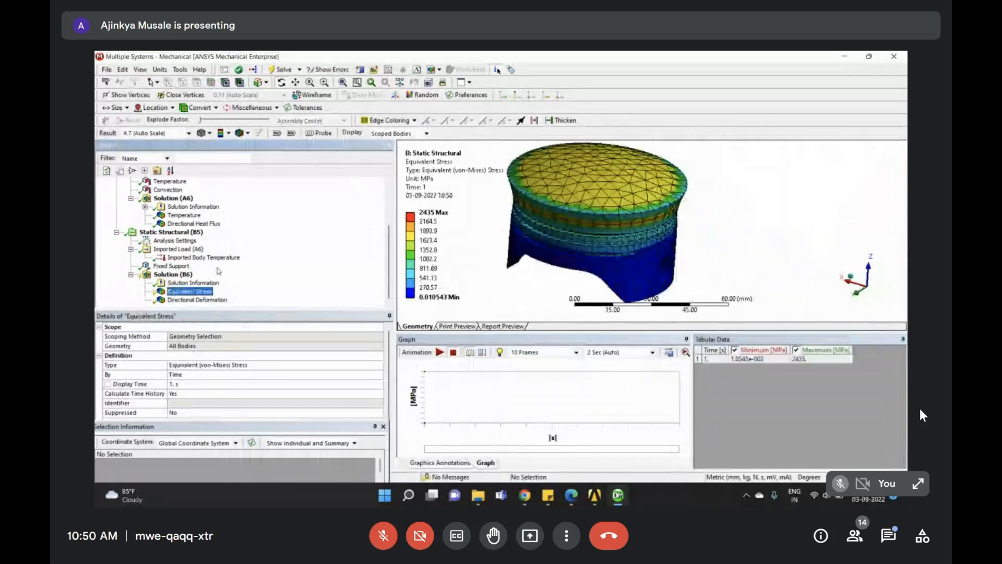
right_click(192, 294)
left_click(209, 314)
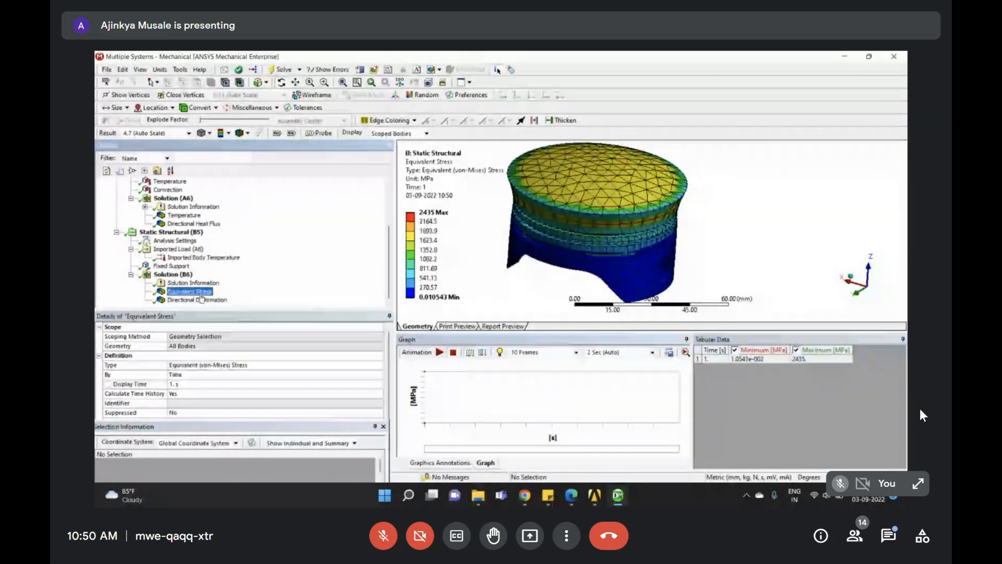
left_click(208, 300)
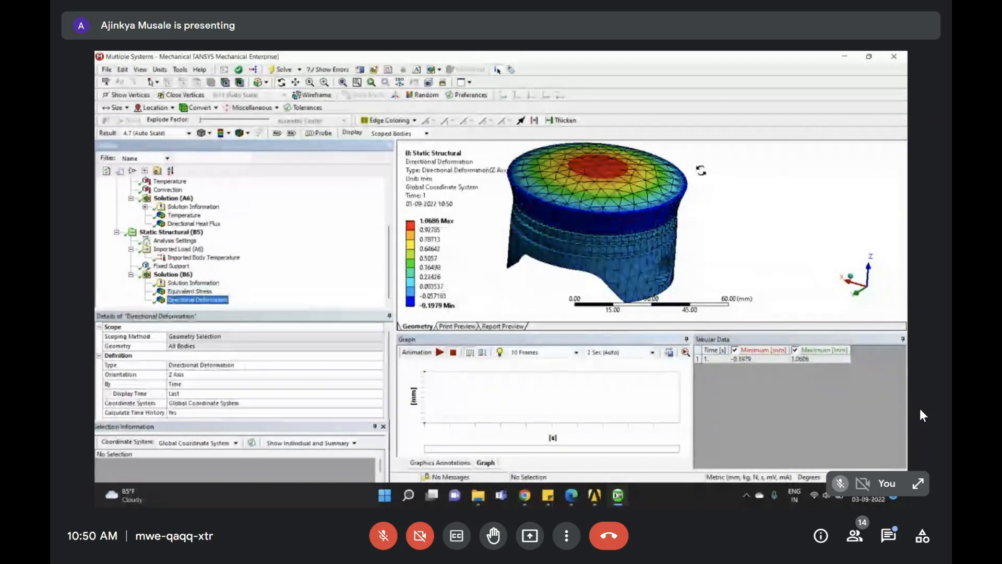
middle_click_drag(700, 170, 598, 235)
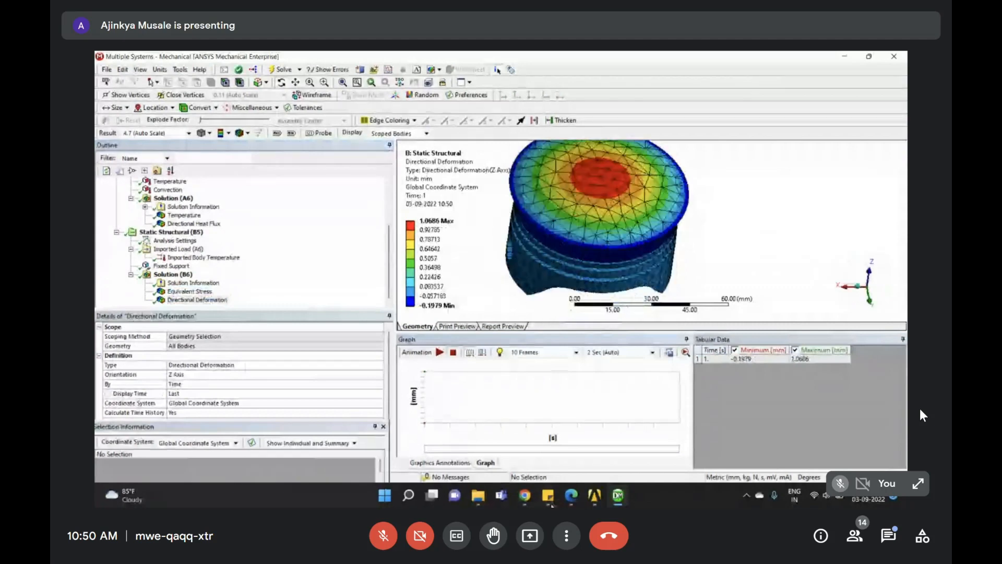
Switch to Workbench and add a Transient Structural system linked to the Transient Thermal system's Solution, keeping its default name
left_click(594, 495)
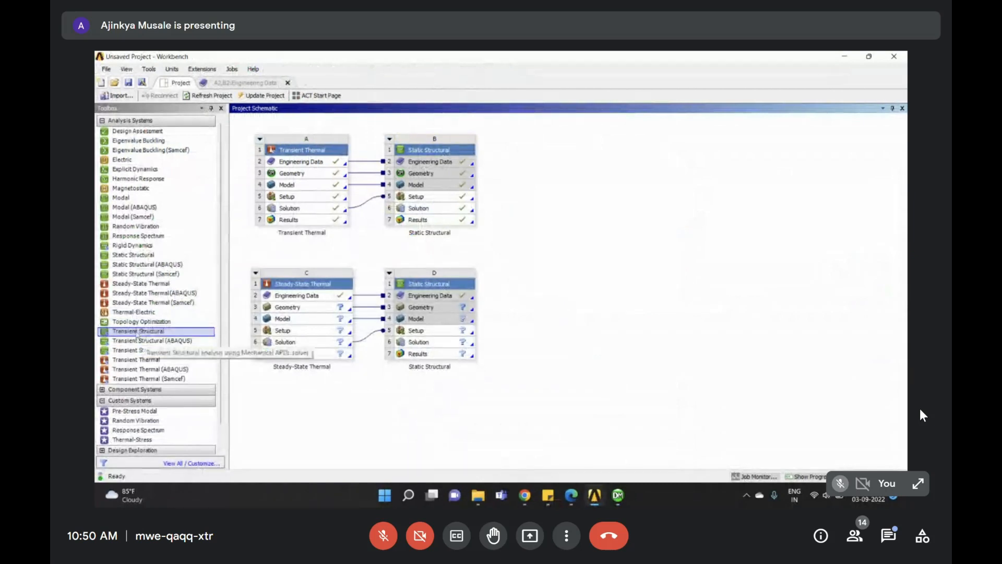
left_click_drag(209, 282, 323, 209)
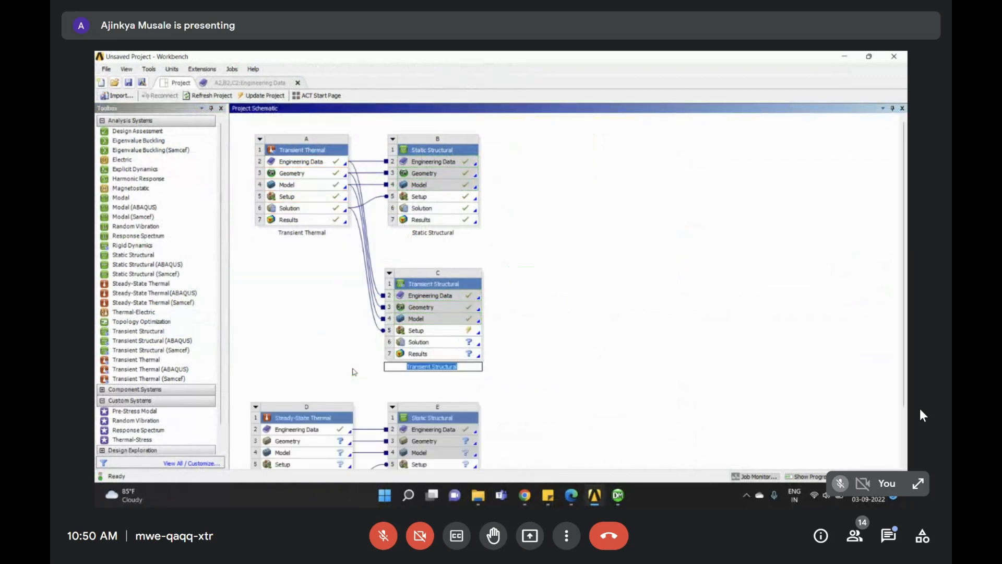
left_click(353, 370)
Delete the unused Static Structural (E) and Steady-State Thermal (D) systems from the project schematic
scroll(397, 395, "down", 1)
left_click(384, 371)
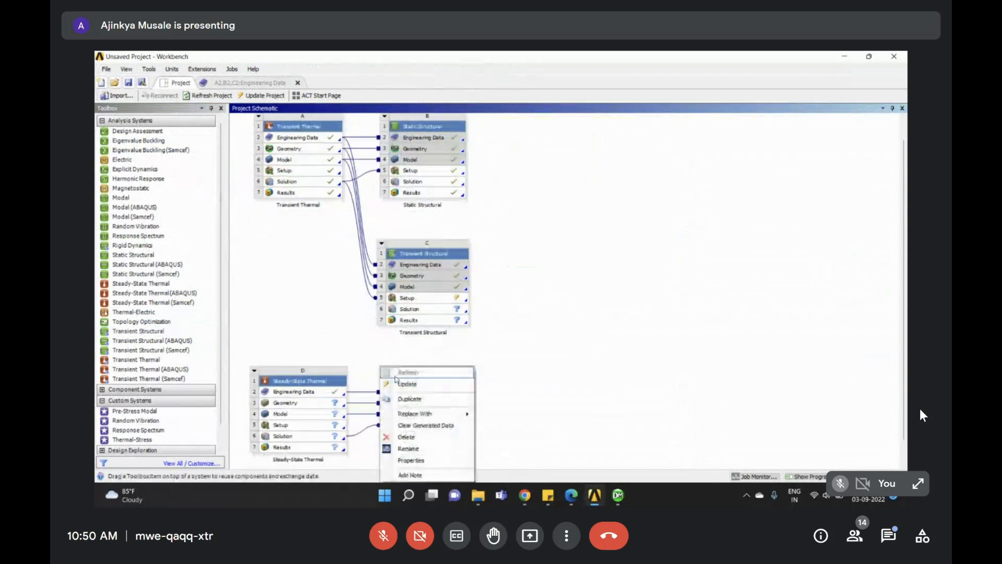
left_click(425, 424)
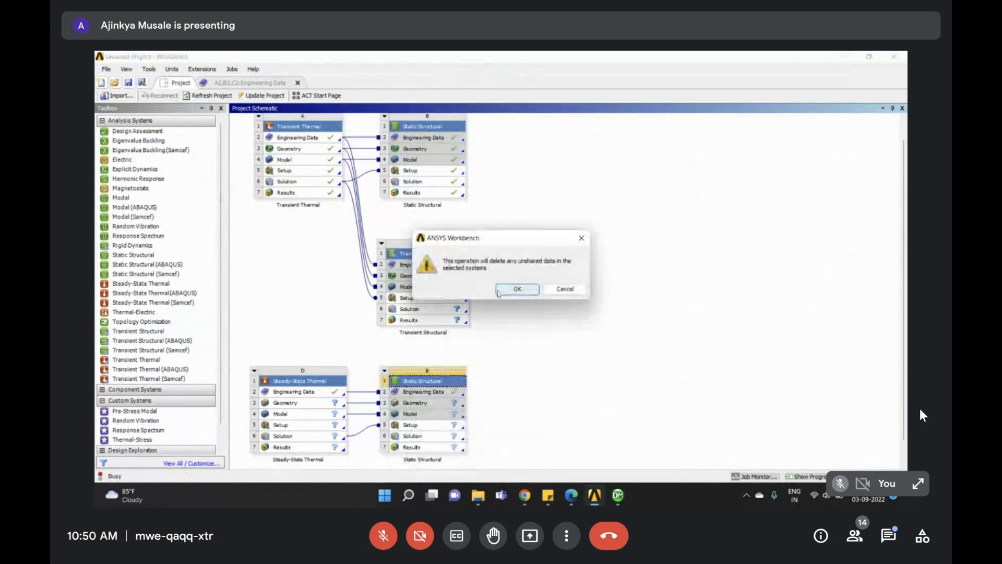
left_click(517, 289)
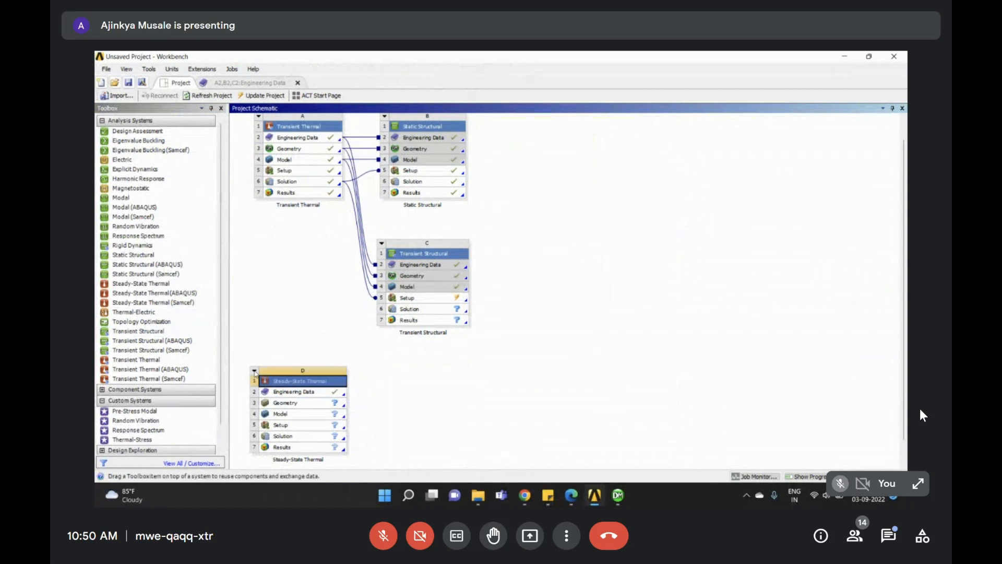
right_click(256, 372)
left_click(276, 437)
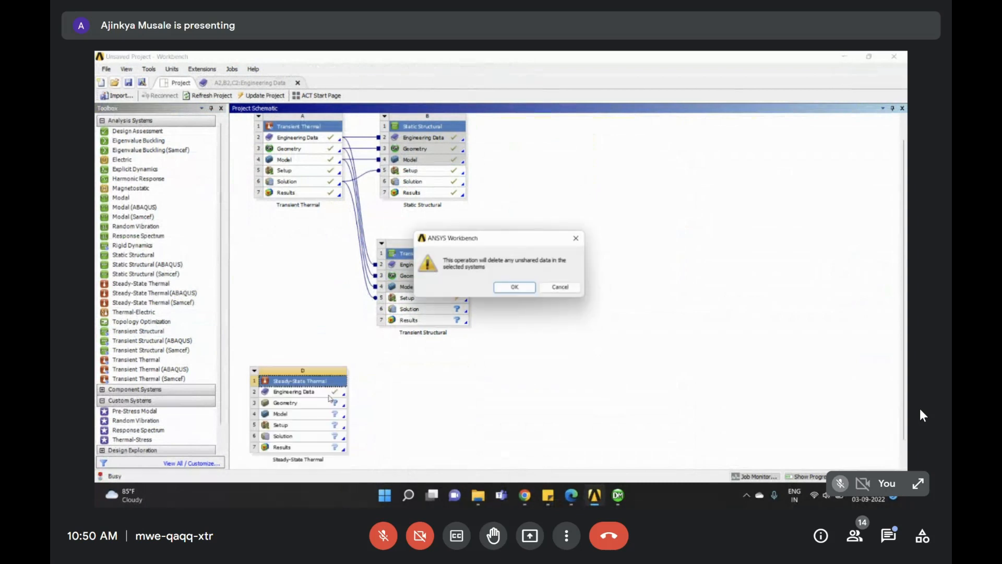
left_click(517, 290)
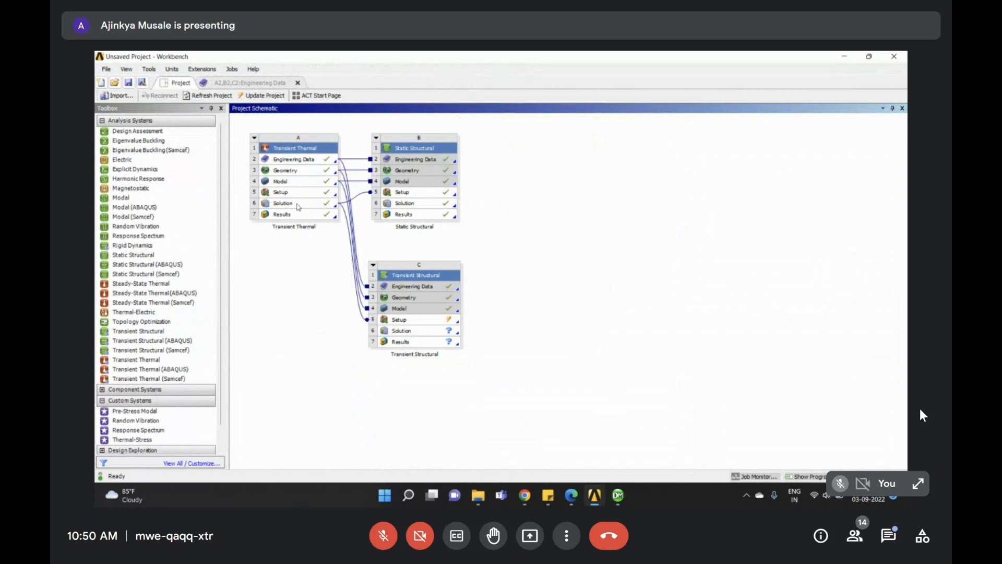
Switch to Assignment 7.pdf in Edge and examine the time and temperature table of Problem Statement - 1
left_click(570, 496)
left_click_drag(710, 401, 599, 401)
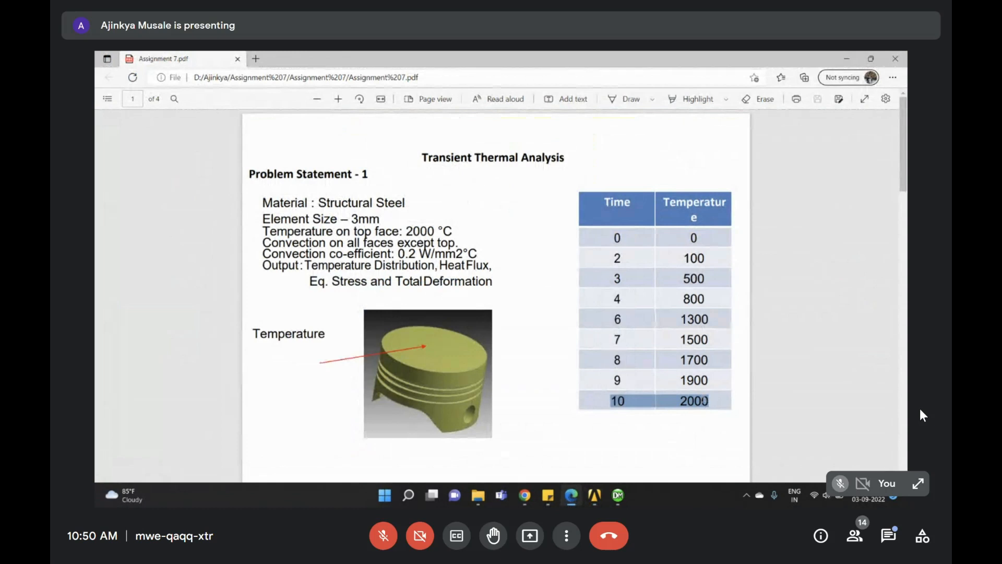
left_click_drag(614, 317, 710, 324)
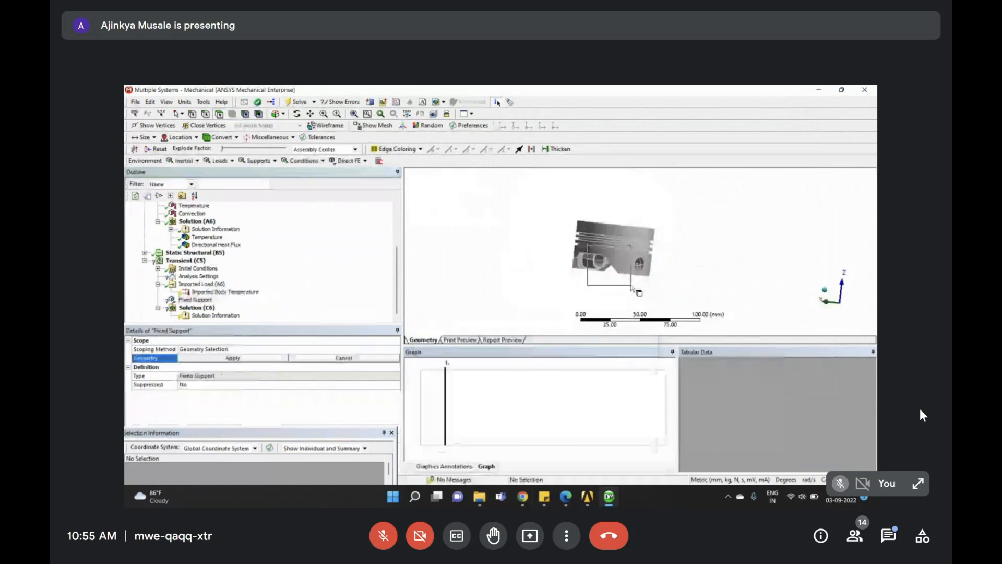
Pick the piston's pin-hole faces for the Transient system's fixed support and turn off auto time stepping in its analysis settings
scroll(632, 287, "up", 5)
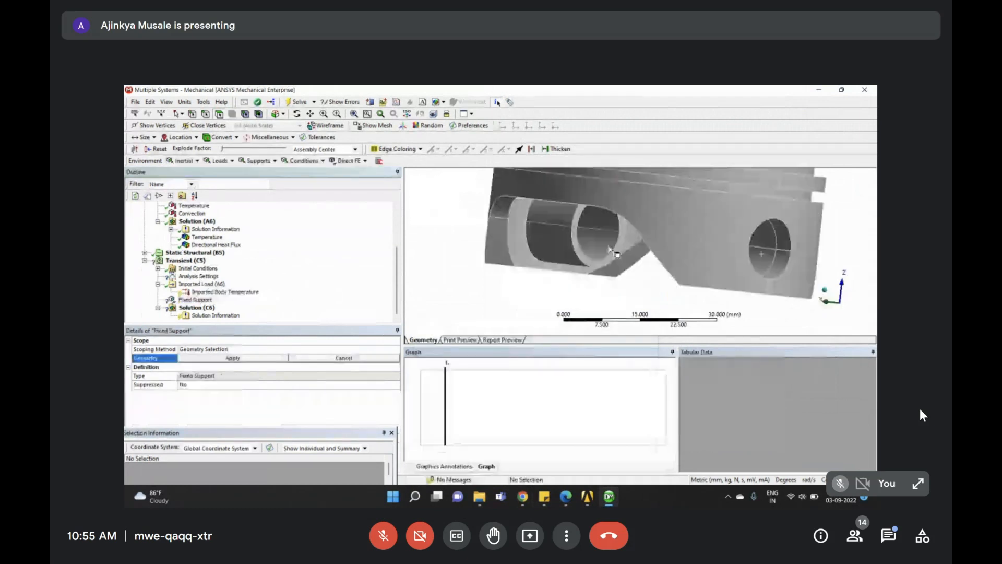
left_click(612, 224)
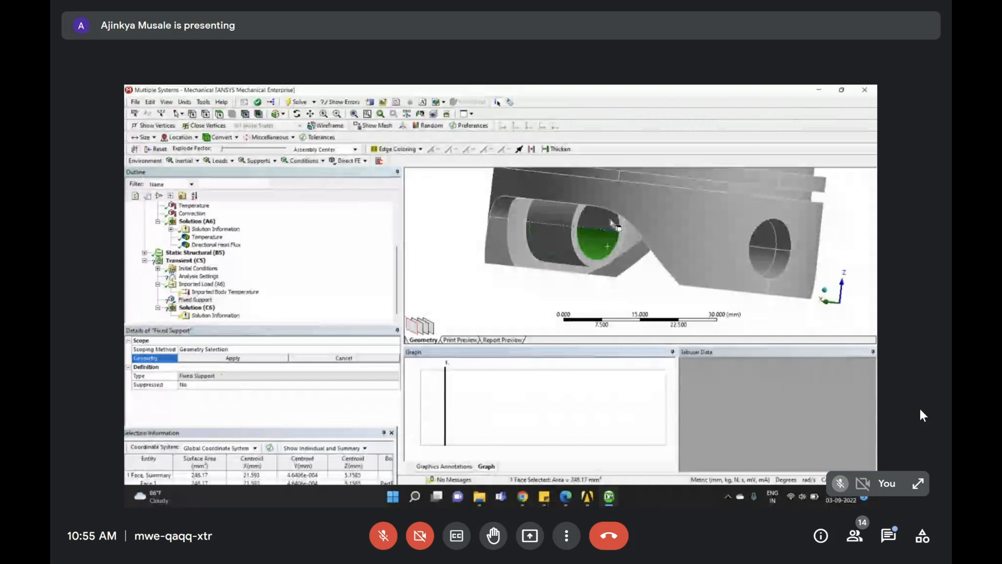
left_click(612, 222, "ctrl")
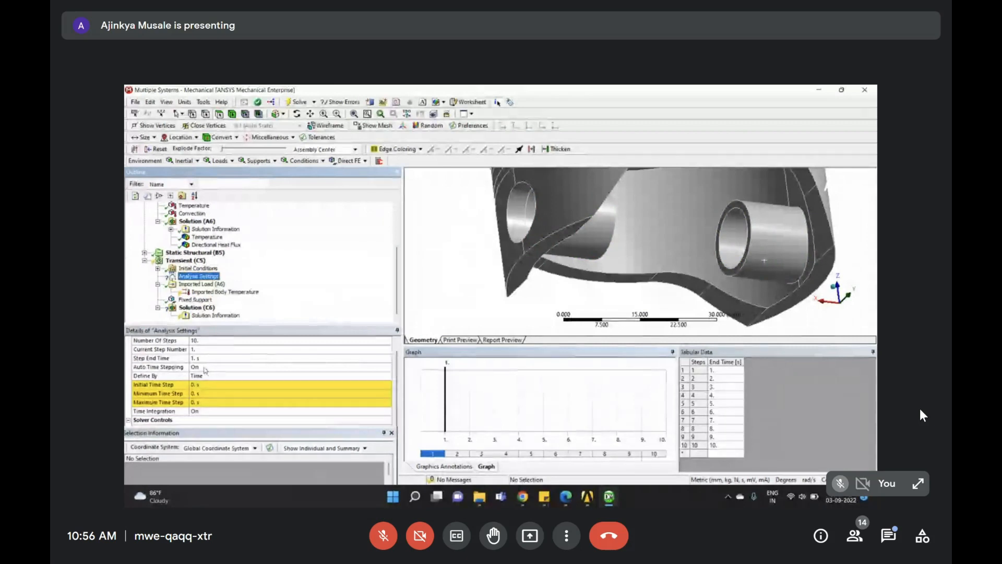
left_click(207, 368)
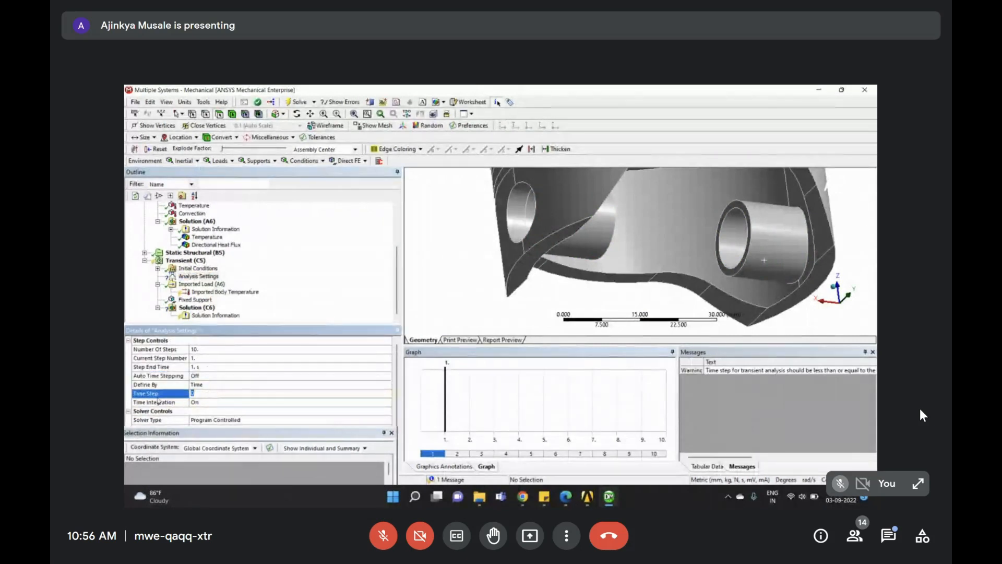
left_click(312, 292)
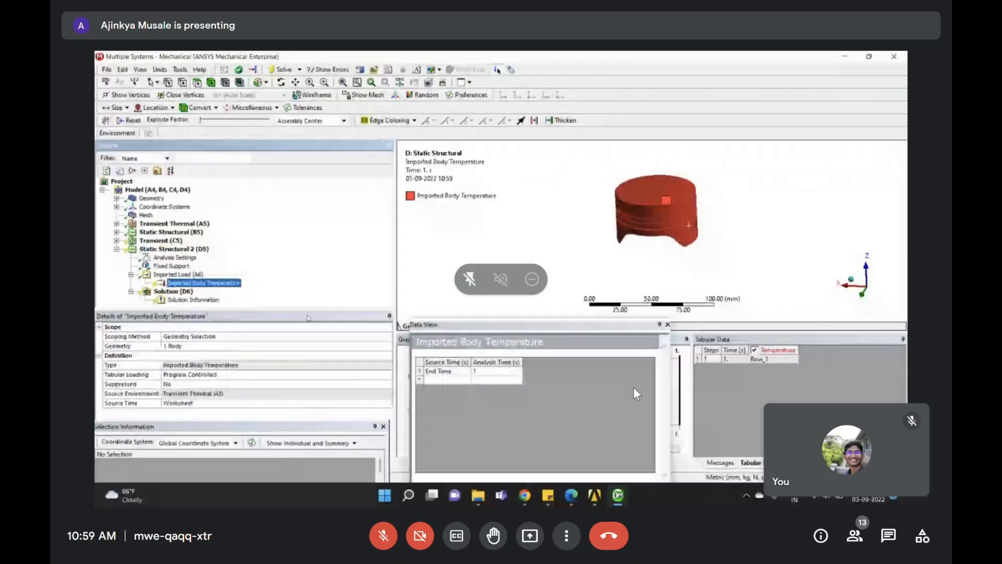
mouse_move(921, 483)
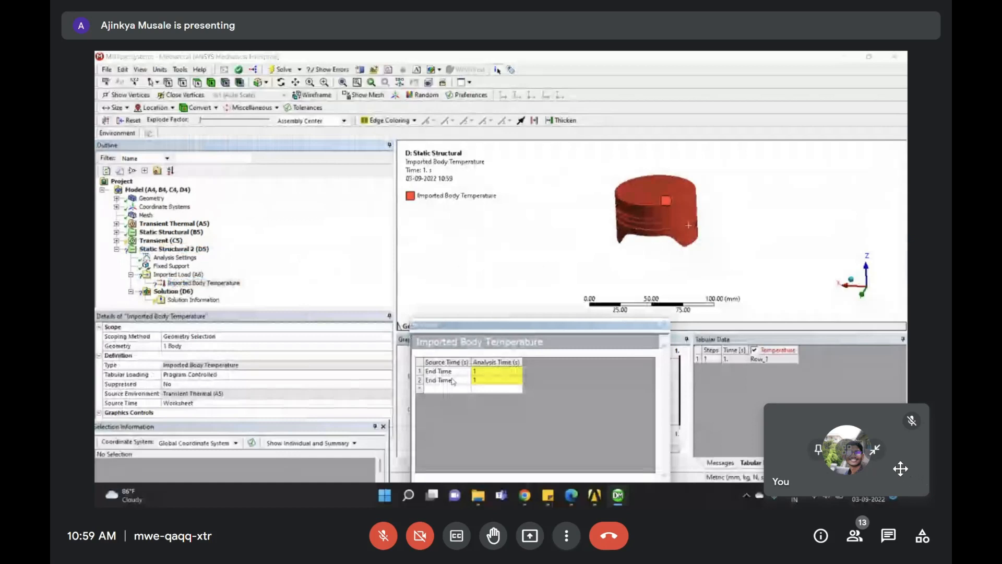
left_click(878, 451)
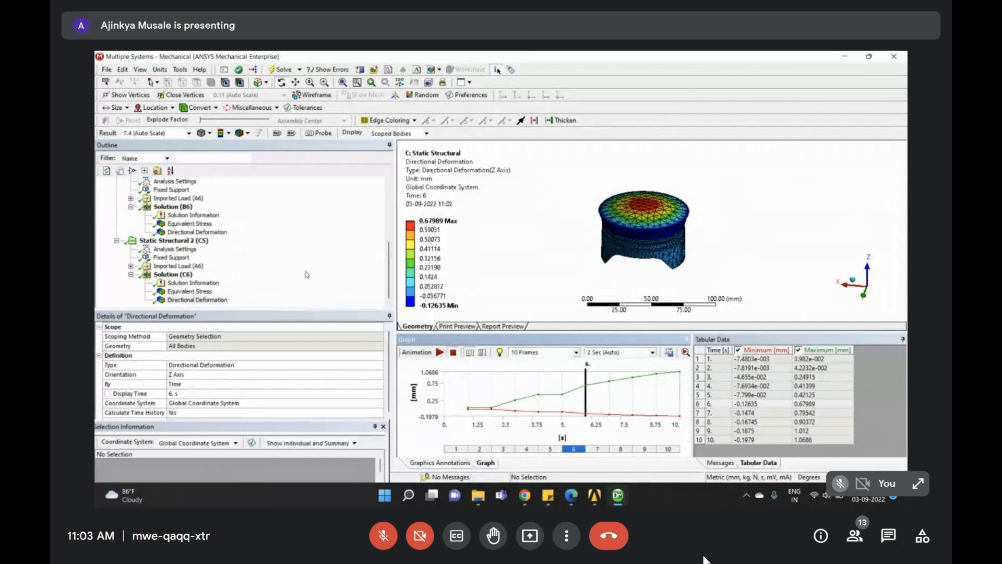
scroll(306, 274, "up", 3)
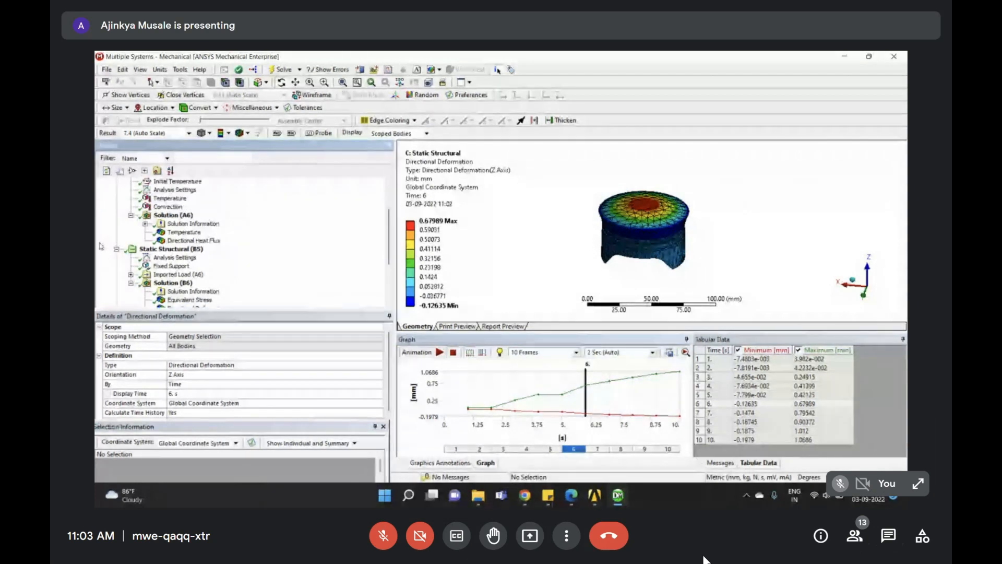
scroll(166, 249, "down", 1)
scroll(166, 250, "down", 1)
left_click(172, 249)
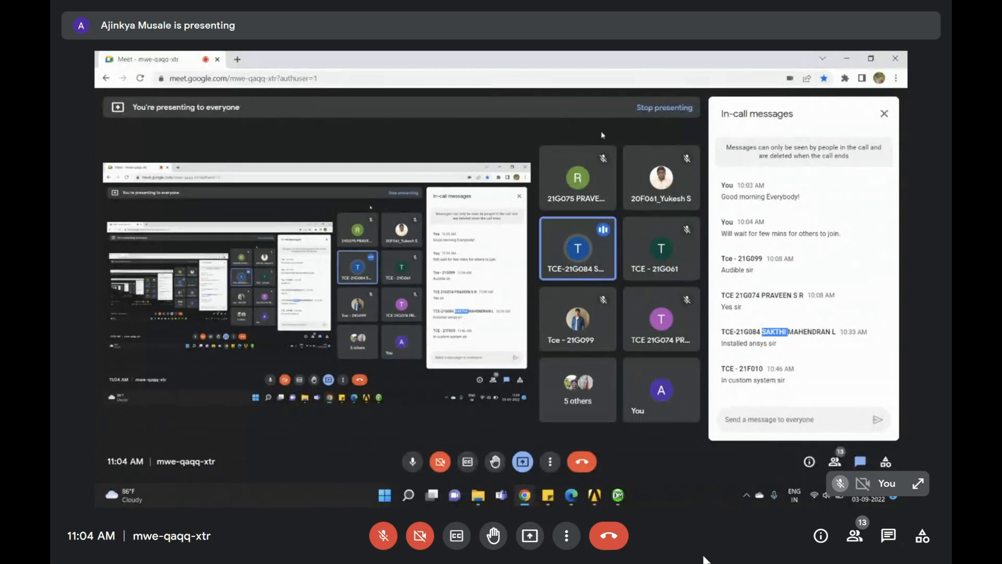
Switch to Workbench and import Brake_Disc_Motorcycle.IGS as the geometry of the standalone Transient Thermal system (C)
left_click(846, 60)
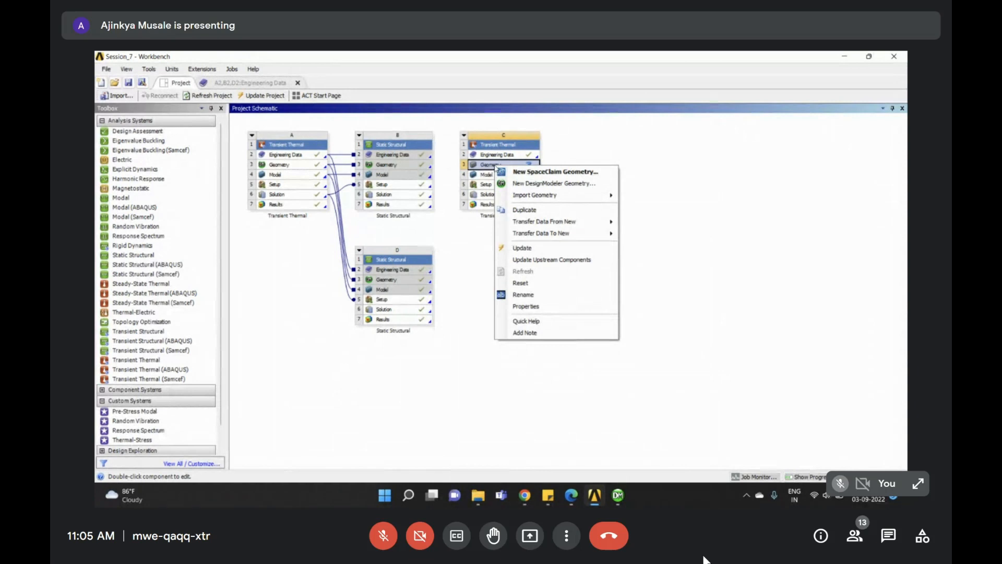
mouse_move(585, 200)
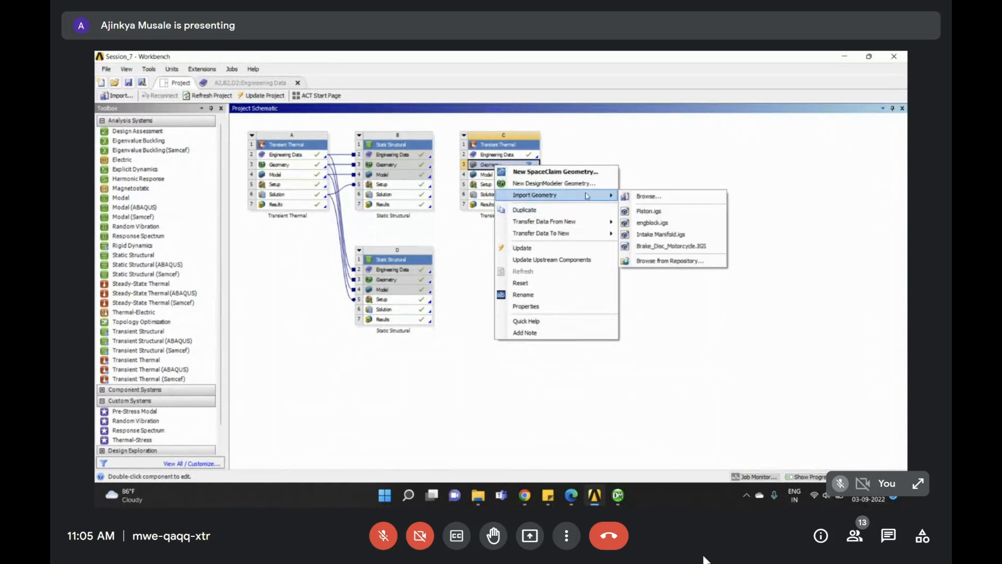
left_click(475, 166)
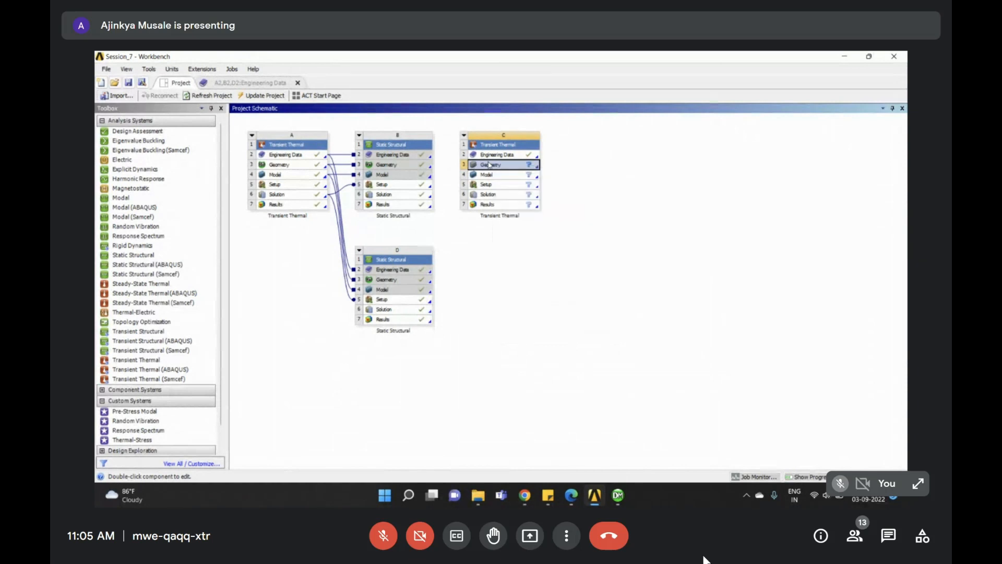
right_click(476, 165)
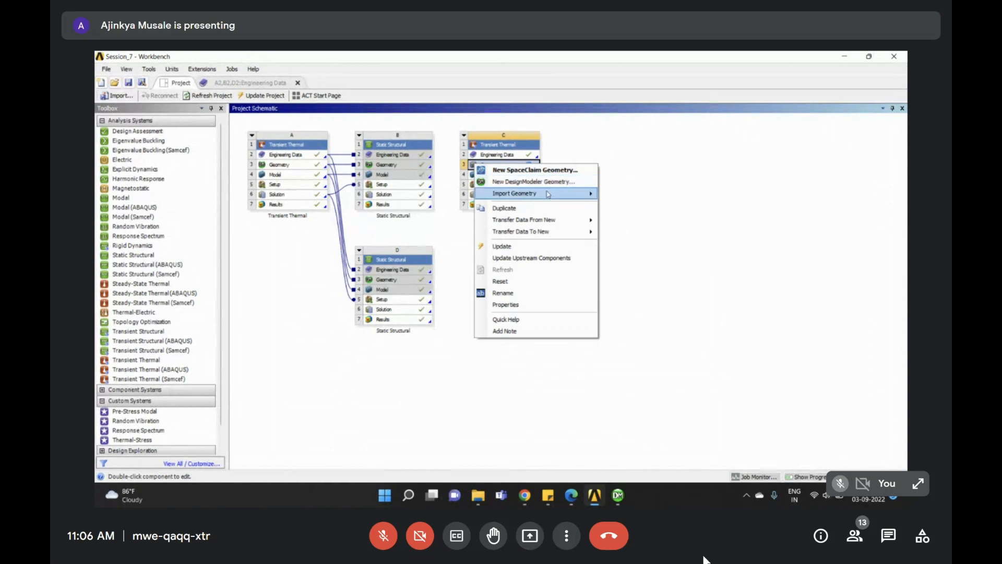
left_click(517, 194)
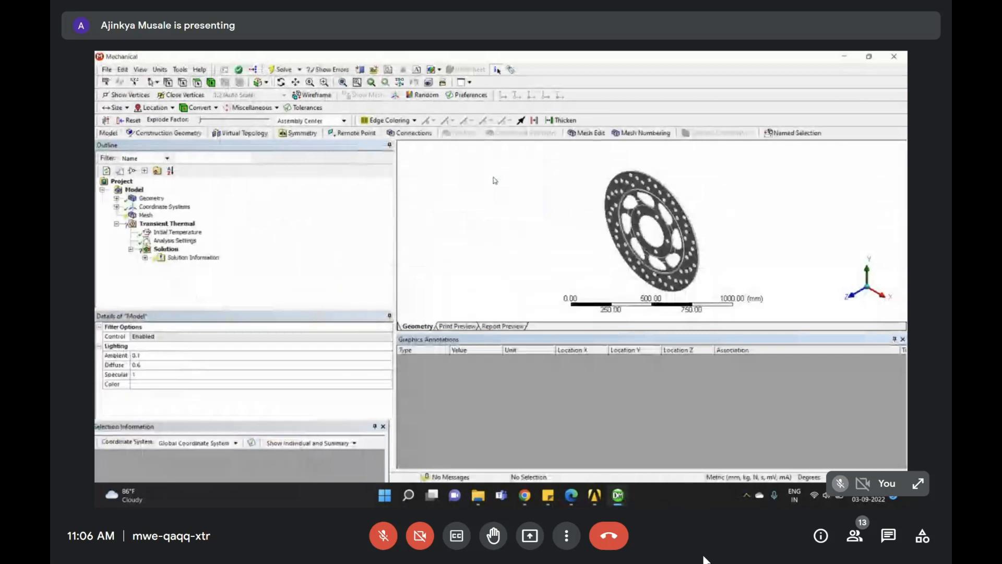
Check the available unit systems and the brake disc model, and consult Problem Statement - 2 in Assignment 7.pdf in Edge
left_click(161, 70)
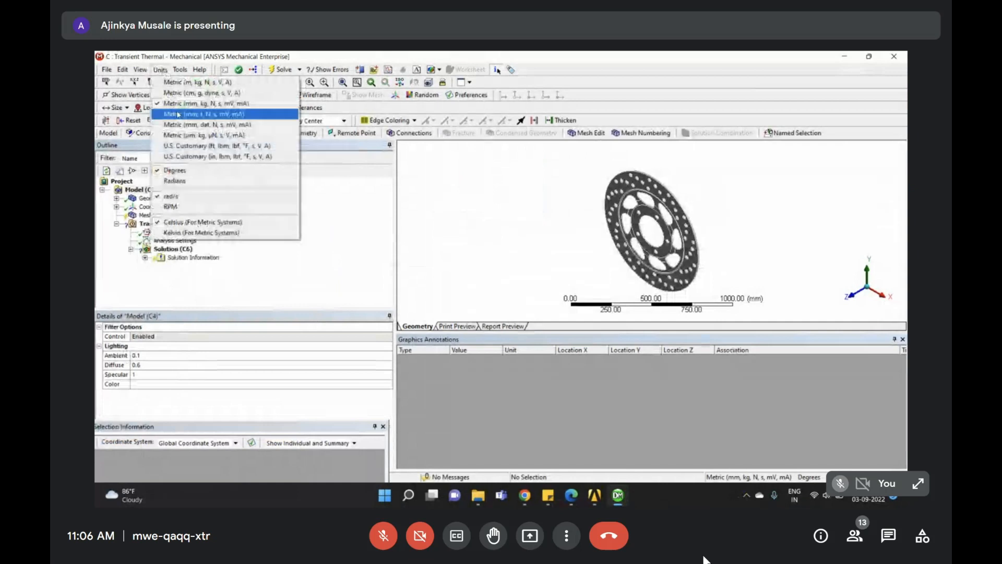
left_click(567, 240)
middle_click_drag(568, 239, 625, 244)
scroll(693, 282, "up", 2)
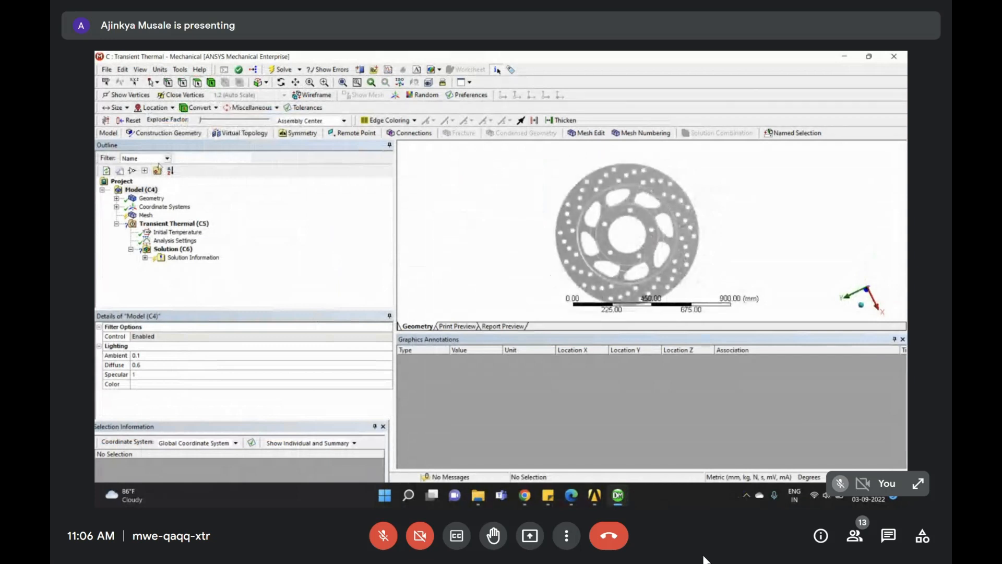
left_click(140, 189)
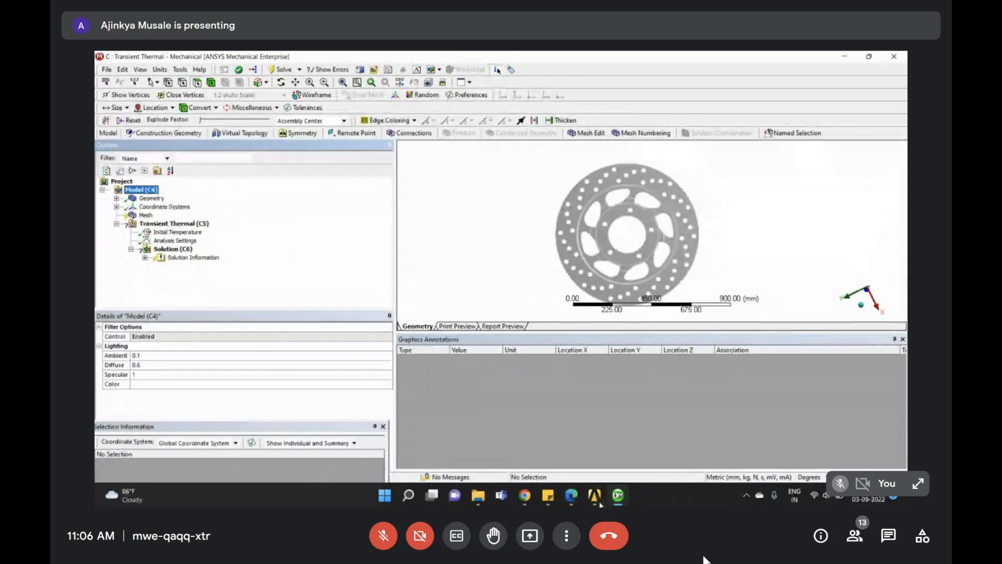
left_click(571, 495)
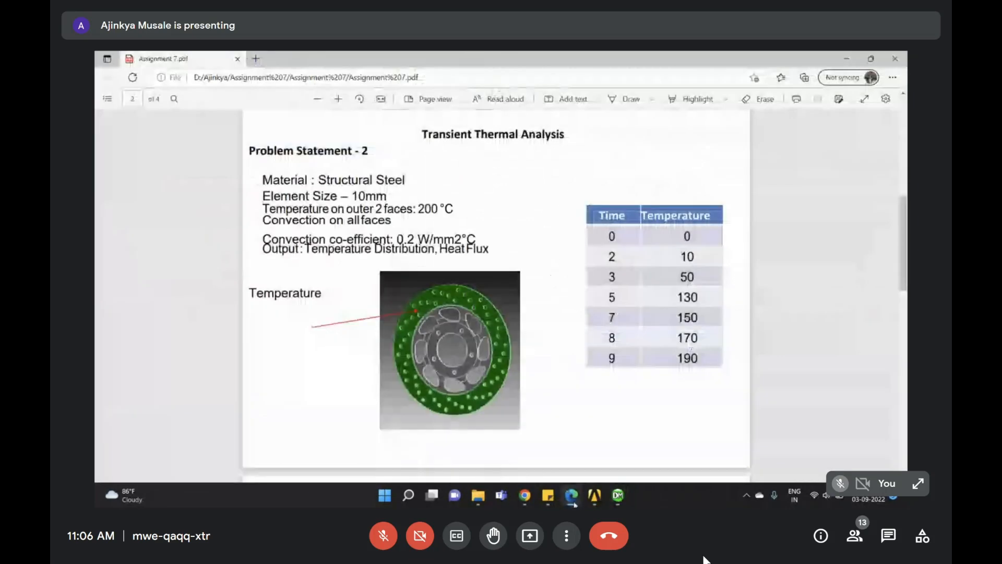
left_click(571, 495)
mouse_move(548, 496)
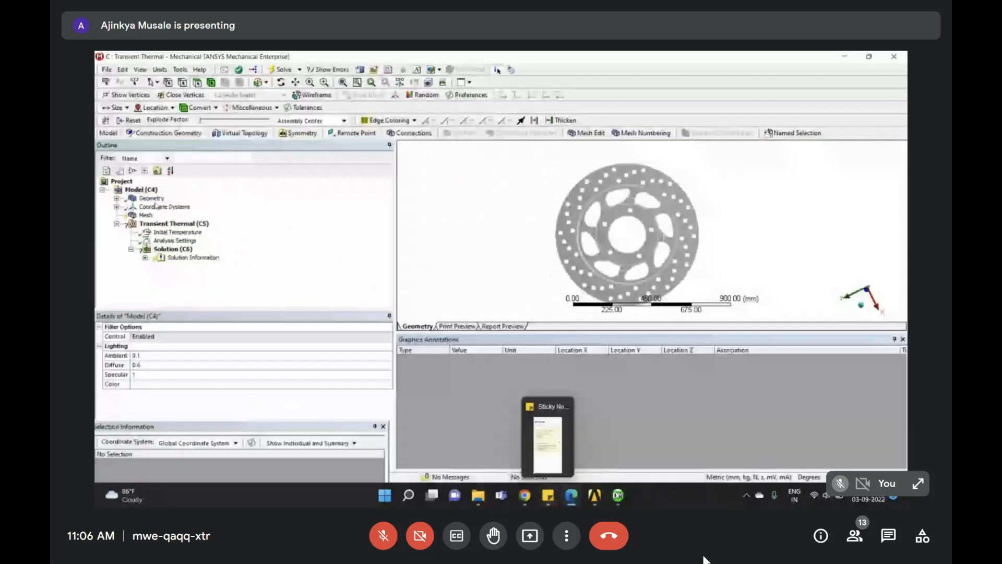
Set the mesh element size to 10 mm and generate the brake disc mesh
left_click(146, 214)
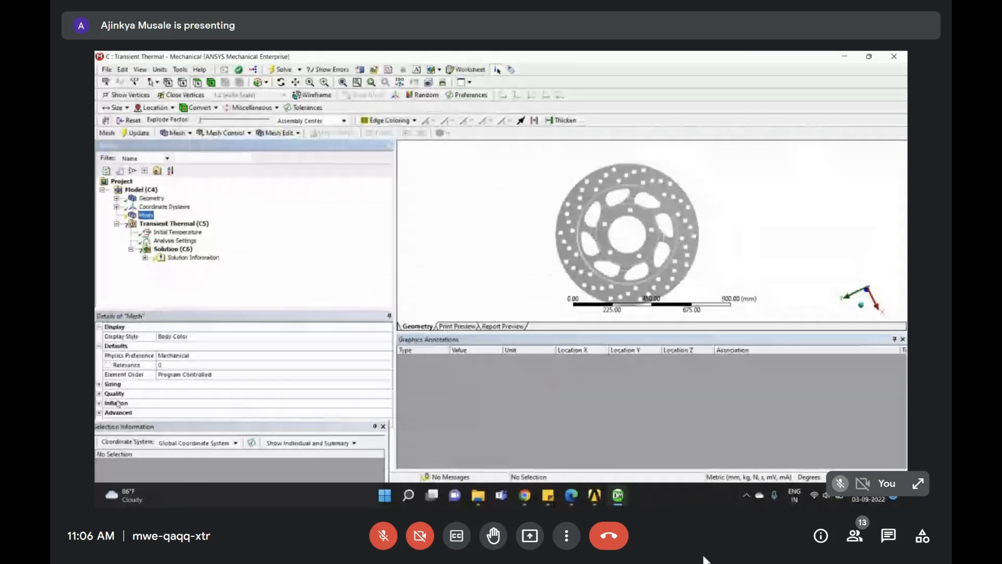
left_click(99, 384)
left_click(184, 411)
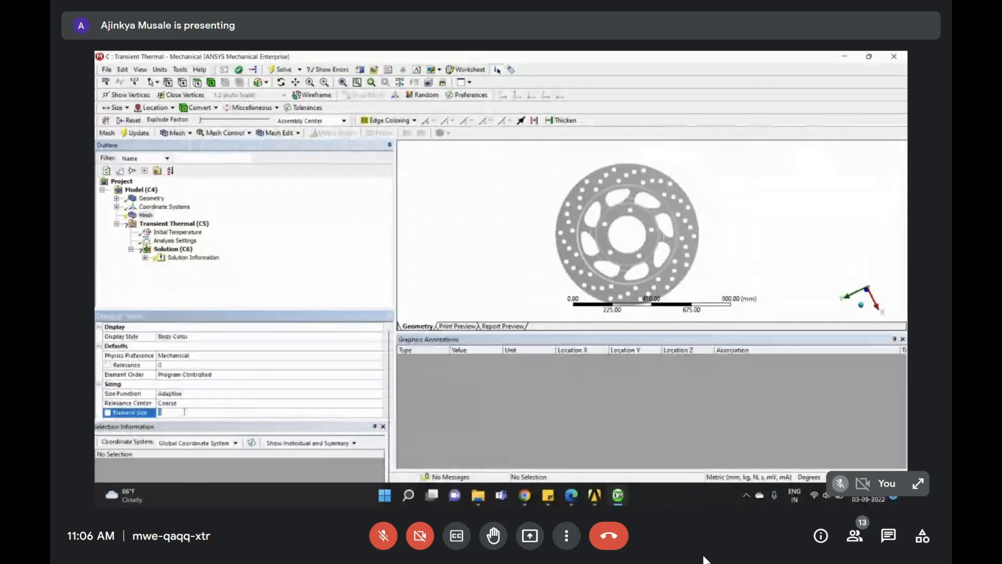
type("10")
key("Return")
right_click(147, 217)
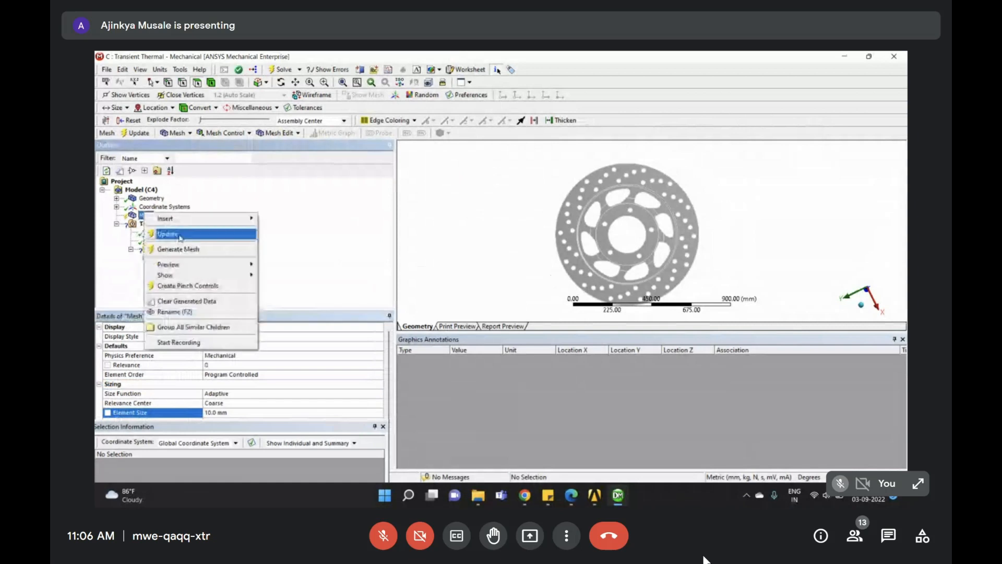
left_click(182, 249)
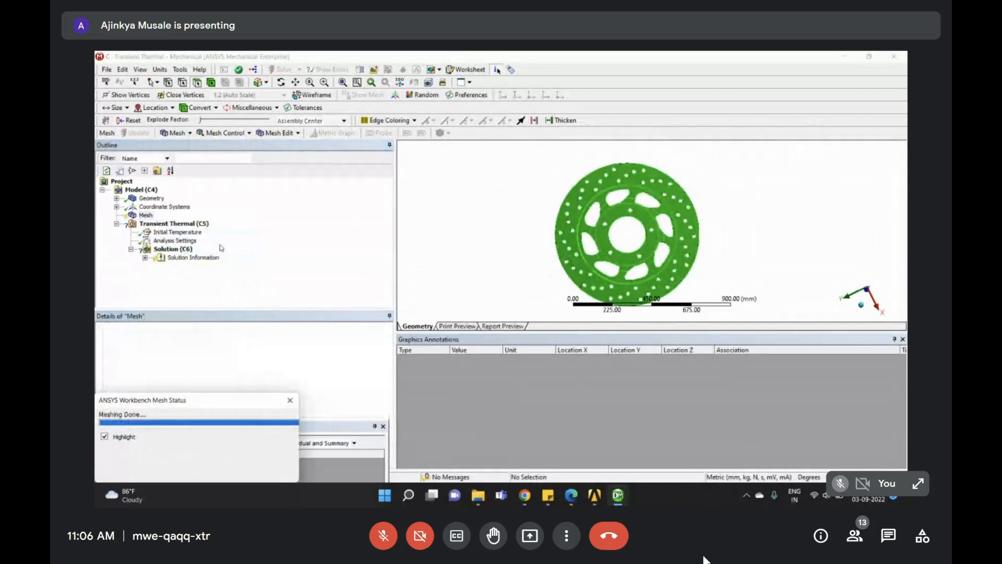
Insert a Temperature load under Transient Thermal and check in Assignment 7.pdf which brake disc faces it applies to
right_click(157, 224)
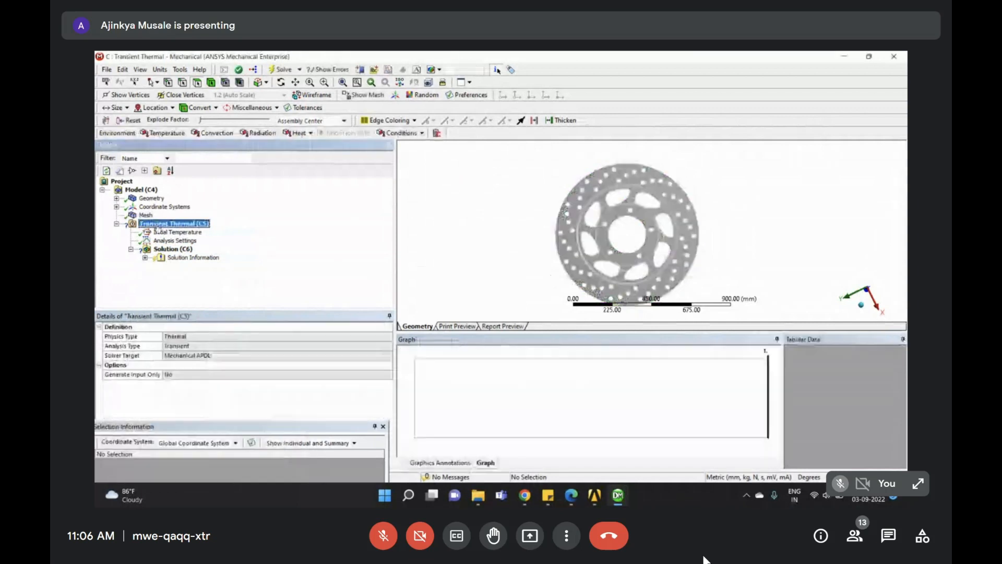
mouse_move(222, 233)
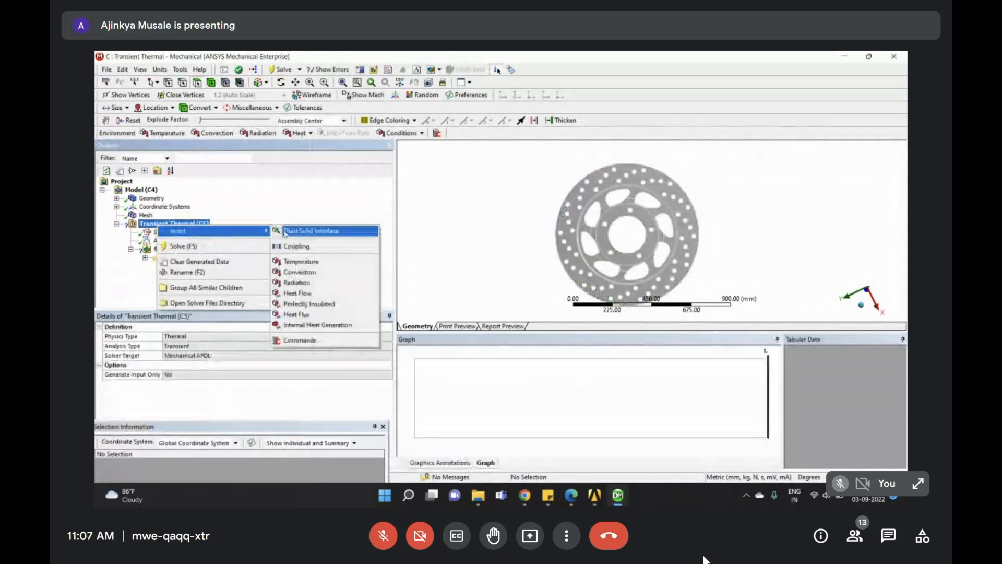
left_click(318, 262)
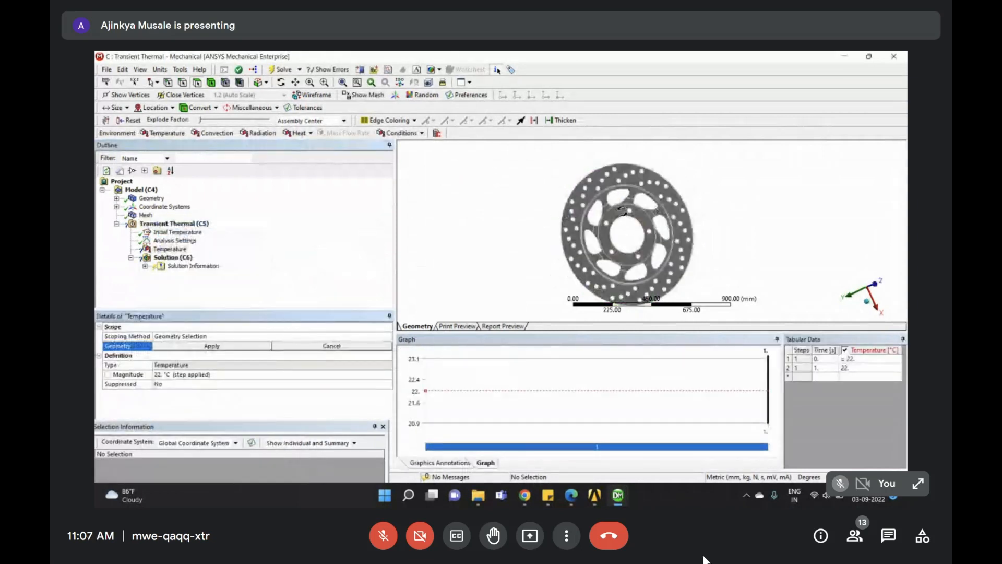
left_click(571, 493)
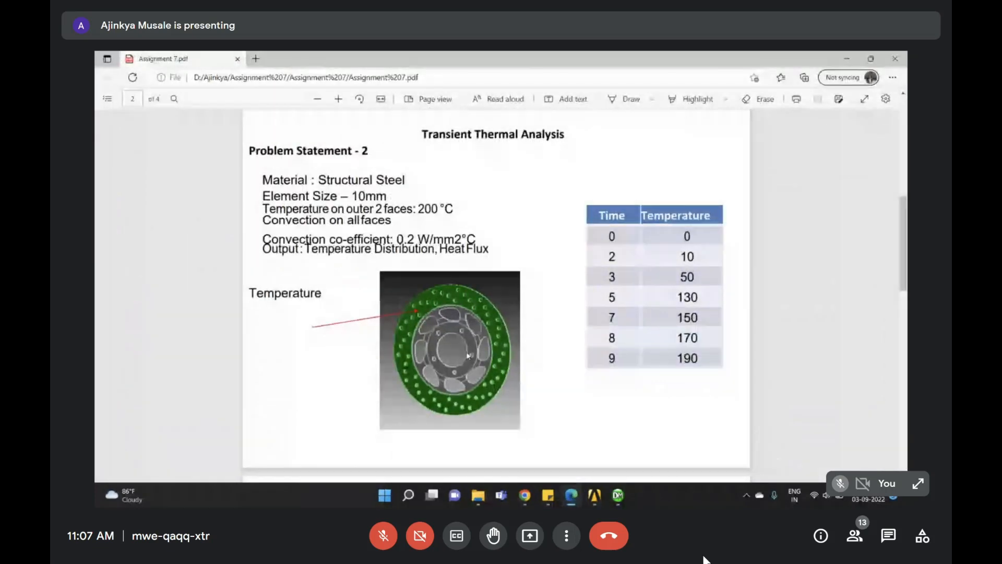
left_click(847, 59)
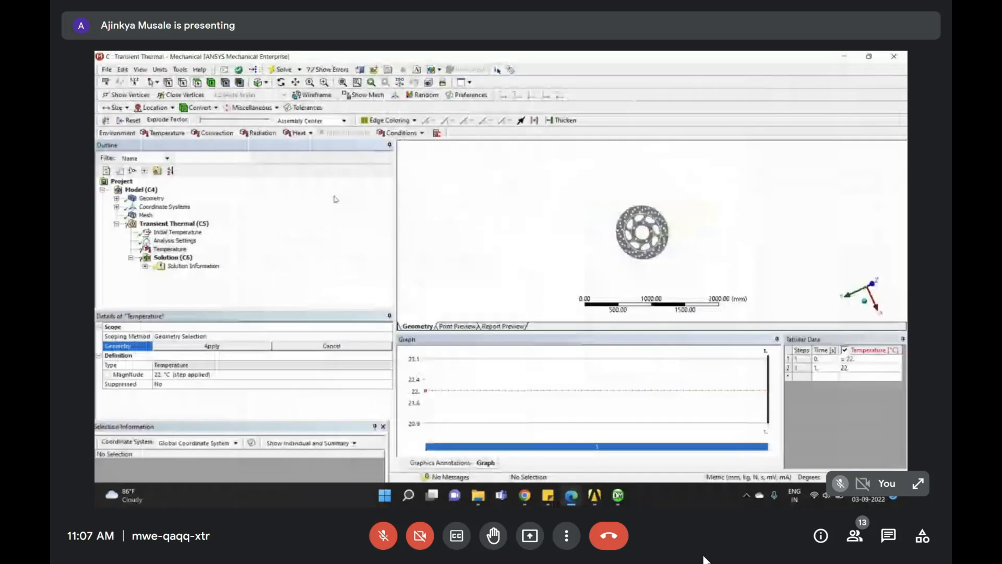
Scope the Temperature load to the two perforated outer ring faces, one on each side of the brake disc
left_click(651, 214)
scroll(650, 215, "up", 5)
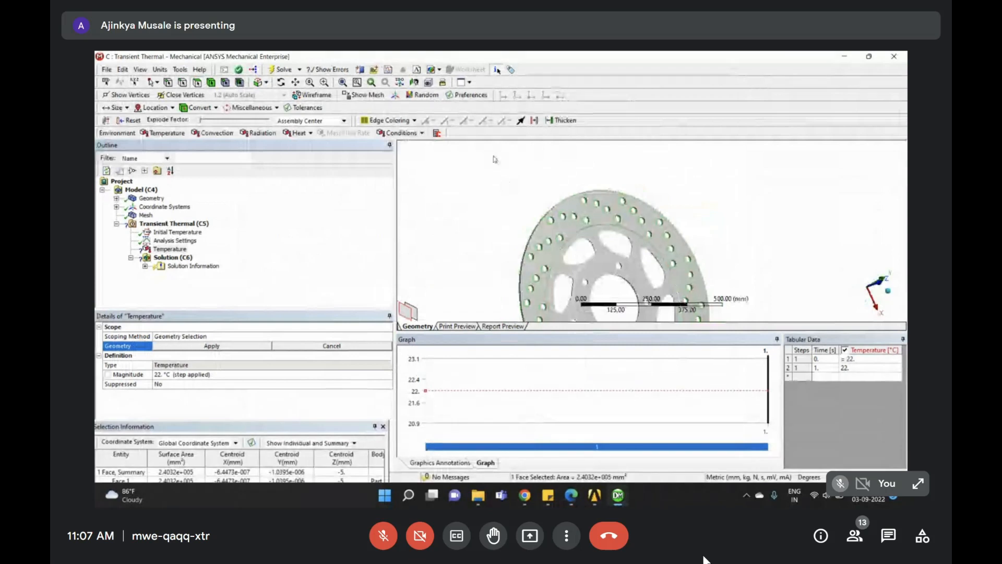
scroll(487, 215, "down", 4)
middle_click_drag(529, 221, 658, 202)
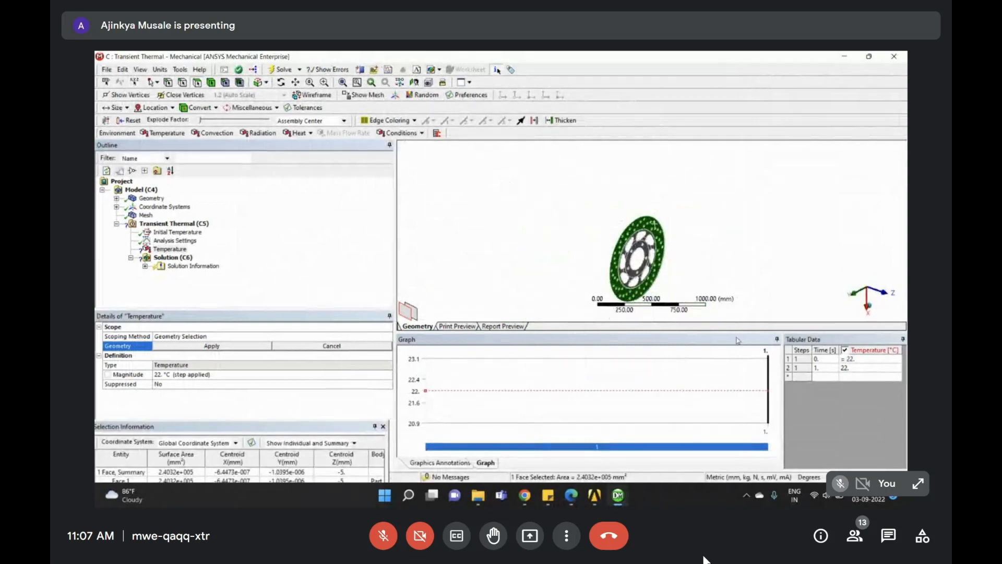
scroll(798, 307, "down", 3)
middle_click_drag(584, 203, 614, 226)
right_click_drag(609, 217, 703, 285)
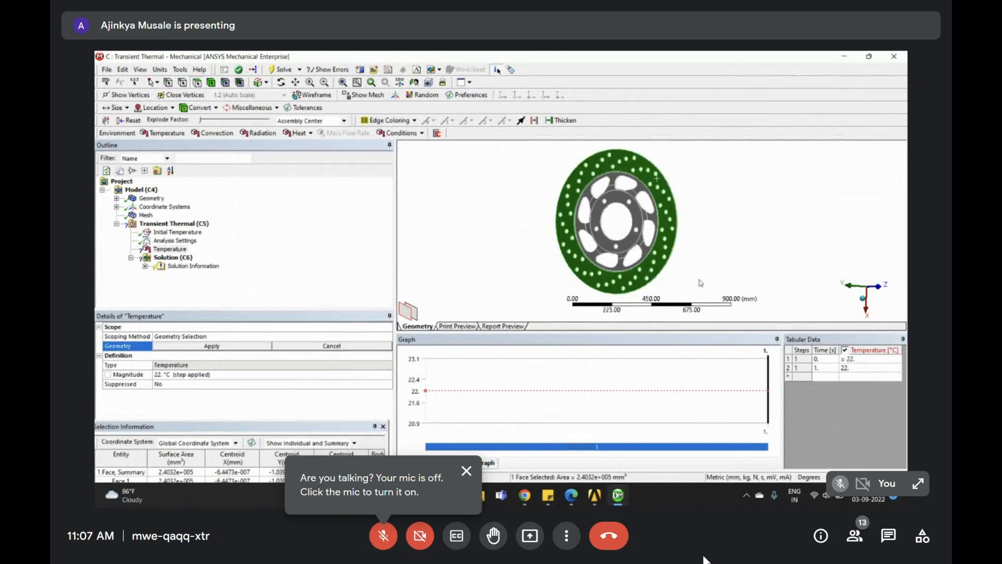
scroll(671, 245, "down", 3)
right_click_drag(557, 181, 716, 272)
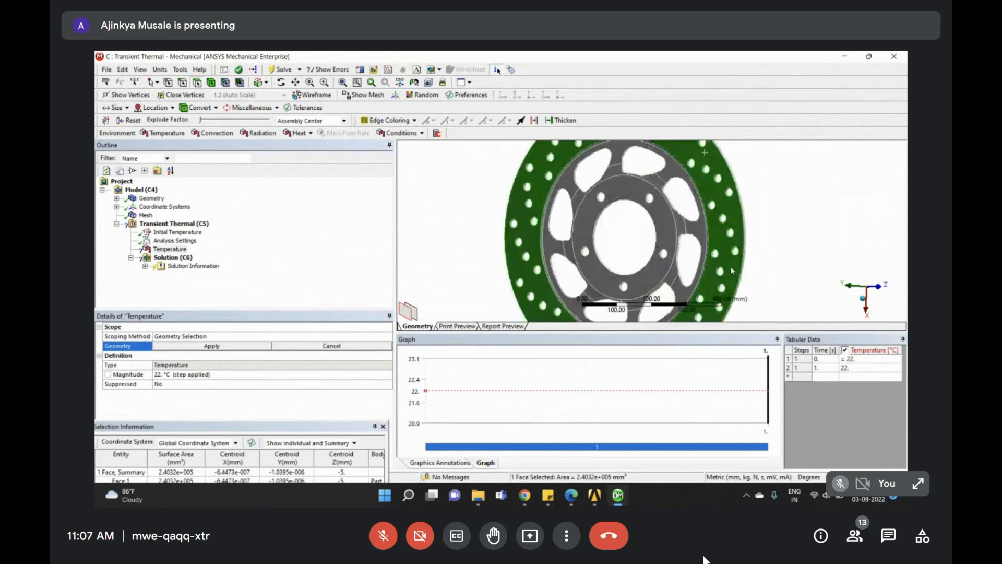
scroll(731, 266, "down", 5)
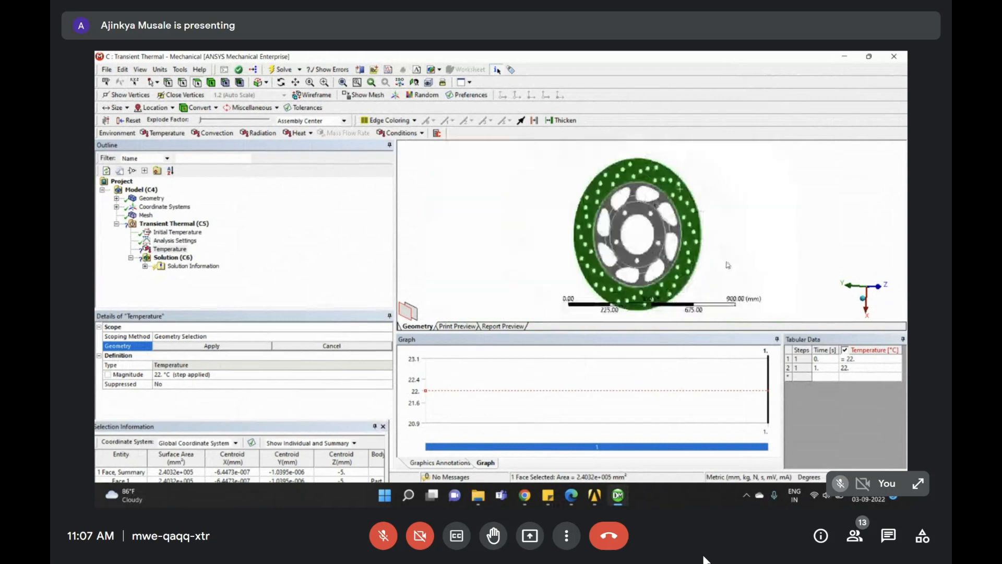
scroll(731, 266, "up", 4)
scroll(730, 265, "down", 4)
scroll(727, 263, "up", 6)
scroll(728, 263, "down", 7)
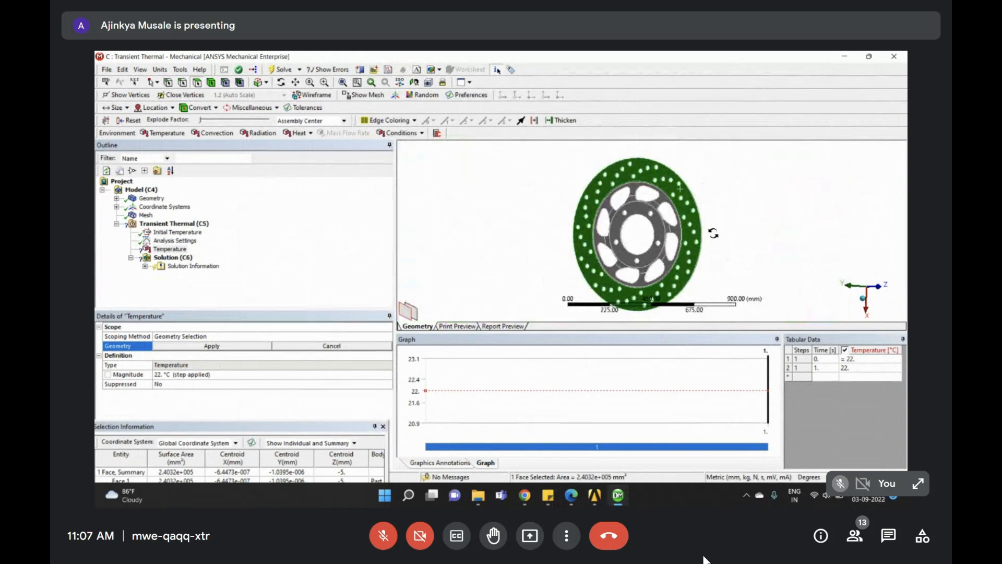
middle_click_drag(713, 235, 513, 217)
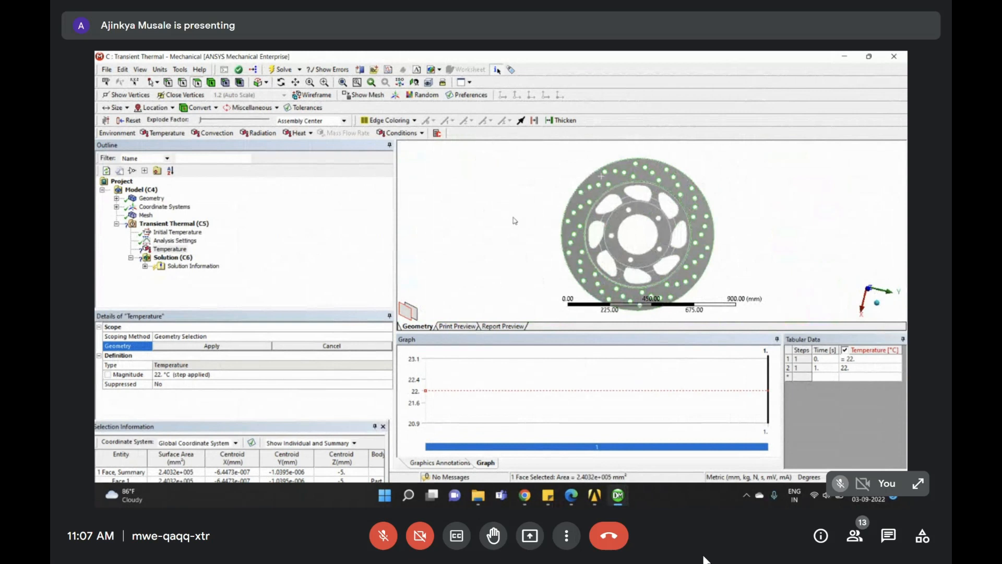
right_click_drag(538, 163, 655, 230)
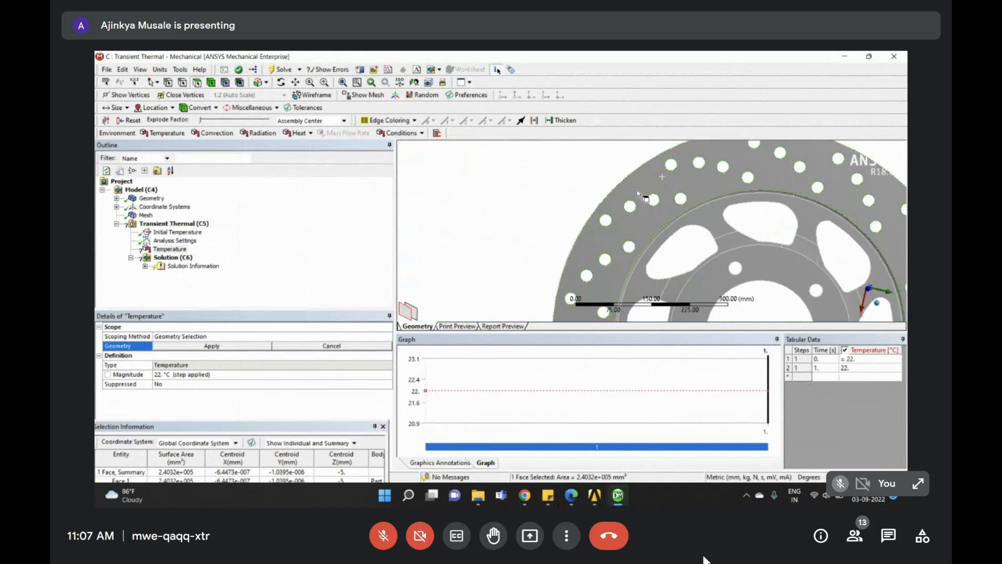
left_click(640, 190, "ctrl")
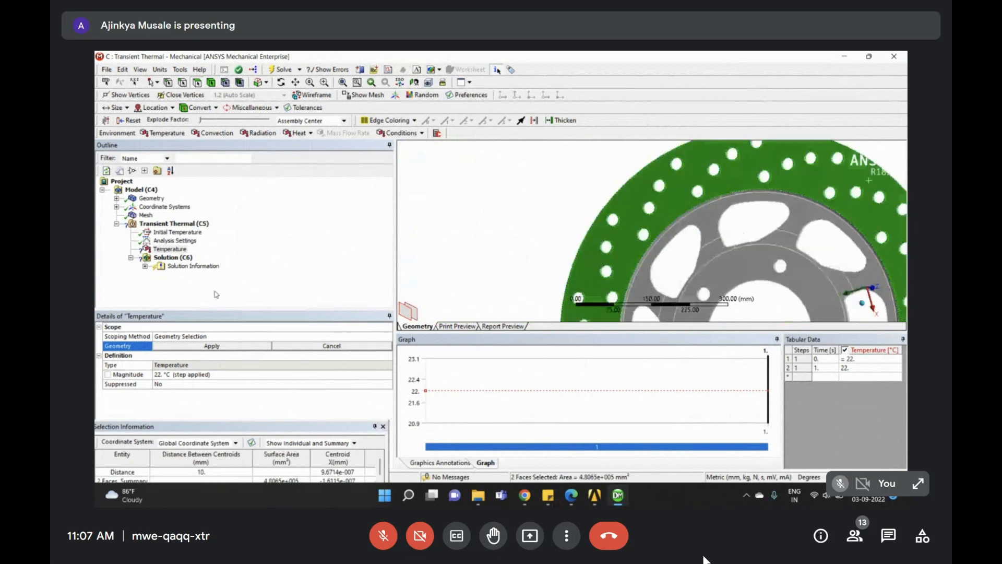
left_click(223, 349)
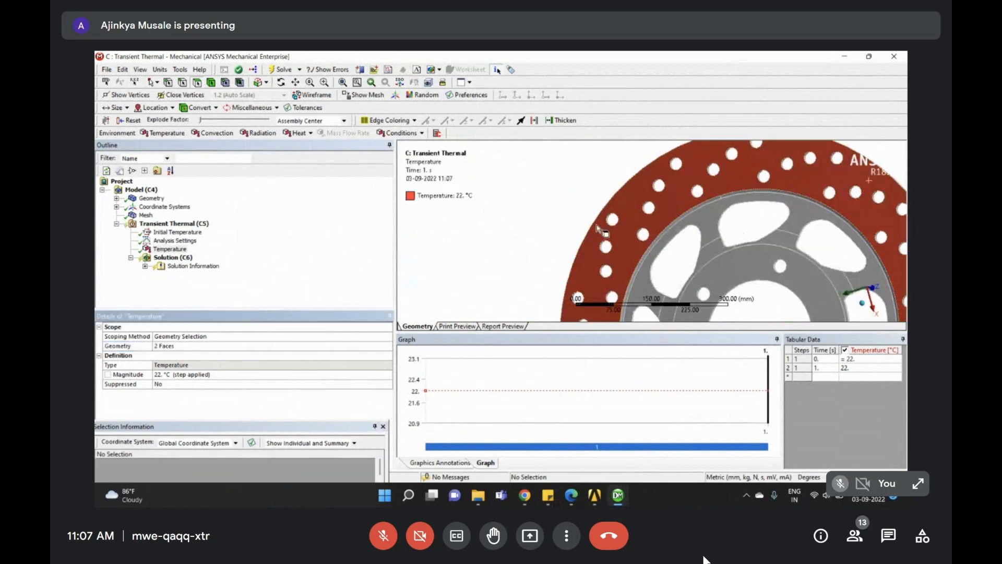
scroll(648, 208, "down", 5)
middle_click_drag(649, 209, 741, 245)
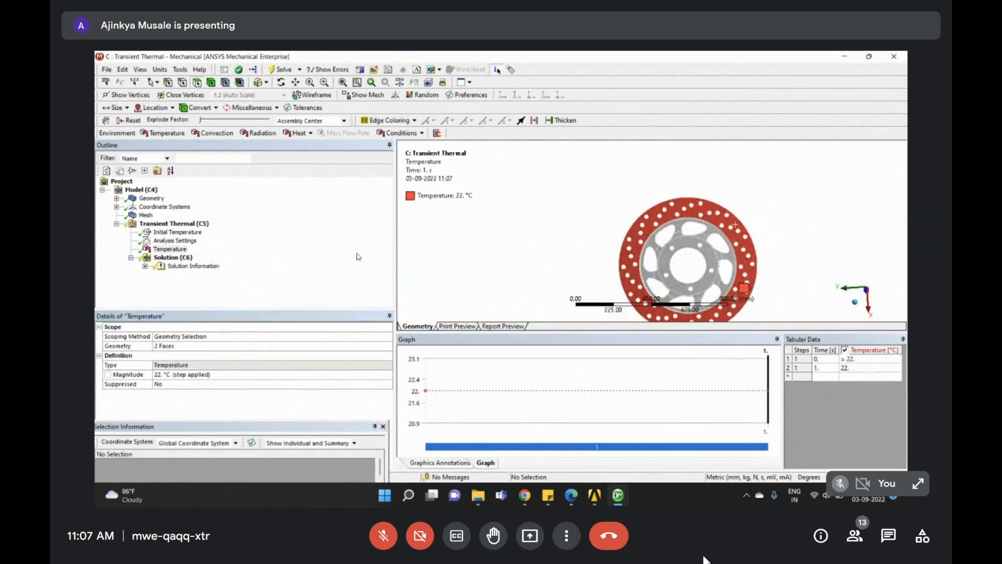
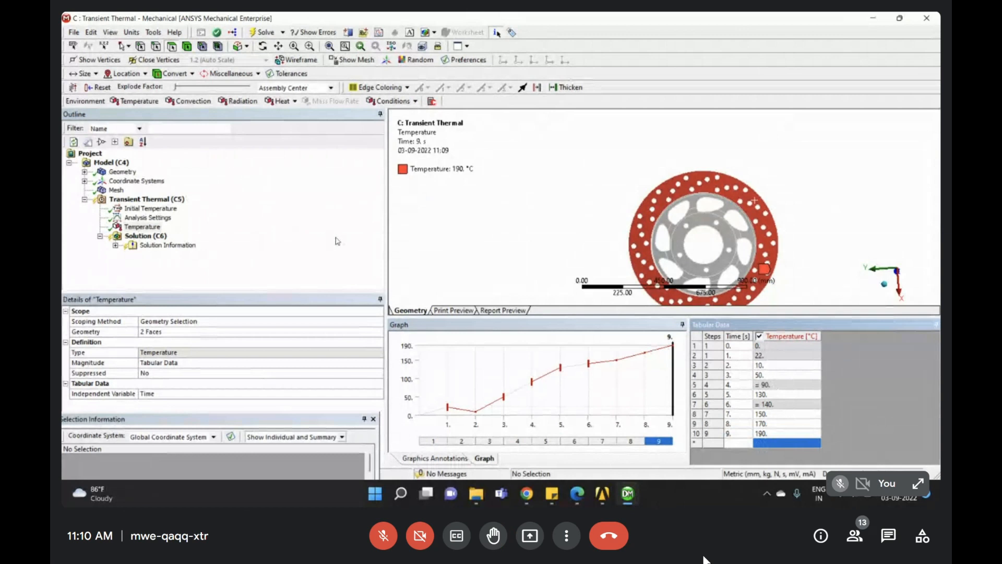
Review the Temperature load's tabular values at 4 s and 5 s
scroll(654, 216, "down", 5)
left_click(766, 387)
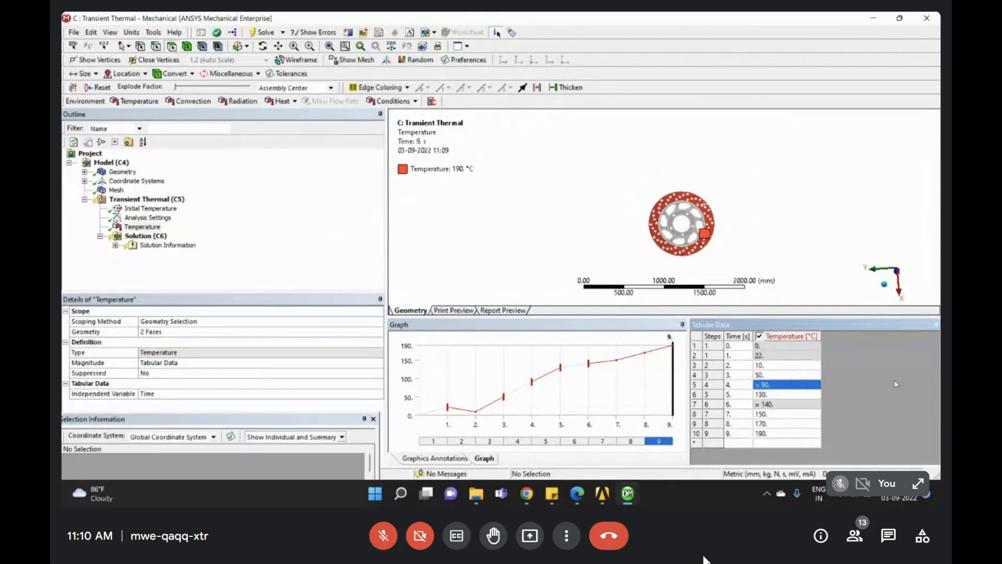
left_click(707, 395)
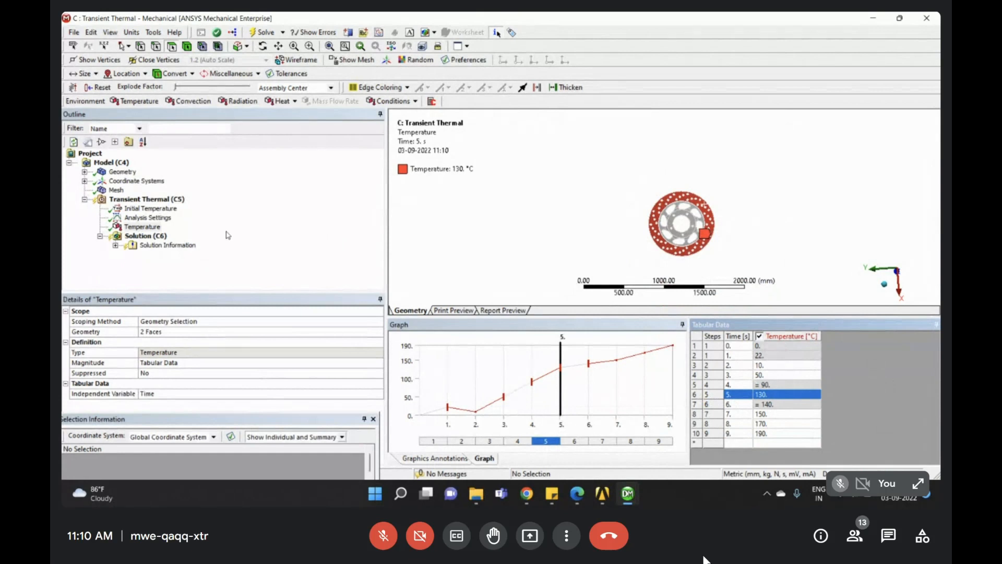
left_click(147, 235)
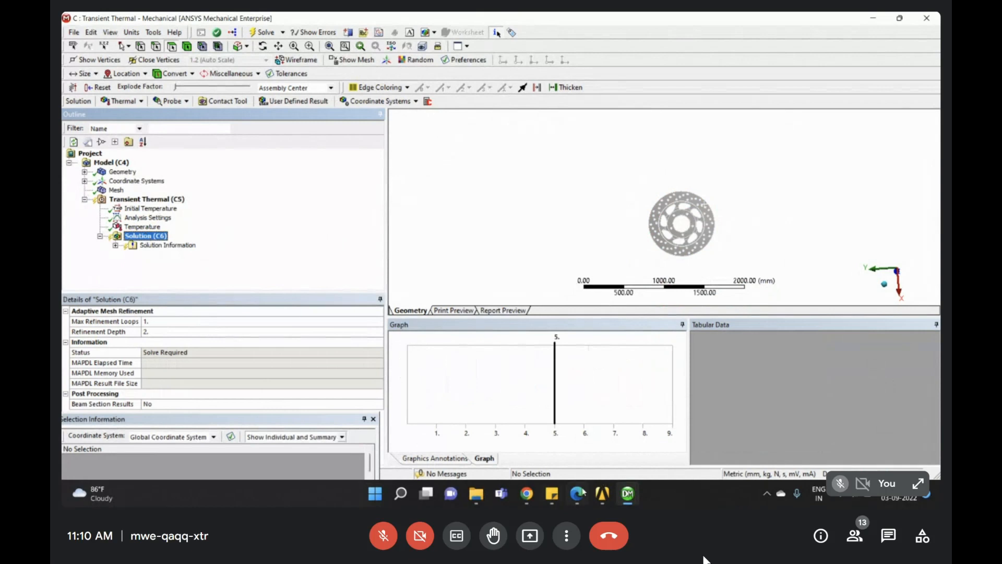
Insert a Convection load under Transient Thermal and box-select all faces of the brake disc for it
right_click(169, 202)
mouse_move(300, 206)
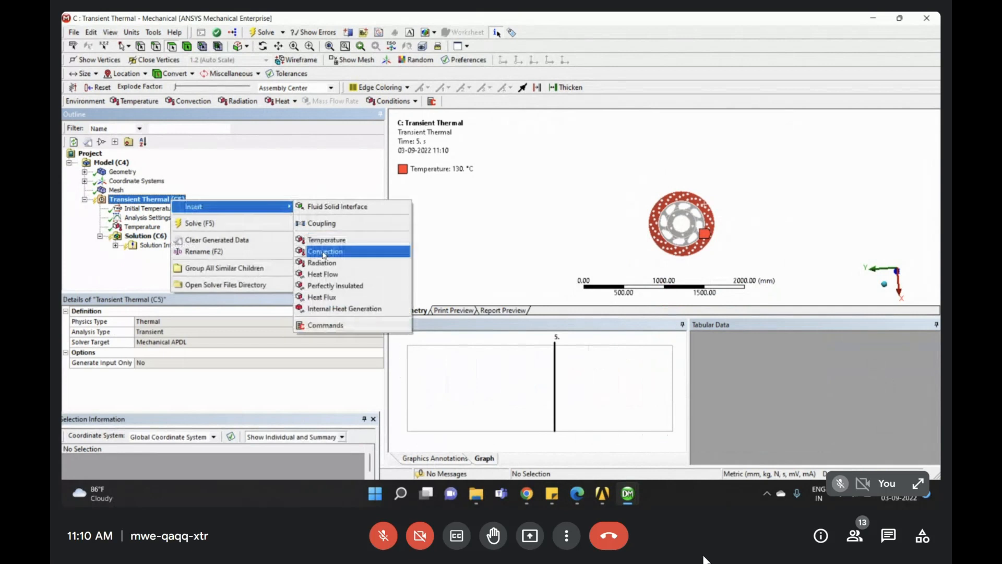
left_click(334, 248)
scroll(603, 195, "down", 2)
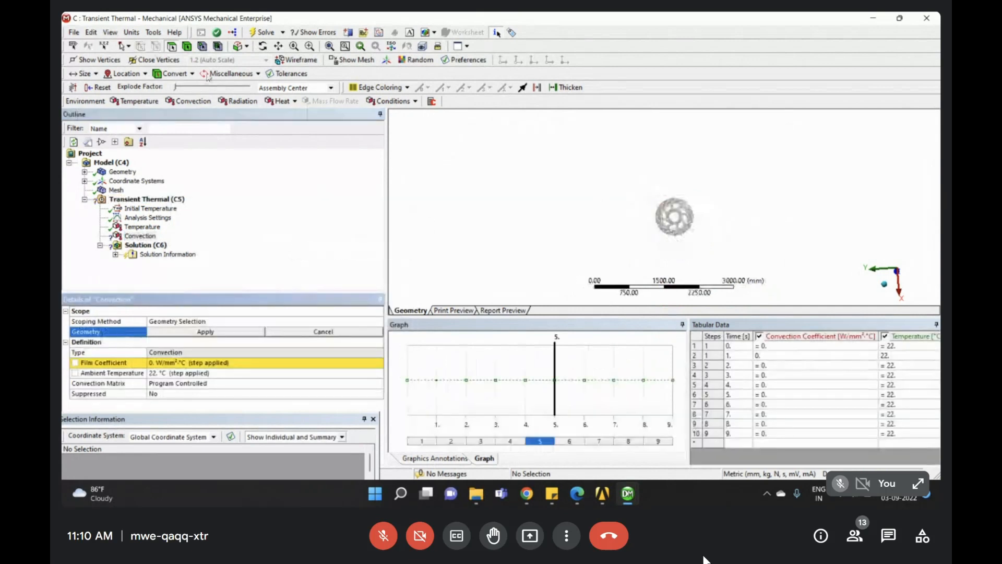
left_click(128, 46)
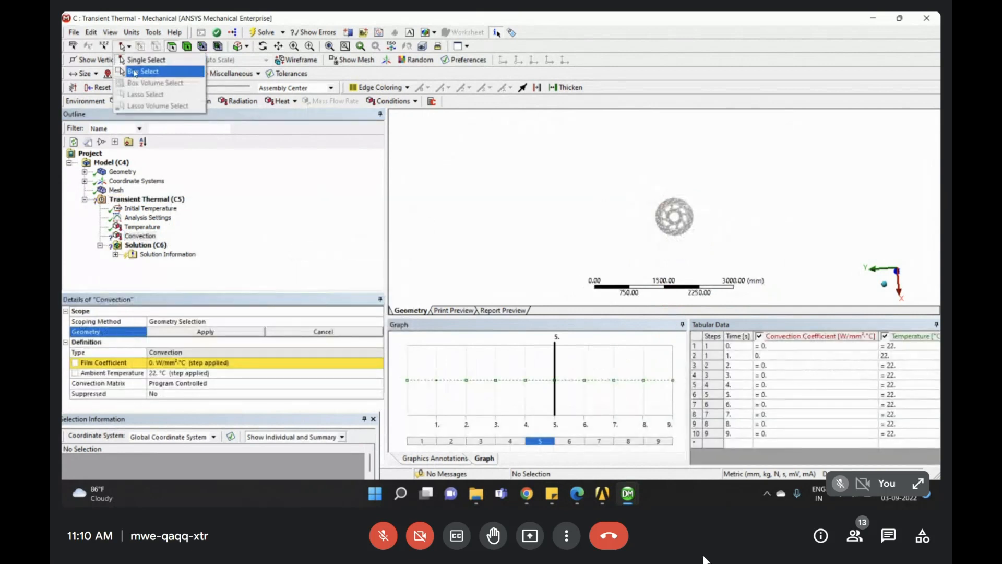
left_click(135, 72)
left_click_drag(634, 186, 757, 254)
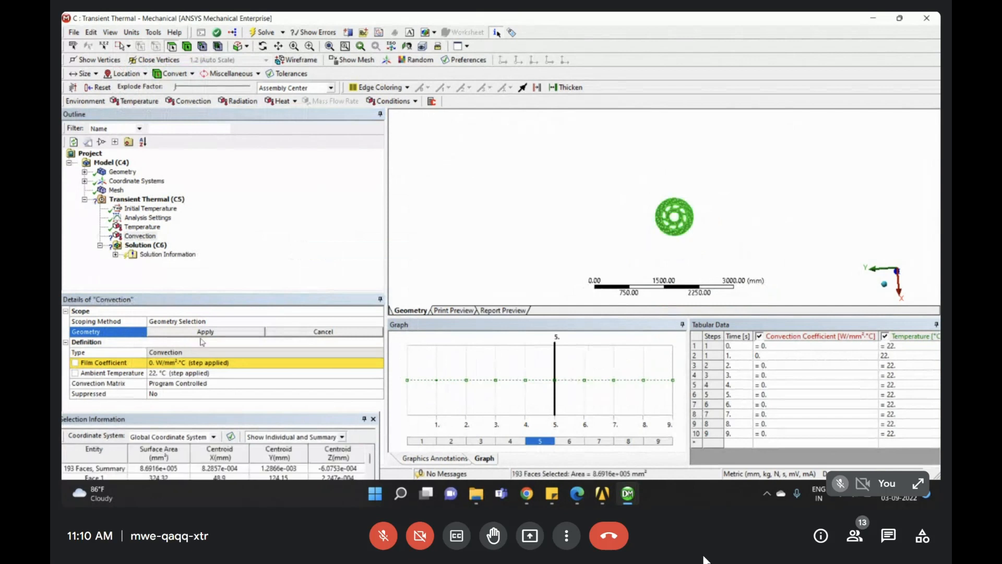
Remove the two perforated outer ring faces from the selection and apply the remaining faces as the Convection geometry
left_click(120, 47)
left_click(131, 61)
right_click_drag(645, 182, 726, 244)
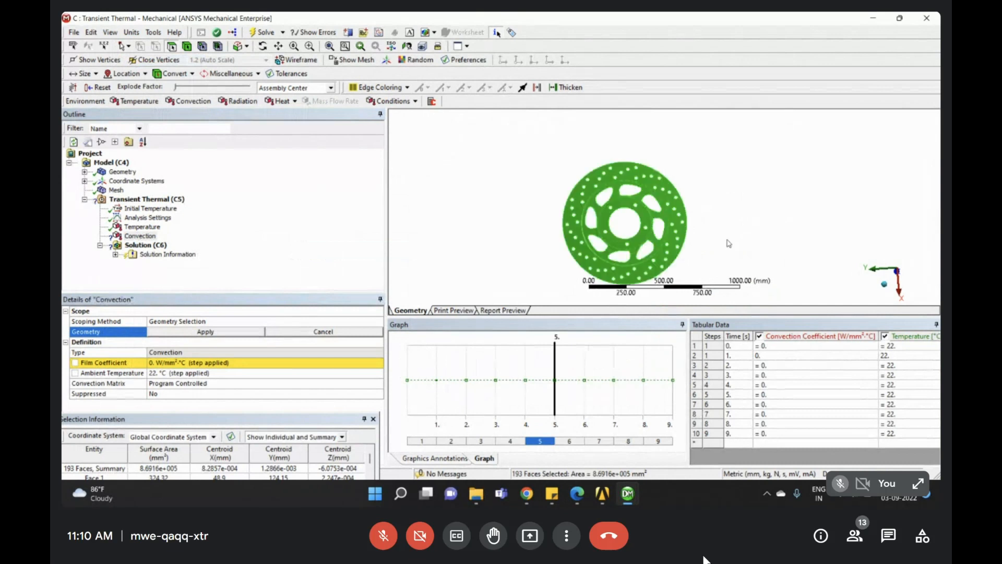
scroll(727, 240, "up", 5)
left_click(682, 212, "ctrl")
middle_click_drag(682, 213, 514, 183)
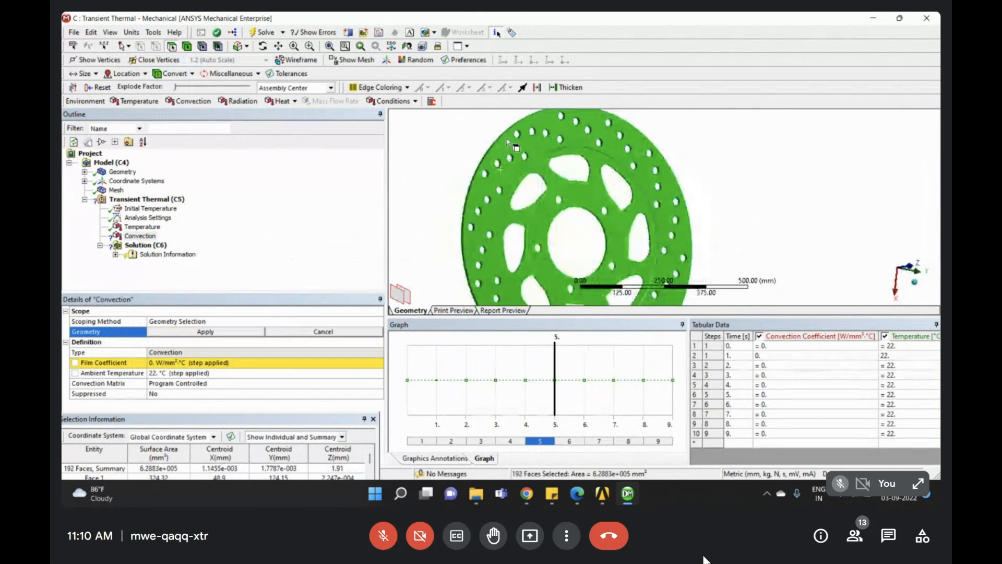
left_click(513, 148, "ctrl")
left_click(178, 332)
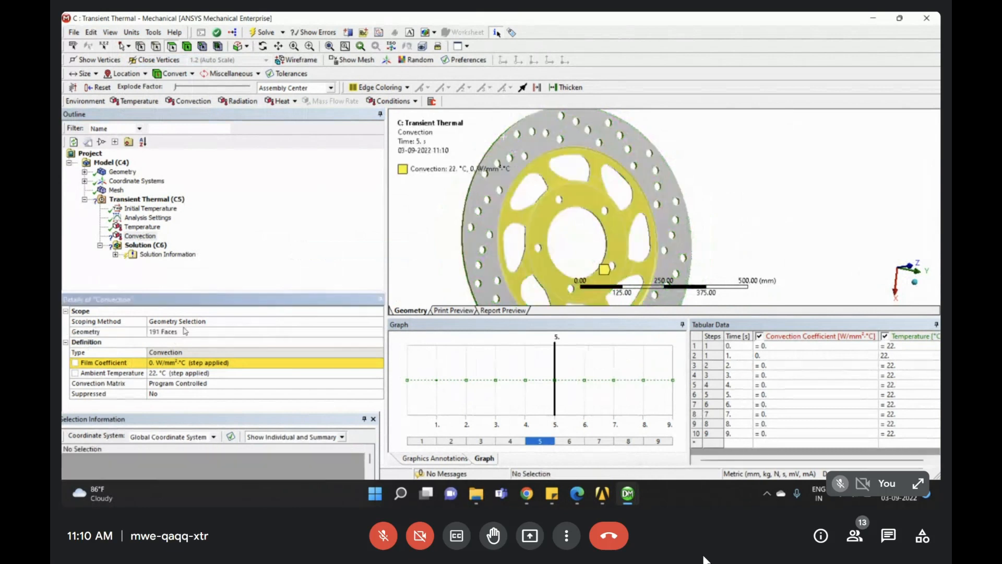
Set the Convection film coefficient to 0.2 W/mm²·°C and inspect the convection faces on the disc
left_click(172, 364)
type("0.2")
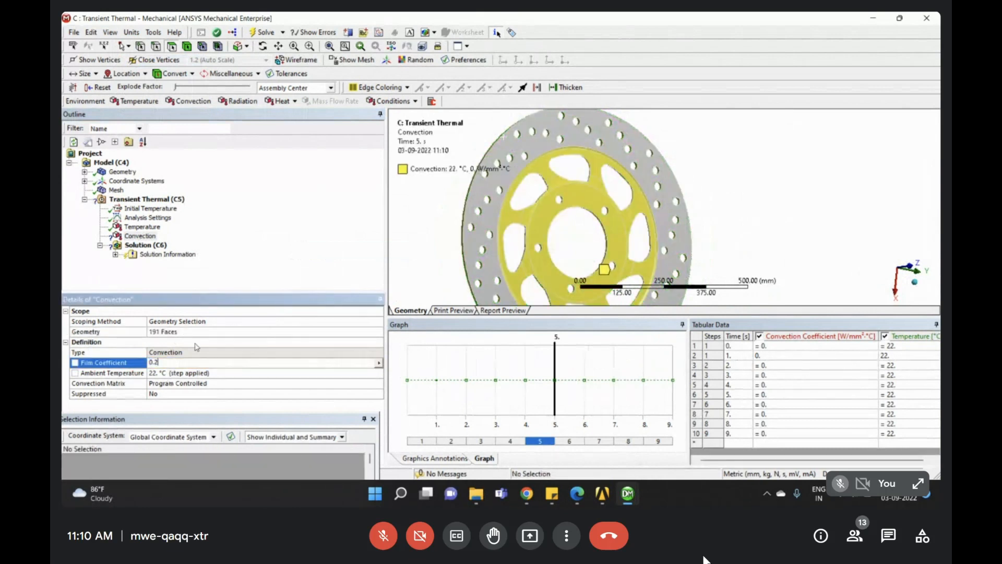
key("Return")
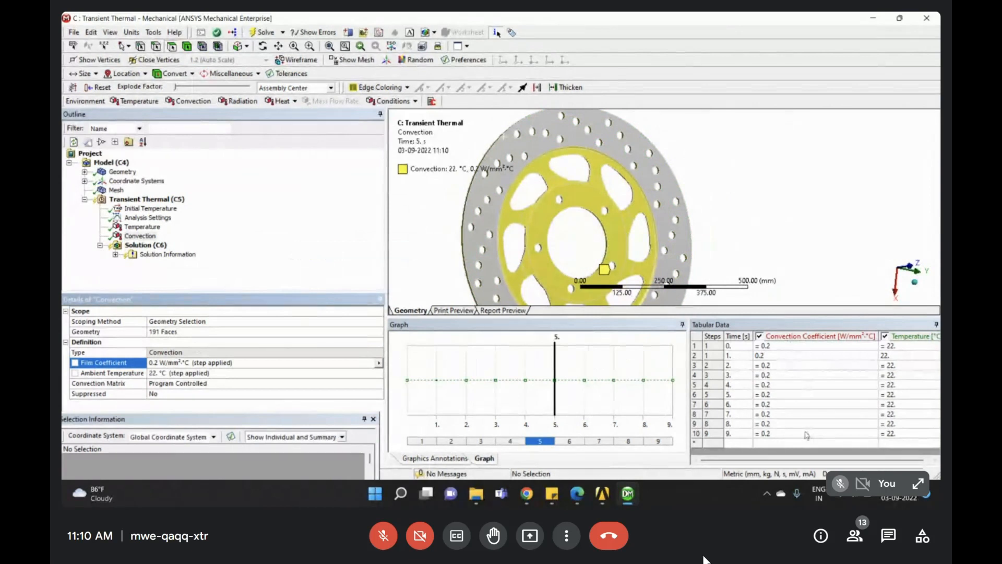
scroll(662, 205, "down", 3)
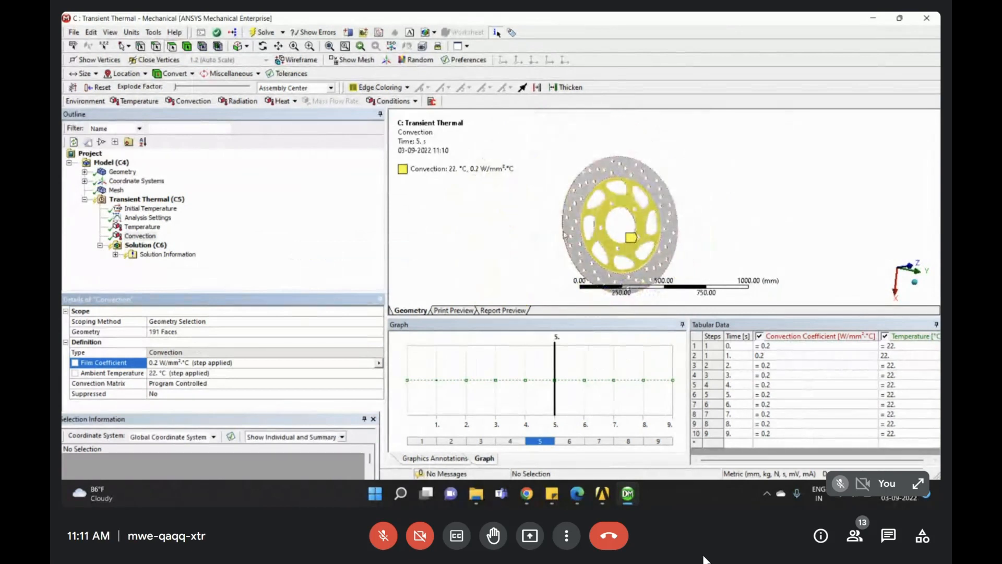
middle_click_drag(563, 238, 797, 217)
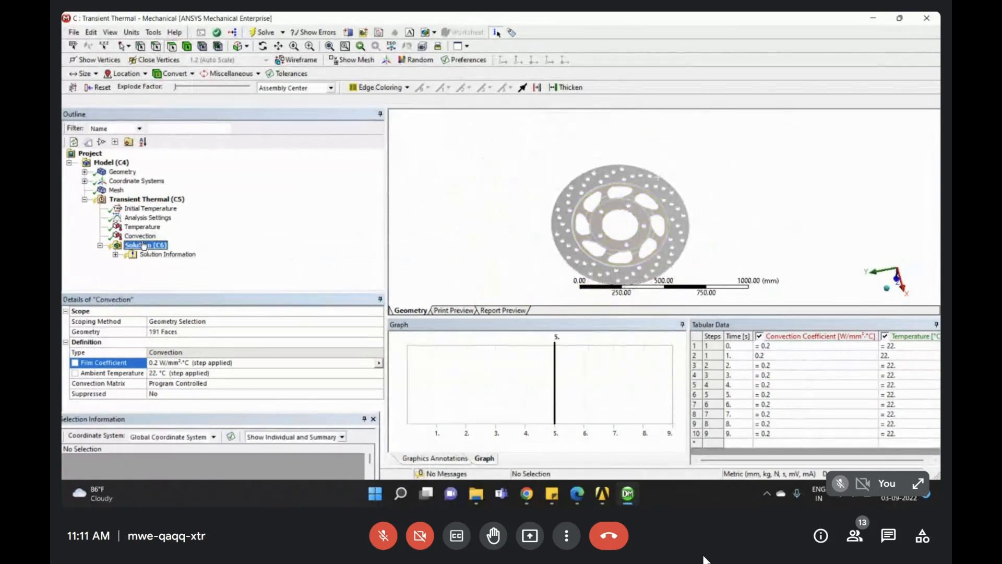
Solve the brake disc's transient thermal analysis, checking the Initial Temperature settings while it runs
left_click(146, 245)
right_click(145, 245)
left_click(172, 268)
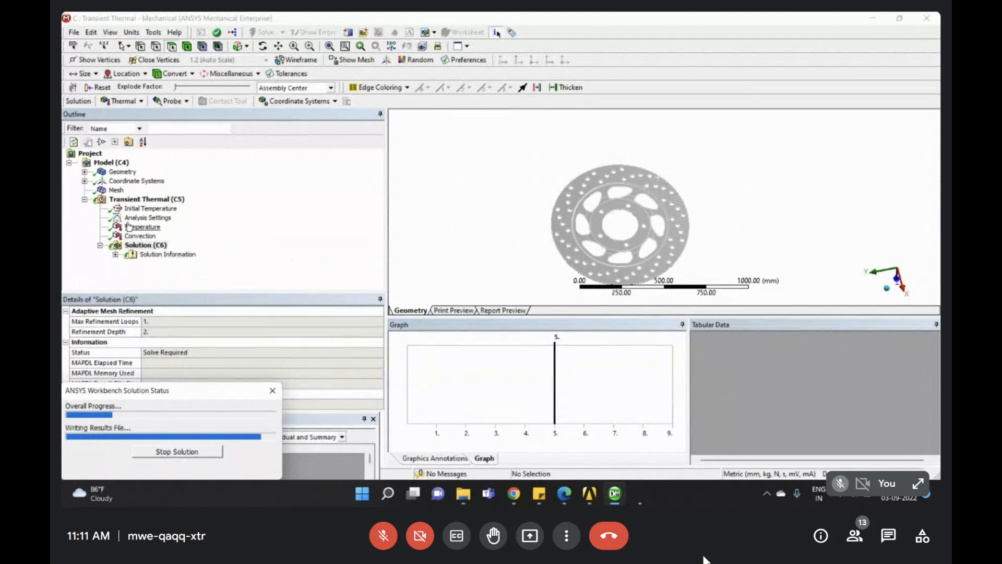
left_click(132, 209)
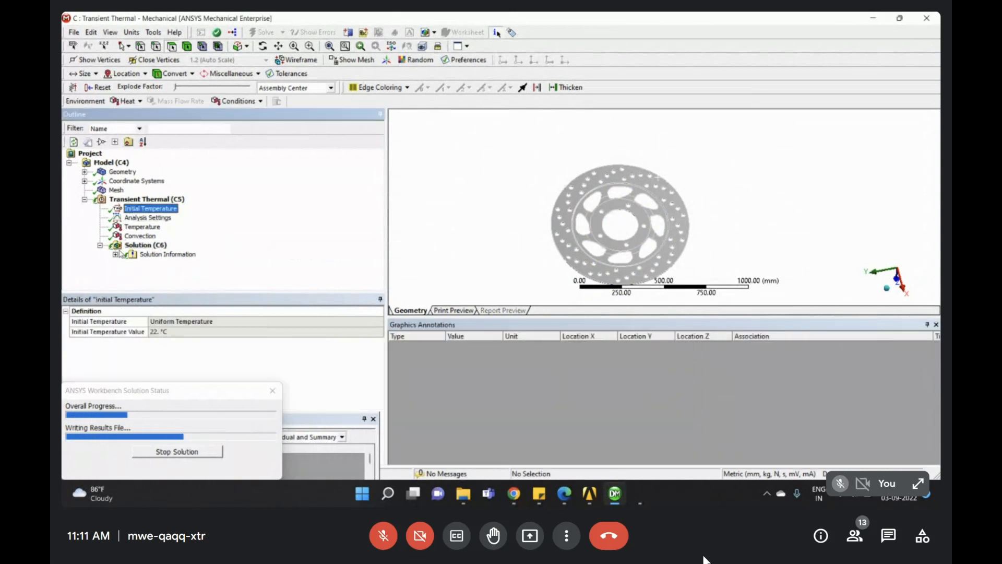
left_click(145, 244)
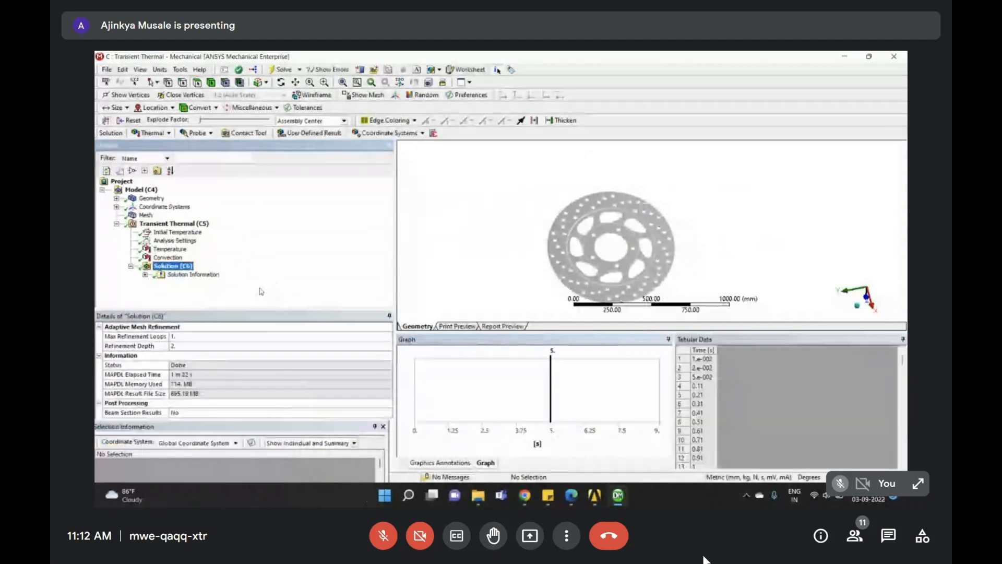
Insert a thermal Temperature result for all bodies under Solution (C6) and evaluate it
right_click(180, 268)
mouse_move(214, 276)
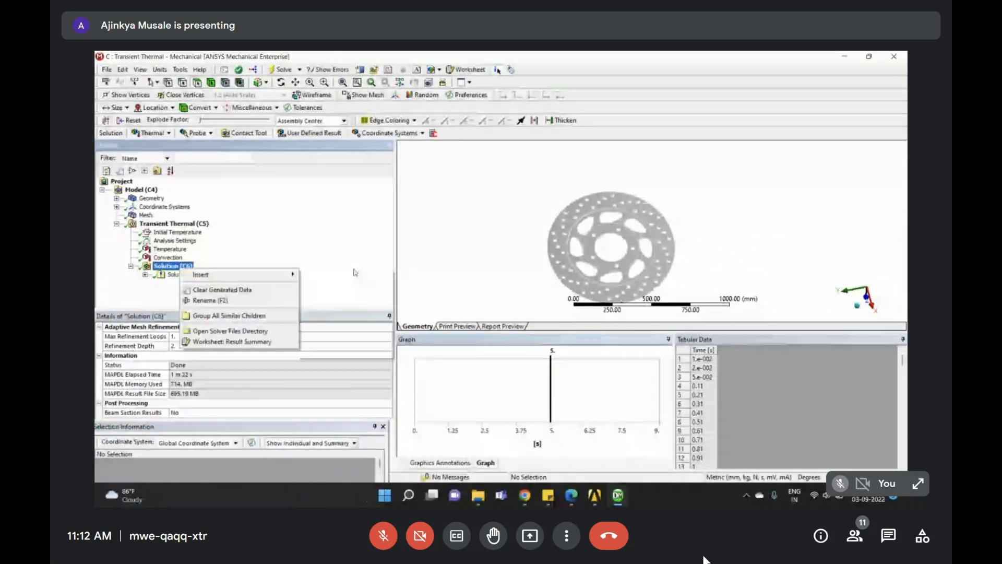
mouse_move(342, 276)
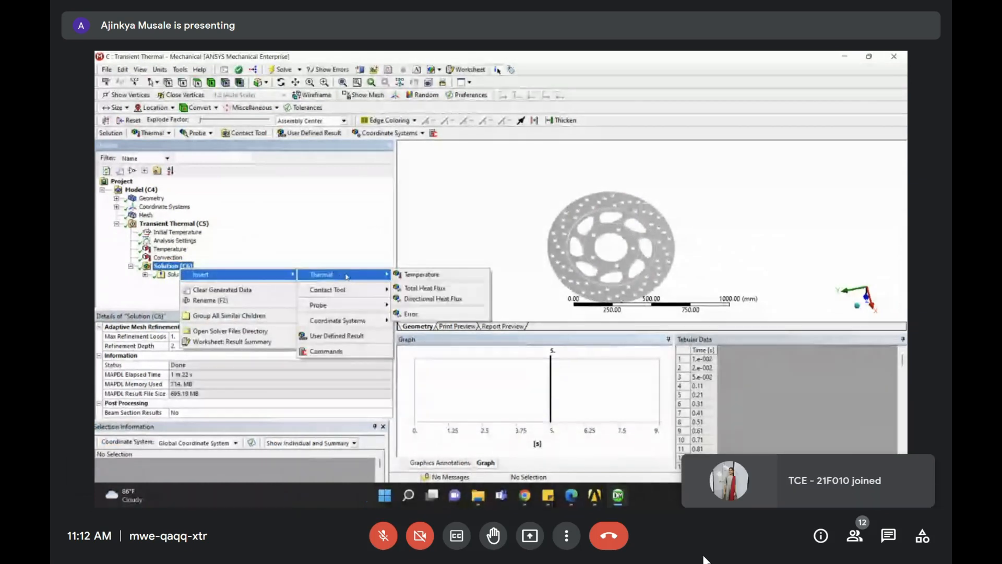
left_click(452, 277)
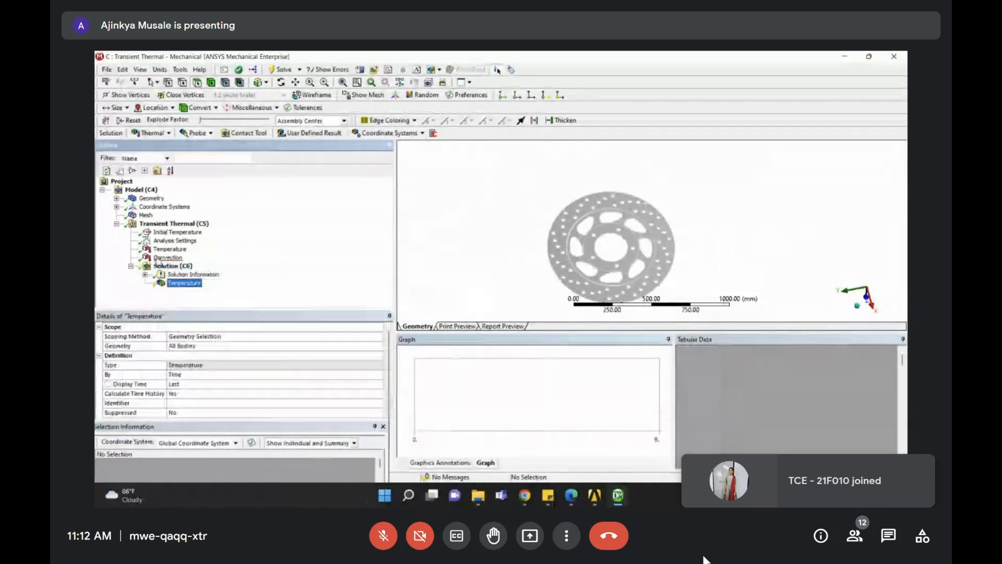
right_click(179, 283)
left_click(223, 306)
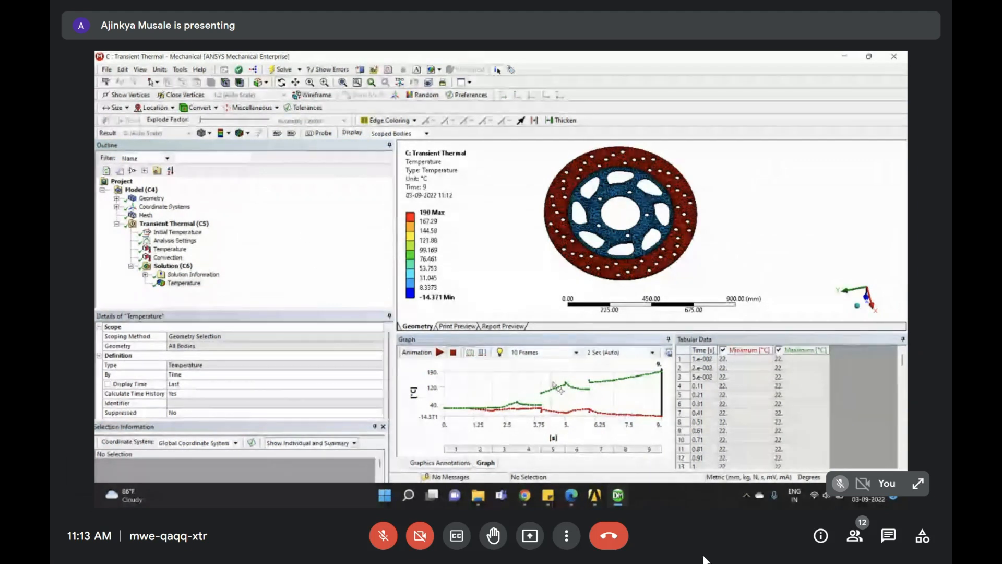
Examine the disc's temperature contour and find the minimum and maximum temperatures at 6 s in the tabular data
middle_click_drag(673, 277, 682, 214)
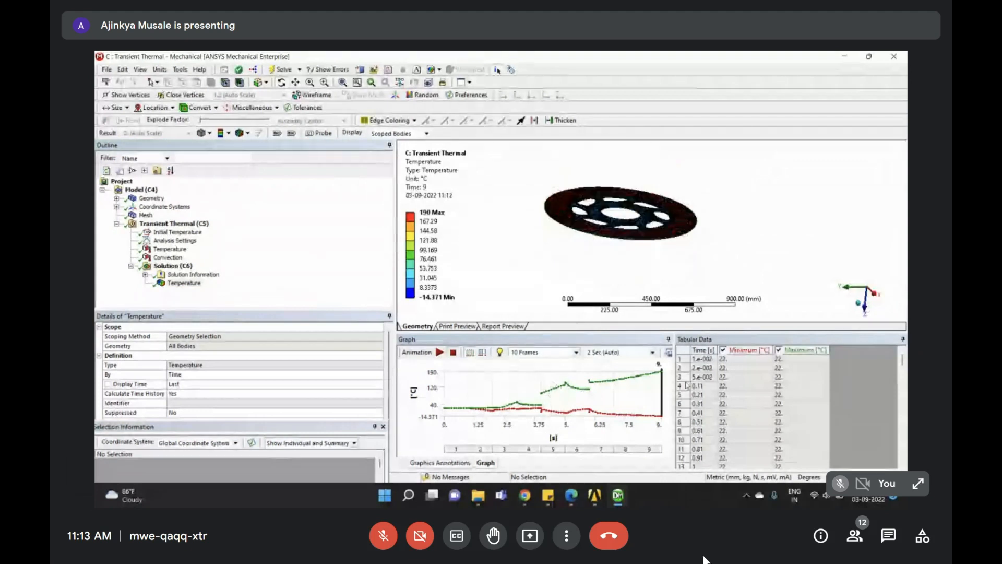
left_click_drag(902, 359, 902, 427)
left_click(681, 395)
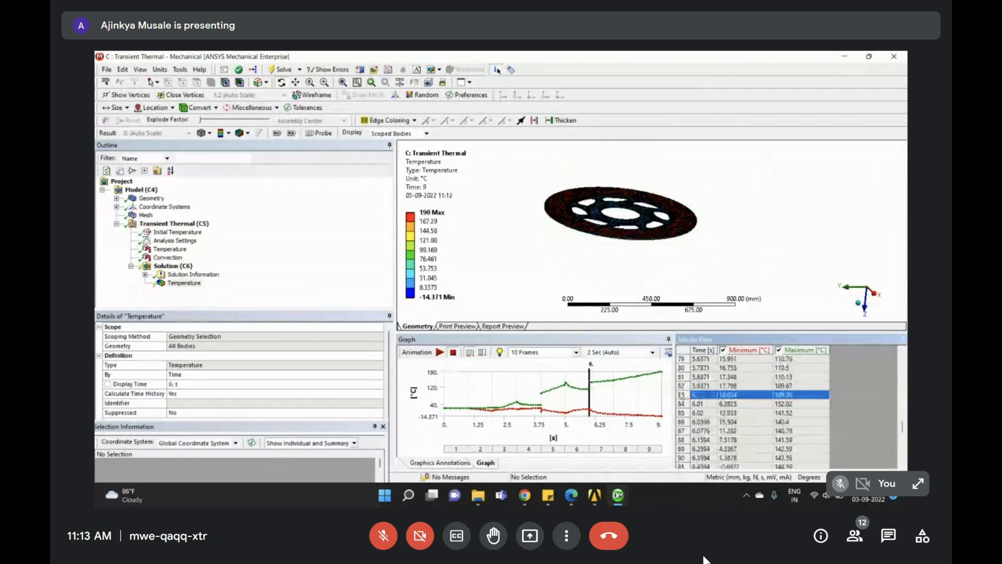
Check the applied Temperature load table, retrieve the Temperature result at 5 s, and inspect the disc's contour
left_click(172, 249)
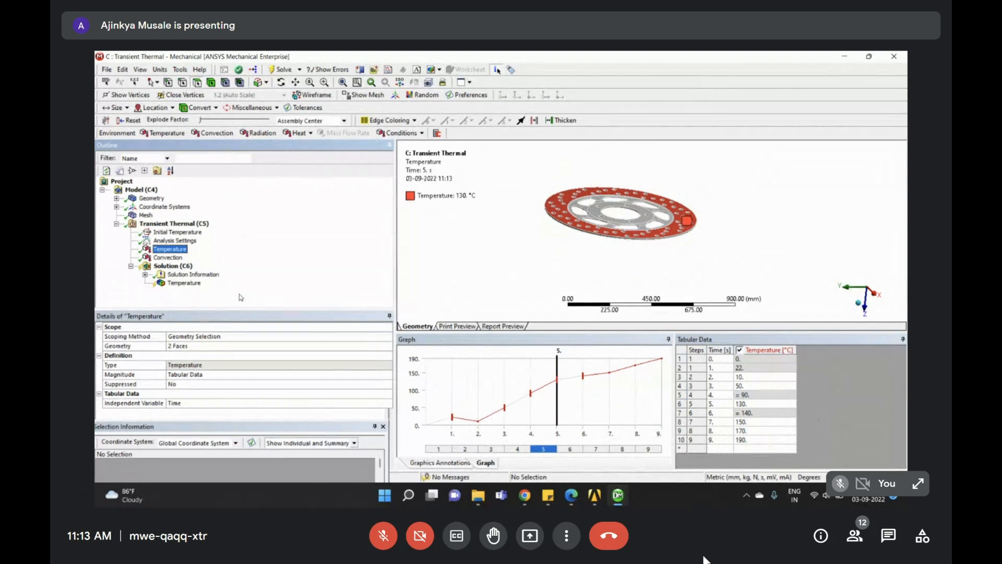
left_click(200, 282)
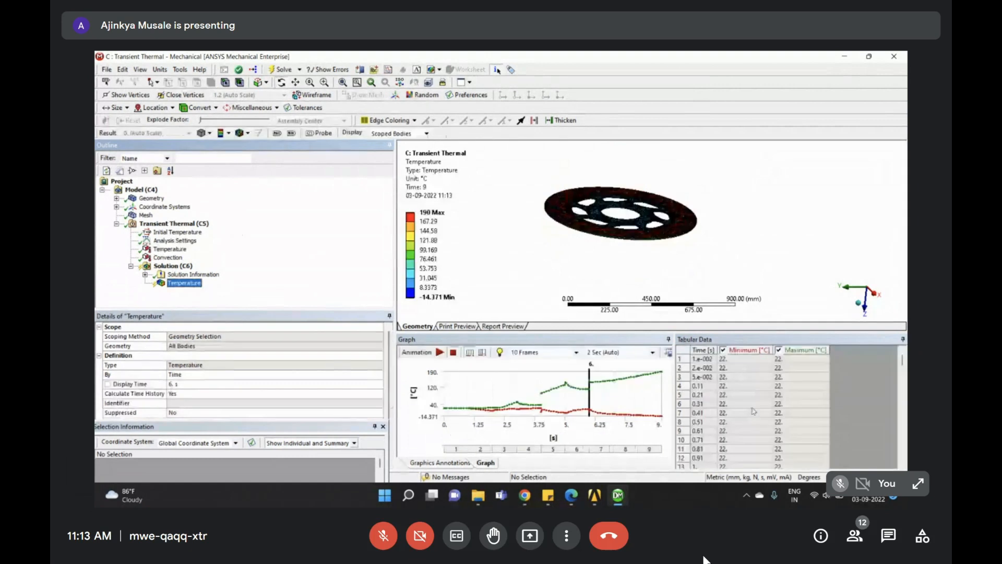
scroll(713, 418, "down", 9)
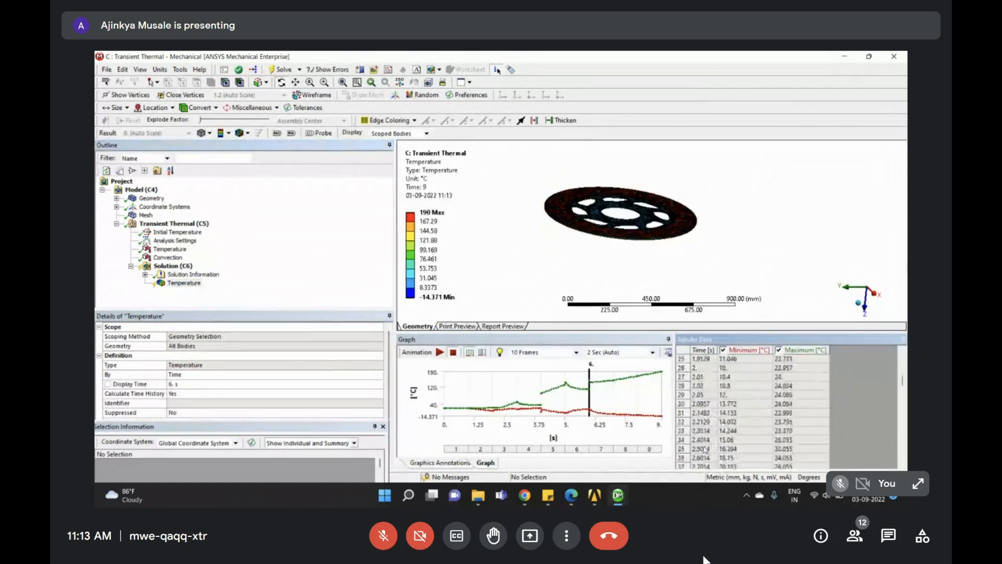
scroll(698, 423, "down", 7)
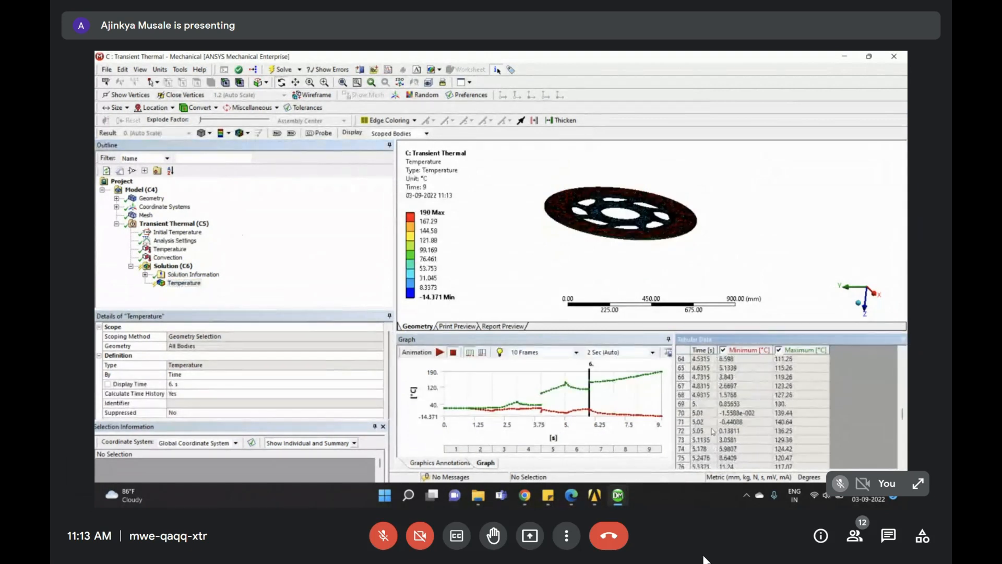
left_click(683, 405)
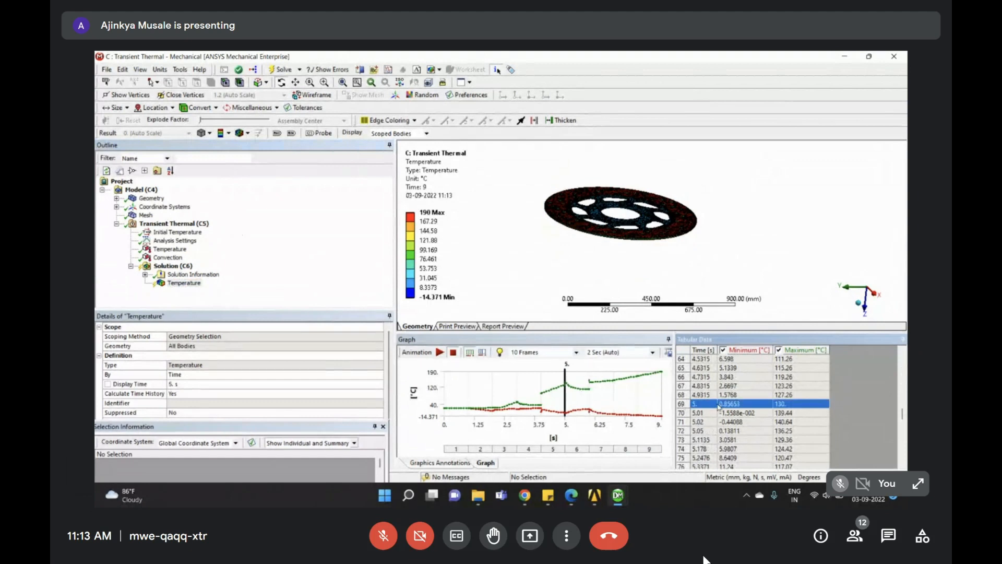
right_click(718, 406)
left_click(757, 421)
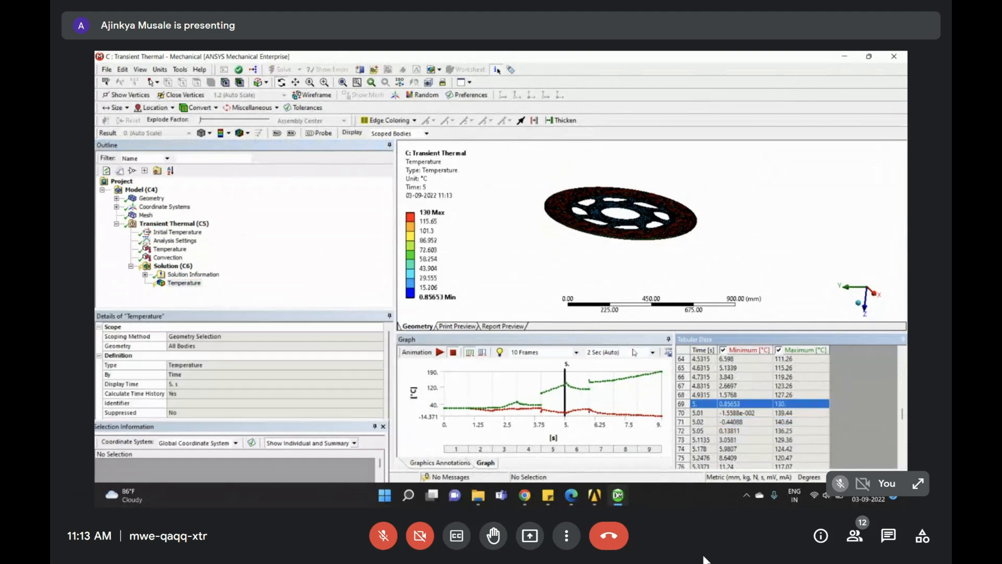
scroll(660, 239, "up", 5)
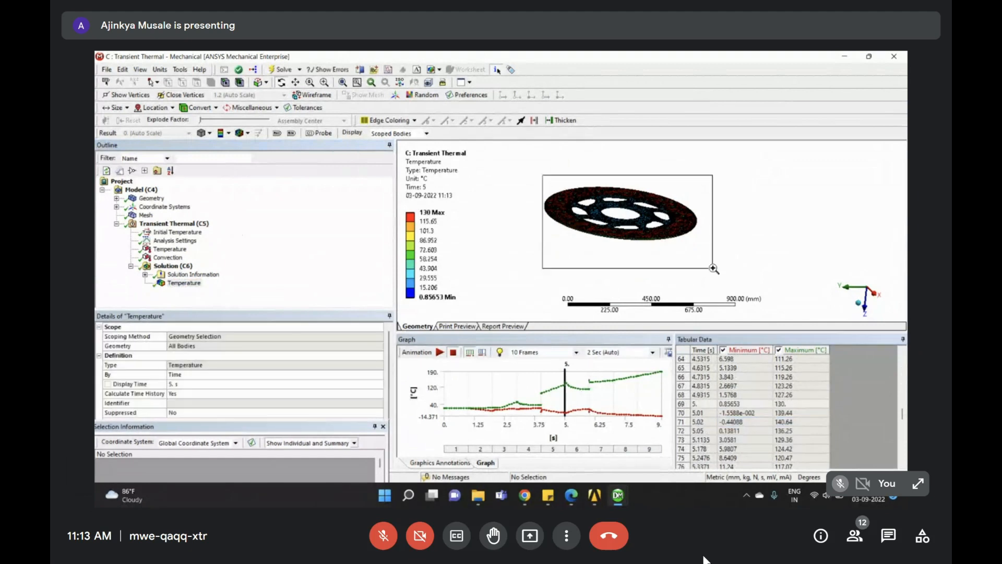
middle_click_drag(660, 239, 711, 234)
scroll(652, 241, "down", 5)
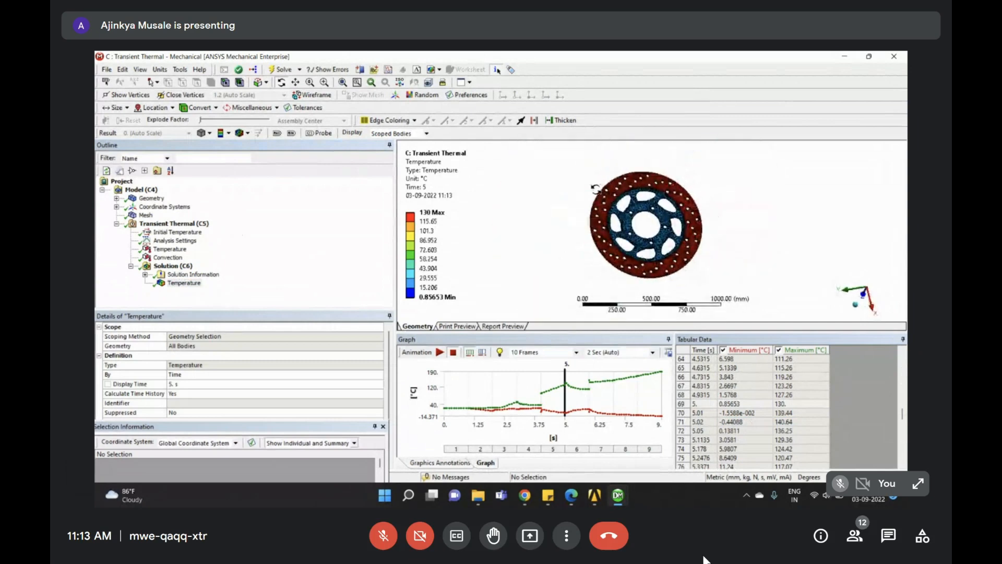
scroll(660, 224, "up", 5)
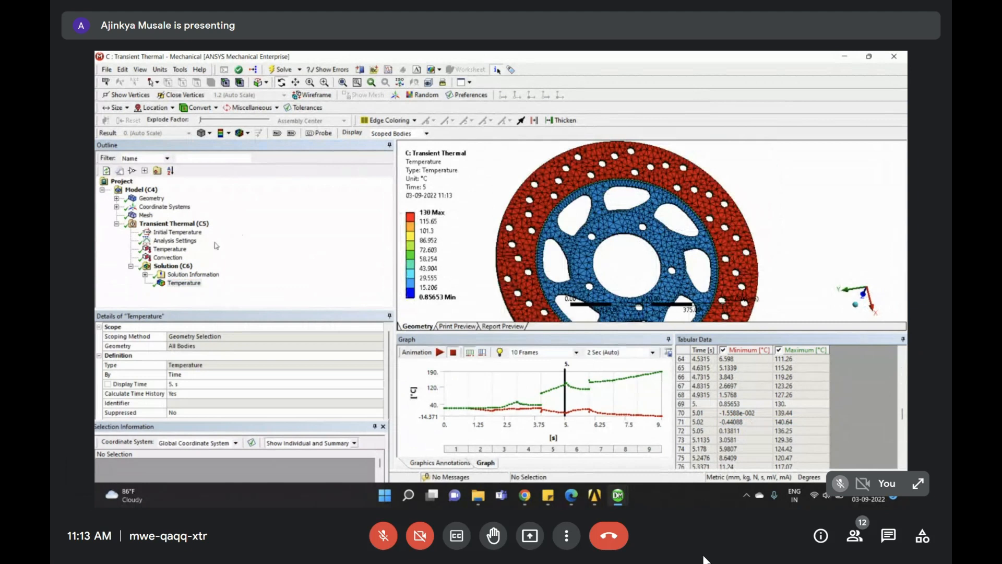
Insert a thermal Total Heat Flux result for all bodies under Solution (C6), evaluate it and inspect the disc's contour
right_click(168, 268)
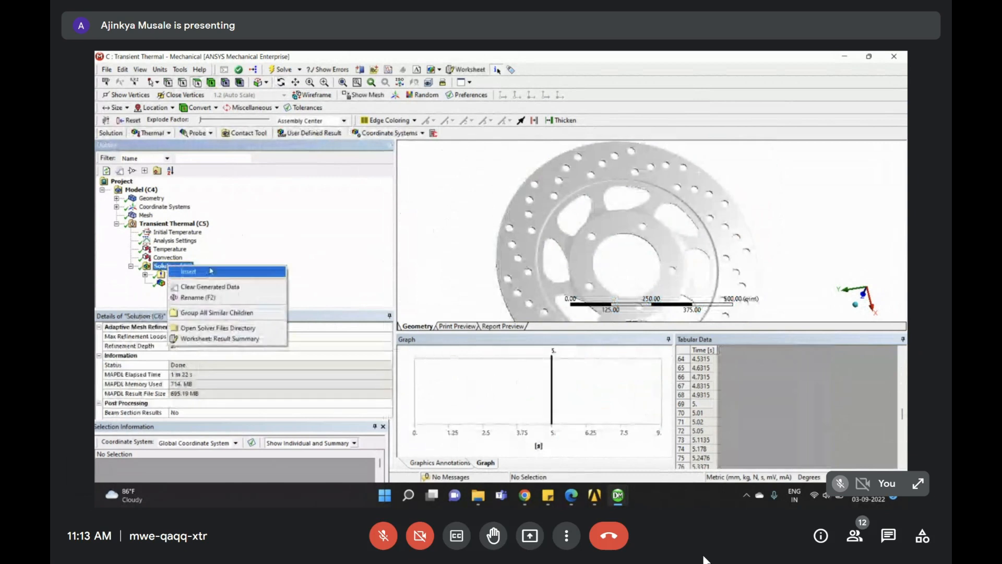
mouse_move(210, 270)
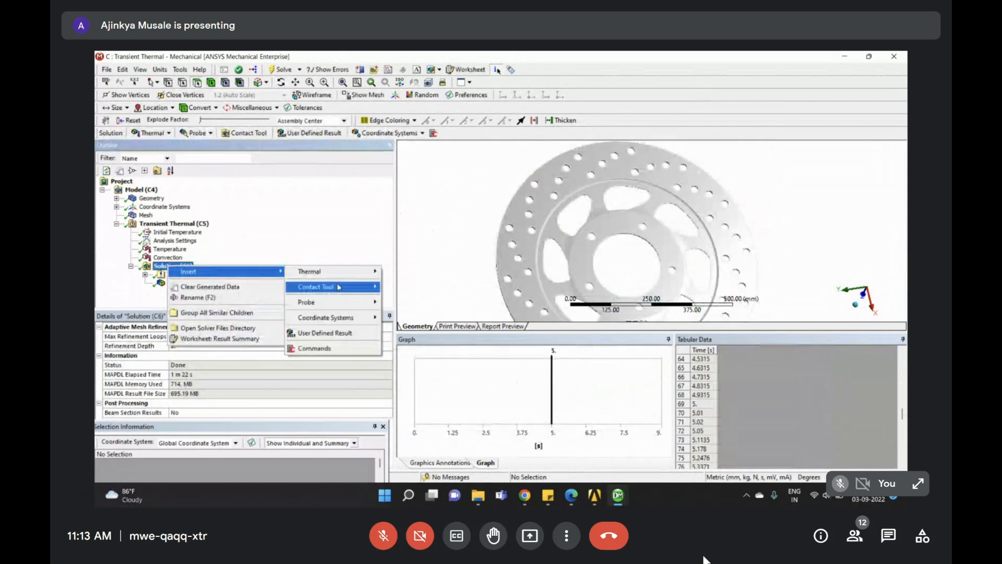
mouse_move(308, 271)
left_click(415, 282)
right_click(189, 292)
left_click(239, 307)
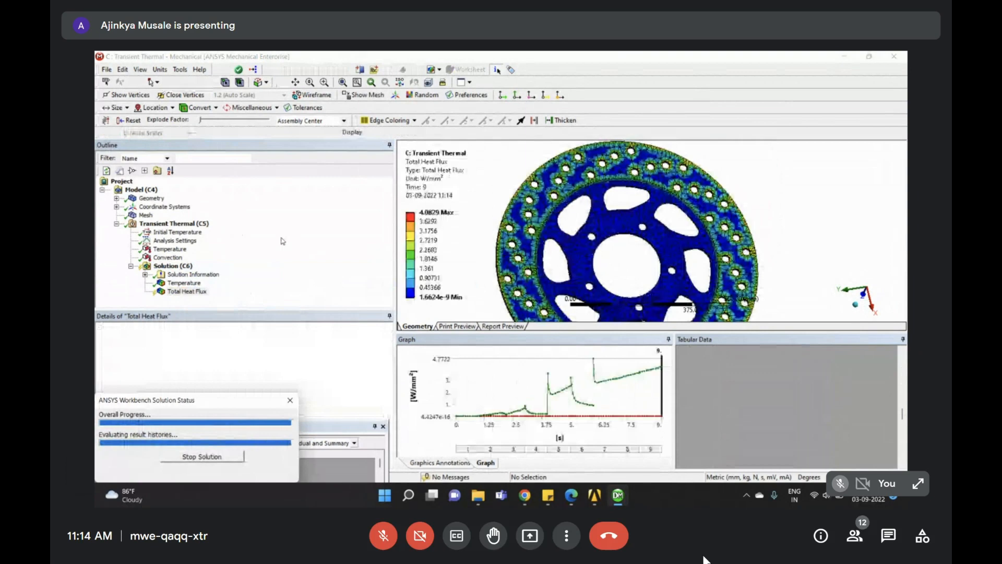
scroll(626, 261, "down", 3)
middle_click_drag(627, 261, 642, 225)
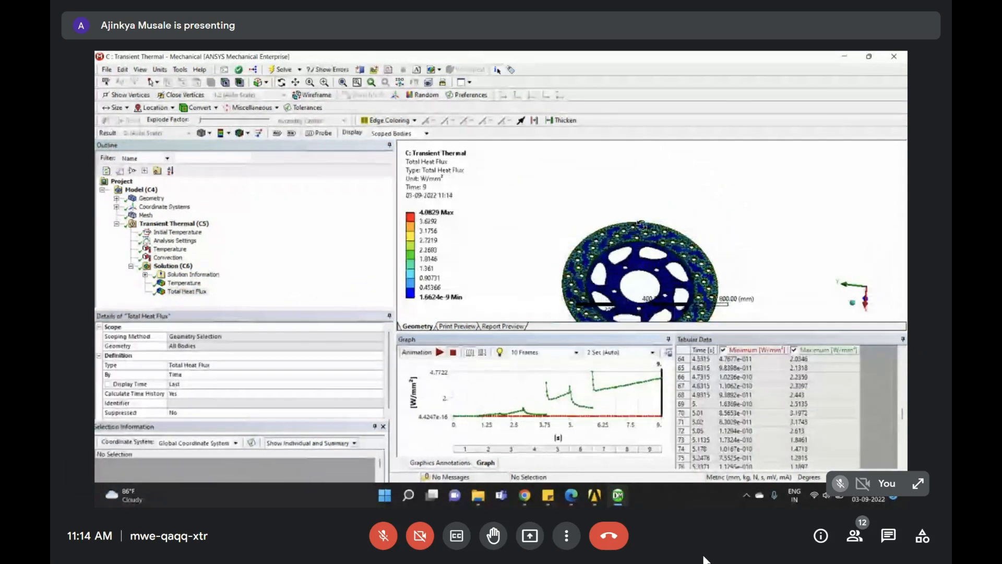
scroll(641, 225, "up", 5)
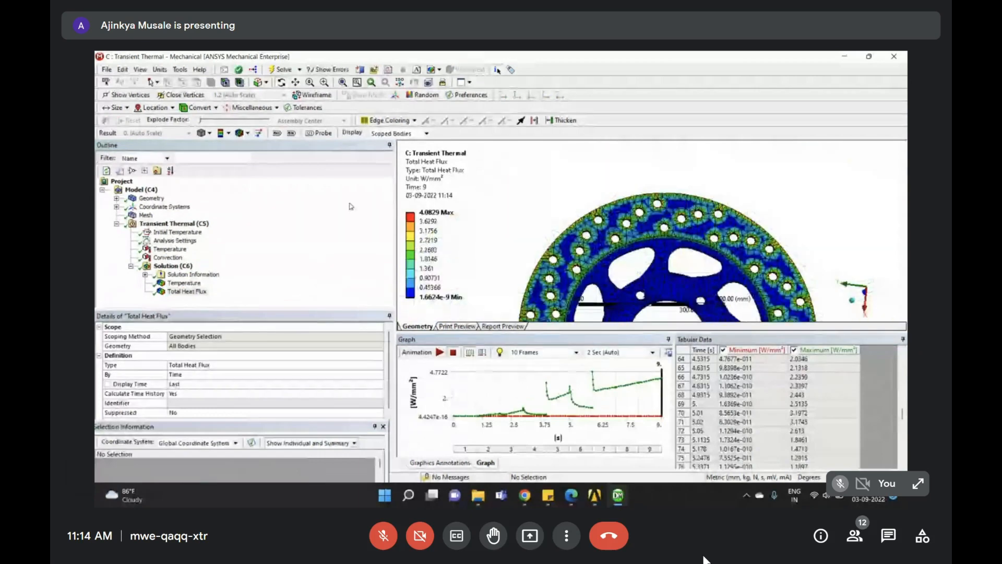
left_click(187, 291)
Switch to Assignment 7.pdf in the browser and review the required outputs of Problem Statement 2 and the setup of Problem Statement 3
left_click(572, 497)
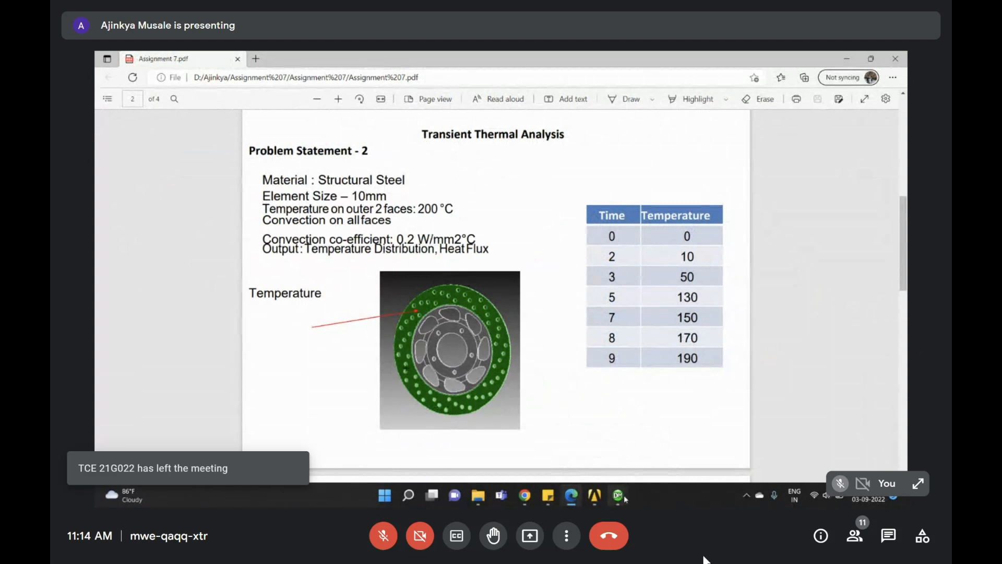
mouse_move(625, 496)
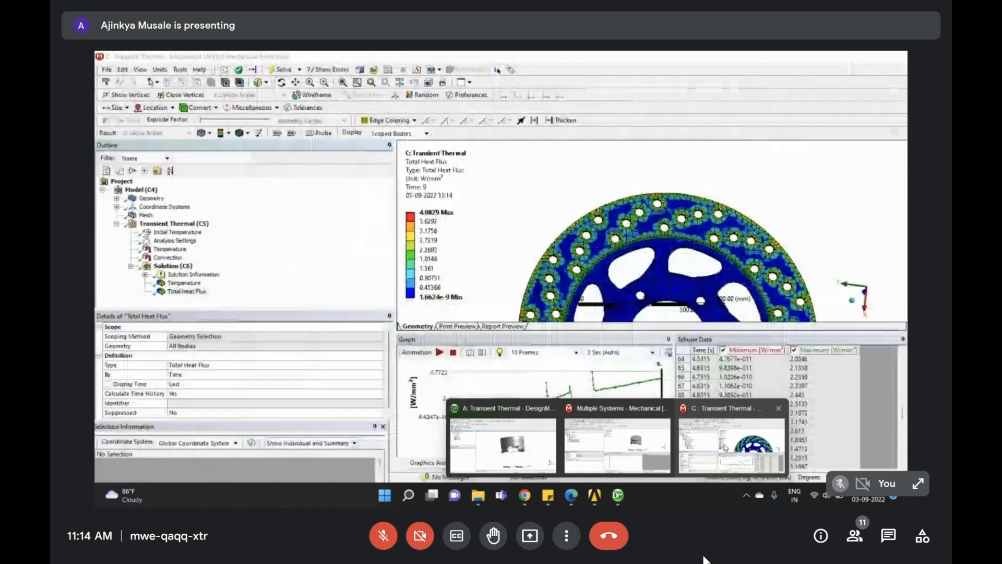
left_click(725, 448)
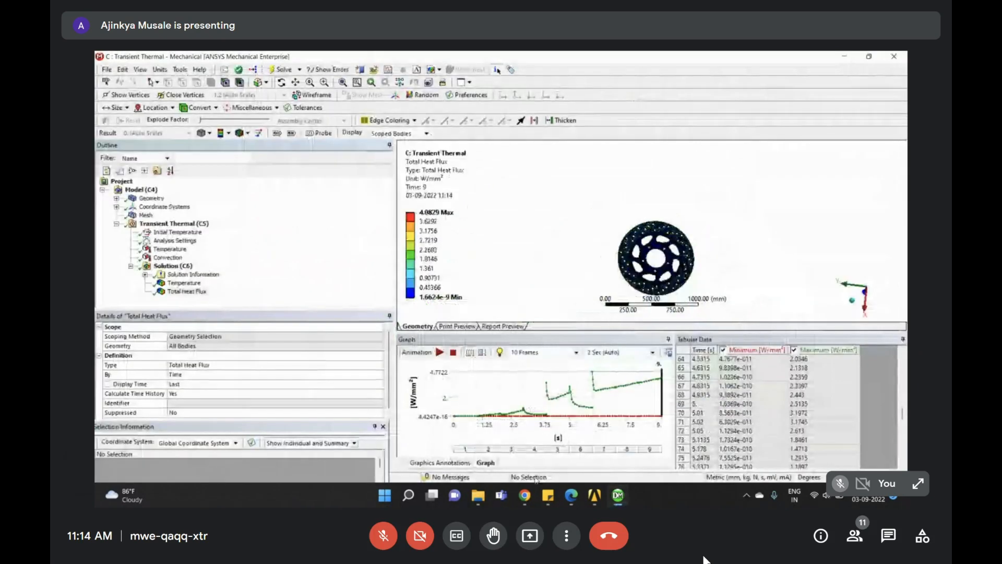
left_click(600, 494)
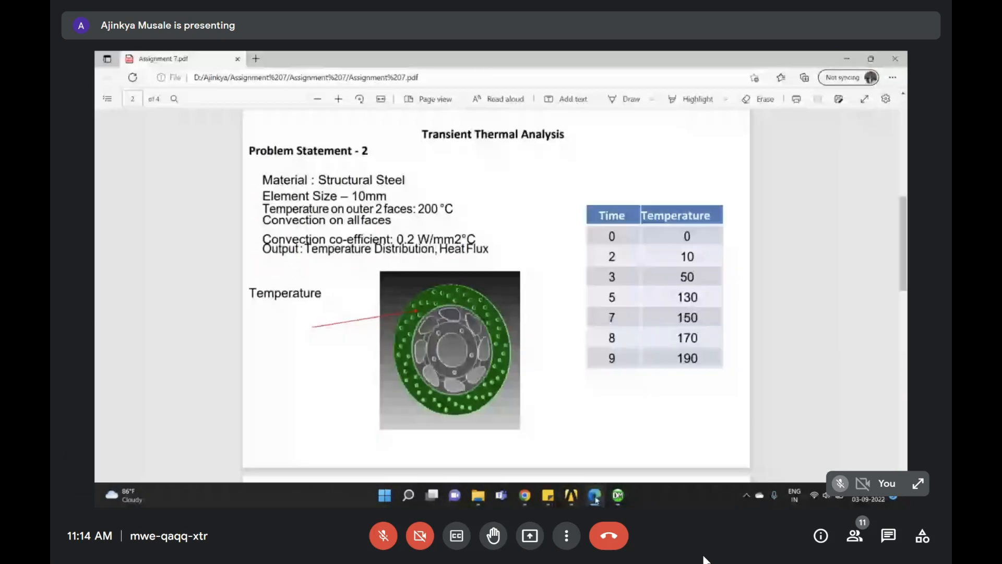
scroll(468, 248, "down", 2)
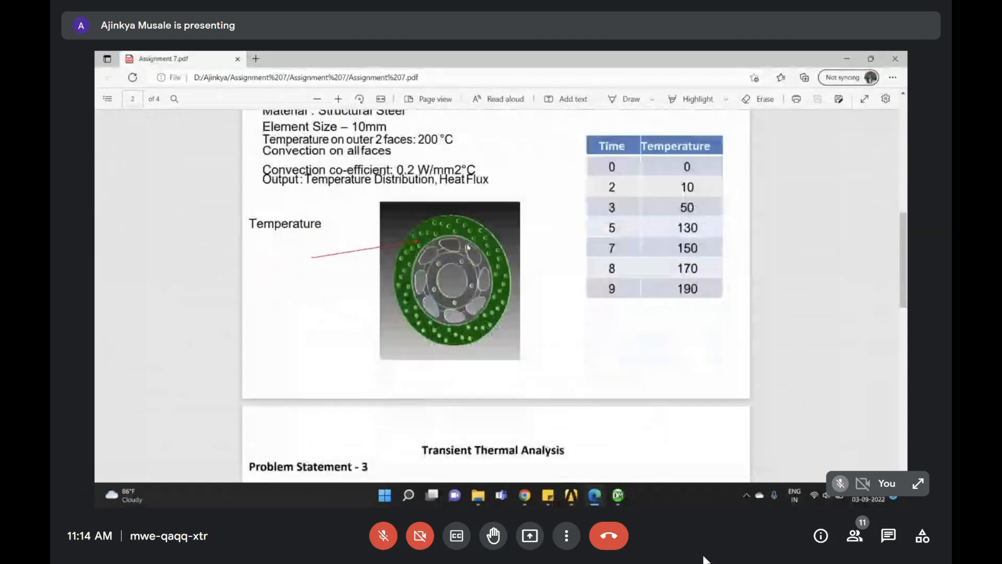
scroll(468, 247, "down", 8)
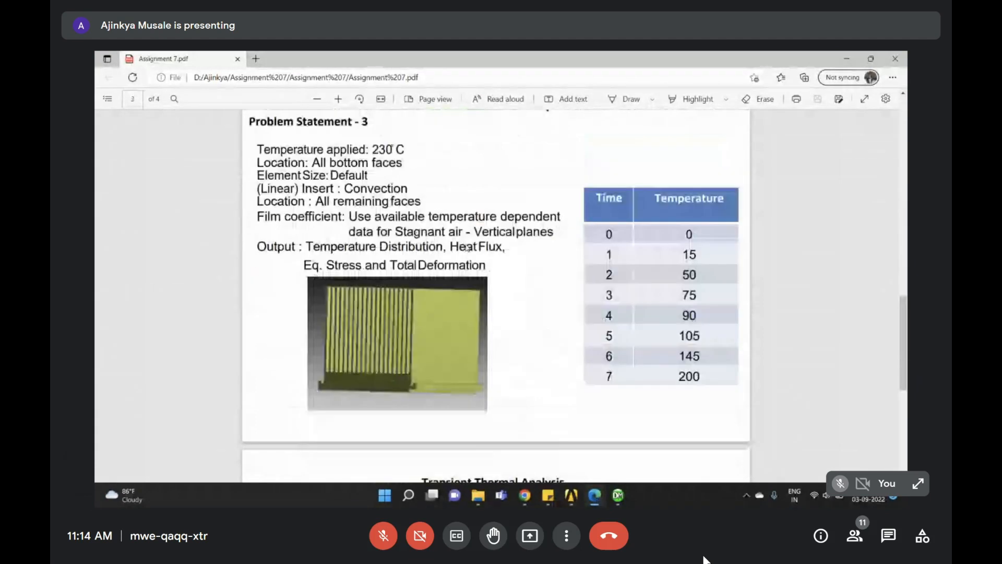
scroll(486, 217, "up", 3)
scroll(485, 217, "down", 2)
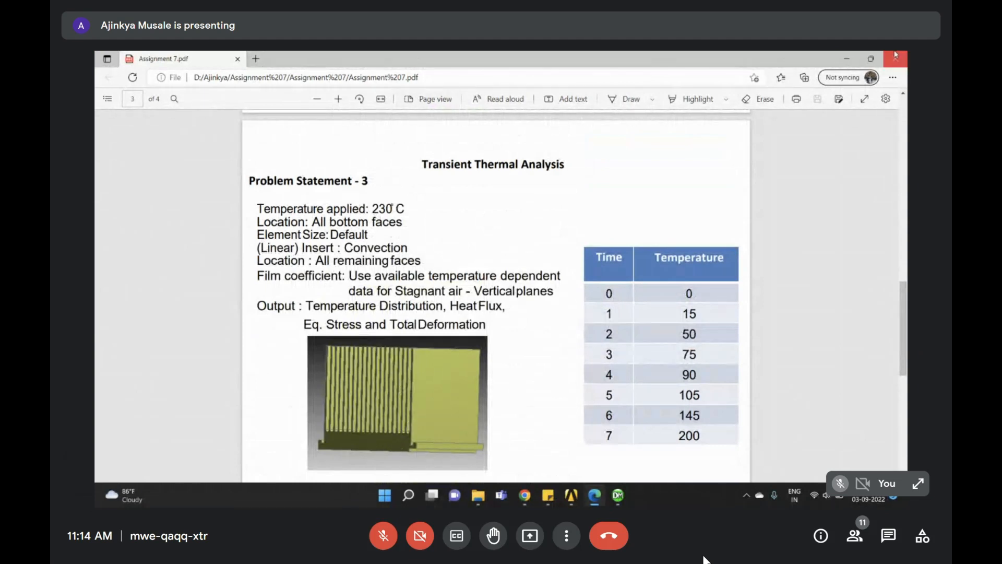
left_click(852, 58)
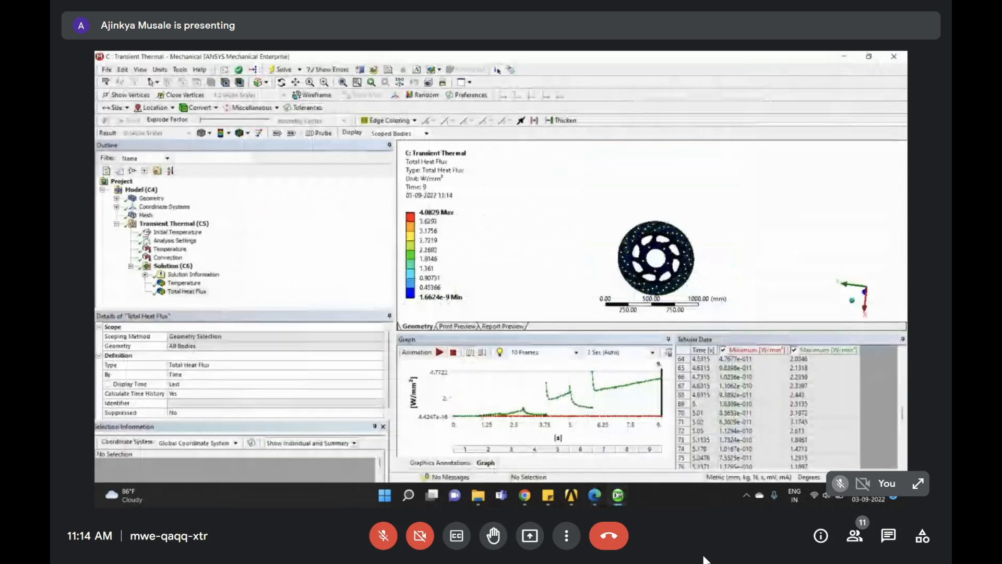
Switch to File Explorer and open the Session_6 ANSYS project from the Assignment 6_Complete folder
left_click(478, 495)
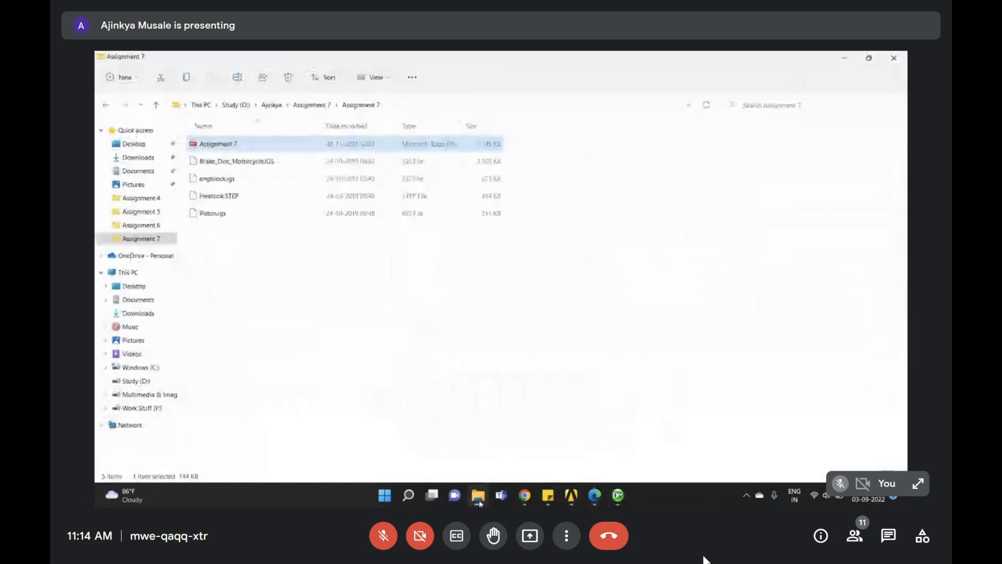
left_click(280, 105)
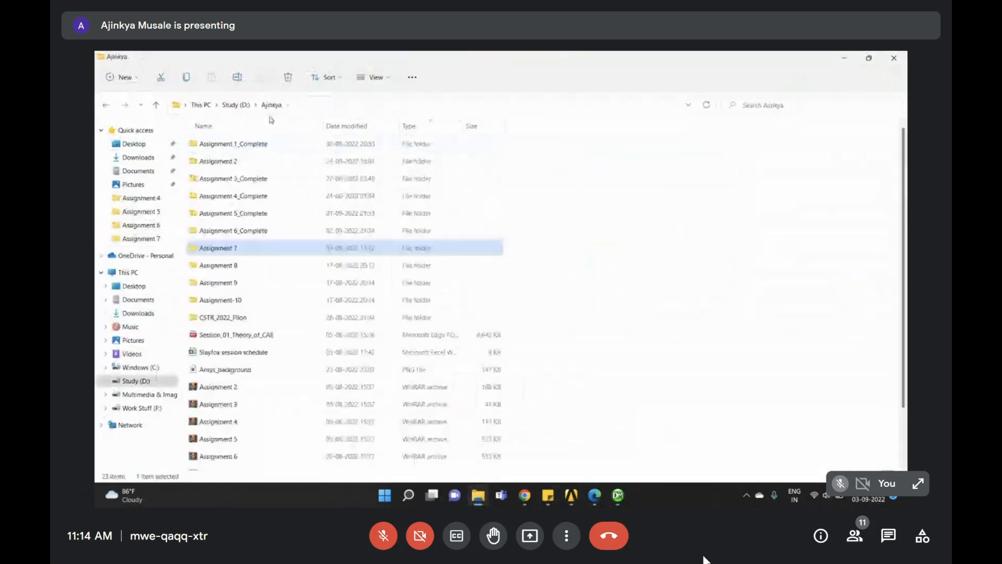
left_click(225, 230)
left_click(218, 179)
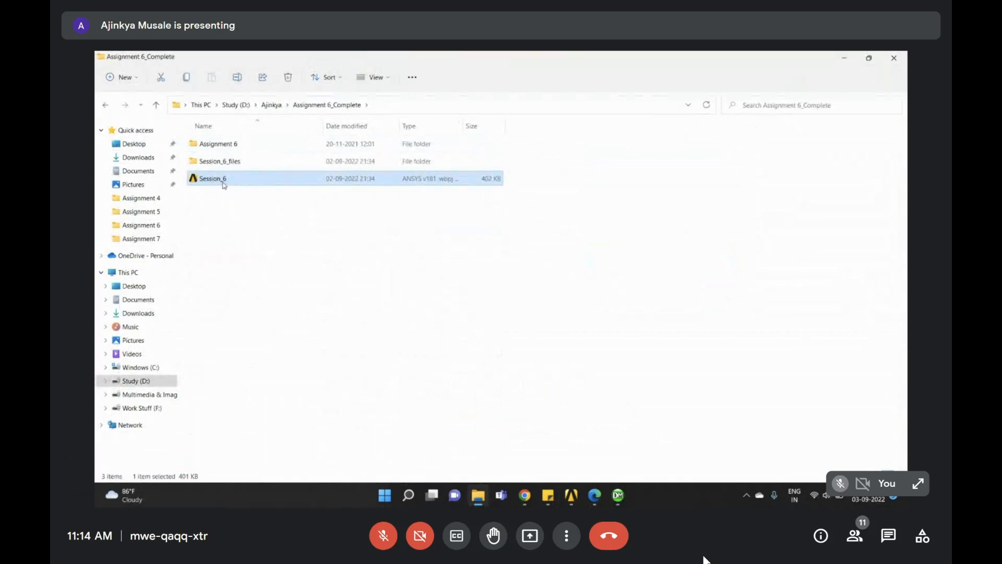
right_click(227, 181)
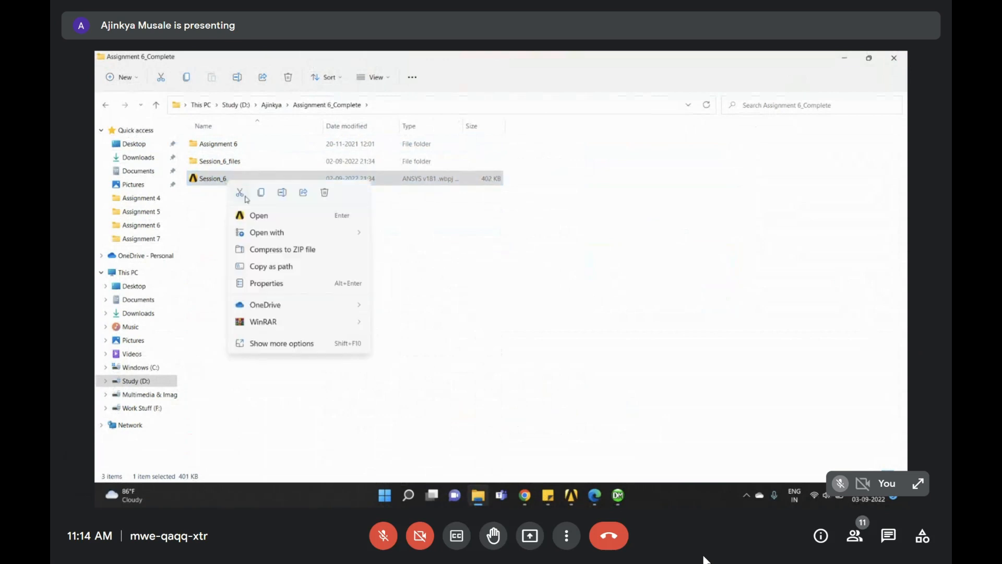
left_click(258, 216)
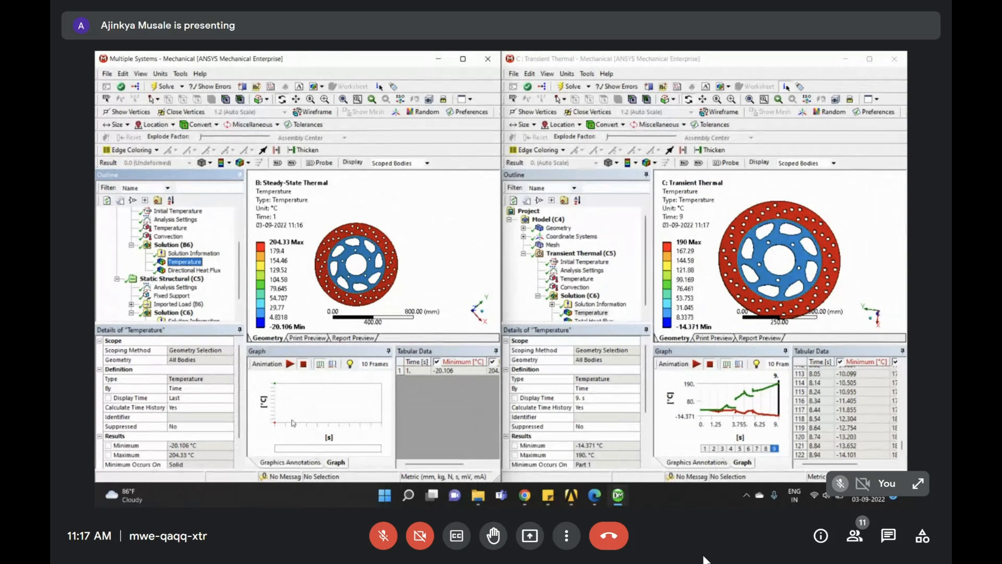
Retrieve the transient Temperature result at 8 s to compare it with the steady-state disc result
left_click(591, 313)
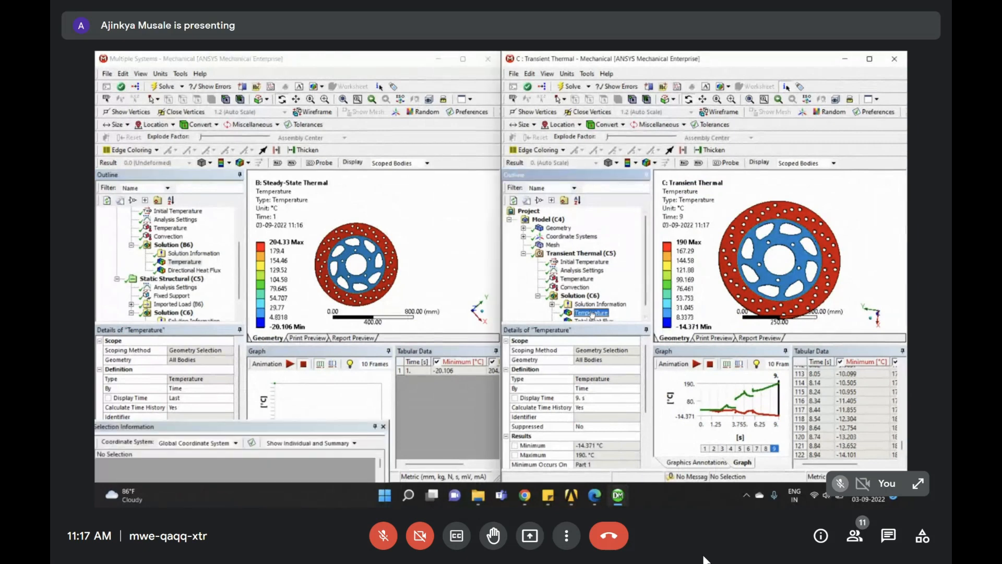
left_click(770, 396)
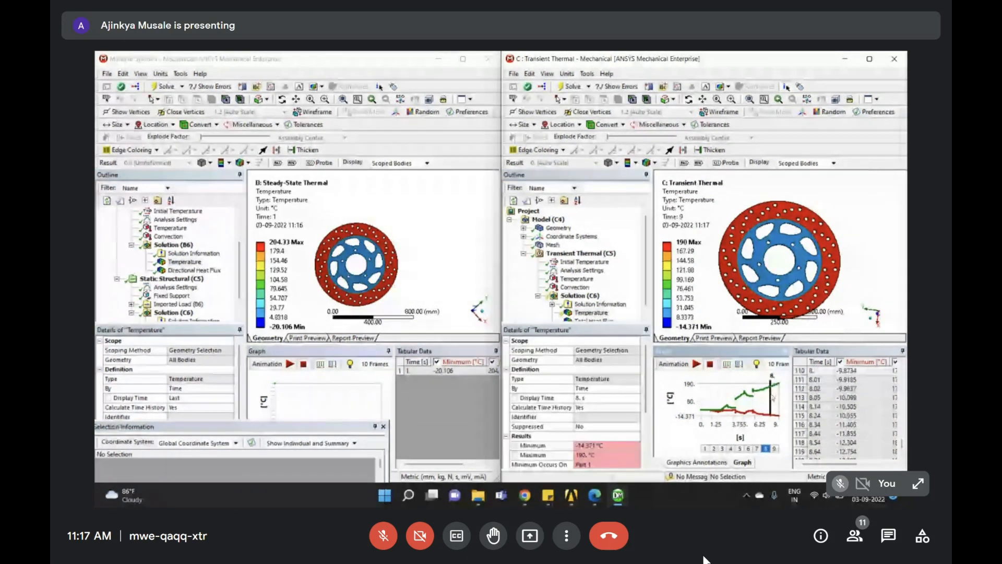
right_click(773, 397)
left_click(799, 400)
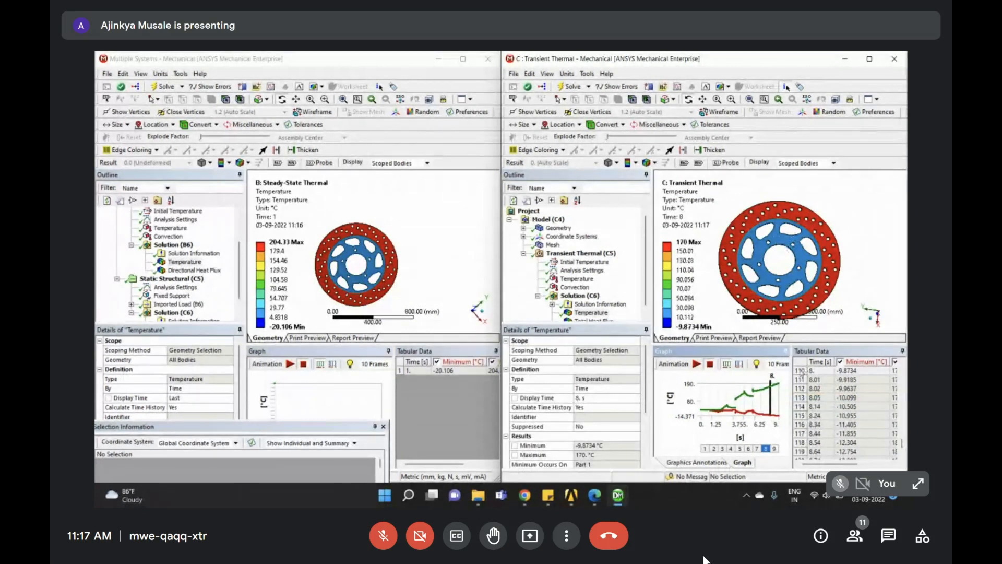
Retrieve the transient Temperature result at 9 s from the tabular data for comparison with the steady-state result
scroll(806, 444, "down", 1)
left_click(802, 459)
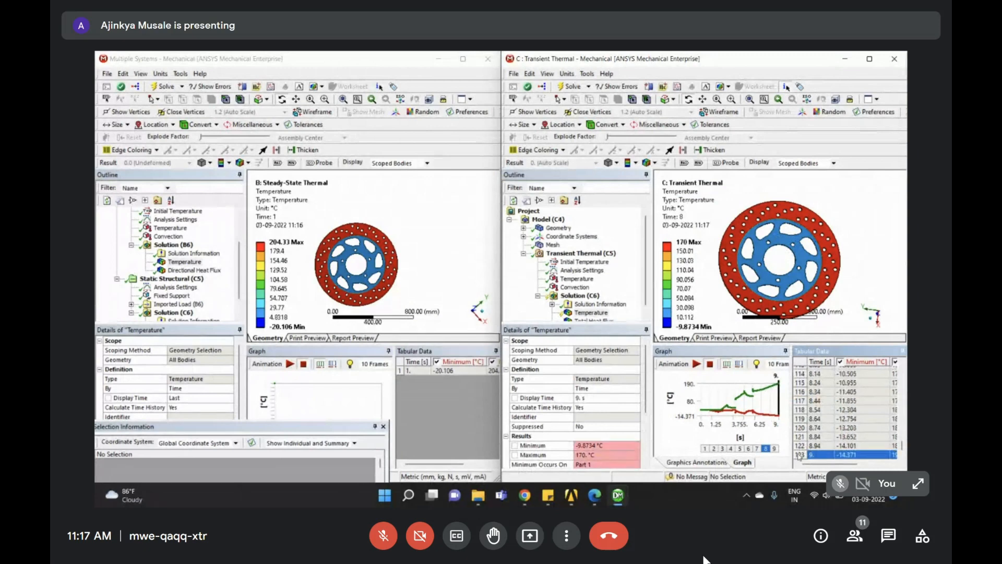
right_click(822, 453)
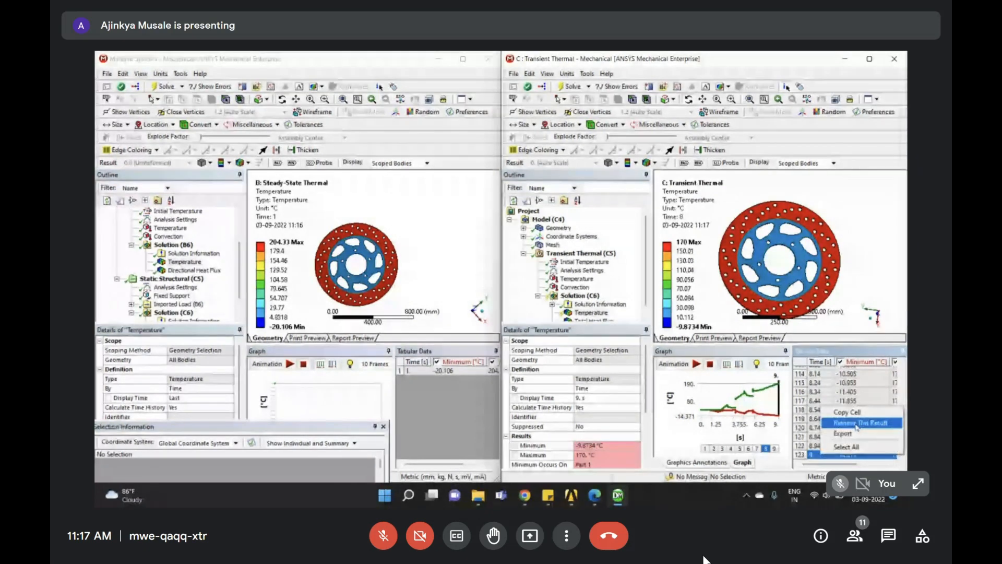
left_click(856, 424)
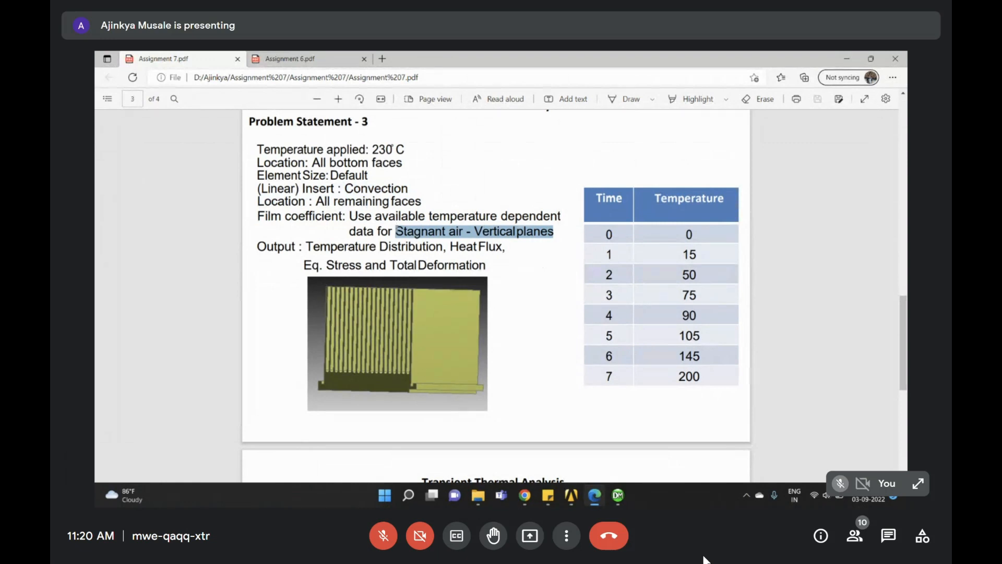
Highlight Problem Statement 3's film coefficient instruction to use temperature dependent data for Stagnant air - Vertical planes
left_click_drag(396, 231, 555, 239)
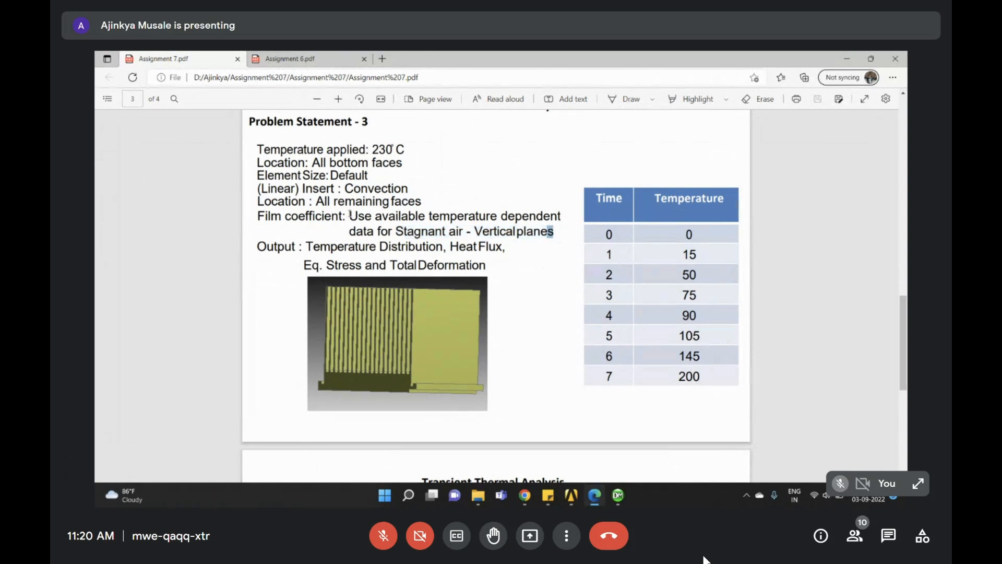
left_click_drag(350, 216, 558, 233)
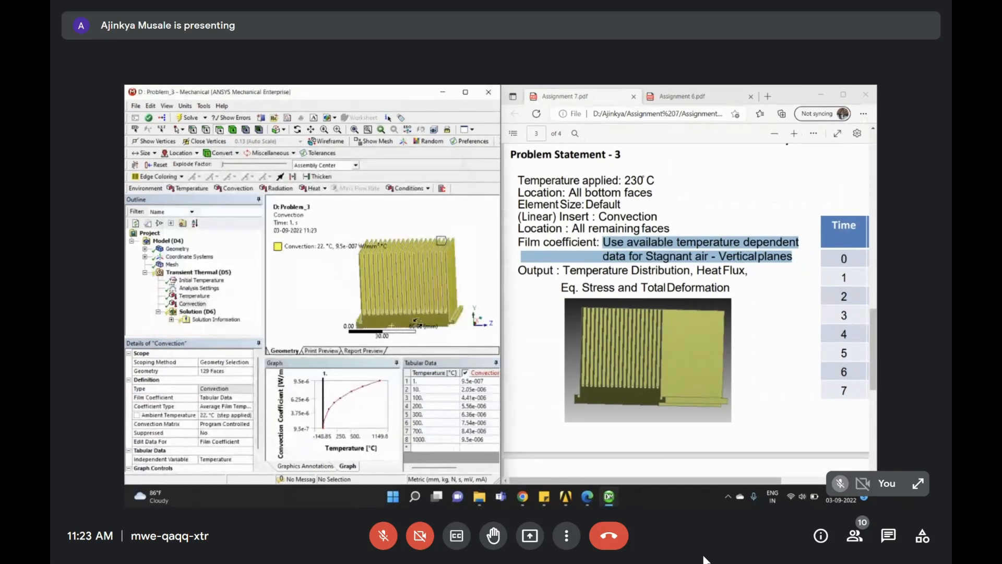
Check the step controls in Problem_3's analysis settings and solve the heat sink's transient thermal analysis
left_click(194, 288)
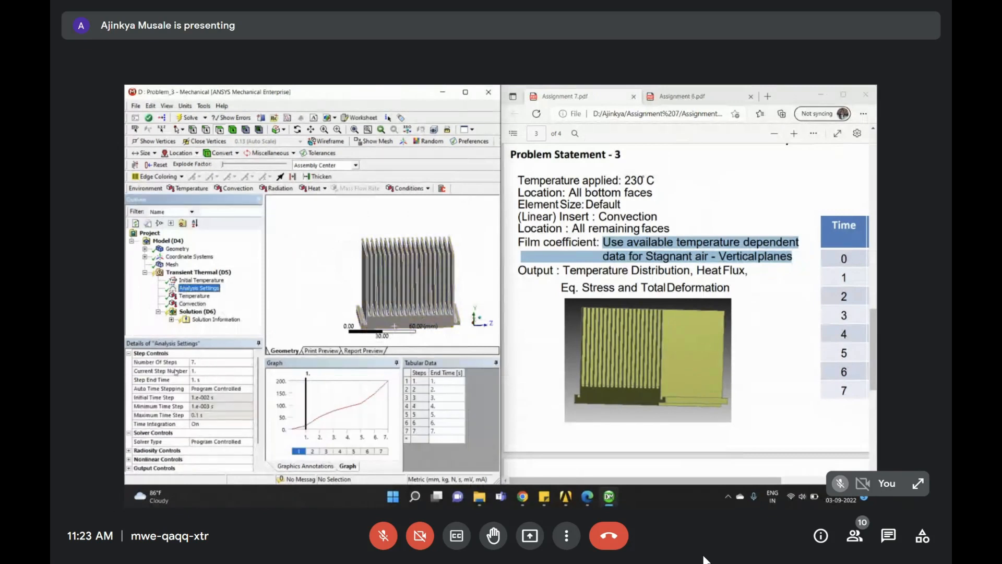
right_click(210, 312)
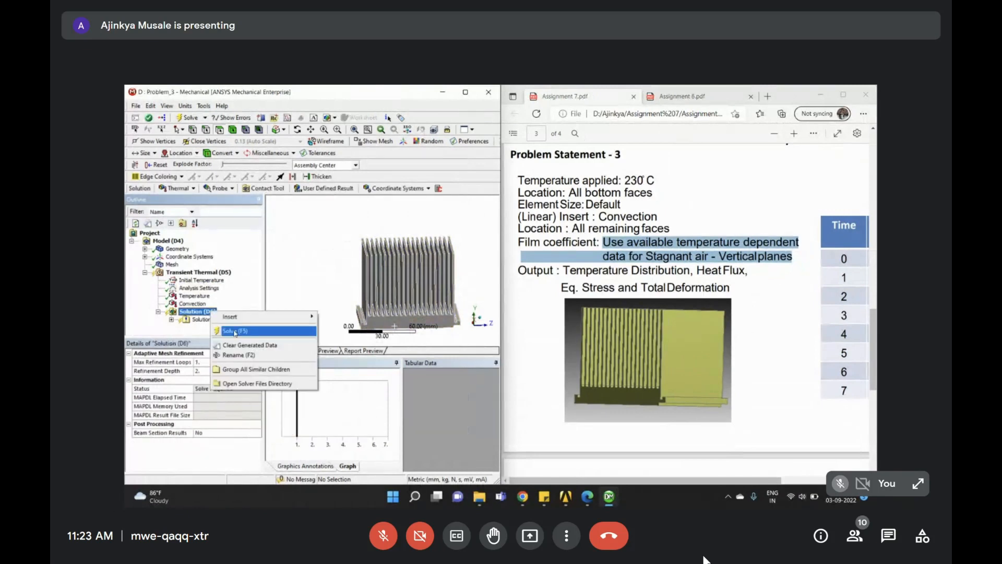
left_click(235, 332)
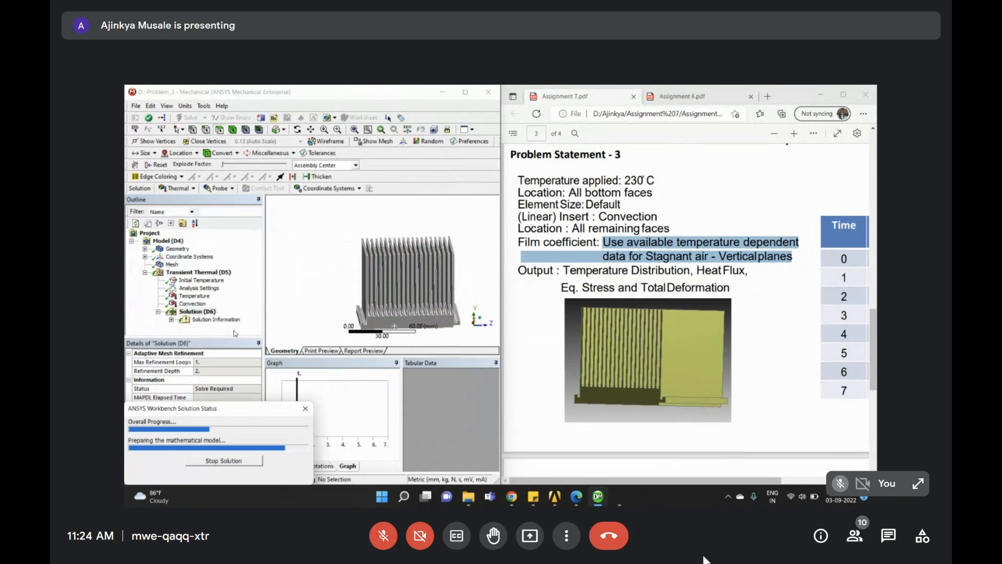
Turn on auto time stepping for step 1 and set the initial, minimum and maximum time steps to 0.5 s
left_click(199, 288)
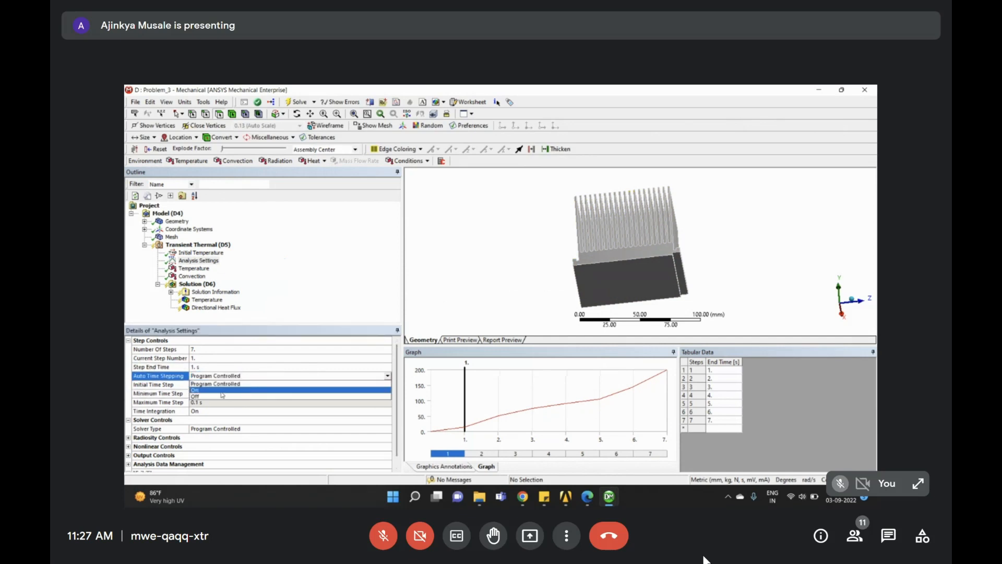
left_click(222, 391)
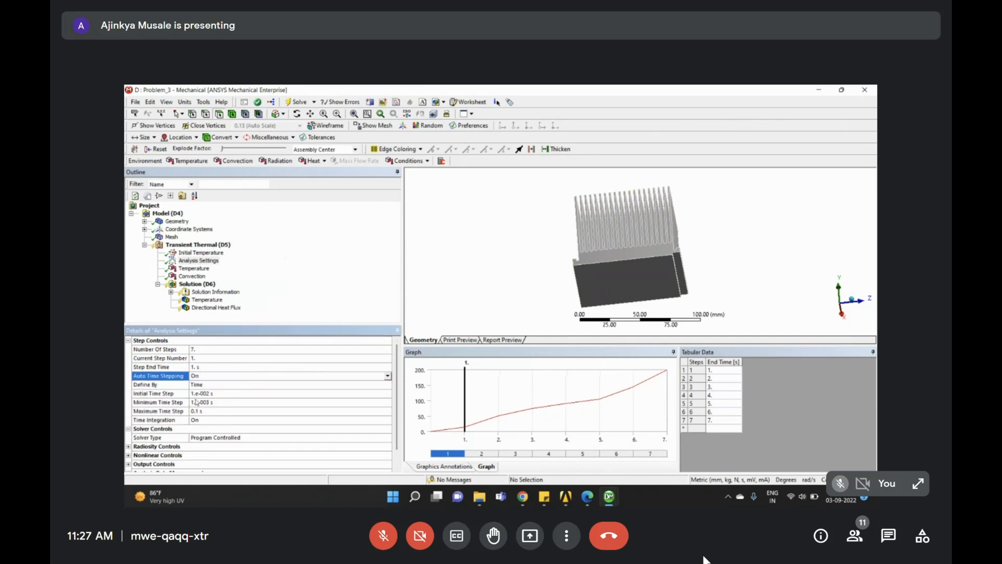
left_click(211, 394)
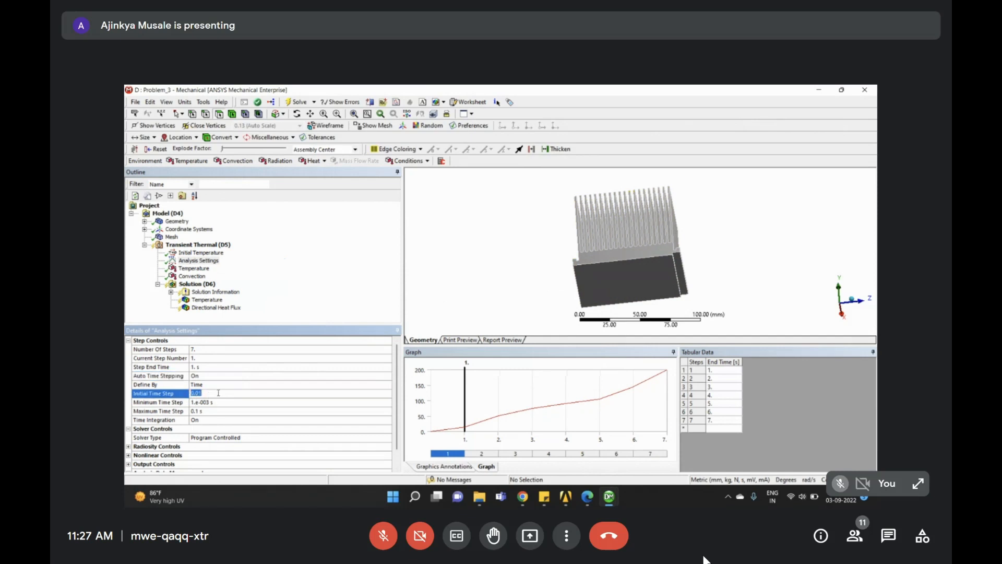
type("0.5")
key("Return")
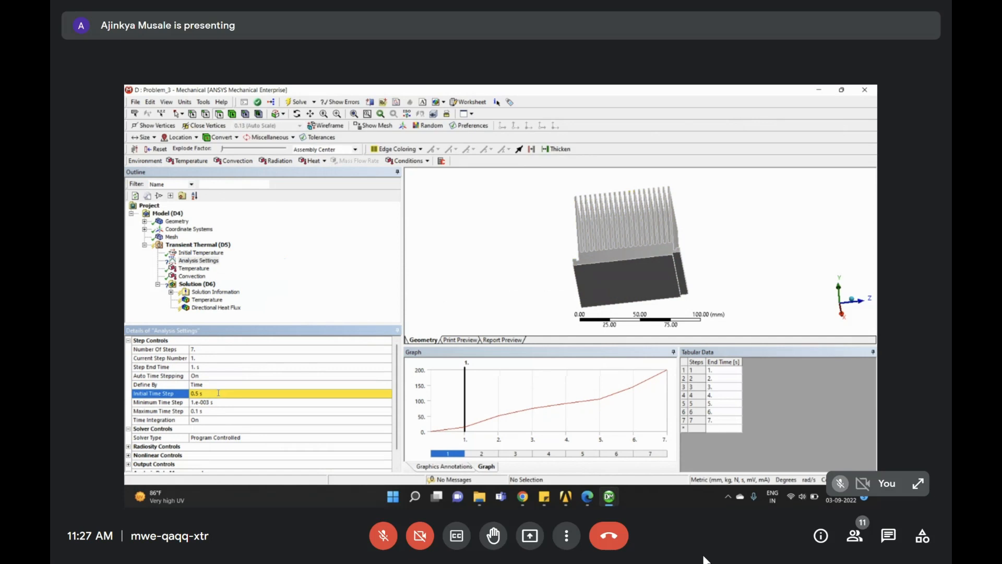
left_click(216, 403)
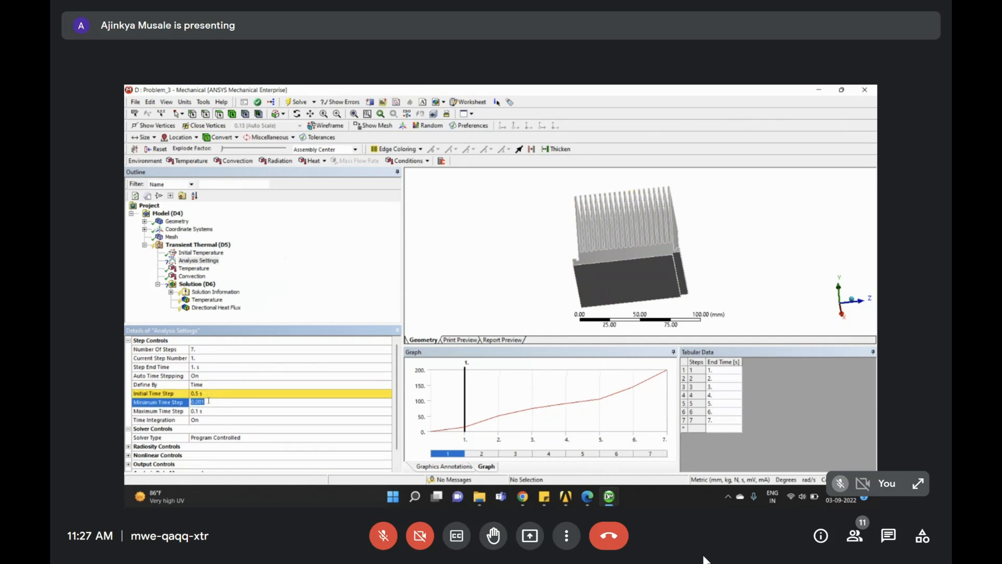
type("0.5")
key("Return")
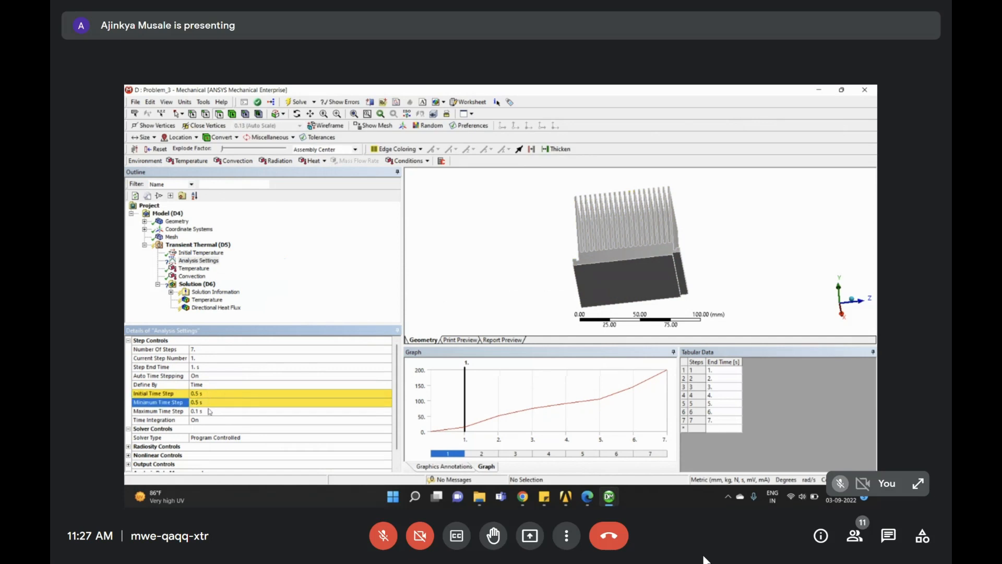
left_click(209, 408)
type("0.5")
key("Return")
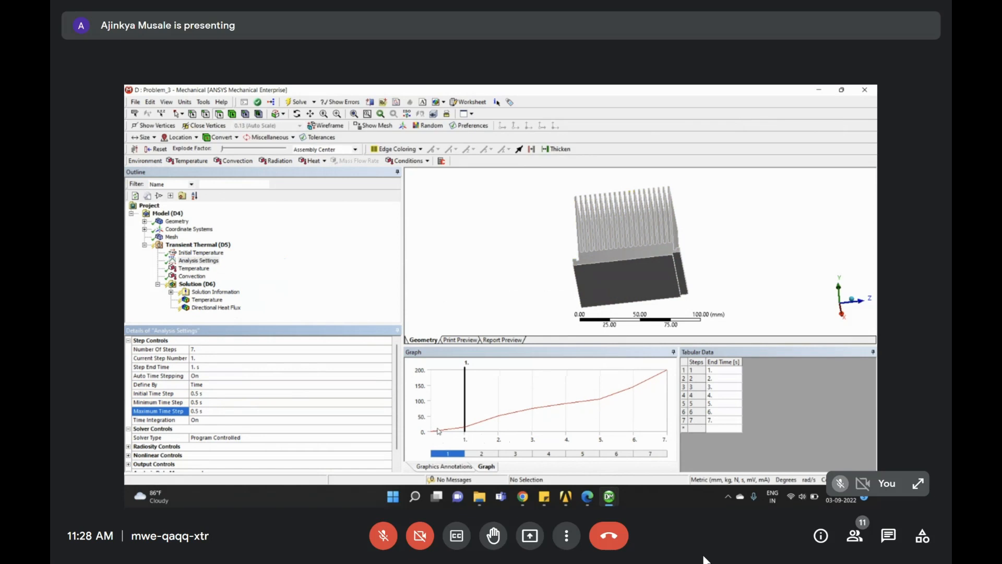
Solve the heat sink analysis again with the 0.5 s time steps and review the analysis settings during the solution
left_click(293, 305)
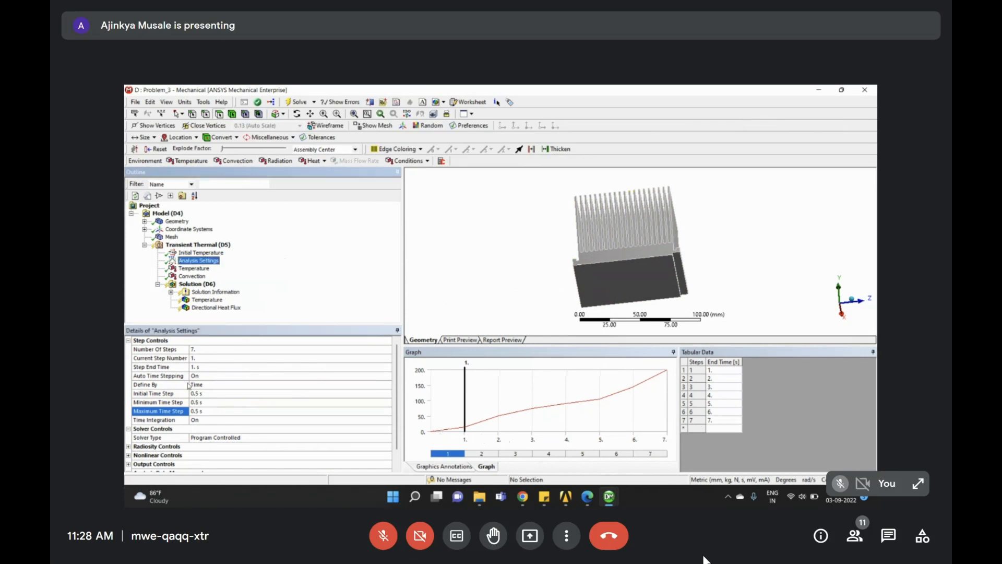
right_click(188, 283)
left_click(213, 303)
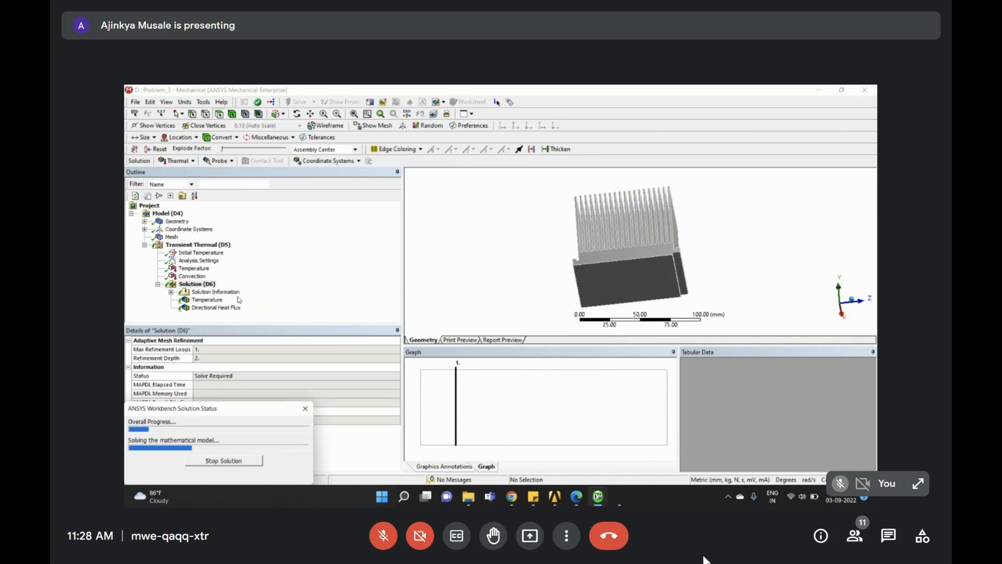
left_click(196, 260)
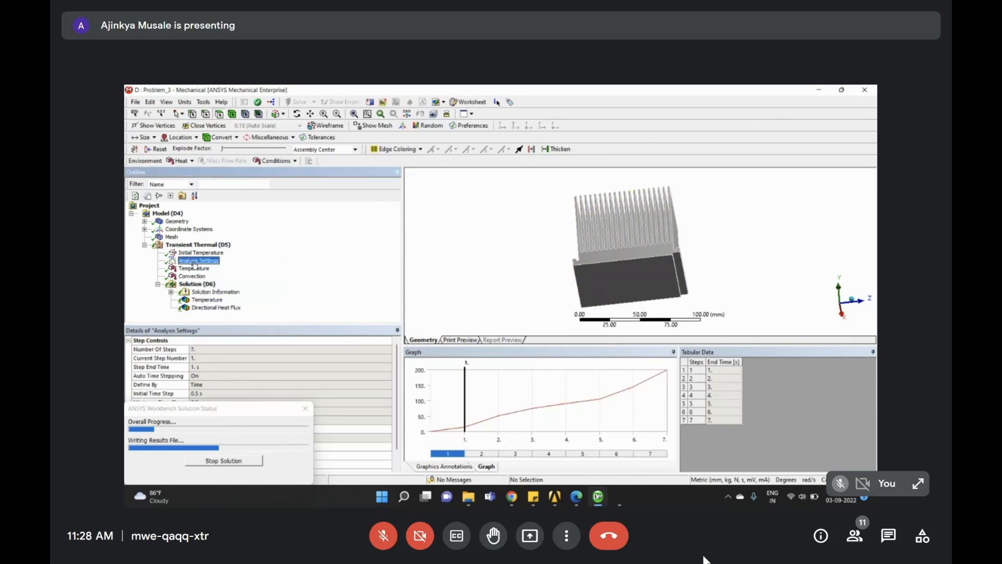
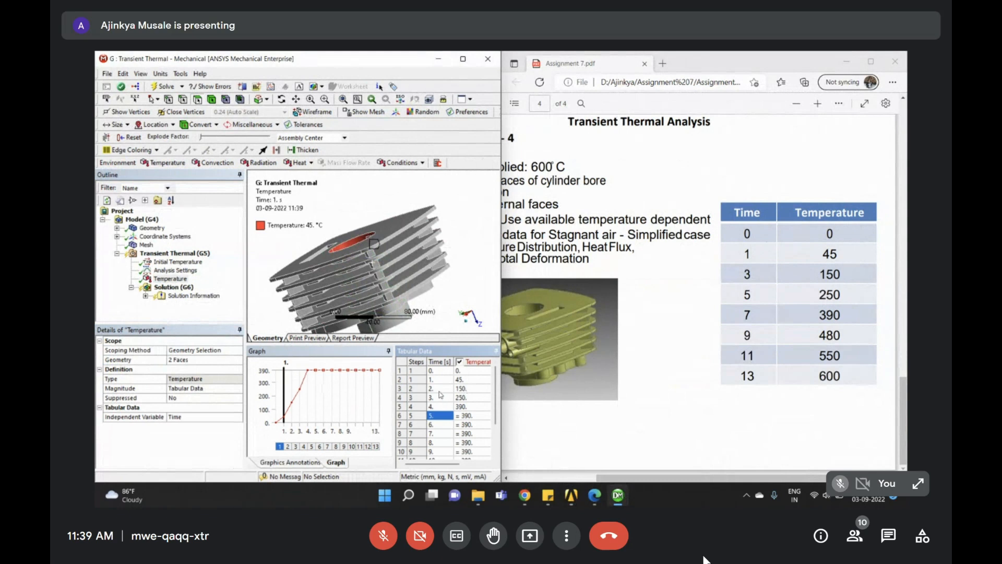
Set the cylinder bore's temperature load to 45 °C at 2 s and 150 °C at 3 s and 4 s
left_click(465, 389)
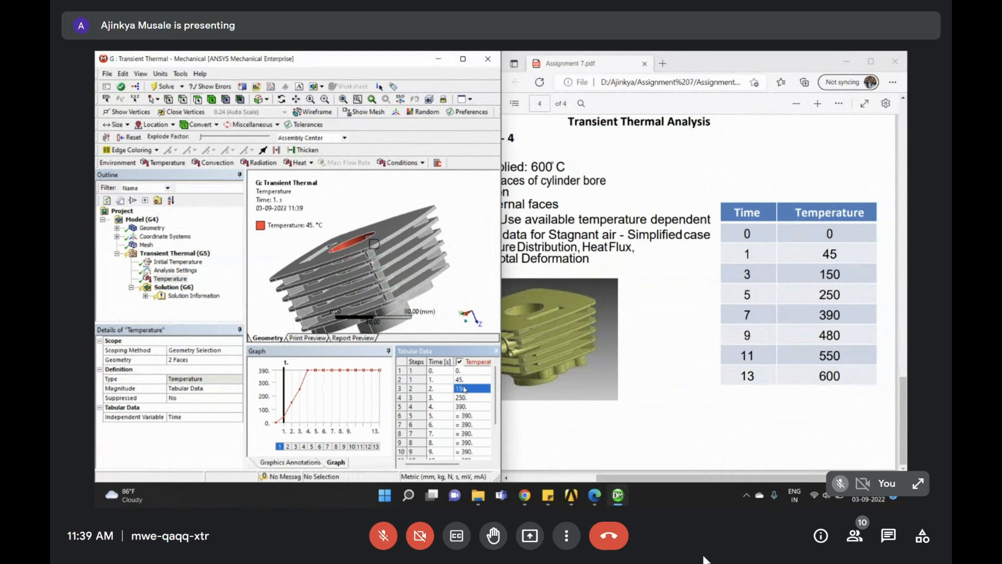
type("45")
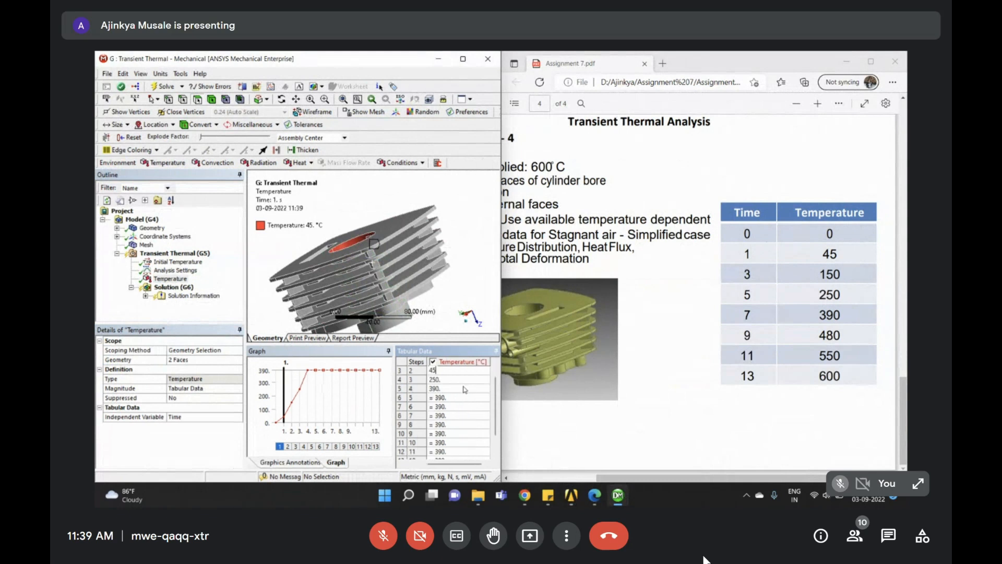
key("Return")
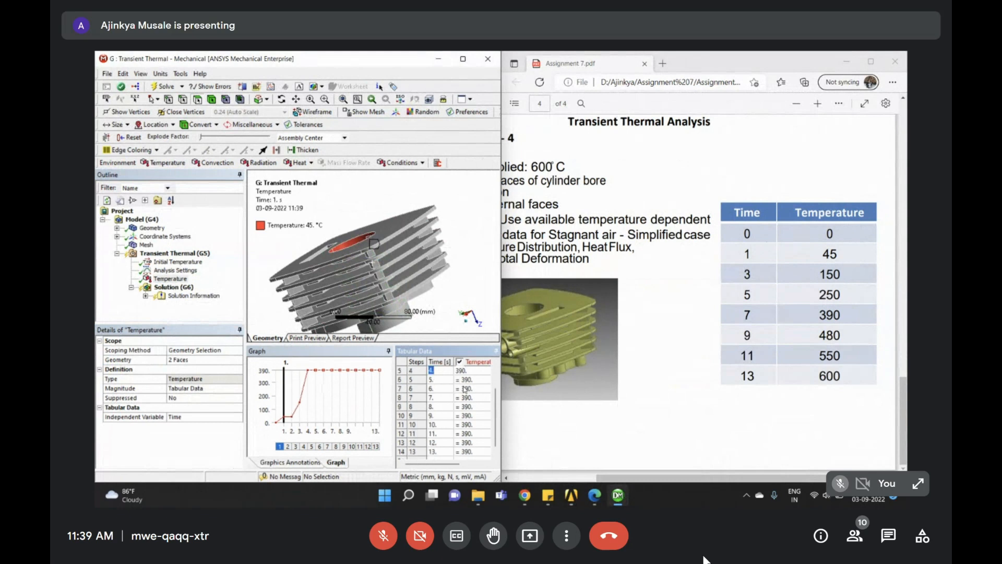
type("15")
key("BackSpace")
key("BackSpace")
type("4")
key("Return")
type("150")
key("Return")
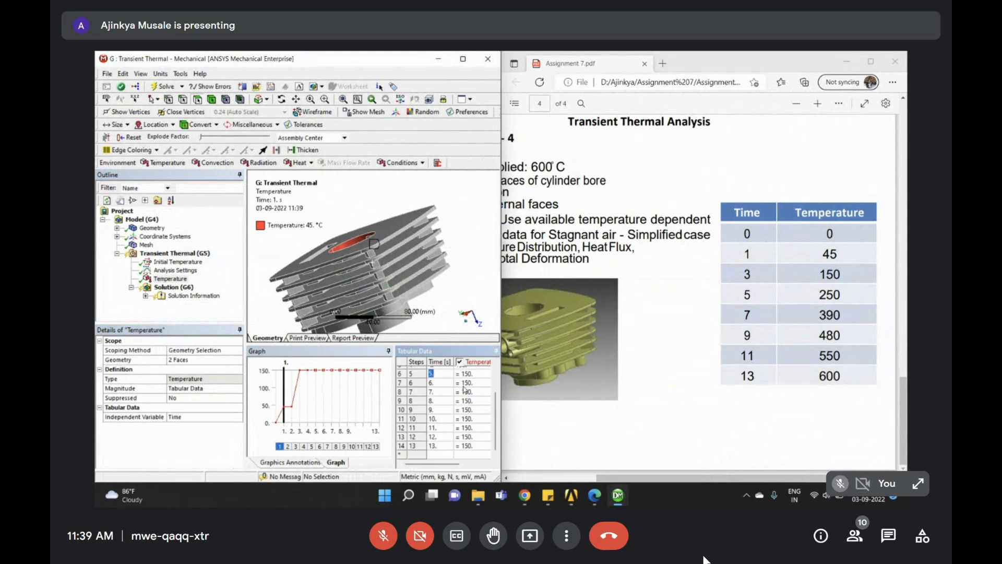
Set the cylinder bore's temperature load to 250 °C at both 5 s and 6 s
key("Return")
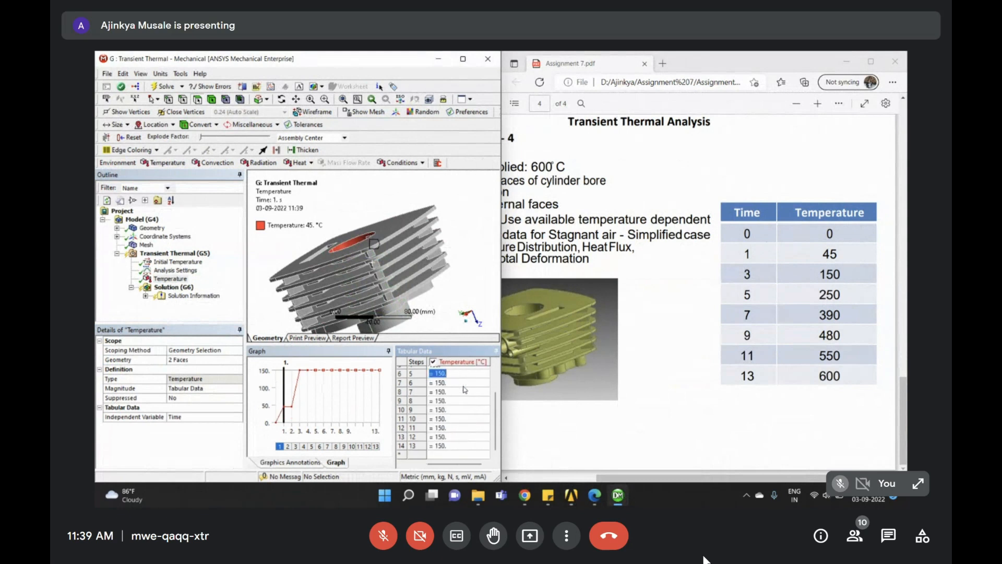
type("250")
key("Return")
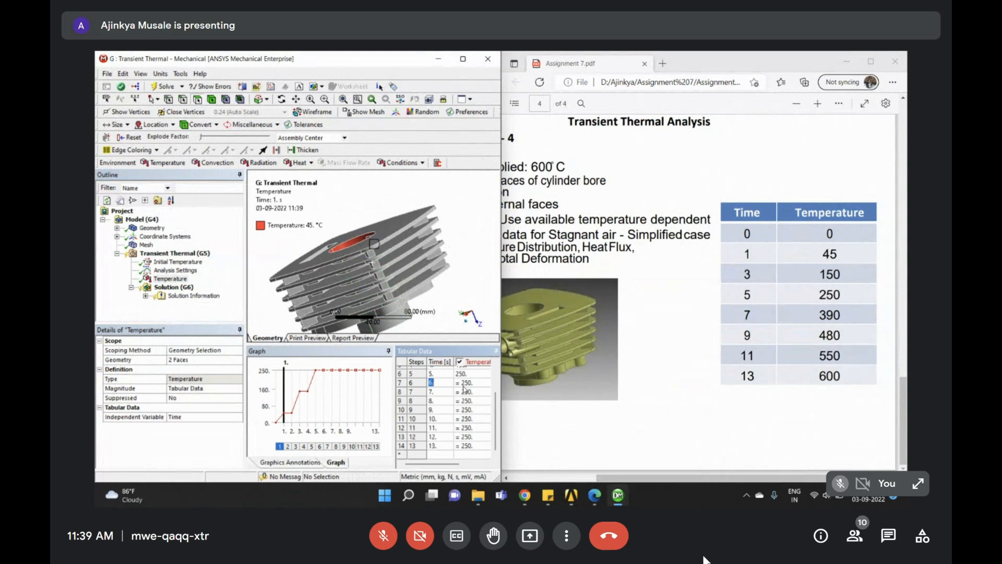
key("Return")
type("250")
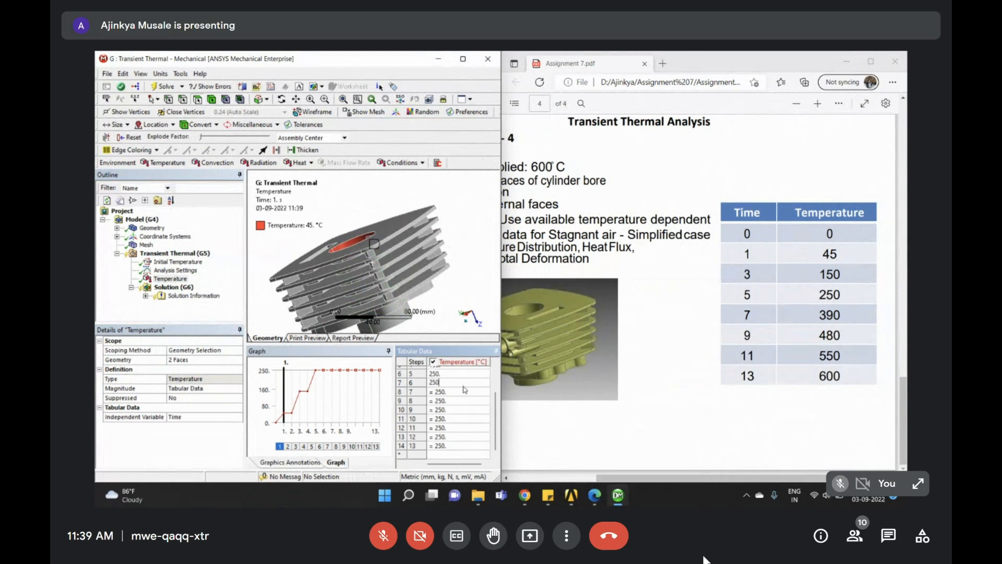
key("Return")
Set the cylinder bore's temperature load to 390 °C at both 7 s and 8 s
key("Return")
type("390")
key("Return")
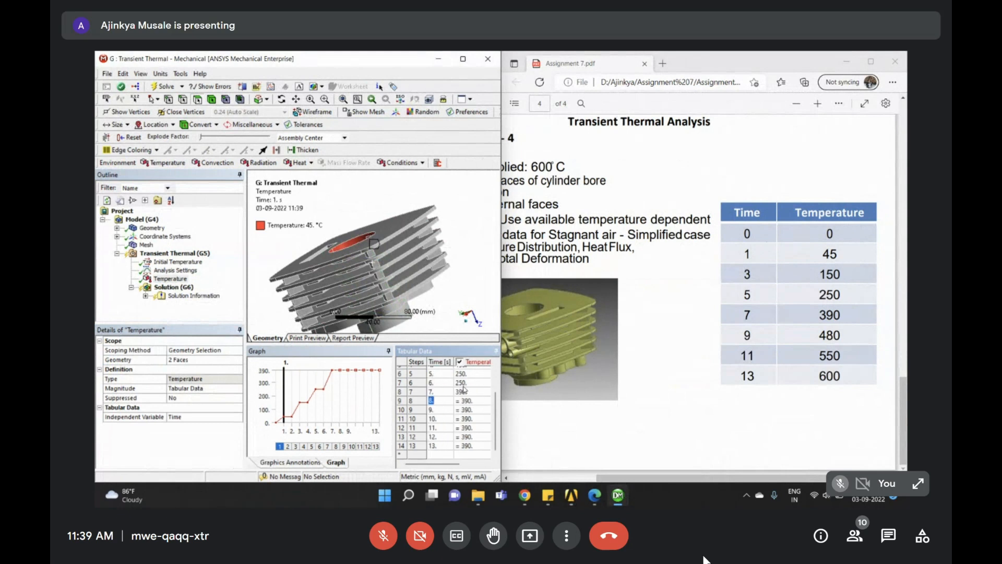
key("Return")
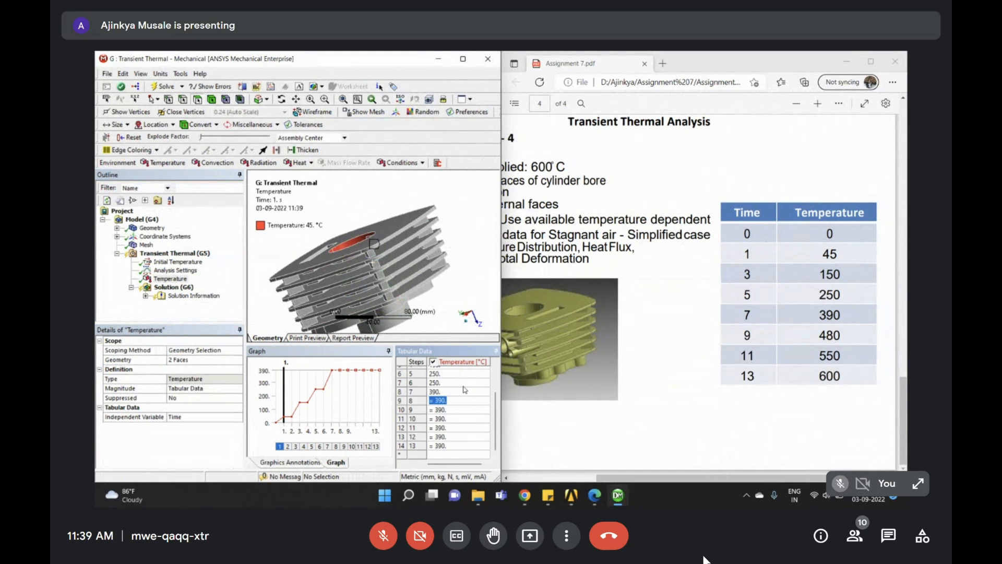
type("390")
key("Return")
Set the cylinder bore's temperature load to 480 °C at 9 s and 550 °C at 11 s
key("Return")
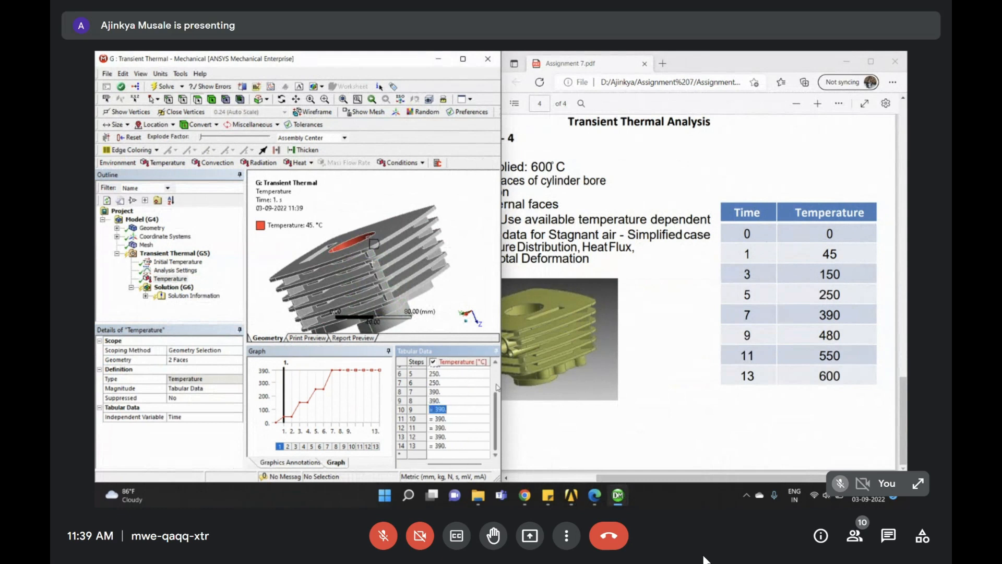
type("480")
key("Return")
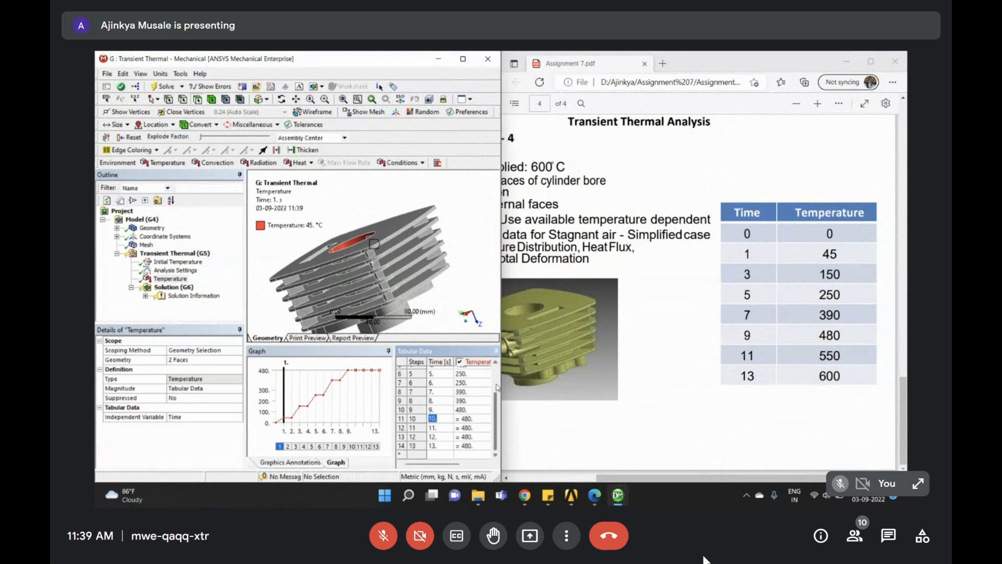
key("Return")
key("Return")
key("Tab")
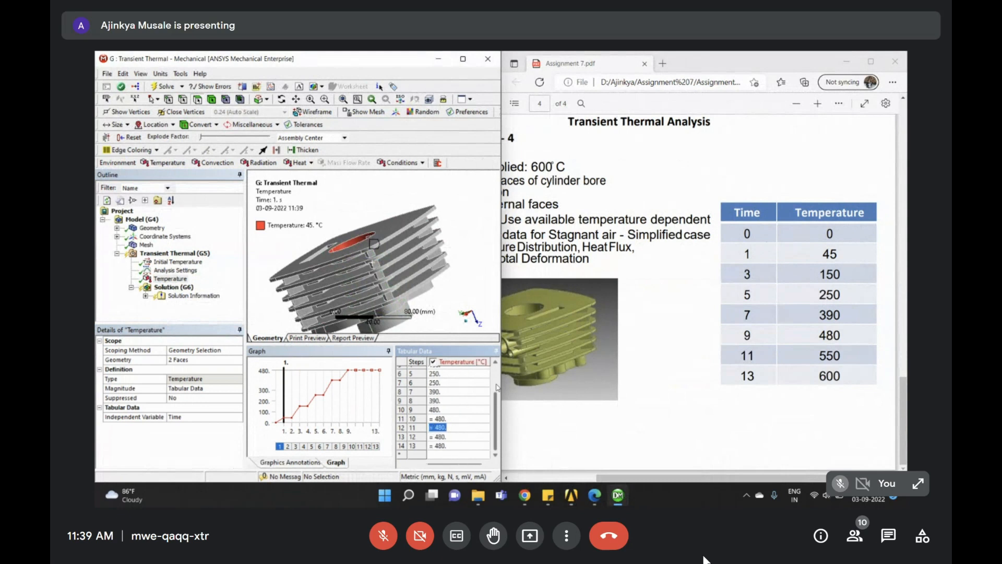
type("550")
key("Return")
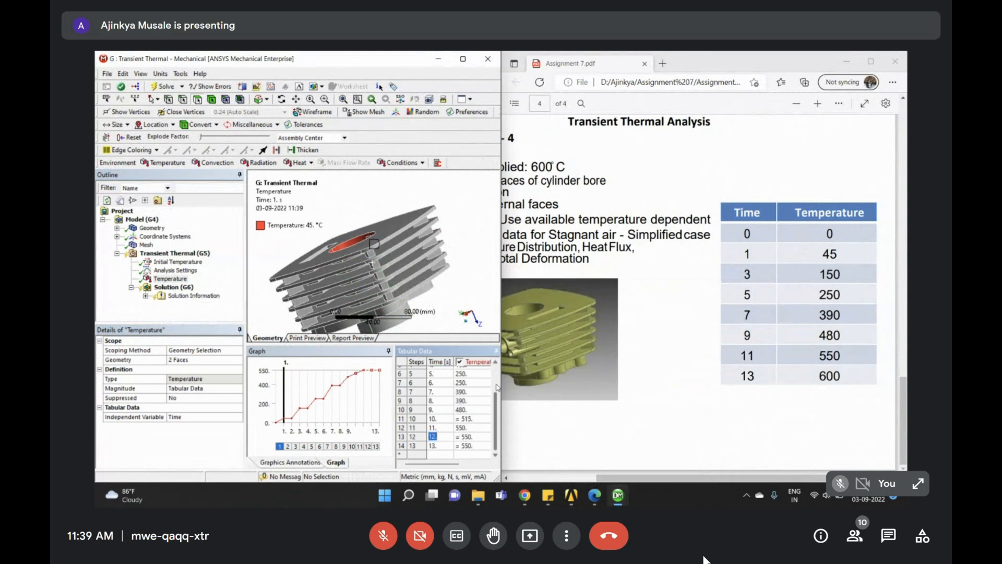
Set the cylinder bore's temperature load to 480 °C at 10 s, 550 °C at 12 s and 600 °C at 13 s
key("Up")
key("Up")
key("Tab")
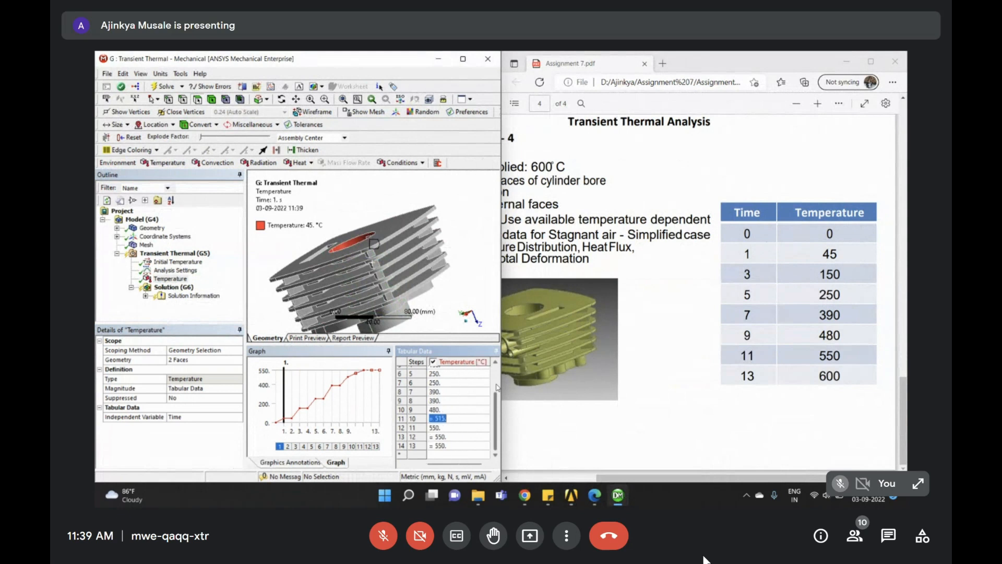
type("480")
key("Return")
key("Tab")
key("Tab")
type("550")
key("Return")
type("600")
key("Return")
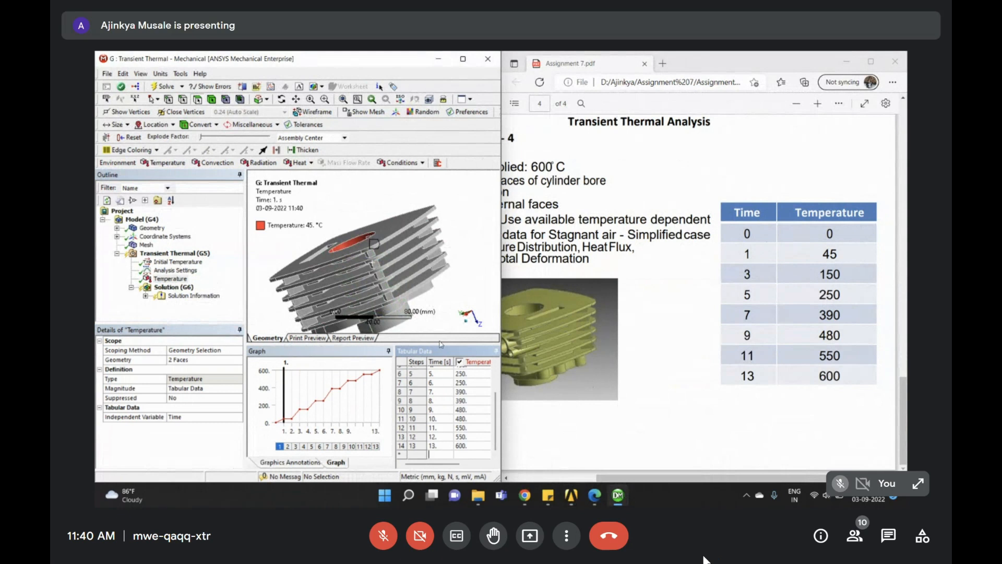
Enlarge the tabular data and compare it with Problem Statement 4's time and temperature table, selecting the 2 s row
left_click_drag(438, 343, 444, 312)
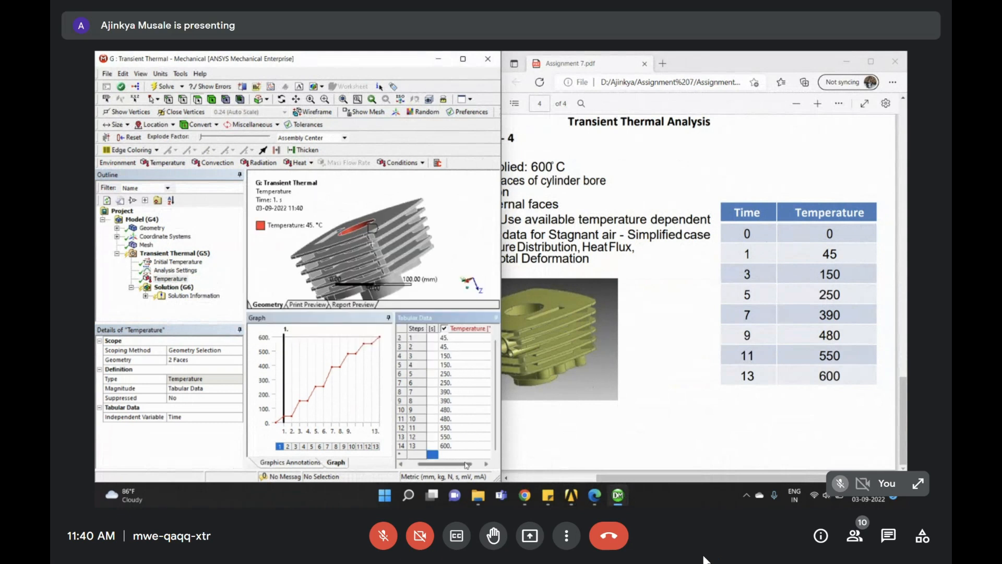
left_click_drag(466, 464, 432, 464)
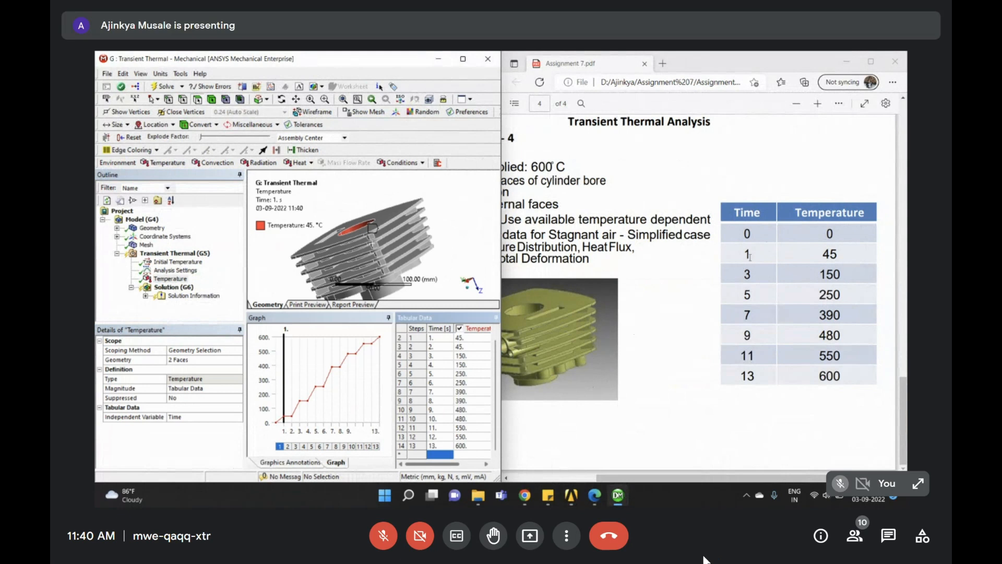
double_click(829, 254)
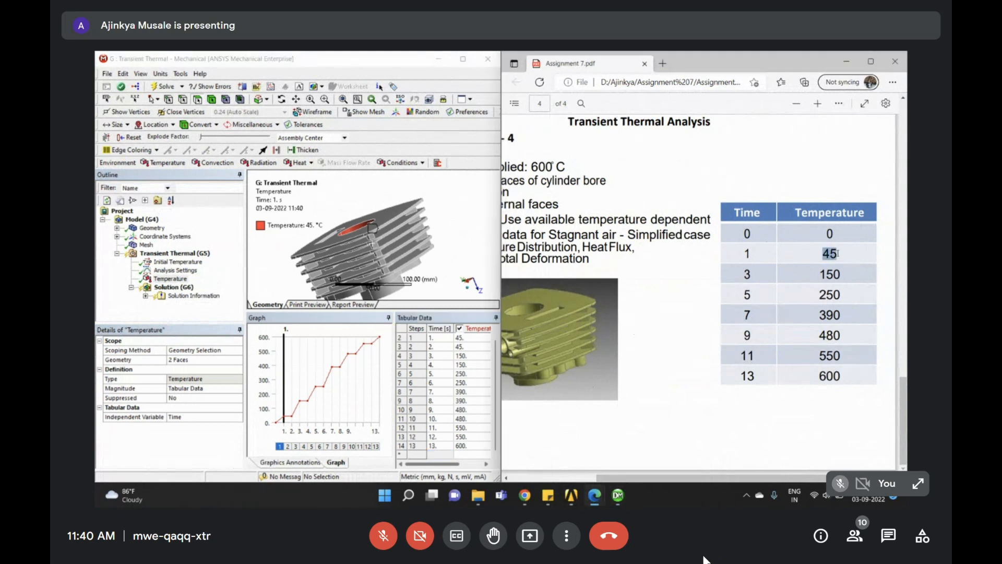
double_click(746, 253)
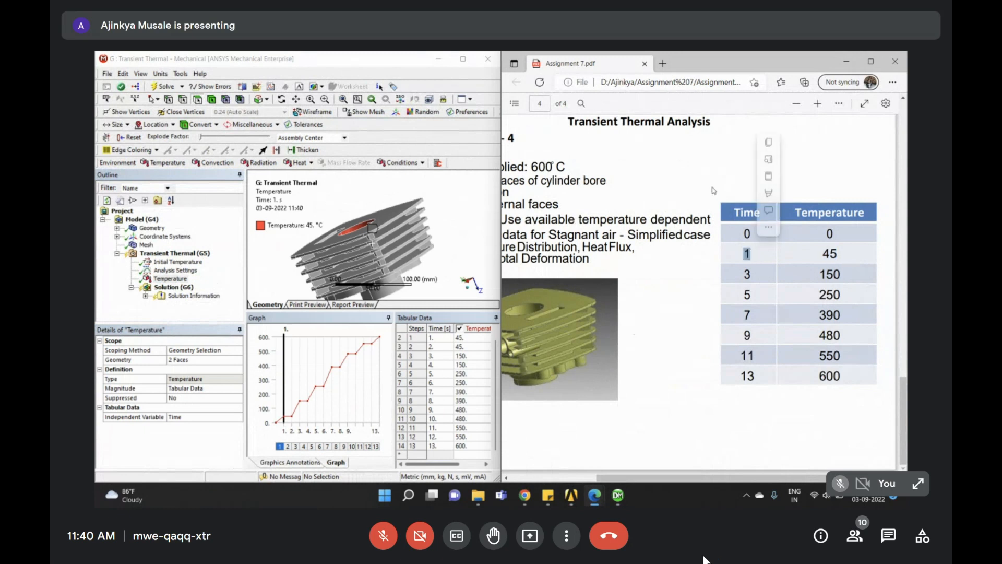
scroll(452, 410, "up", 1)
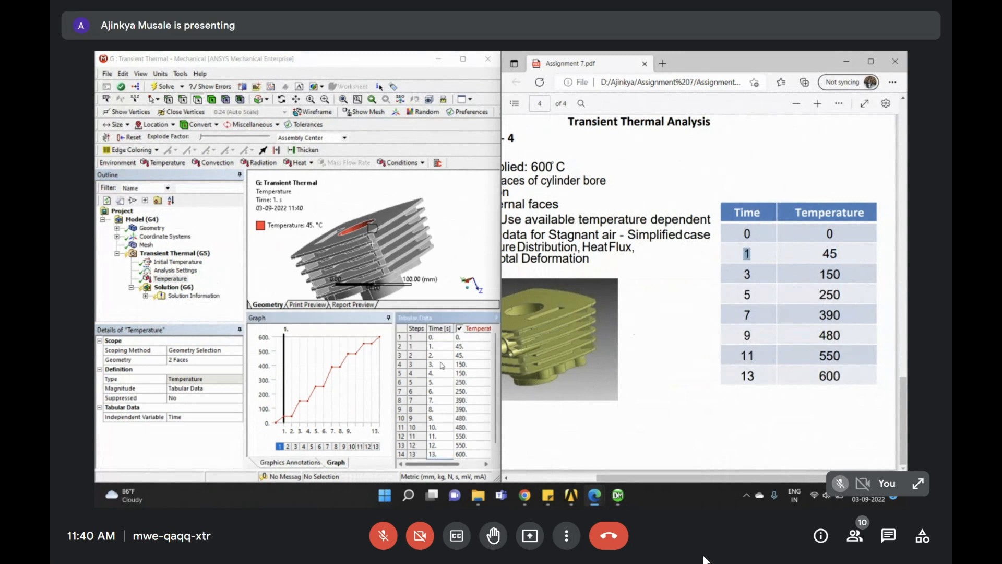
left_click(406, 355)
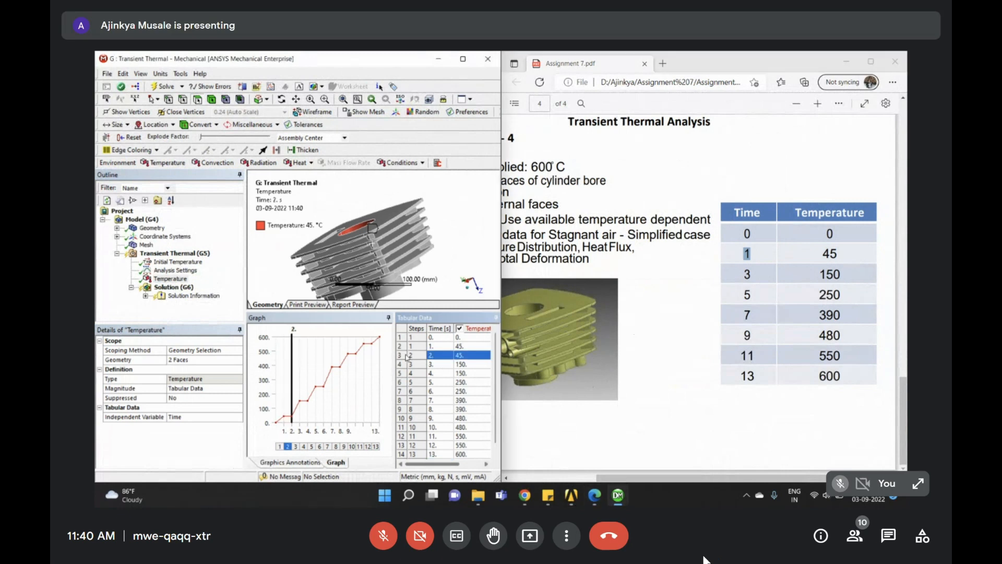
Check the bore's tabular temperatures at 5 s and 8 s against the time table, and view Problem Statement 4's convection instructions
left_click(431, 382)
right_click(458, 382)
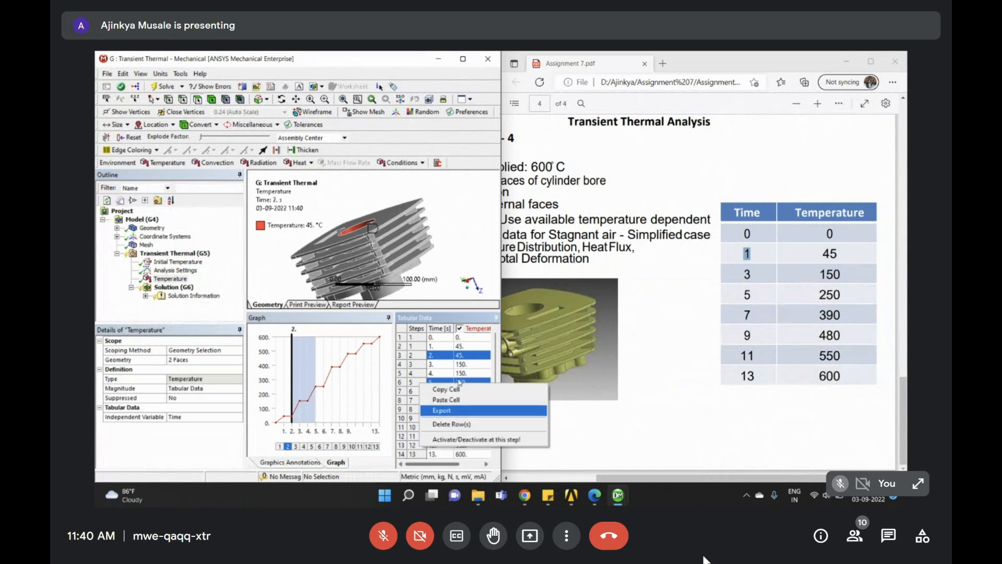
left_click(475, 280)
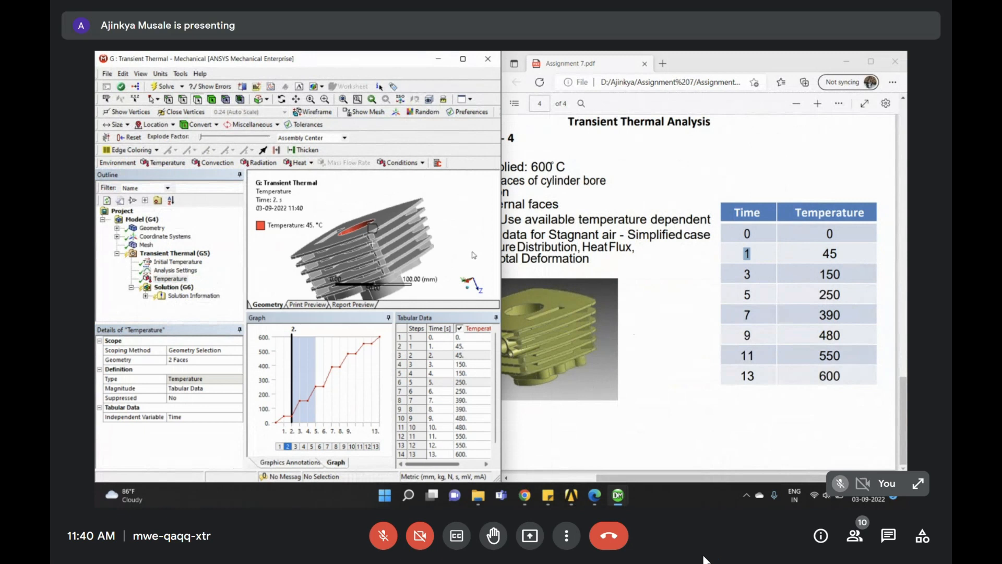
left_click(816, 436)
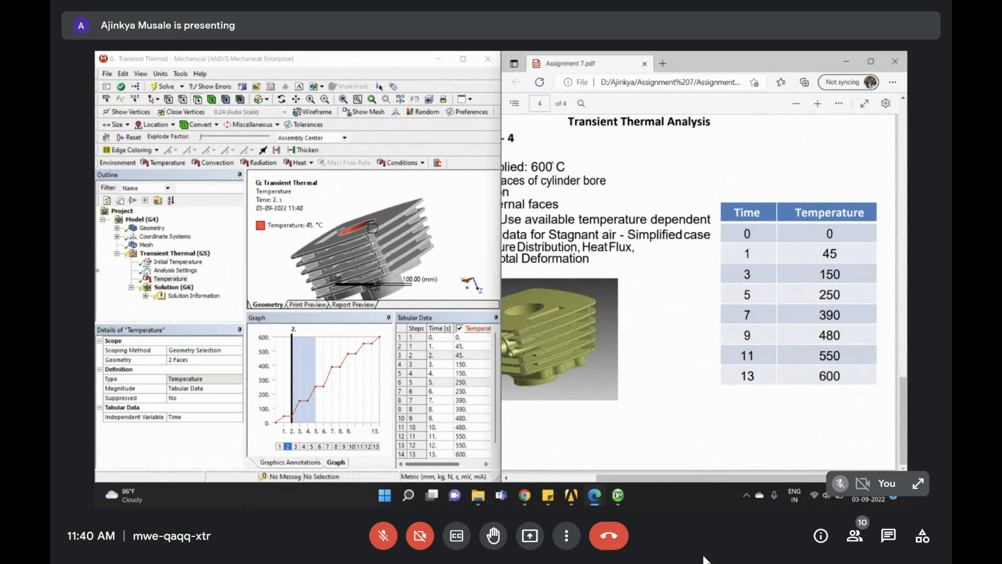
left_click(211, 282)
left_click(472, 409)
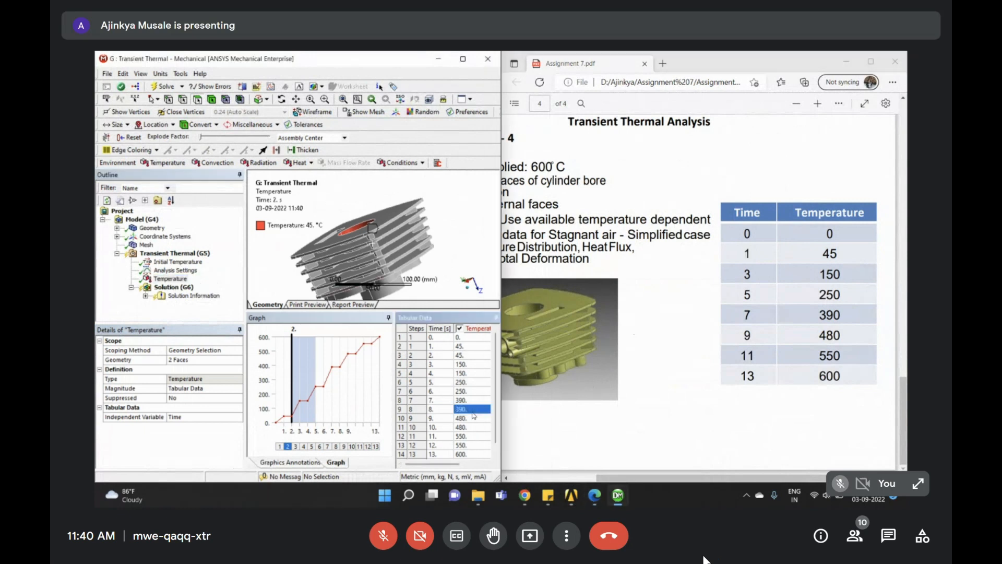
left_click(668, 434)
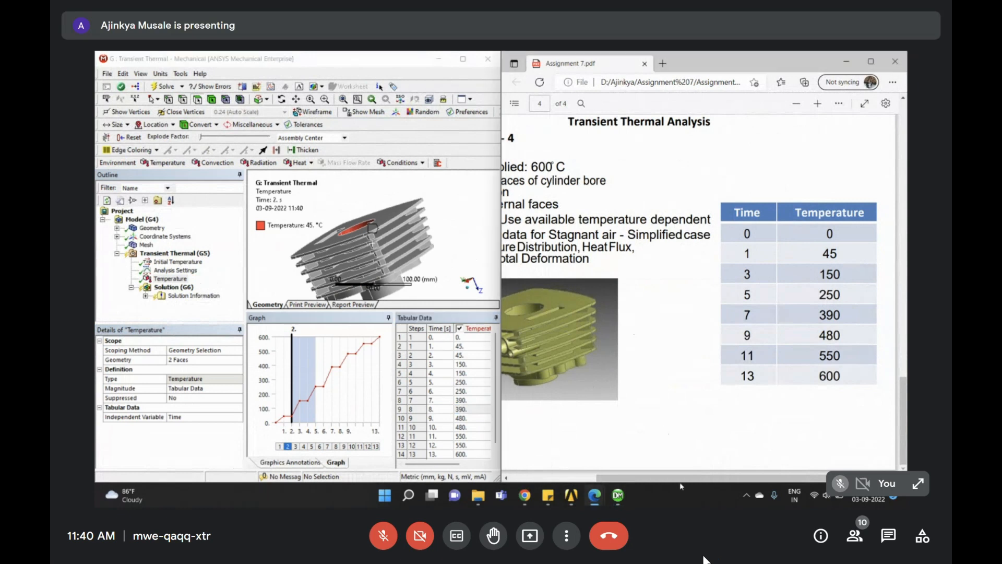
left_click_drag(680, 481, 600, 481)
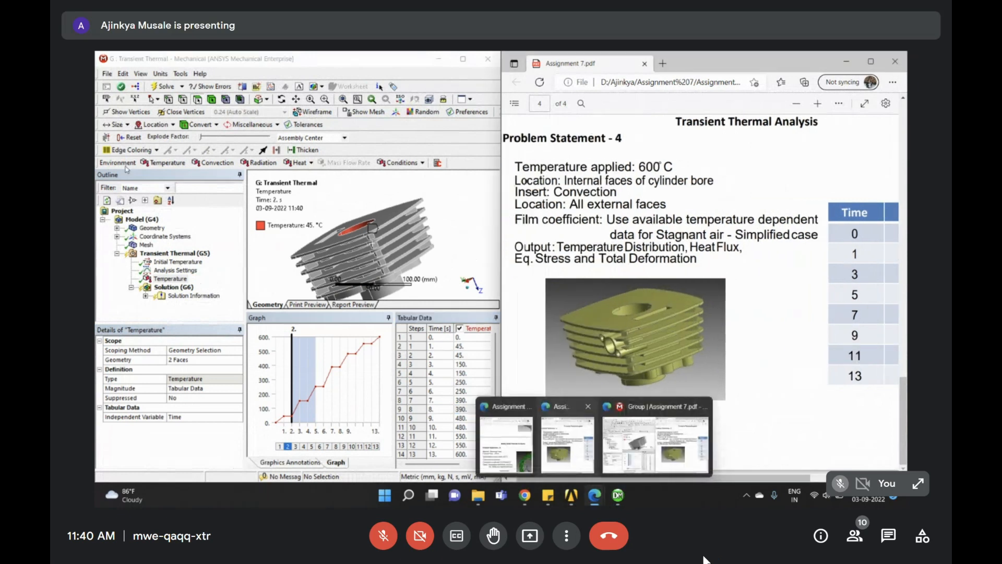
Insert a convection load into the transient thermal analysis and box-select all faces of the cylinder block for its geometry
left_click(170, 278)
scroll(372, 231, "down", 5)
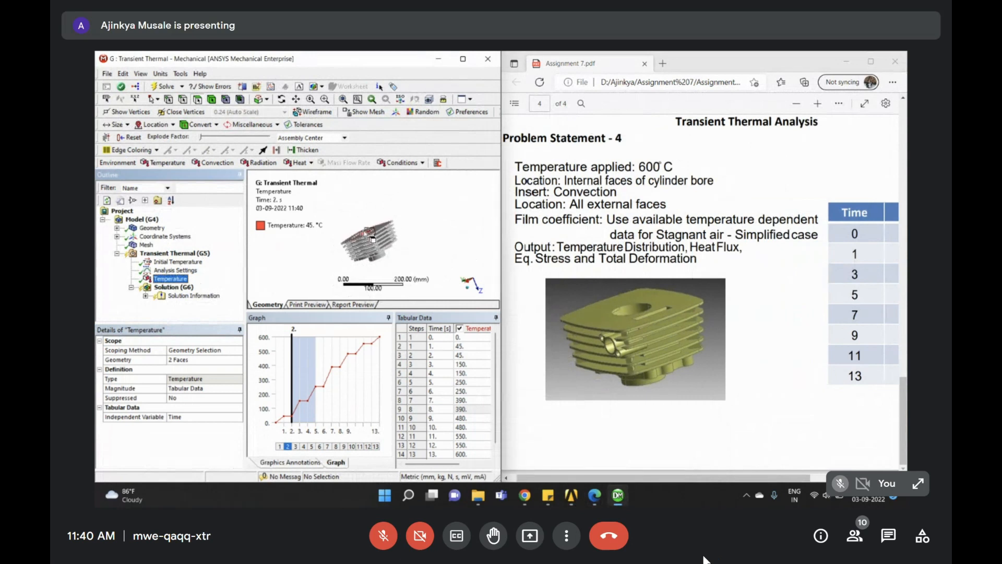
middle_click_drag(371, 228, 365, 236)
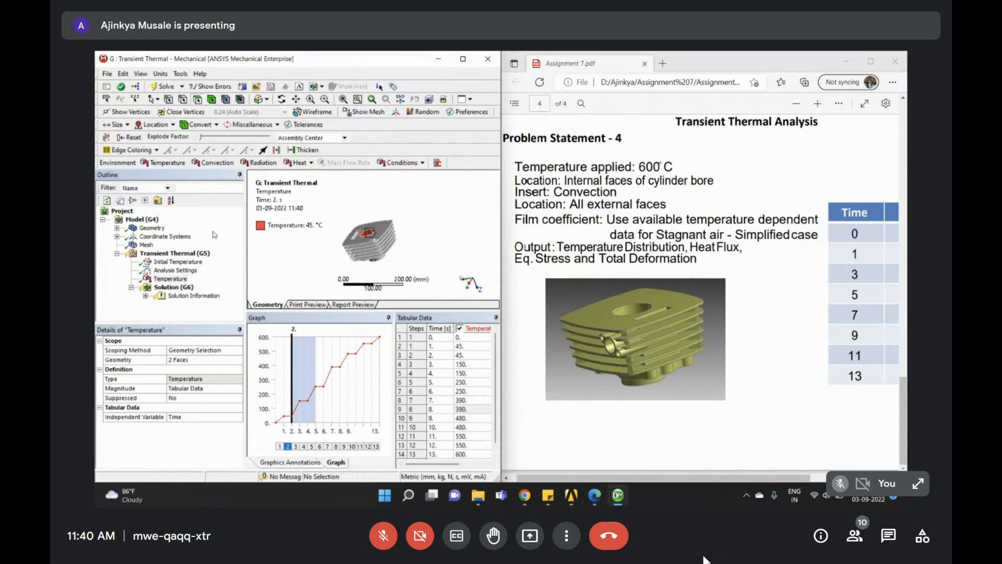
right_click(178, 253)
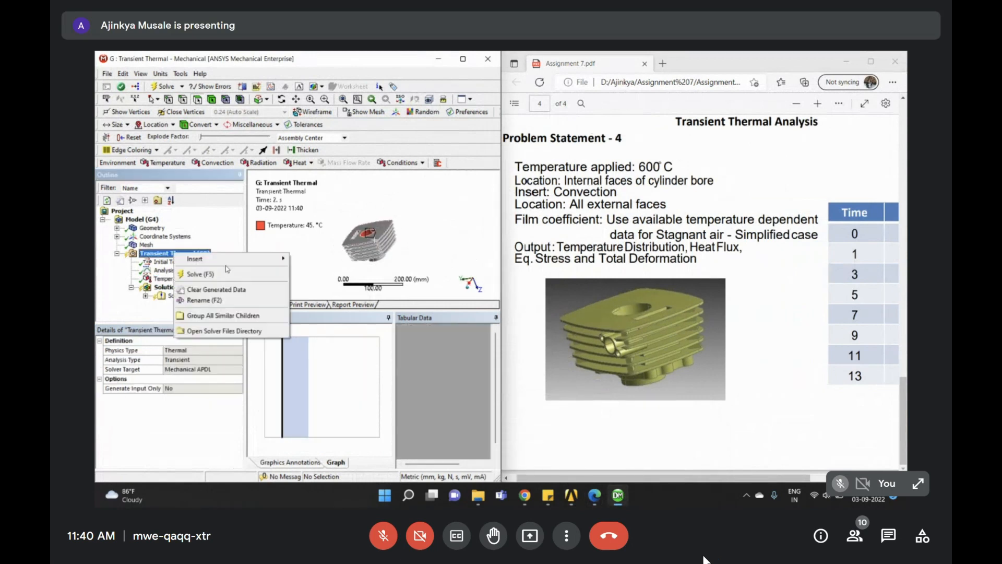
mouse_move(235, 259)
left_click(332, 302)
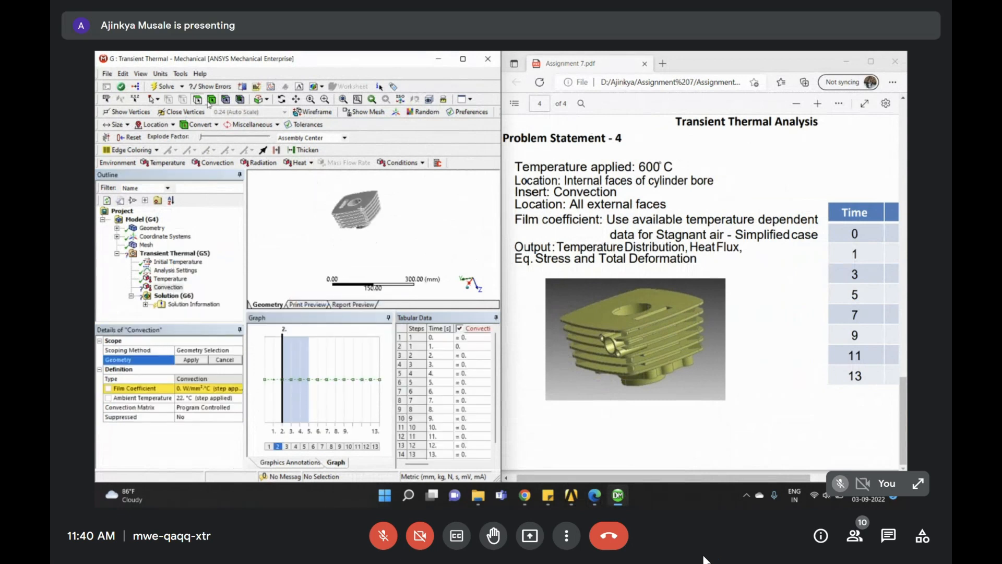
left_click(157, 99)
left_click(164, 116)
left_click_drag(325, 182, 421, 246)
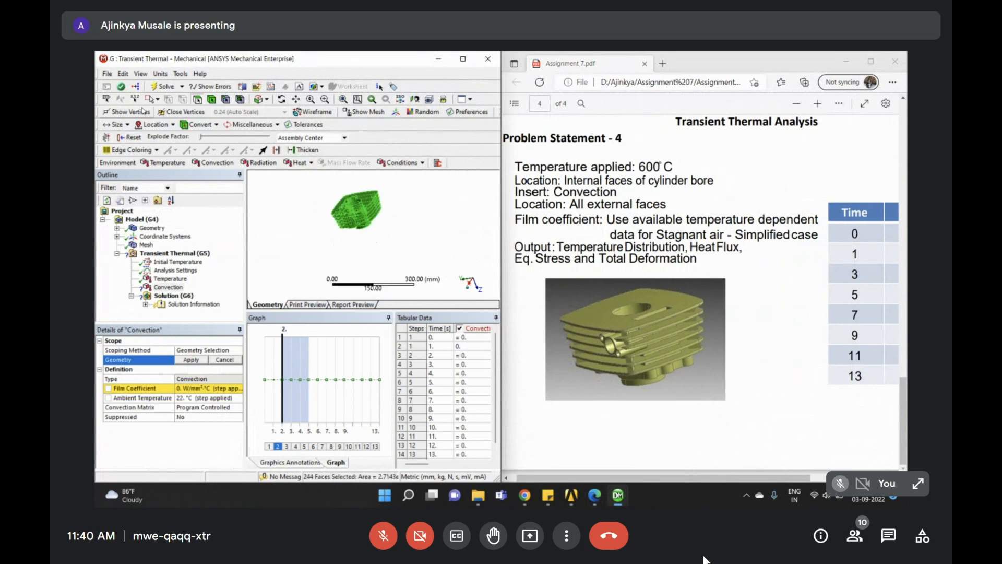
Remove the two internal bore faces from the selection and apply the remaining faces as the convection's geometry
left_click(156, 99)
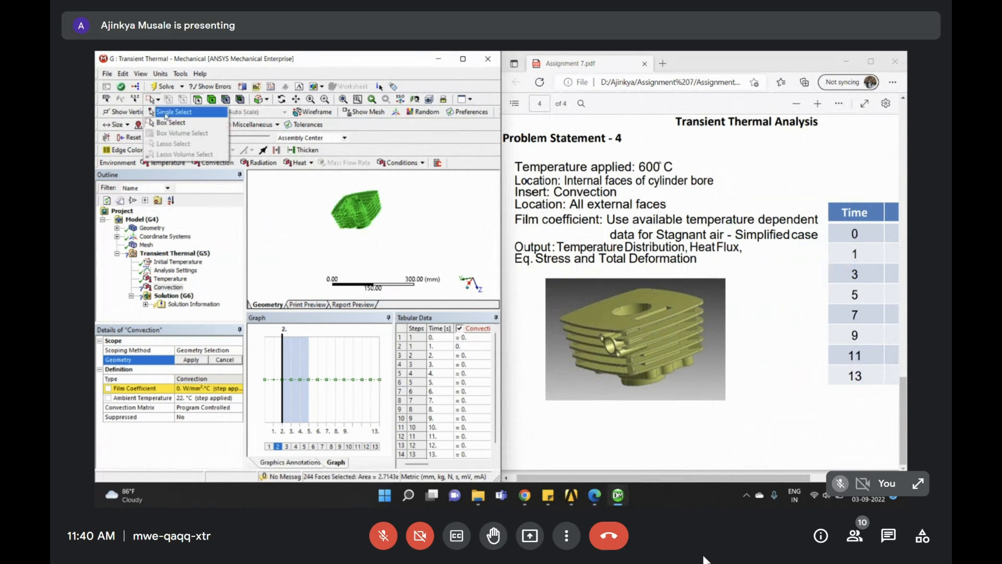
left_click(166, 116)
scroll(389, 229, "up", 3)
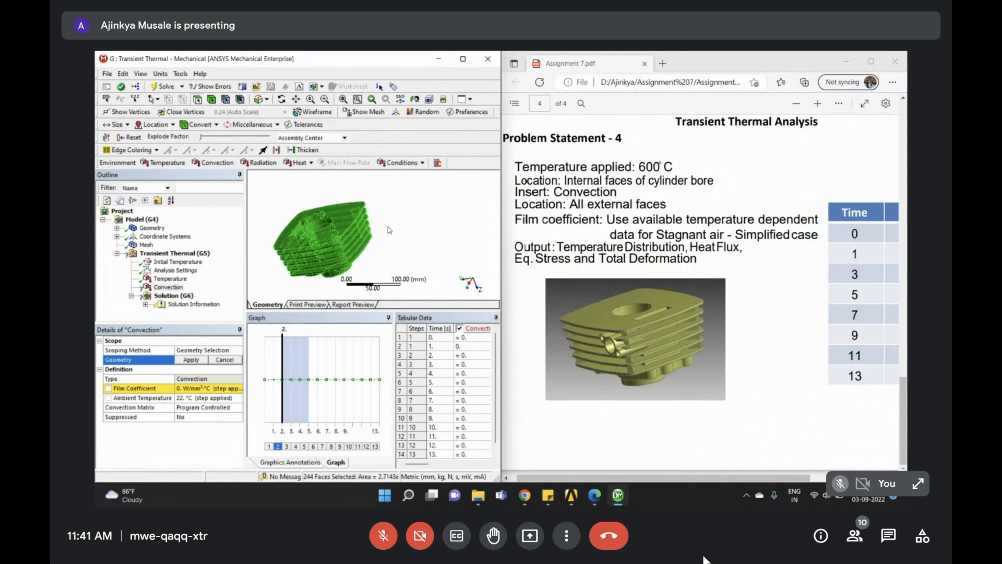
middle_click_drag(388, 230, 433, 224)
left_click(406, 219, "ctrl")
right_click_drag(428, 220, 462, 258)
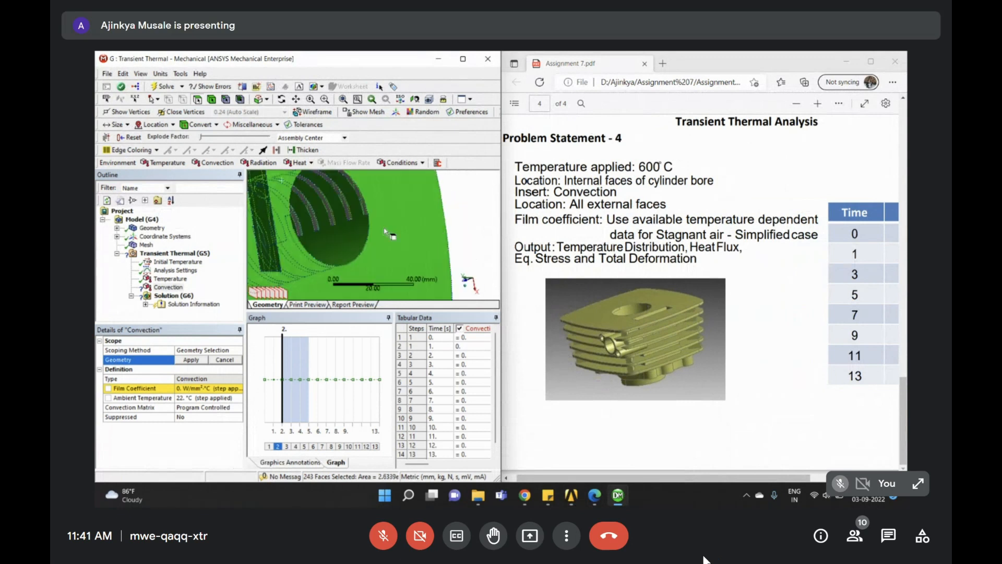
left_click(355, 237, "ctrl")
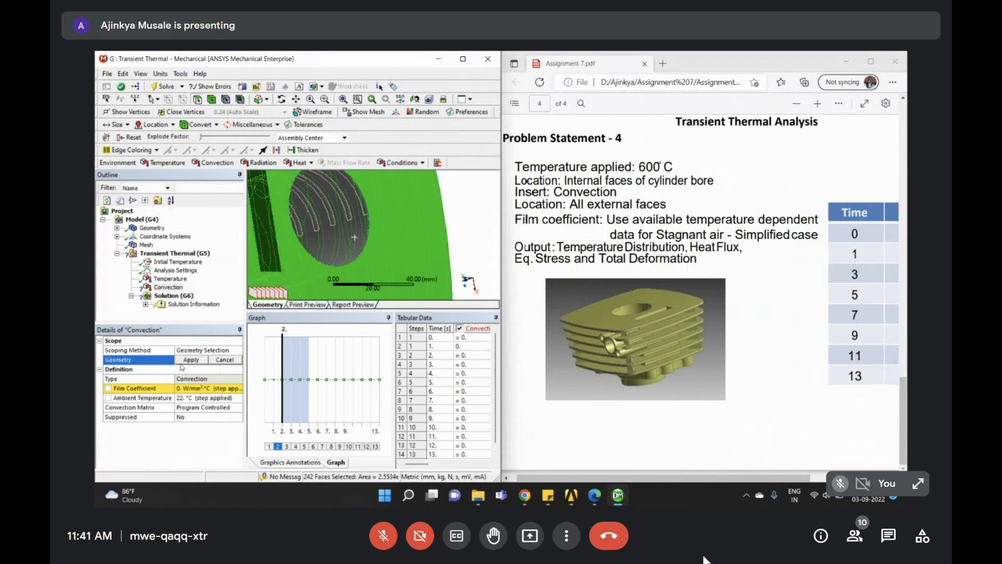
left_click(191, 360)
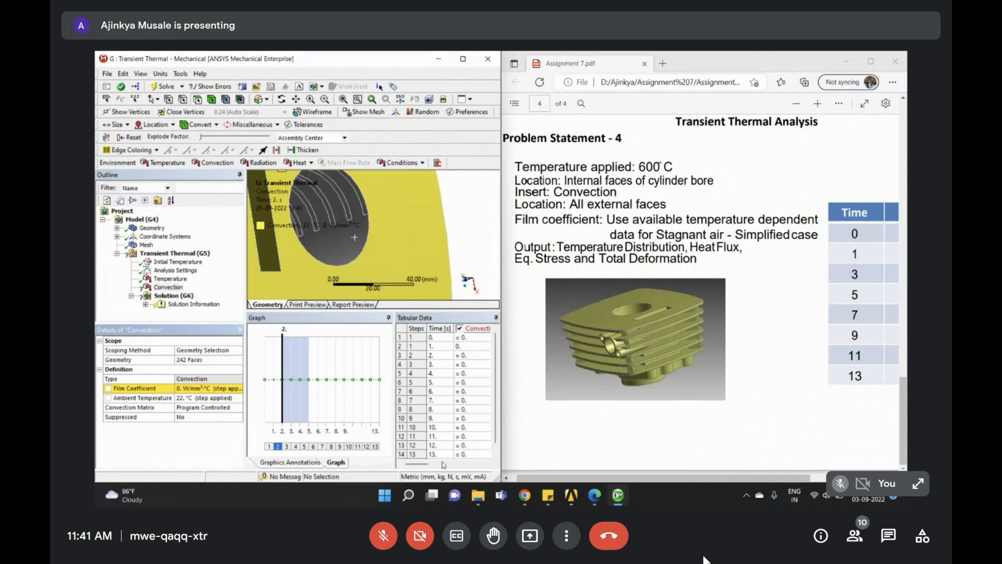
Import the temperature-dependent Stagnant Air - Simplified Case data as the convection's film coefficient
scroll(365, 246, "down", 5)
middle_click_drag(365, 245, 397, 219)
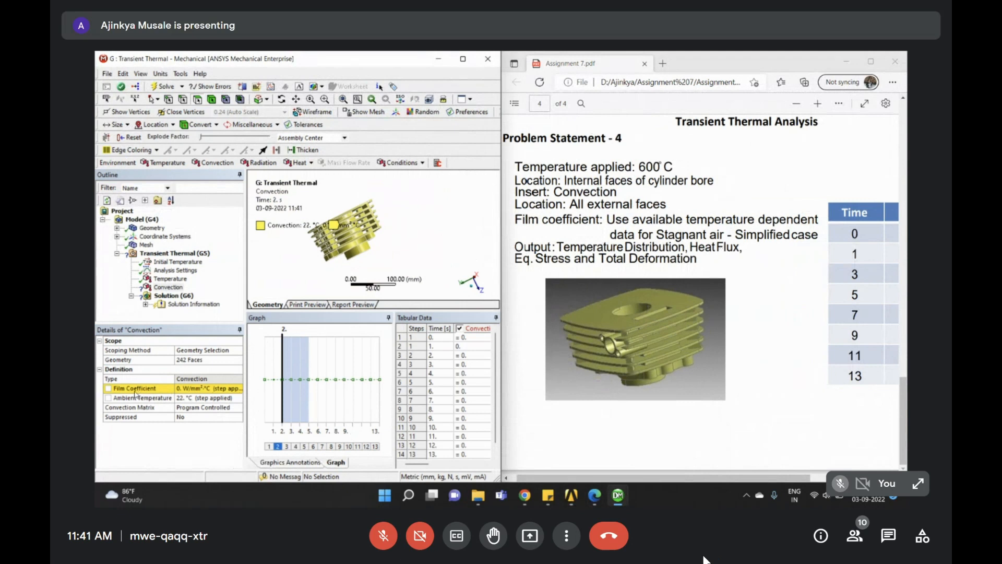
left_click(193, 389)
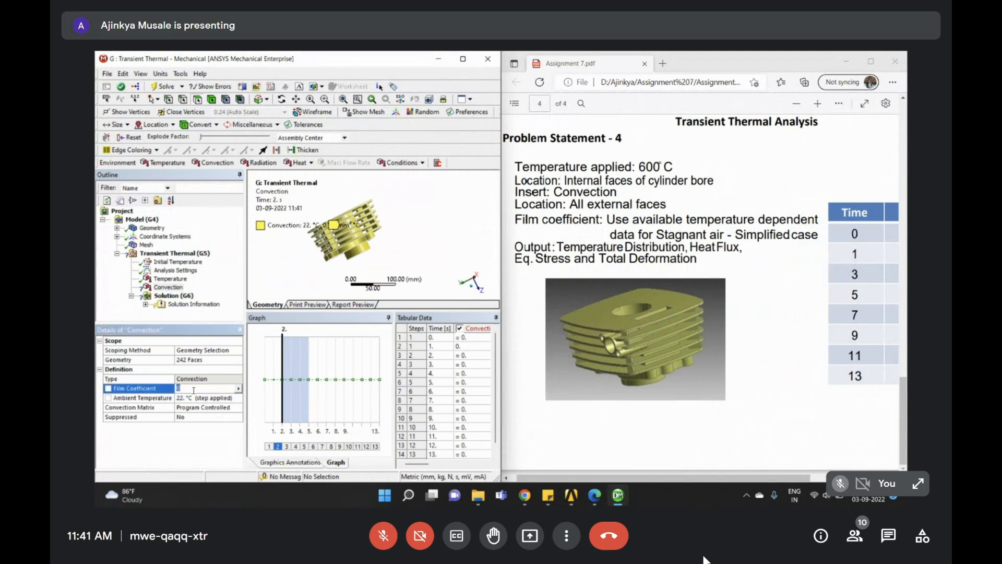
left_click(239, 389)
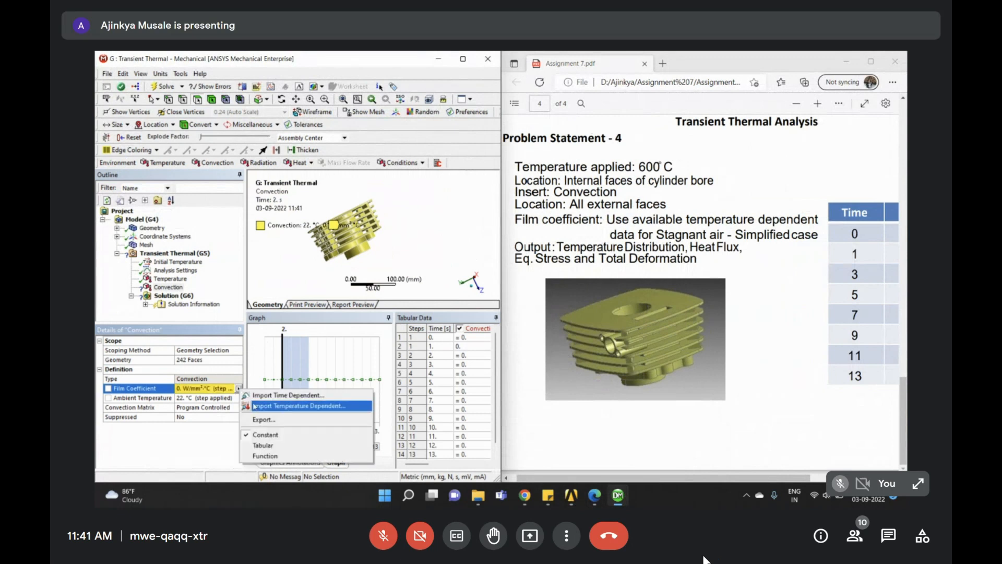
left_click(278, 407)
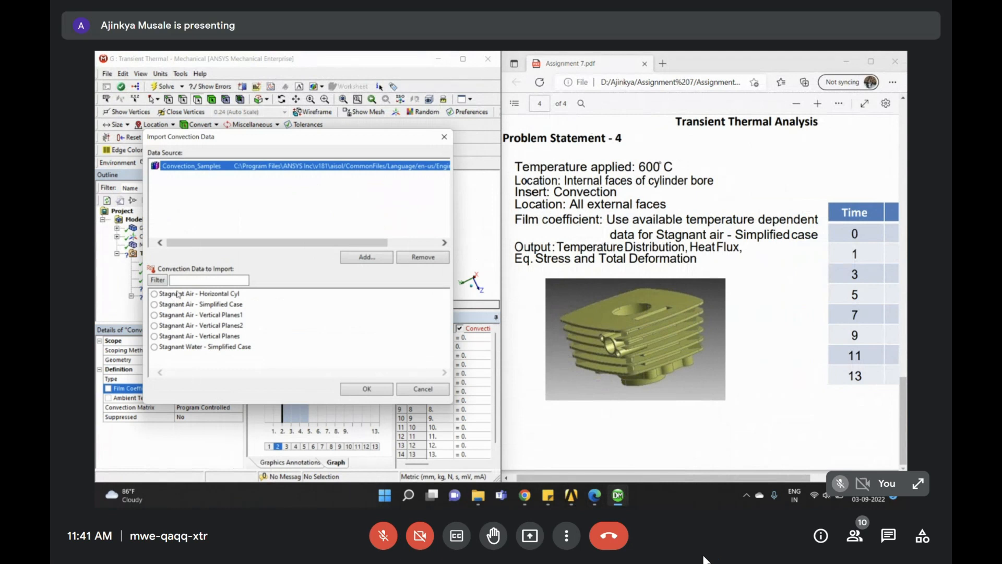
left_click(155, 304)
left_click(366, 391)
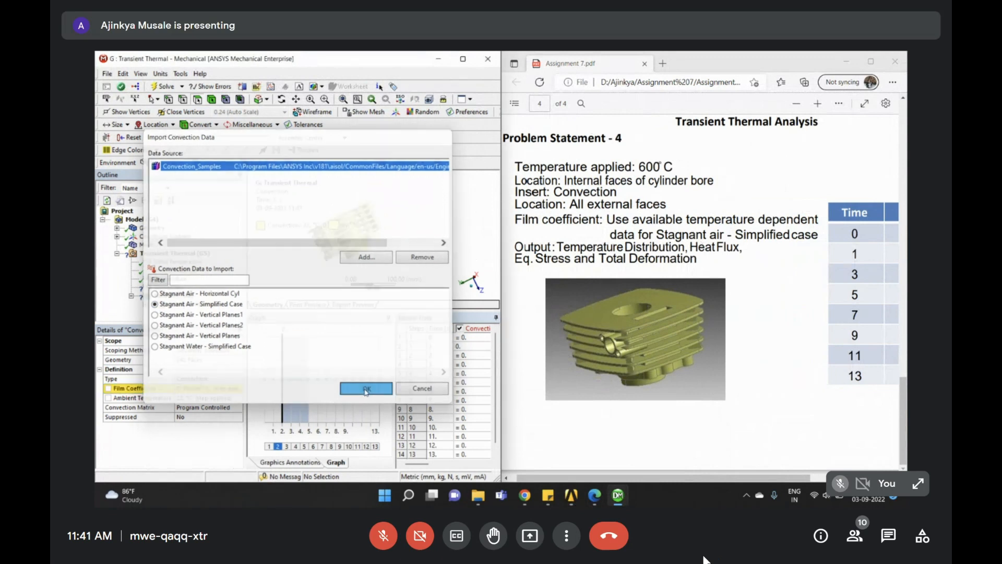
Review the convection and temperature loads and solve the cylinder block's transient thermal analysis
right_click(172, 295)
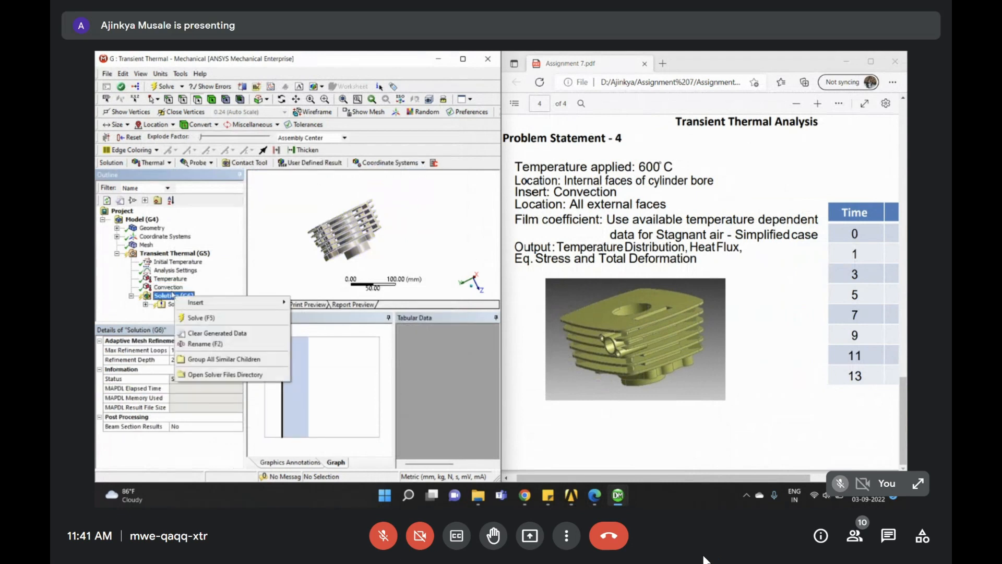
left_click(169, 286)
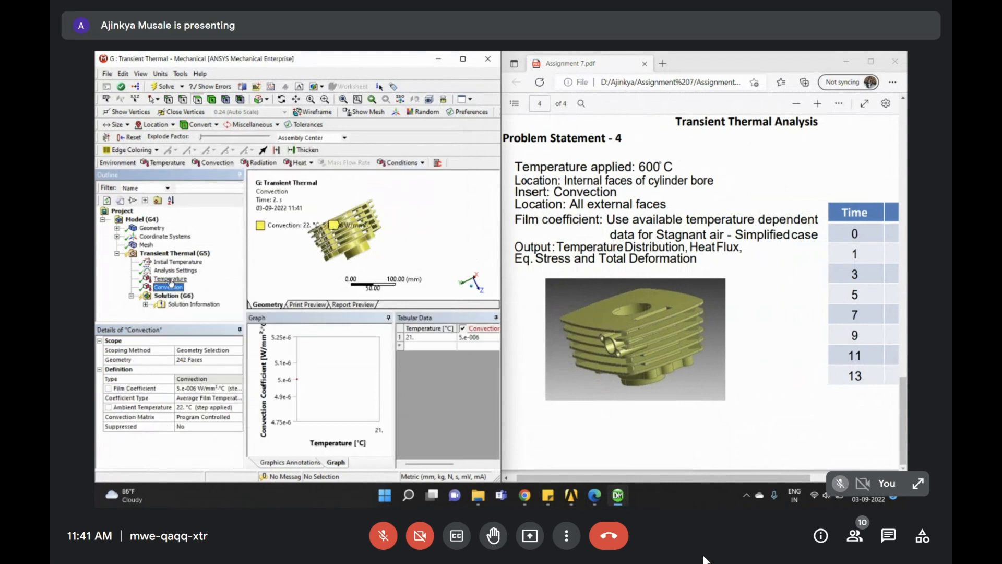
left_click(170, 279)
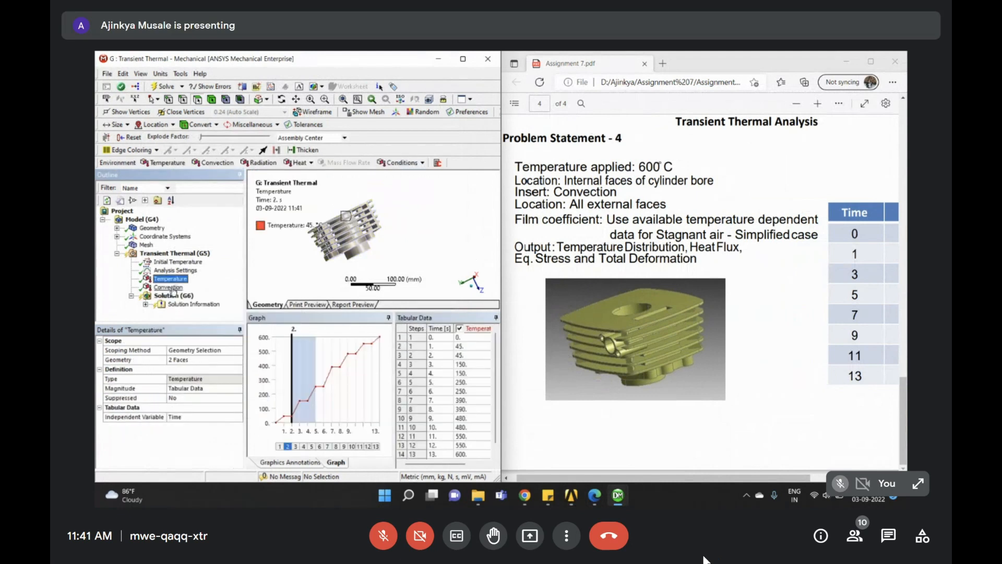
right_click(173, 295)
left_click(196, 320)
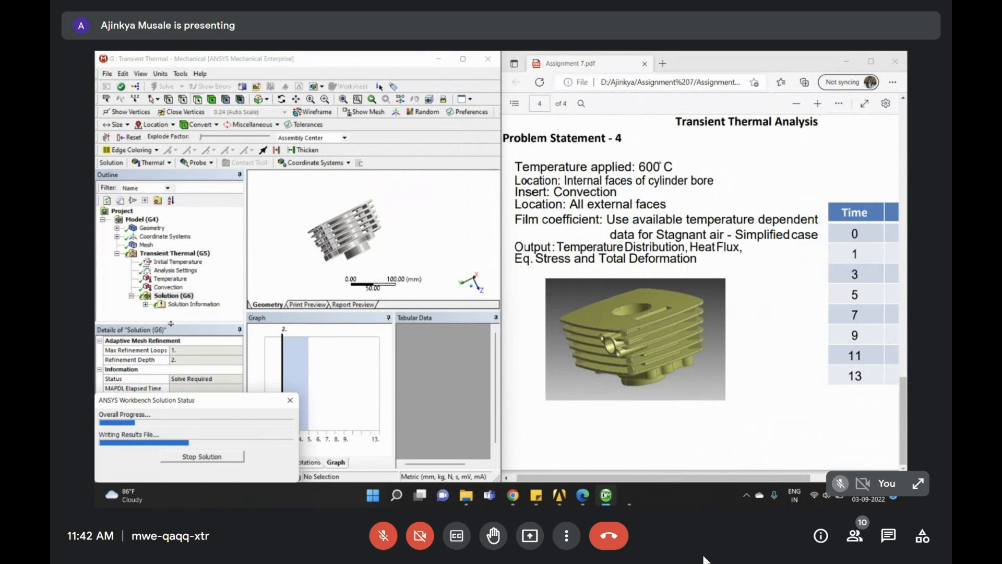
Switch to the Google Meet window in Chrome, view the in-call messages and minimize the browser
left_click(471, 498)
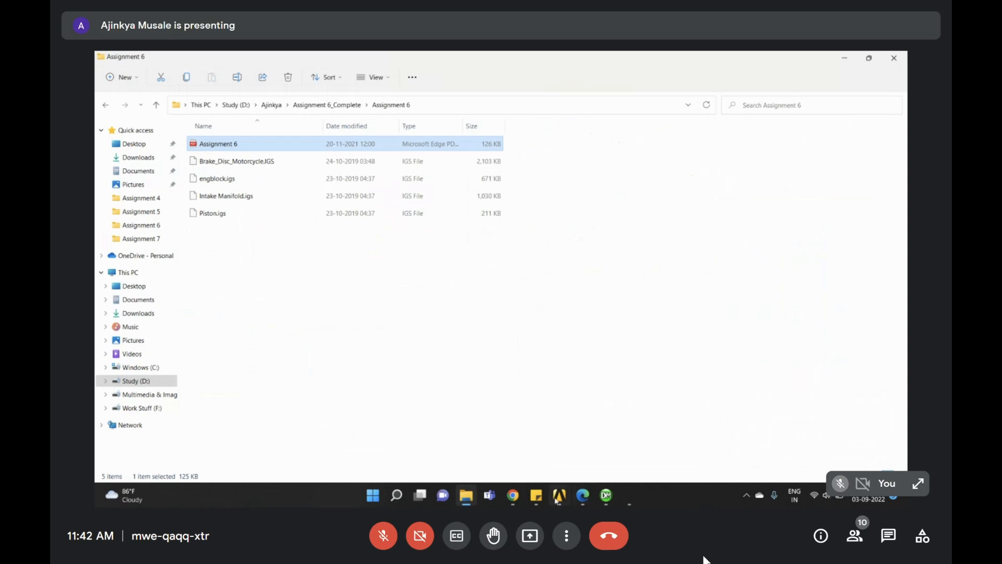
left_click(513, 495)
left_click(626, 444)
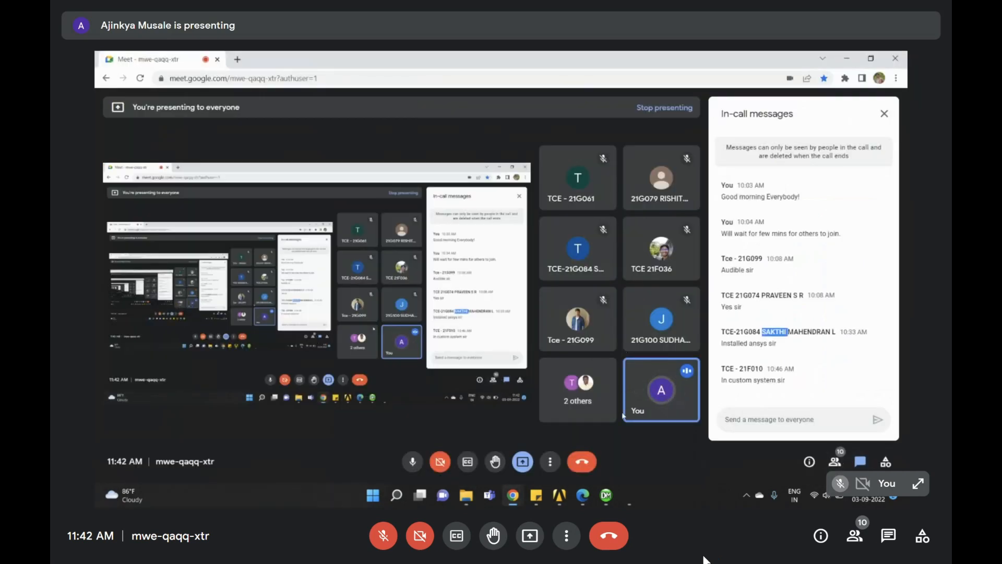
left_click(843, 59)
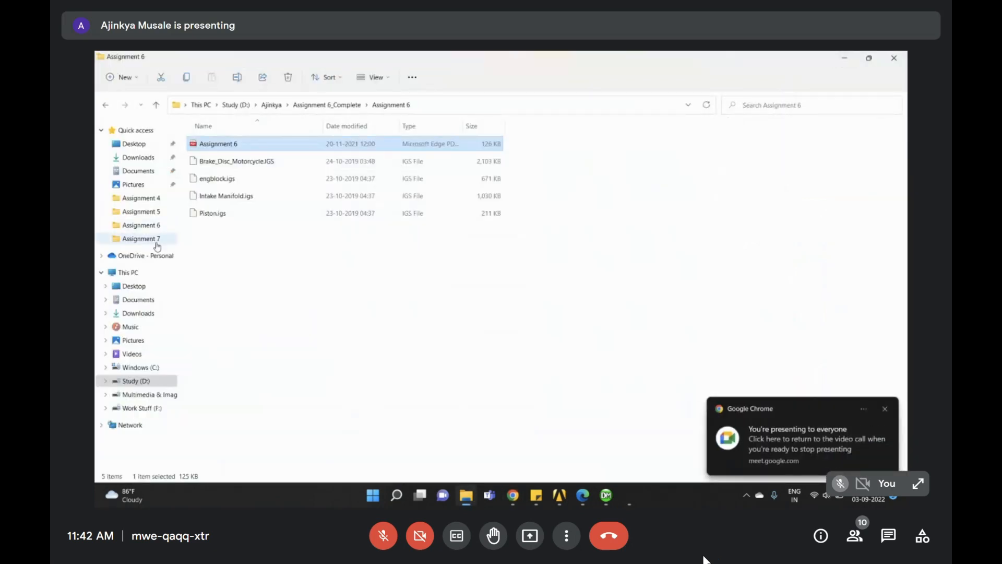
Browse in File Explorer to the inner Assignment 8 folder and open the Assignment 8 PDF
left_click(274, 106)
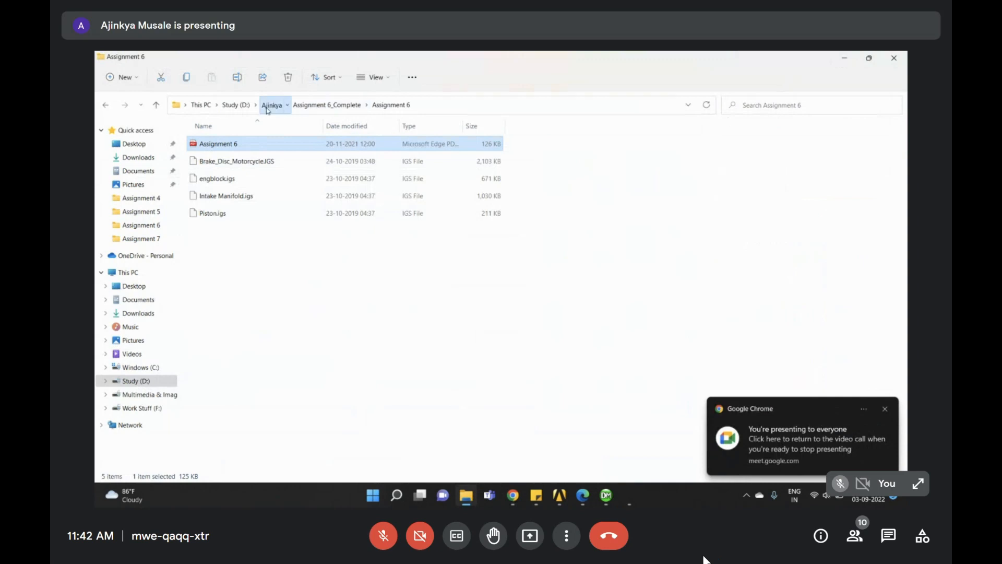
left_click(226, 264)
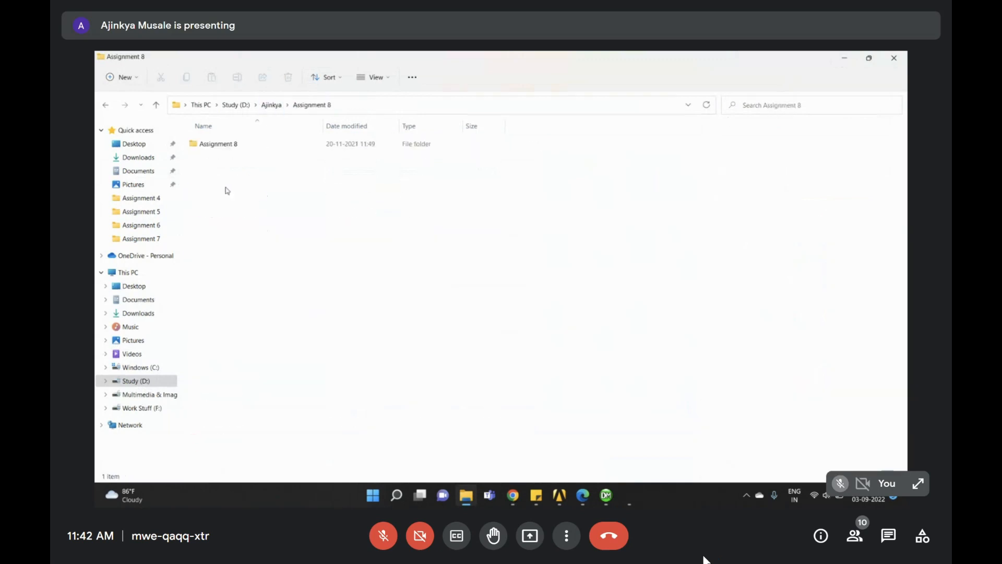
double_click(215, 146)
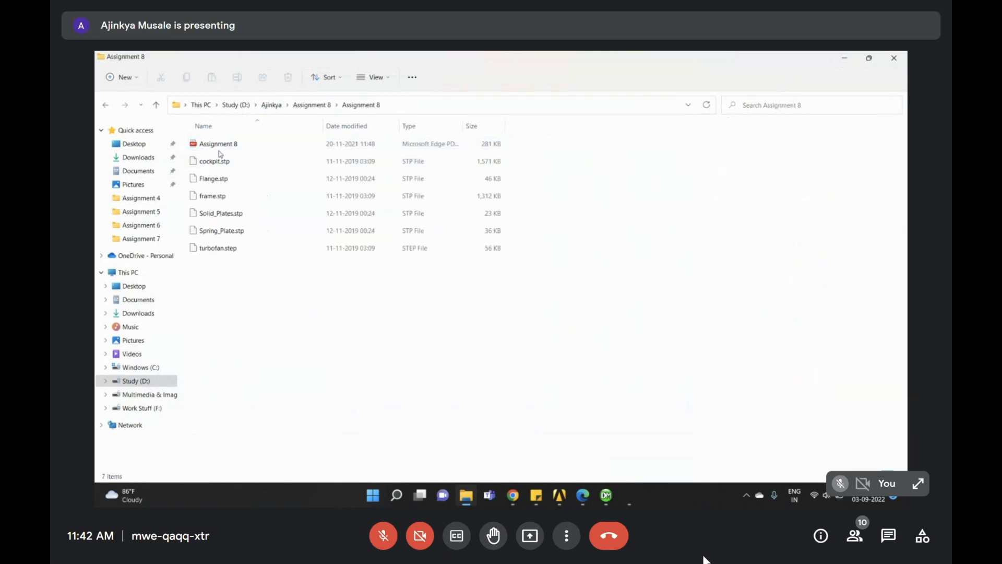
left_click(222, 149)
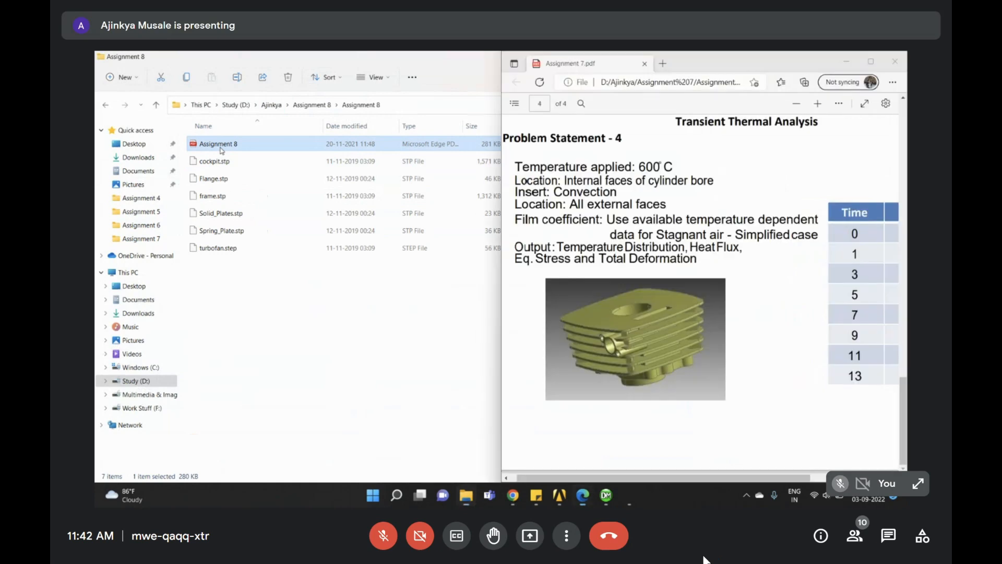
double_click(222, 150)
Look through Assignment 8's composite analysis and contact analysis problem statements
scroll(569, 302, "down", 5)
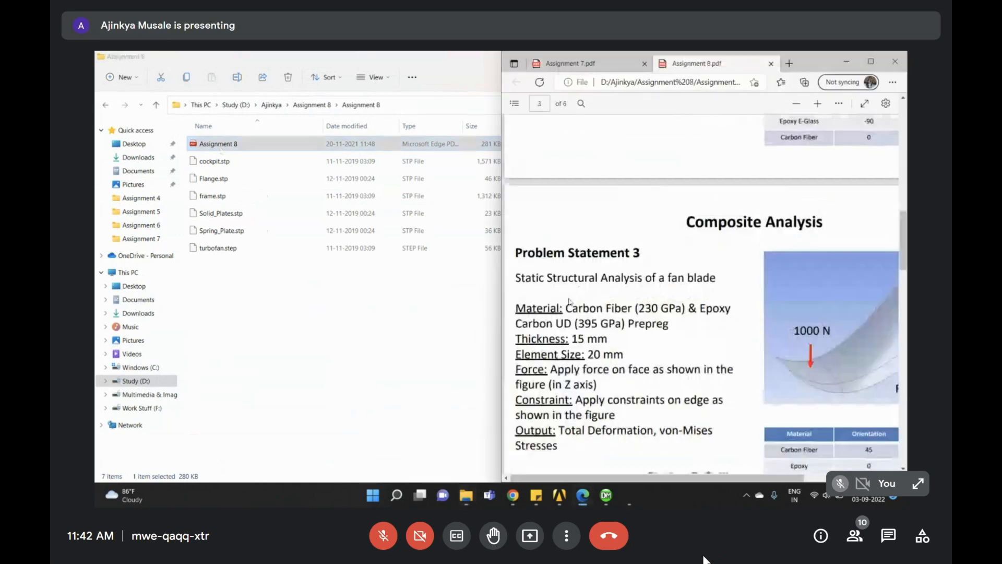
scroll(568, 302, "down", 5)
scroll(574, 298, "up", 1)
scroll(580, 294, "down", 2)
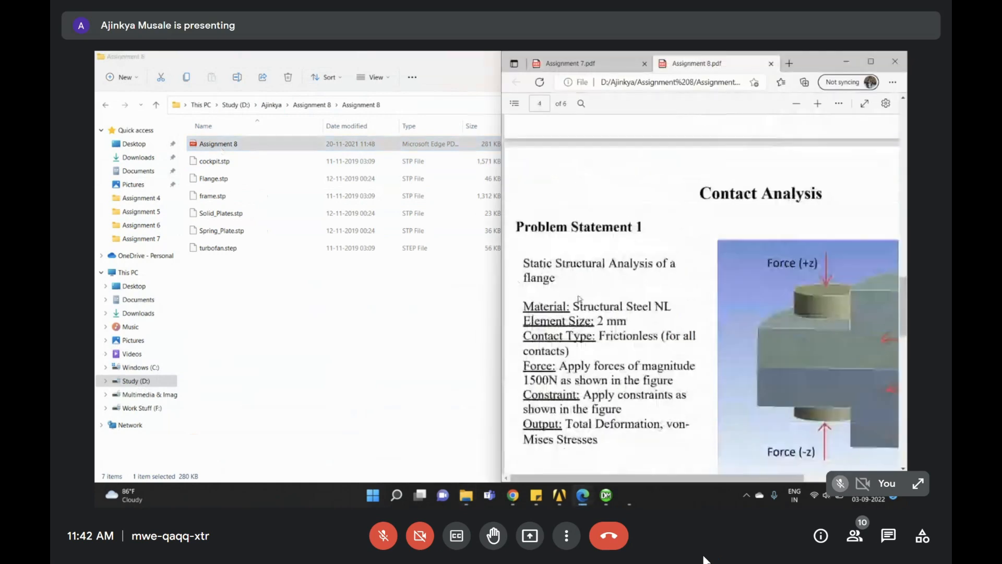
scroll(582, 295, "down", 10)
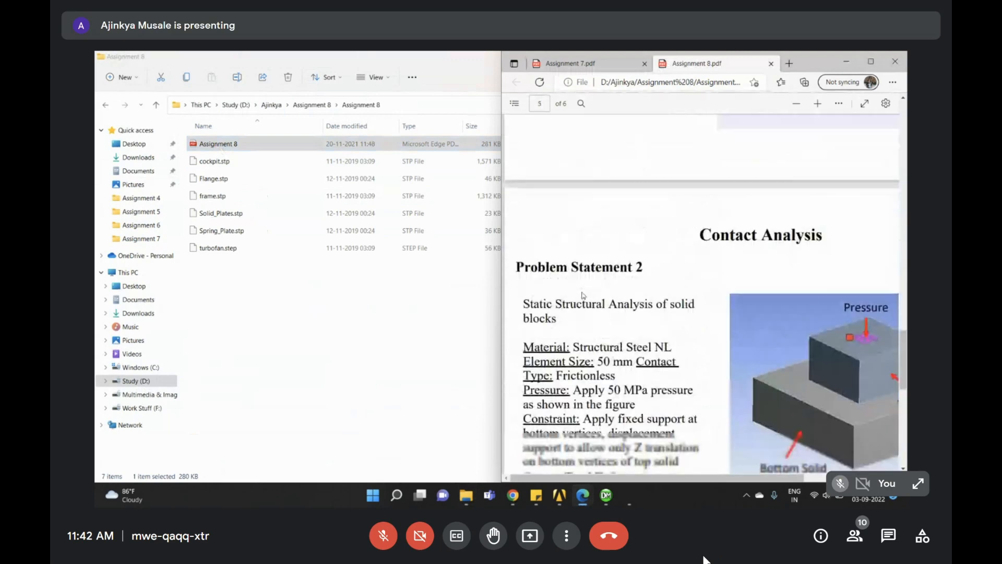
Put away the Assignment 8 PDF, browse in File Explorer to the inner Assignment 2 folder and open the Assignment 2 PDF
scroll(583, 296, "down", 4)
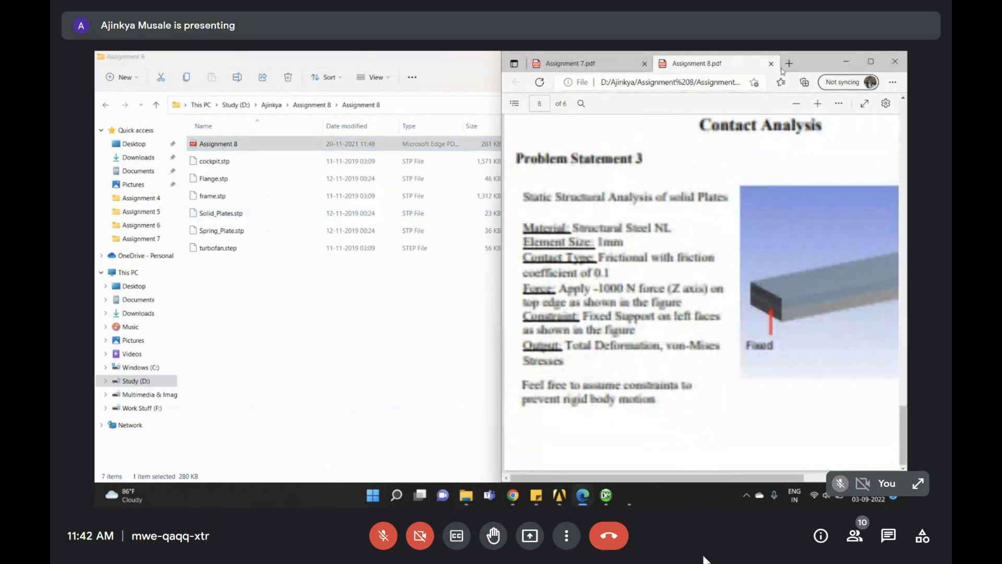
left_click(845, 61)
left_click(312, 104)
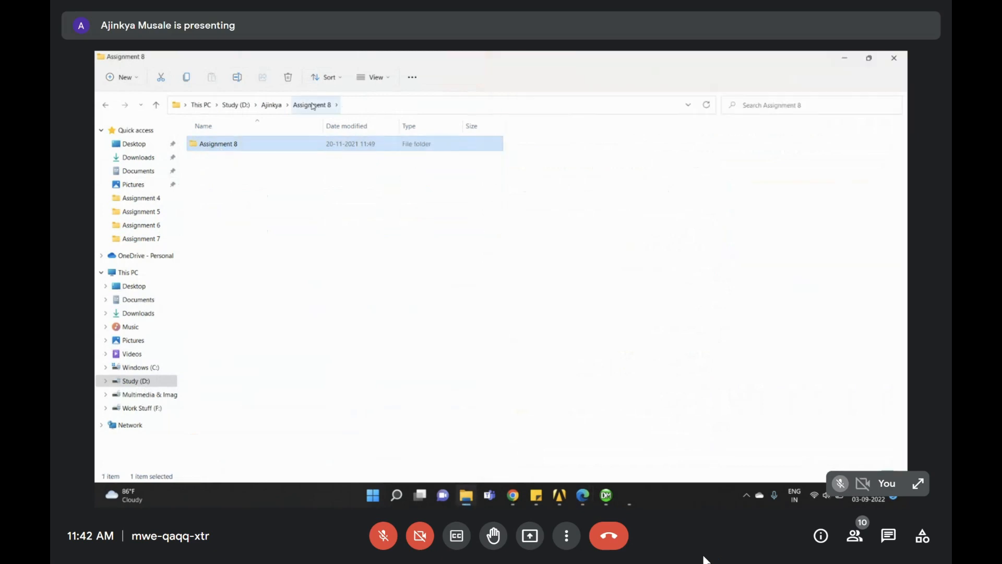
left_click(272, 105)
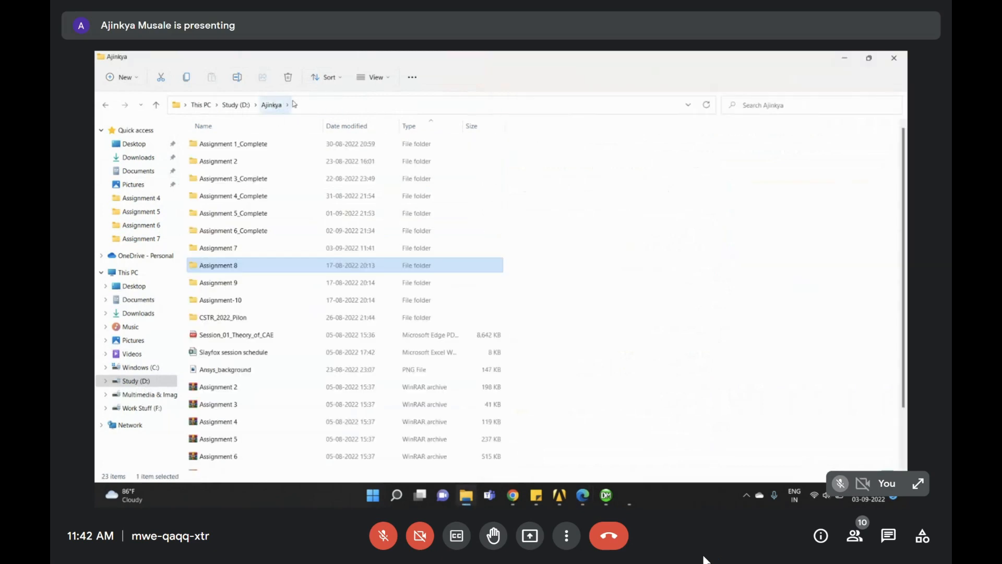
double_click(218, 161)
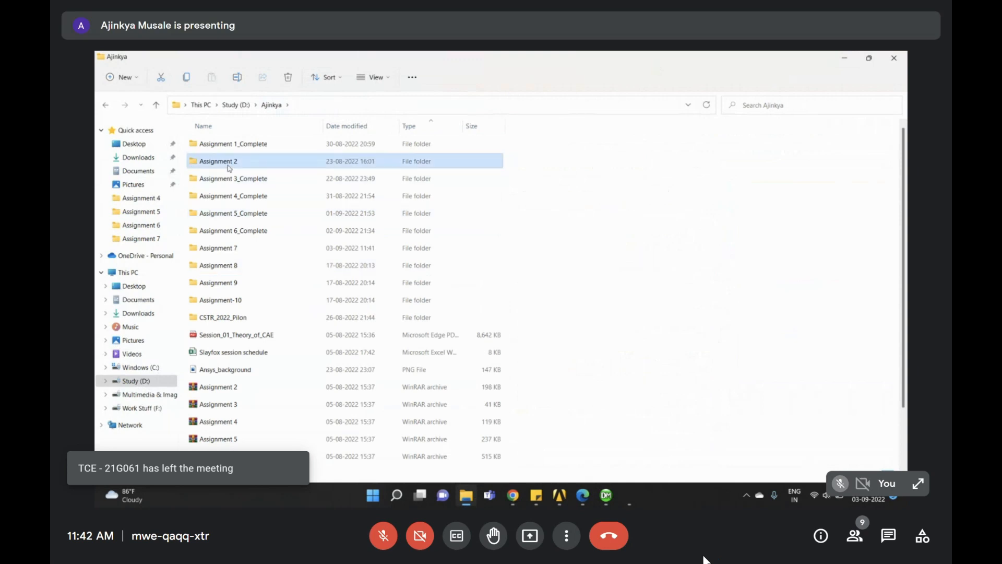
double_click(225, 144)
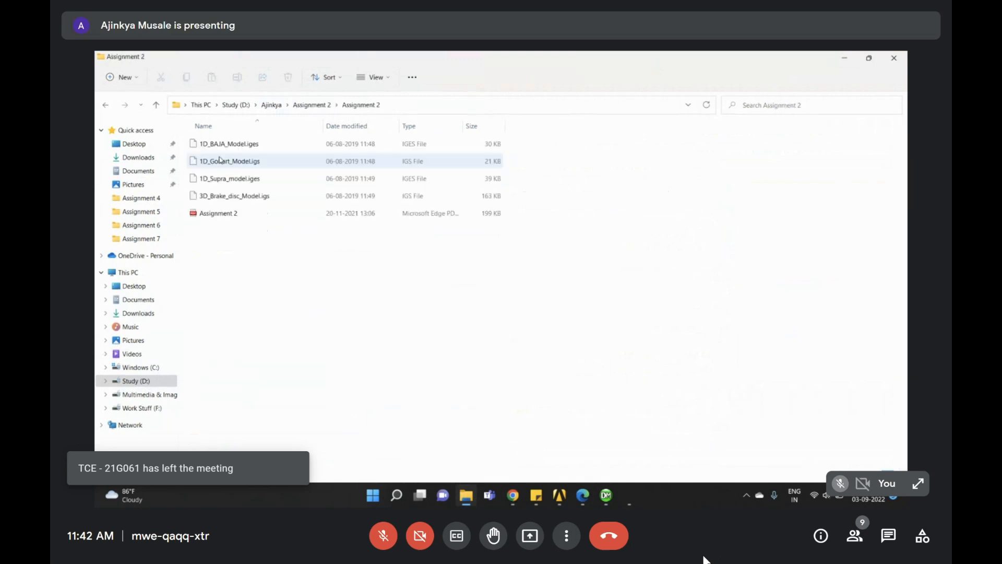
double_click(211, 218)
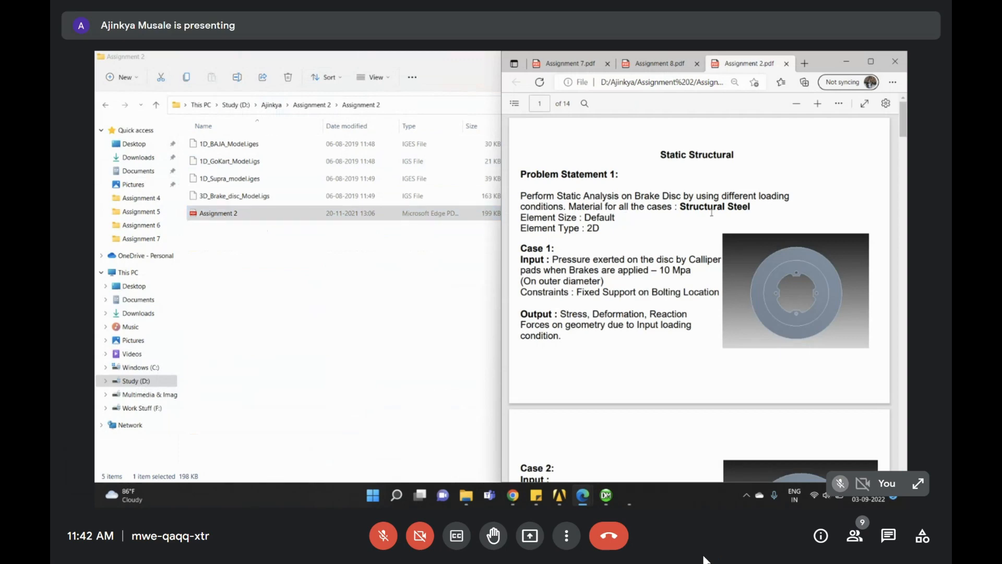
Look through Assignment 2's static structural problem statements for the brake disc and the Baja, Gokart and Supra roll cages
scroll(749, 196, "down", 15)
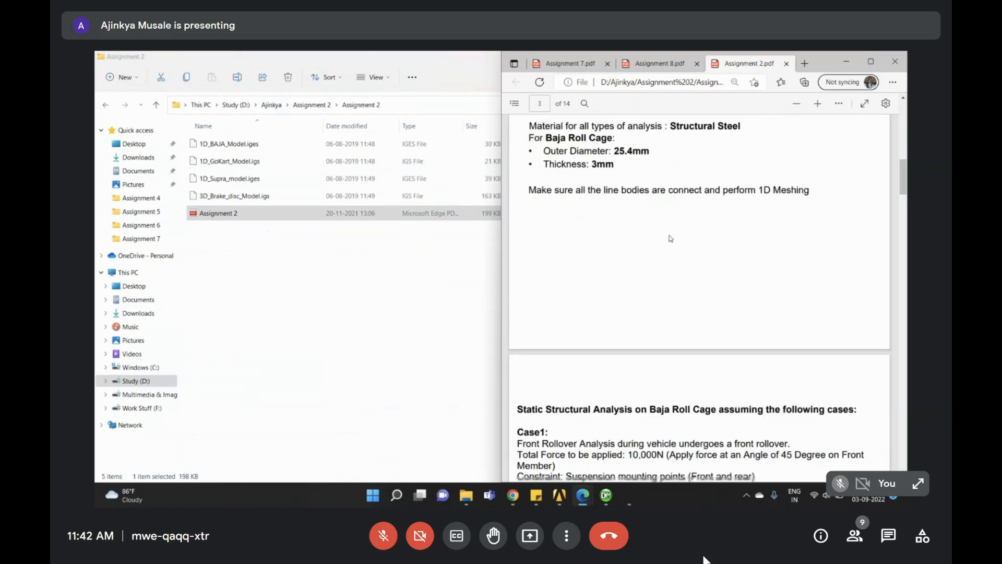
scroll(668, 240, "up", 8)
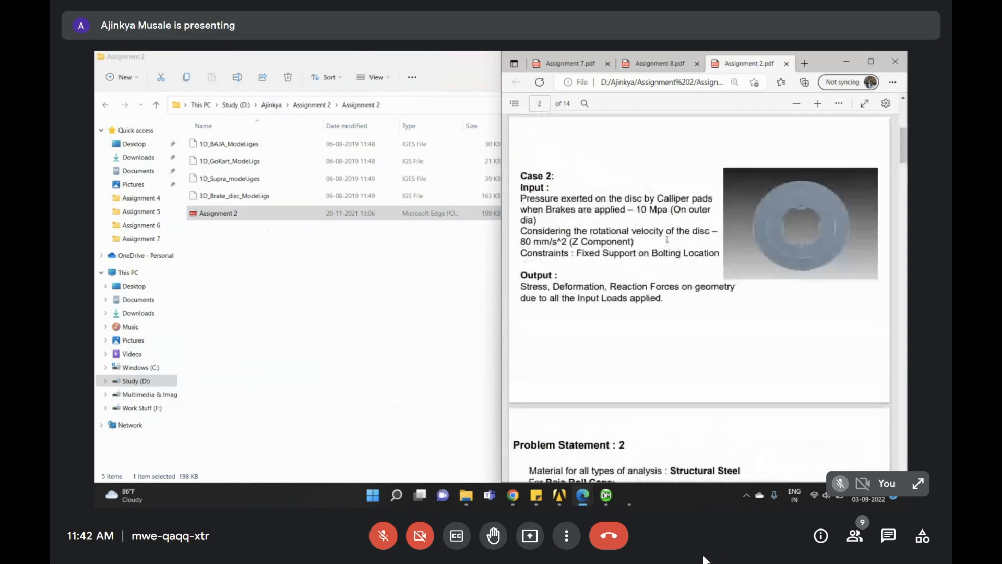
scroll(667, 240, "down", 4)
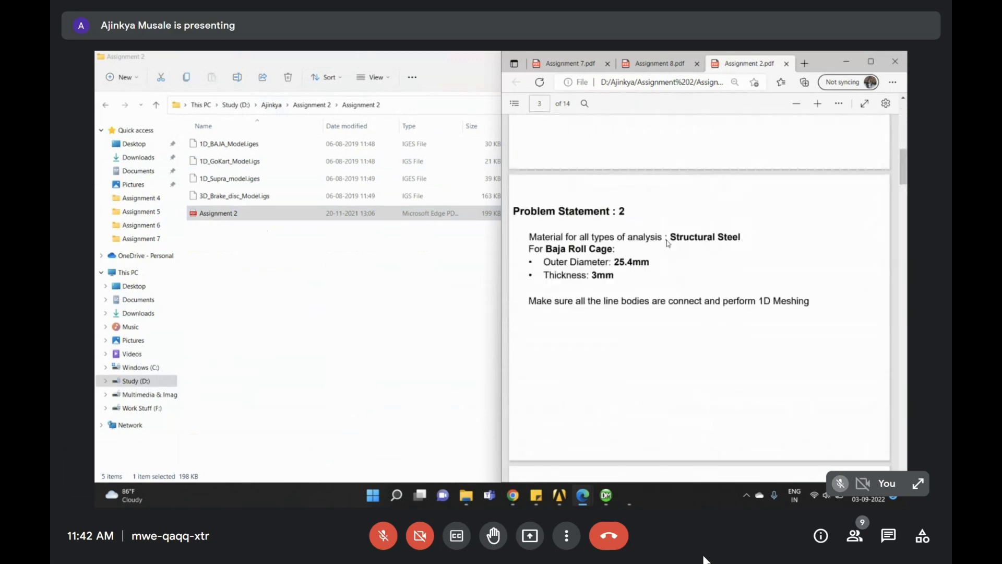
scroll(668, 244, "down", 20)
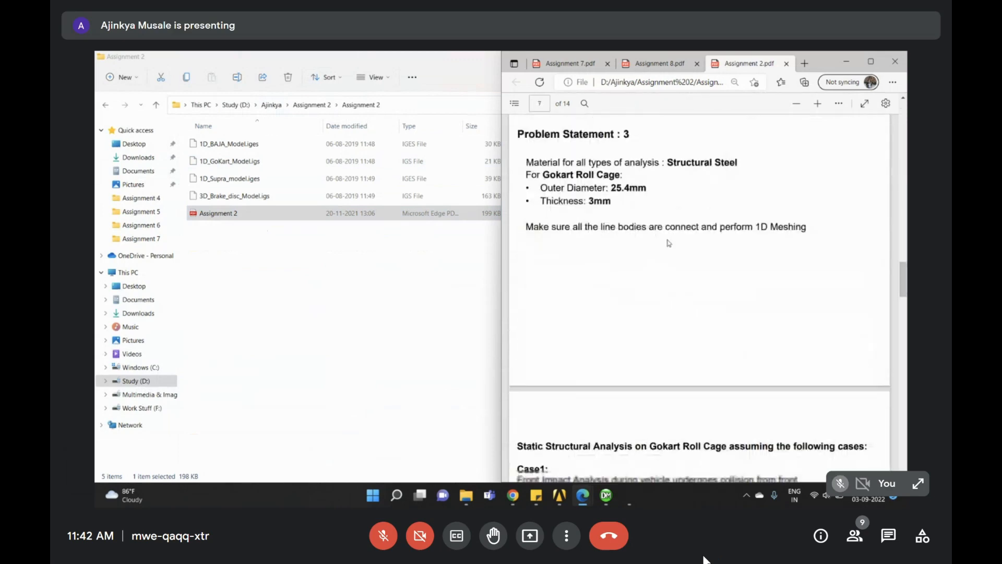
scroll(669, 243, "down", 20)
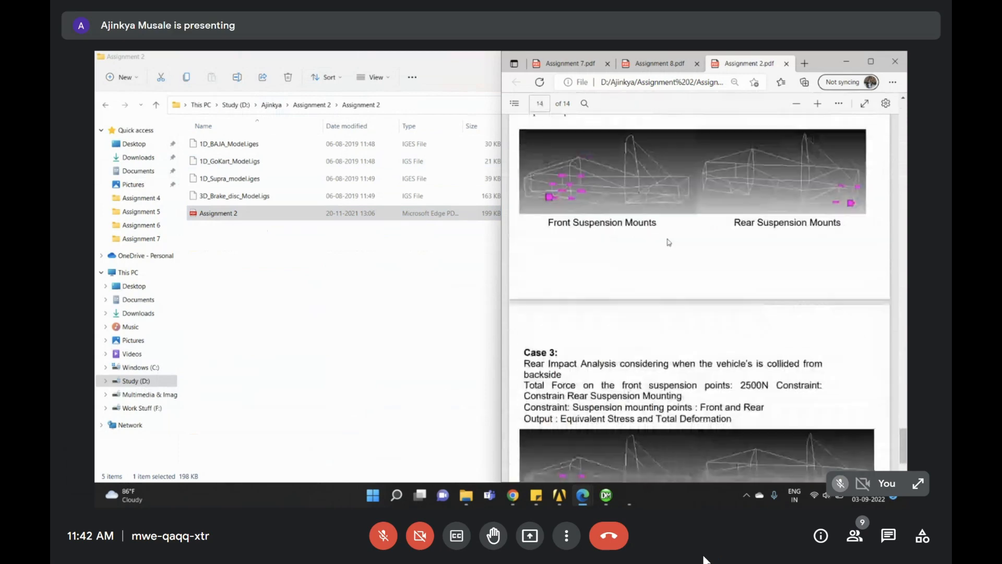
scroll(668, 243, "up", 12)
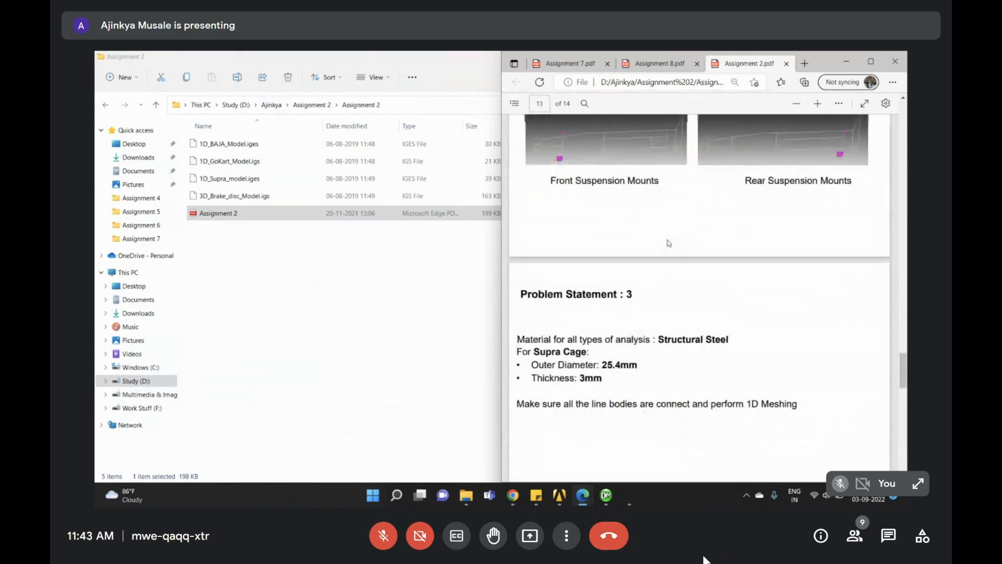
scroll(669, 243, "up", 20)
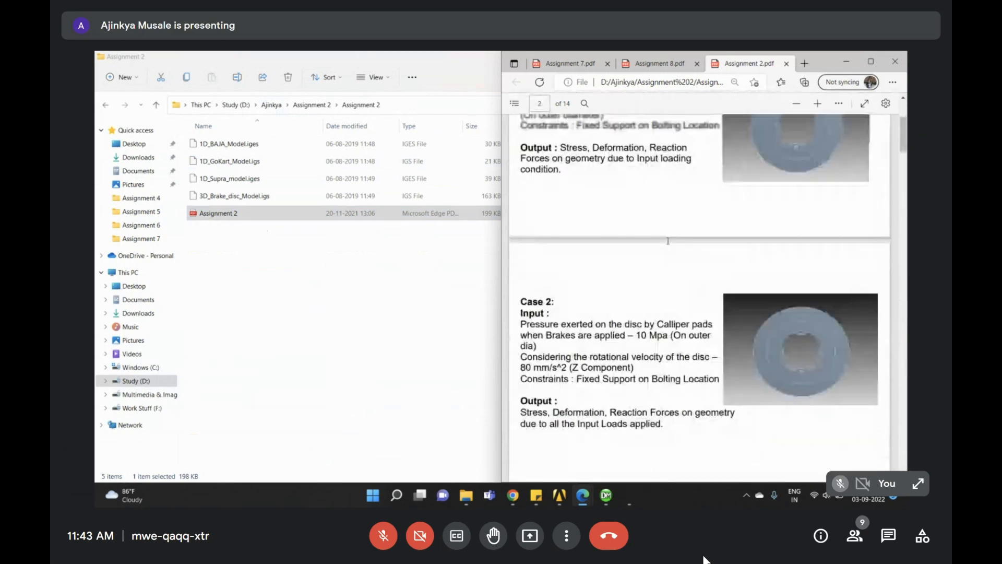
scroll(667, 240, "up", 5)
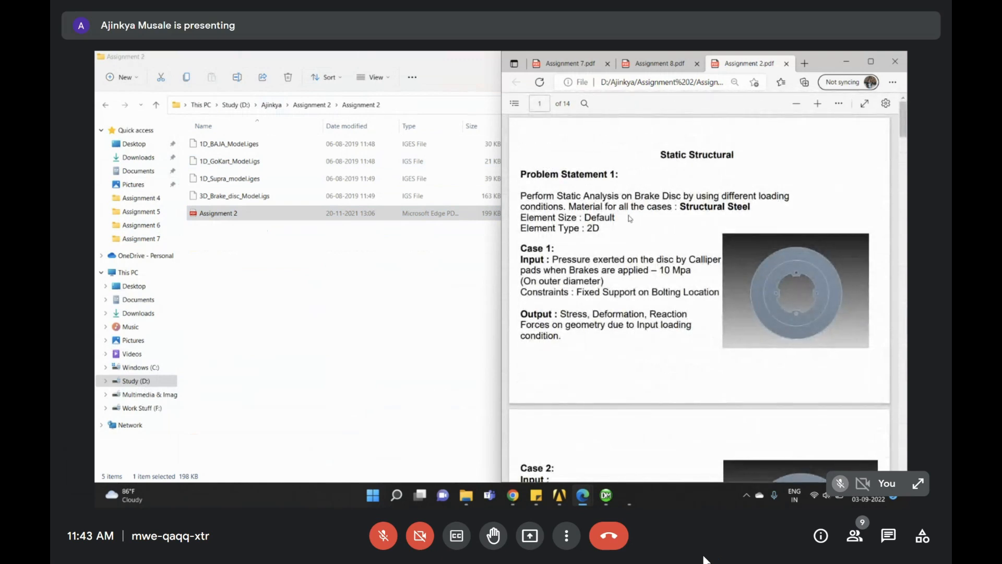
scroll(630, 218, "down", 6)
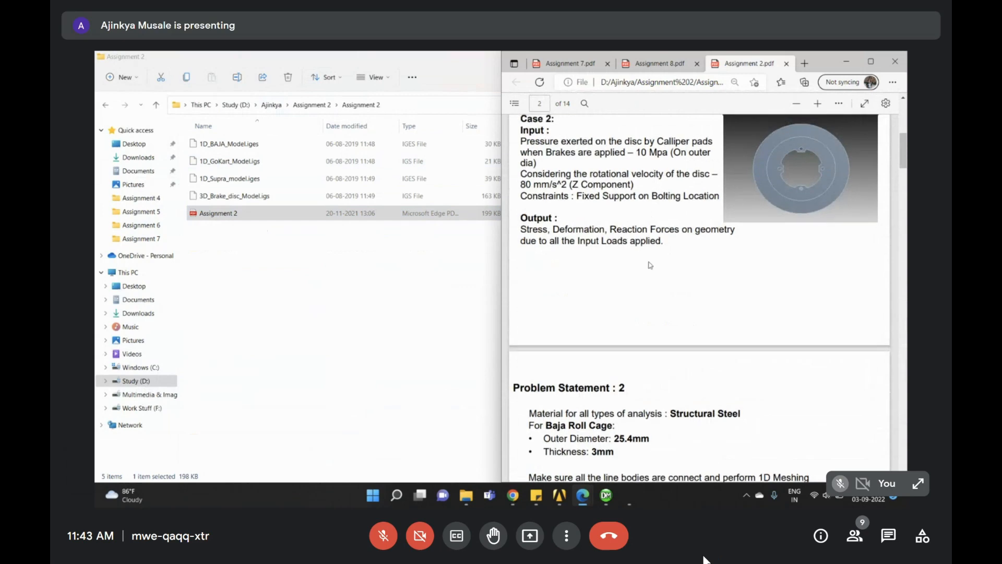
scroll(650, 263, "up", 6)
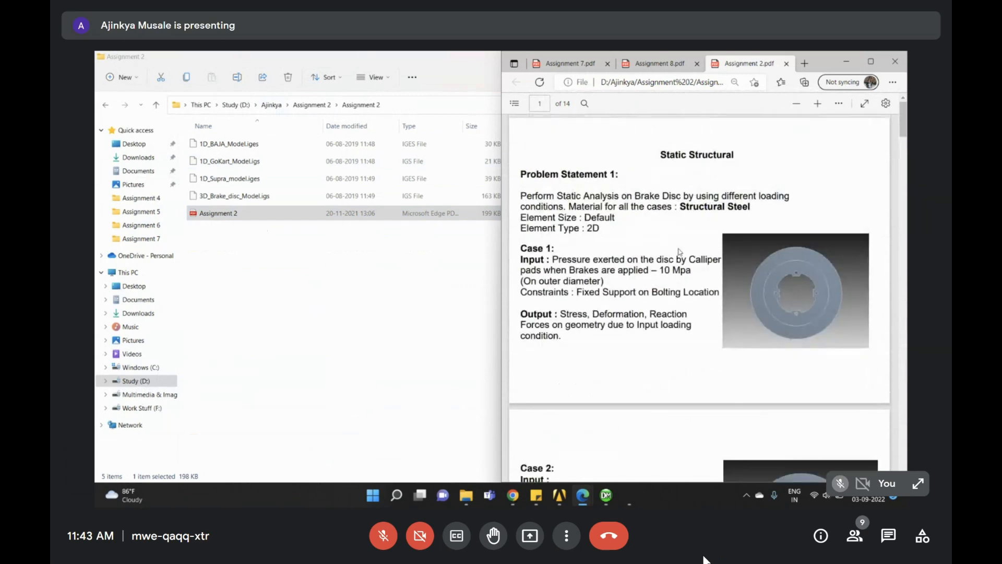
scroll(678, 253, "down", 20)
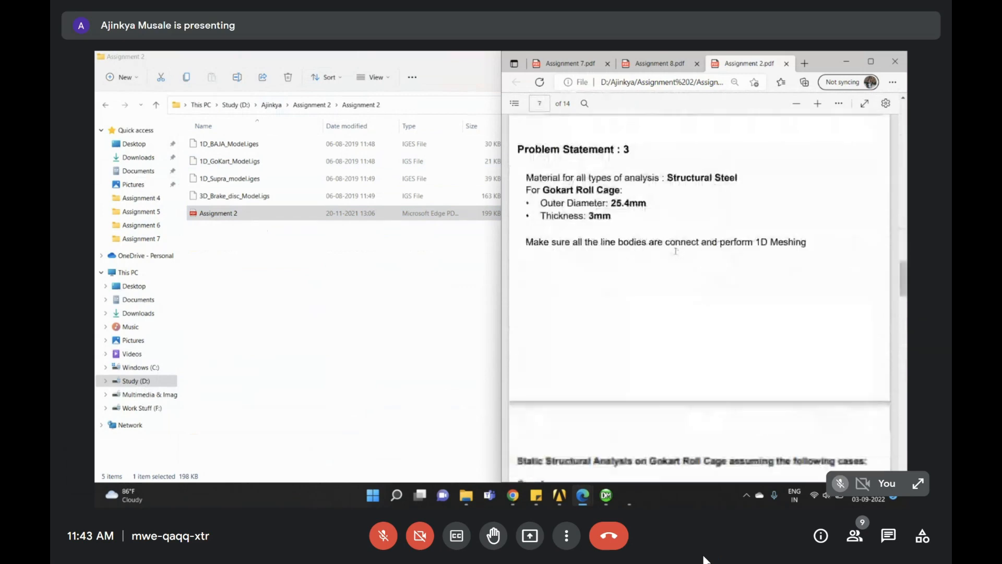
scroll(676, 251, "down", 20)
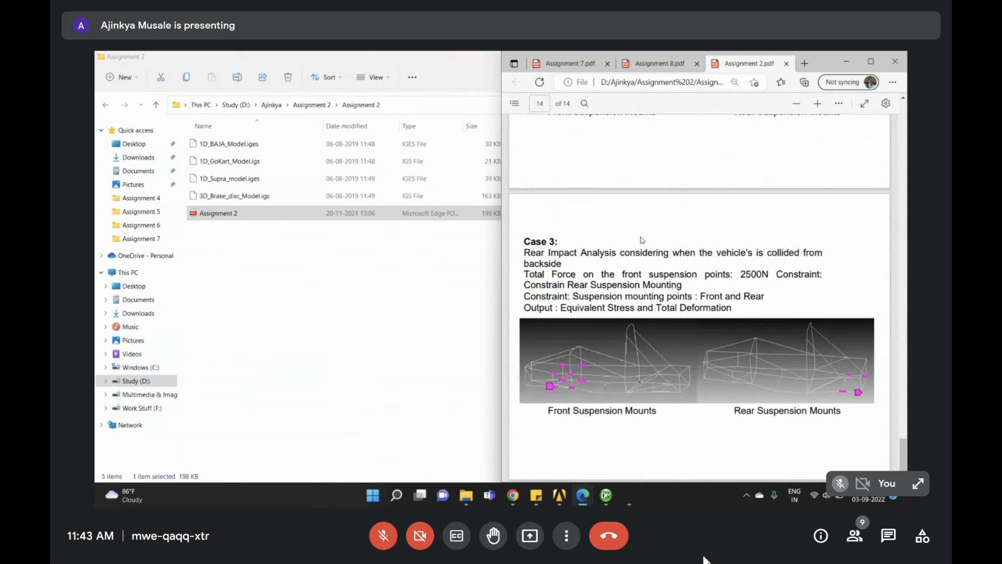
scroll(628, 375, "up", 20)
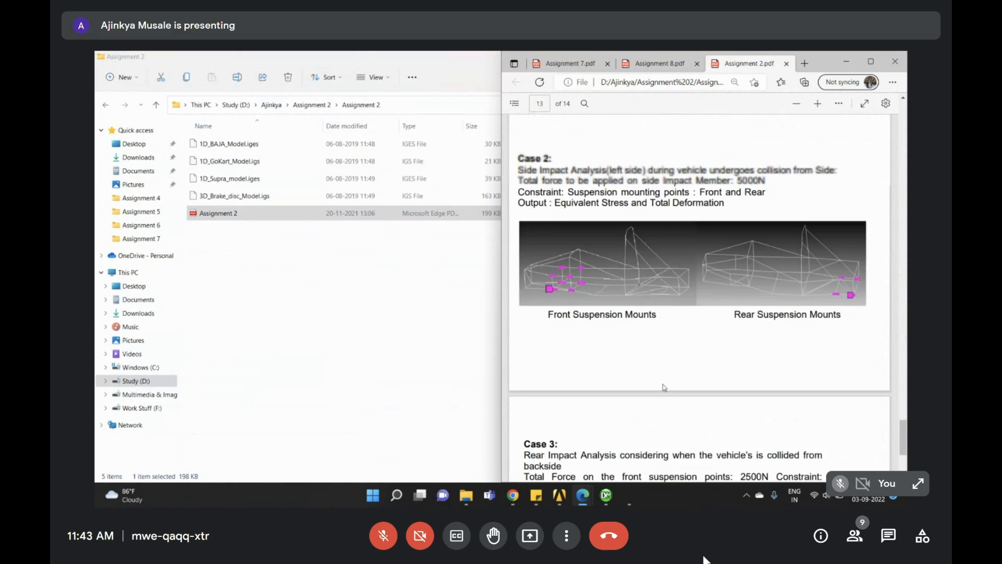
scroll(665, 387, "up", 15)
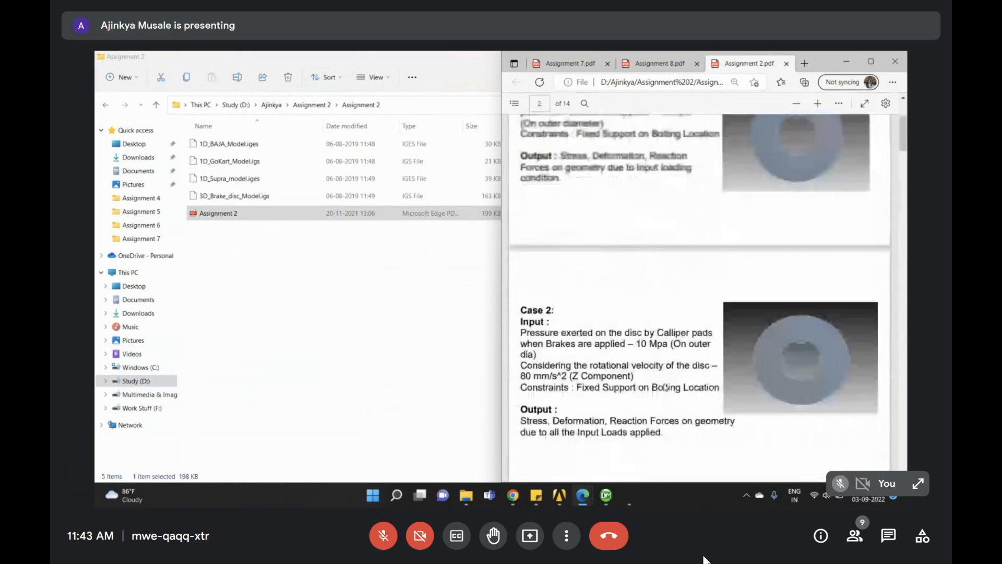
Minimize the PDF viewer, switch to the Transient Thermal Mechanical window and maximize it to inspect the cylinder block
left_click(846, 62)
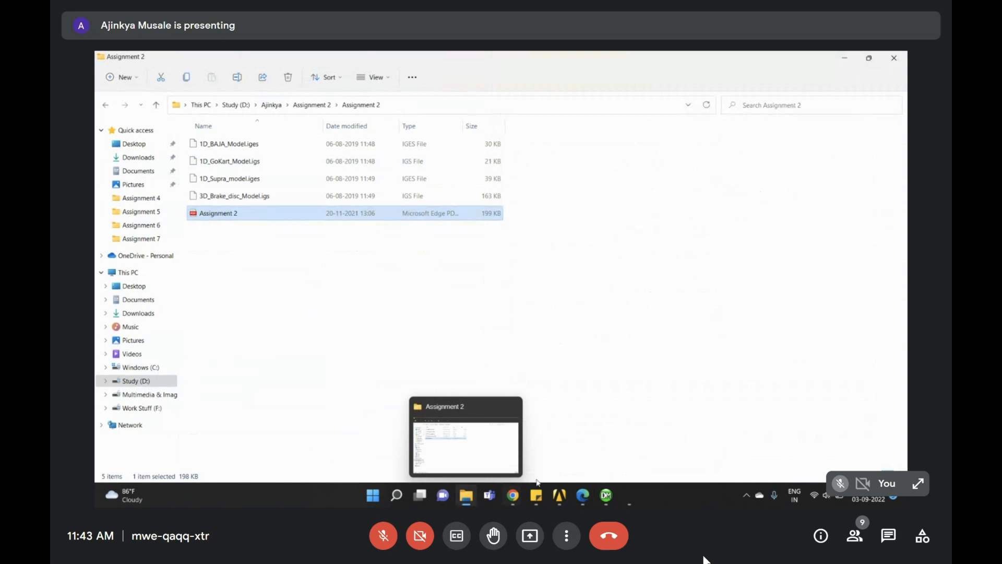
left_click(606, 495)
left_click(818, 448)
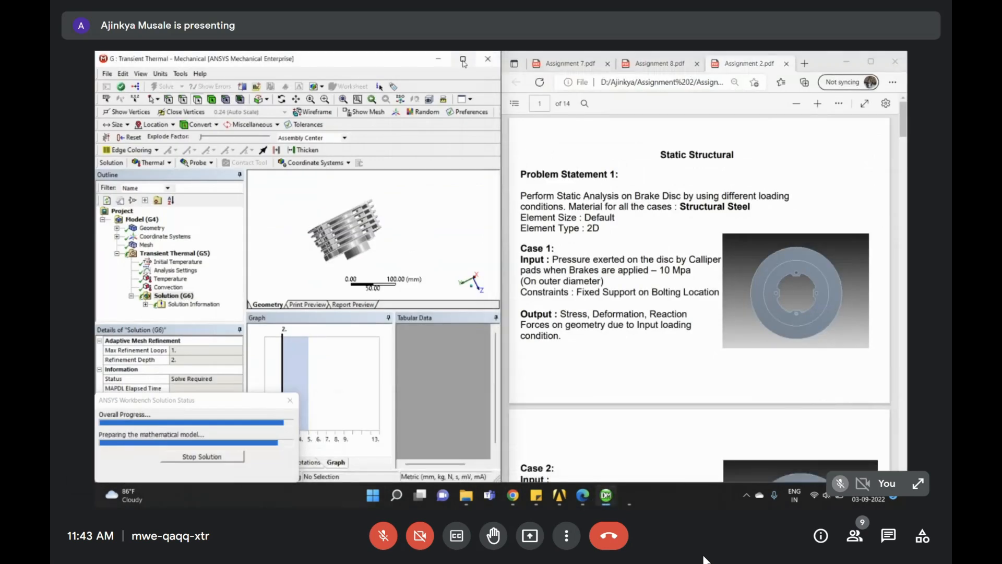
left_click(463, 59)
middle_click_drag(616, 213, 628, 245)
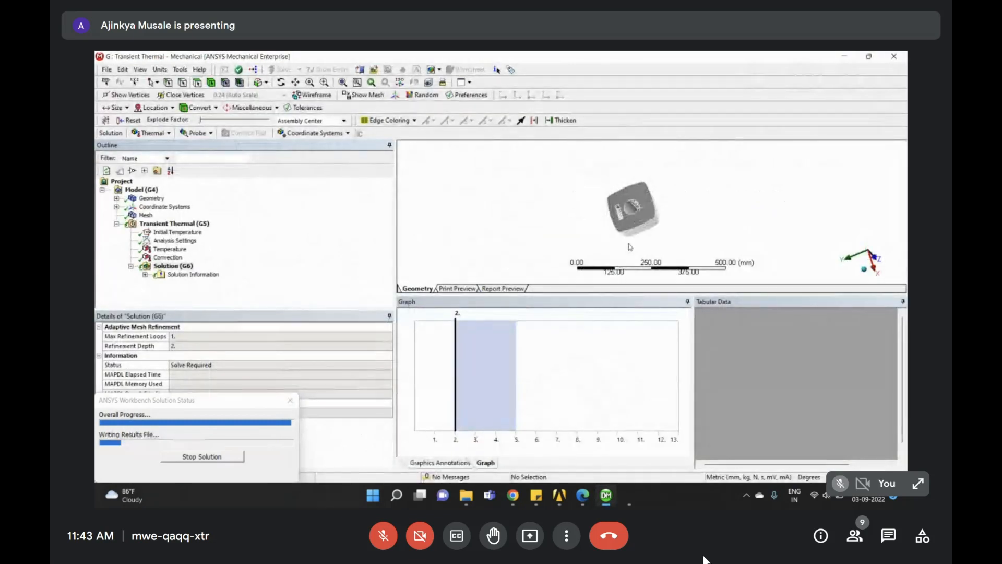
scroll(628, 245, "down", 1)
right_click_drag(594, 177, 685, 245)
mouse_move(683, 244)
middle_mouse_down()
mouse_move(671, 233)
mouse_move(670, 251)
middle_mouse_up()
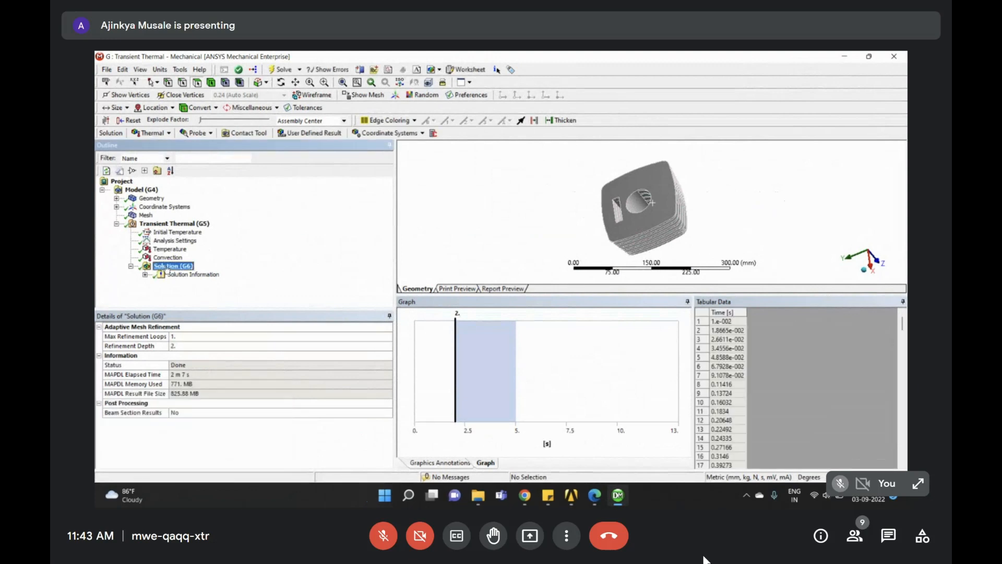
Add Temperature and Total Heat Flux results to the transient thermal solution and evaluate all results
right_click(167, 266)
mouse_move(210, 278)
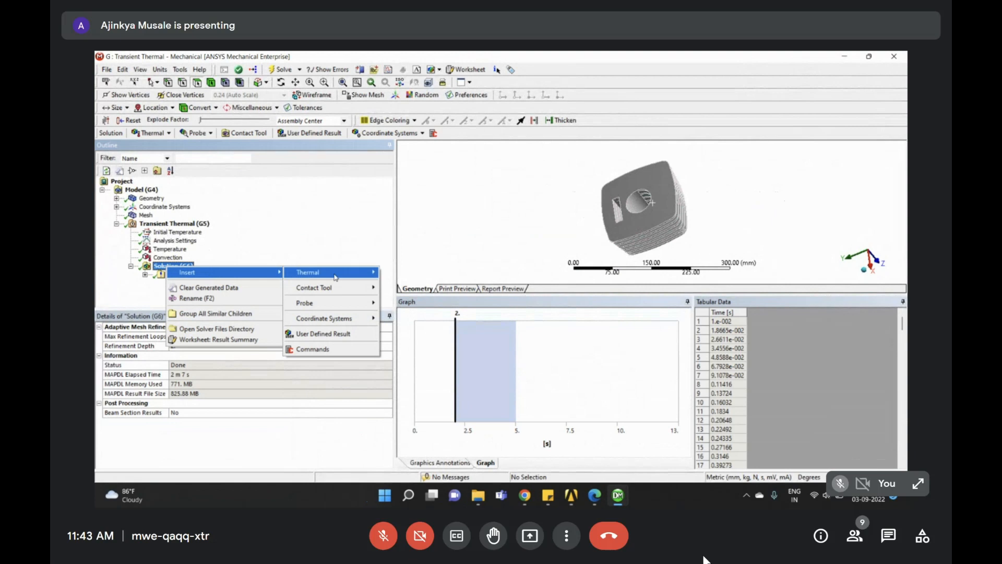
mouse_move(313, 272)
left_click(409, 272)
left_click(194, 267)
right_click(188, 267)
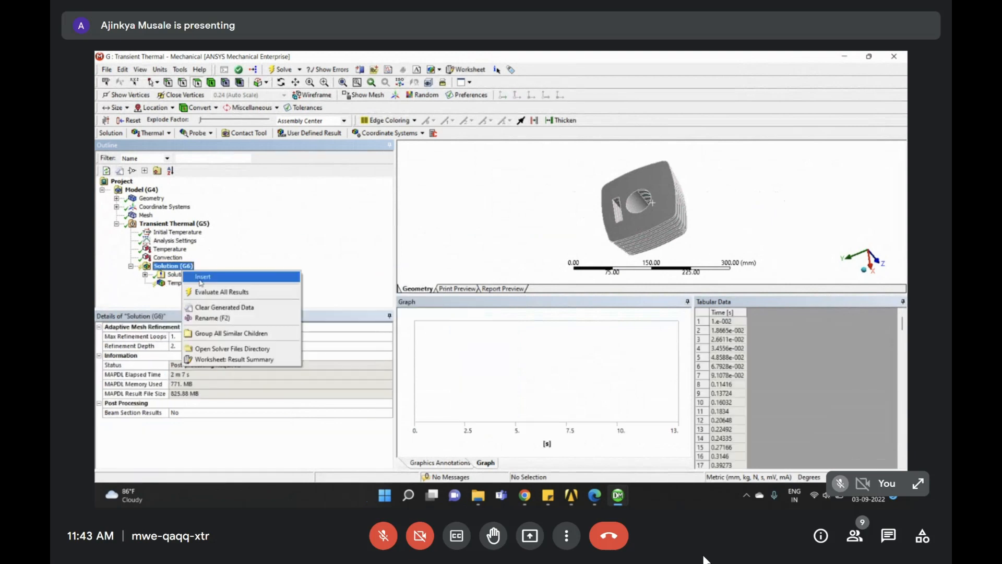
mouse_move(234, 276)
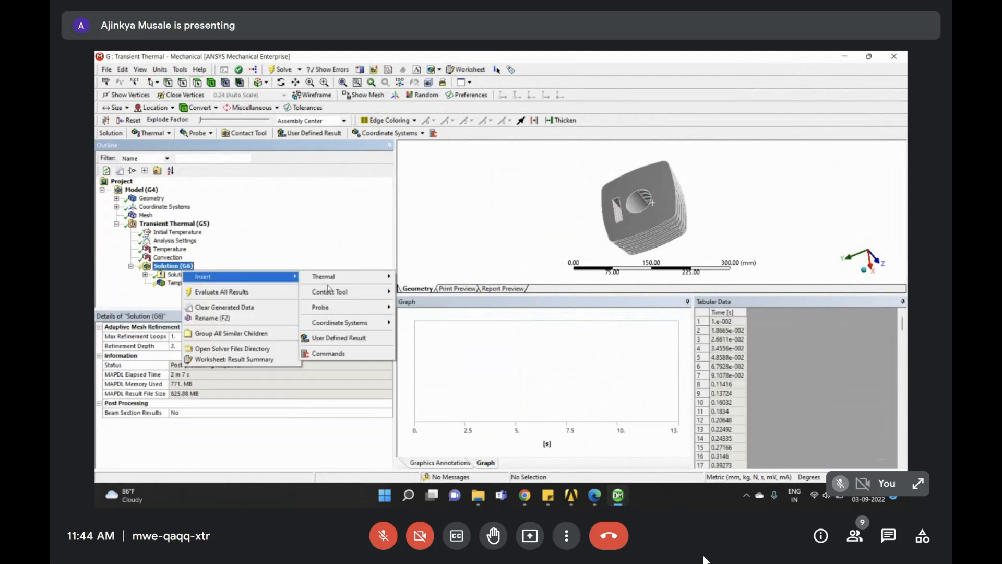
mouse_move(334, 278)
left_click(440, 290)
right_click(175, 288)
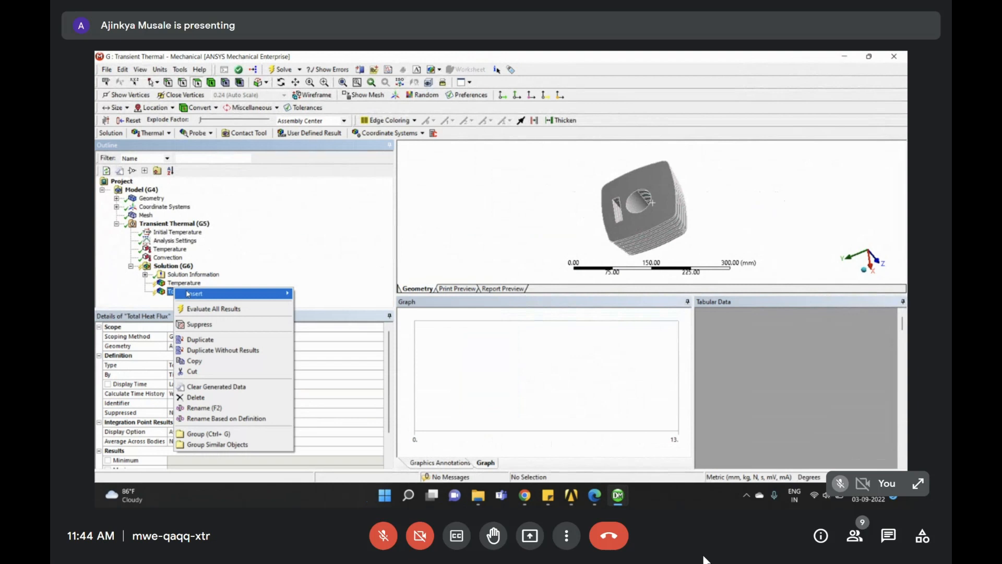
left_click(212, 308)
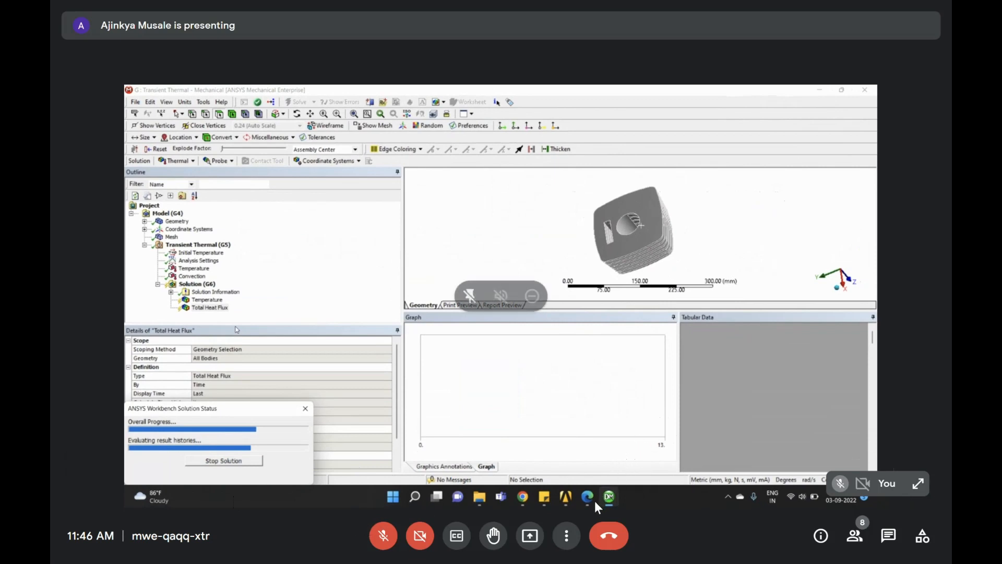
Minimize the self-view tile in Google Meet and leave the call
left_click(565, 537)
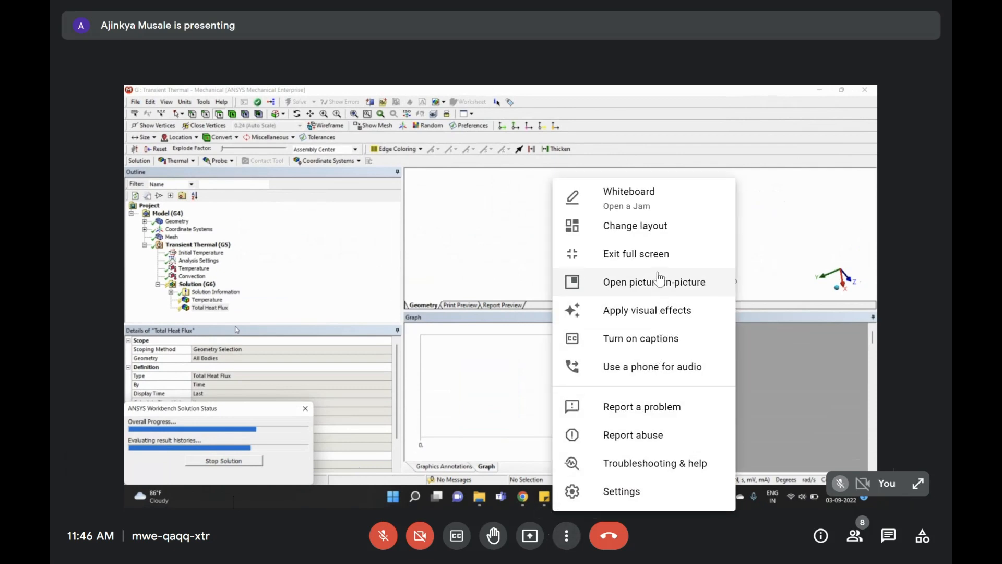
left_click(769, 406)
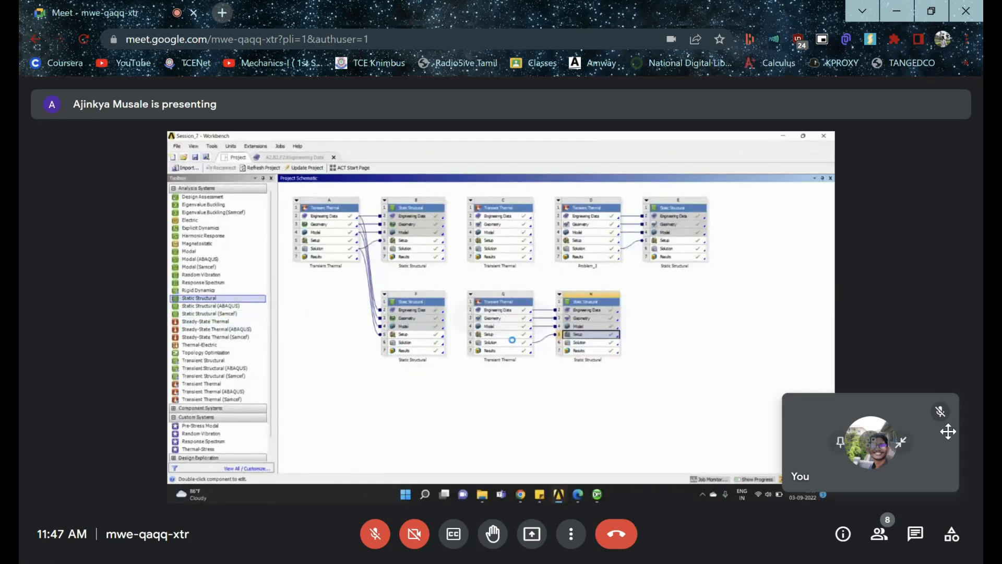
left_click(900, 444)
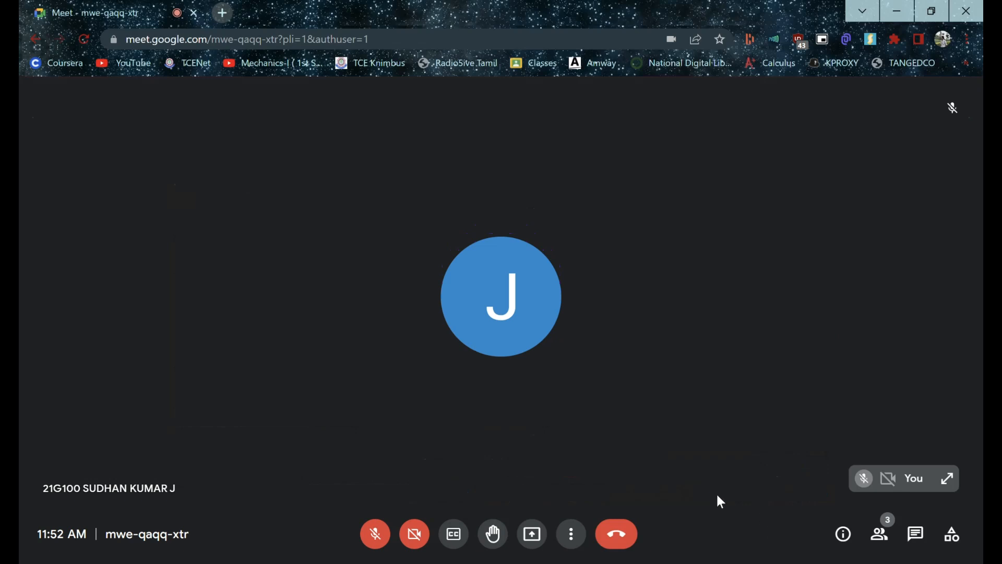
left_click(618, 533)
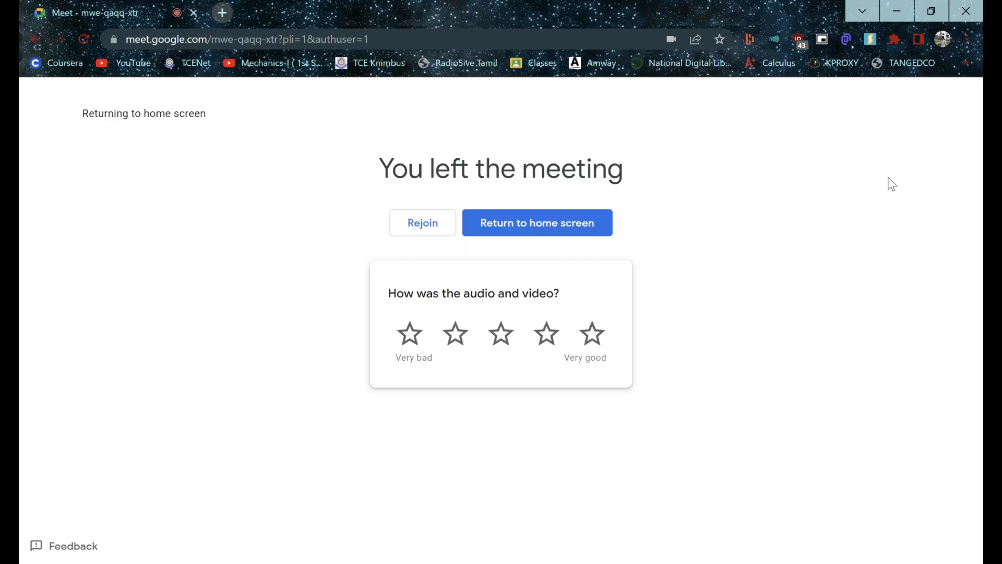